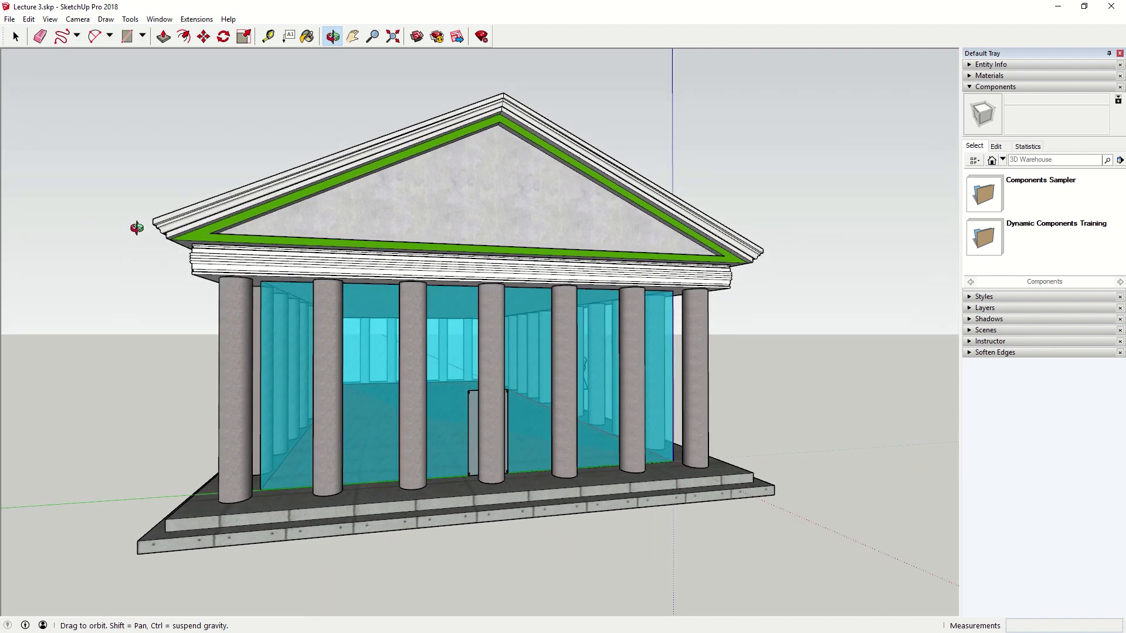
# - Turn on the Large Tool Set toolbar and move it to the edge of the modeling area
pyautogui.press('h')
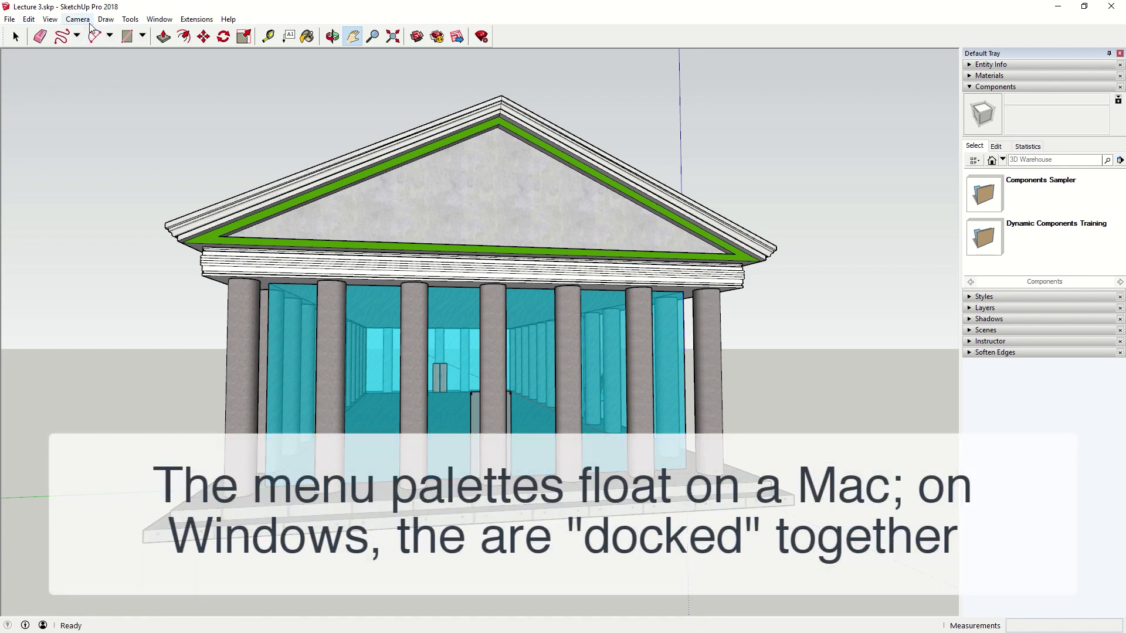
pyautogui.click(51, 22)
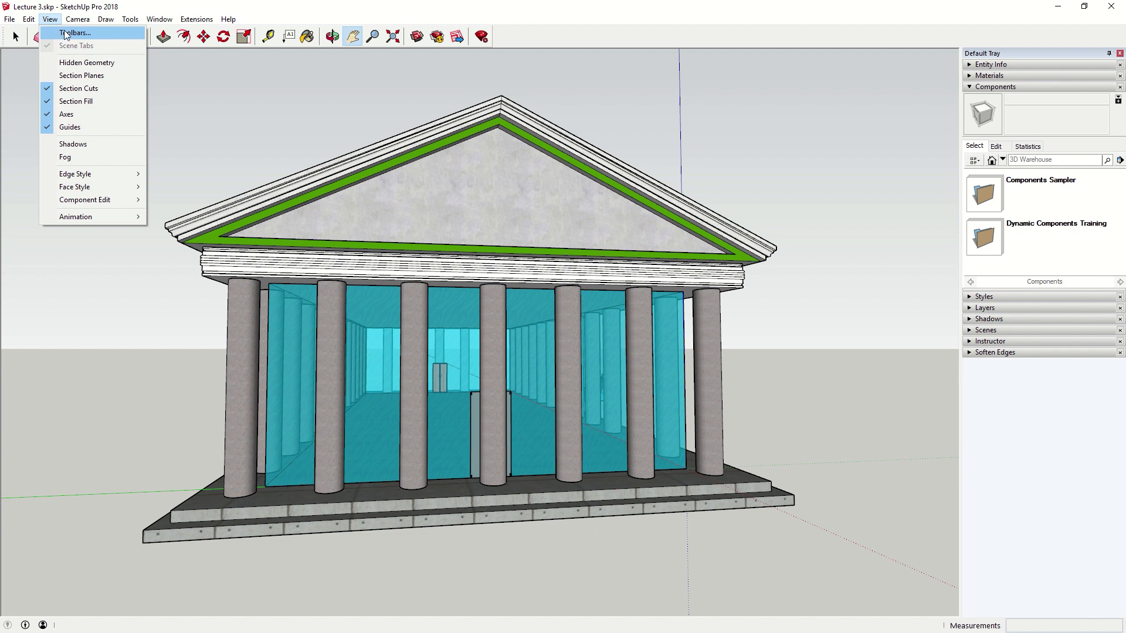
pyautogui.click(66, 34)
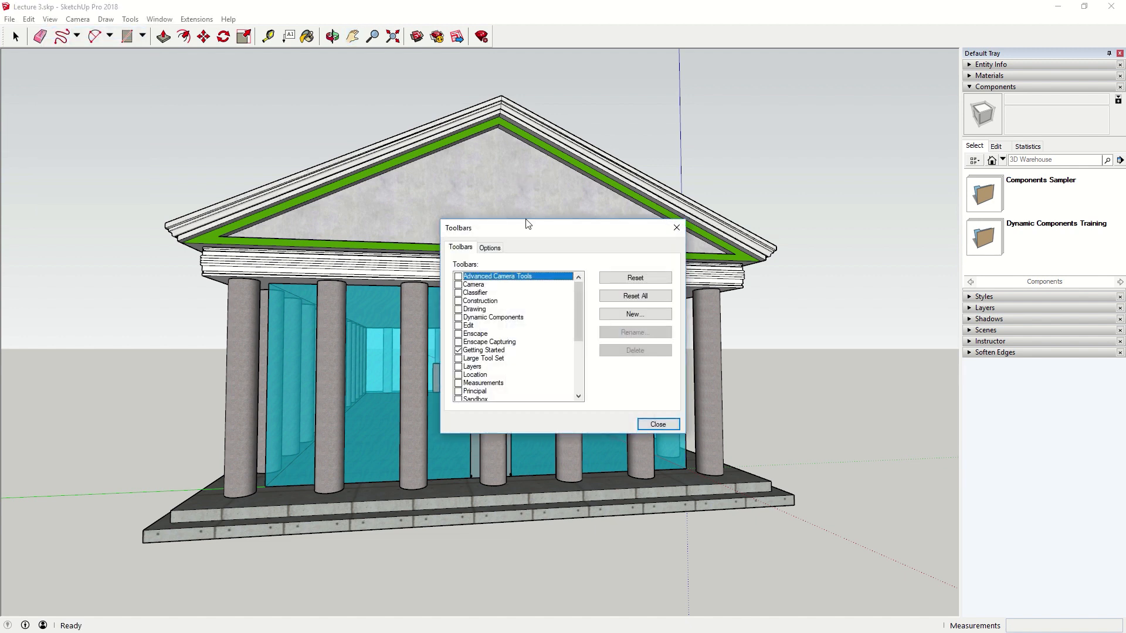
pyautogui.moveTo(526, 223); pyautogui.dragTo(456, 163)
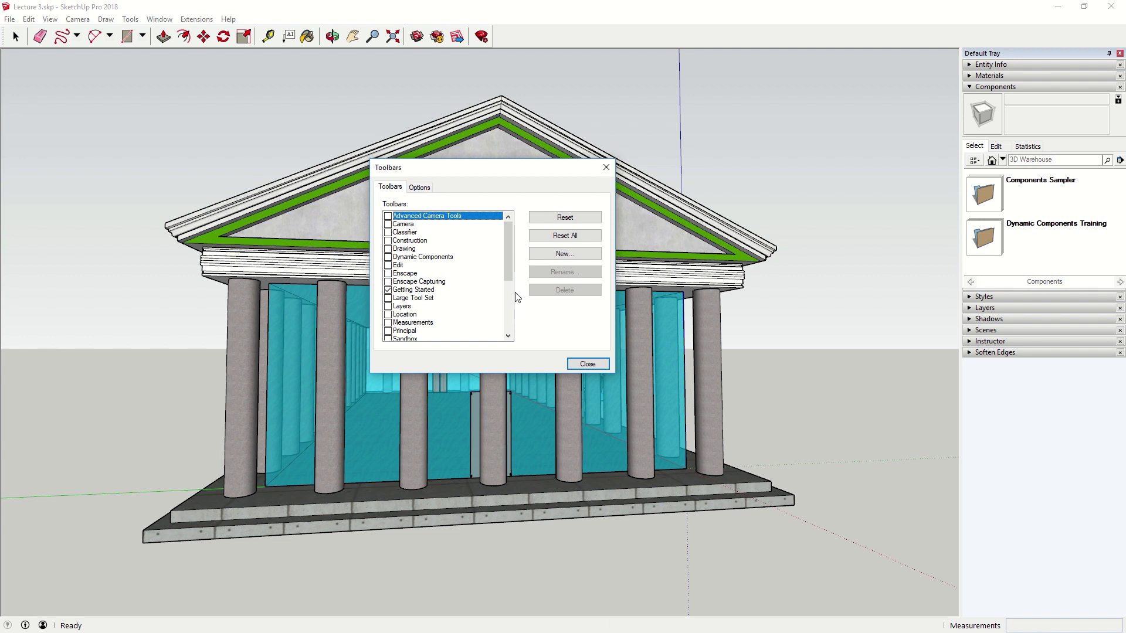
pyautogui.moveTo(506, 266)
pyautogui.mouseDown()
pyautogui.moveTo(506, 285)
pyautogui.moveTo(512, 263)
pyautogui.mouseUp()
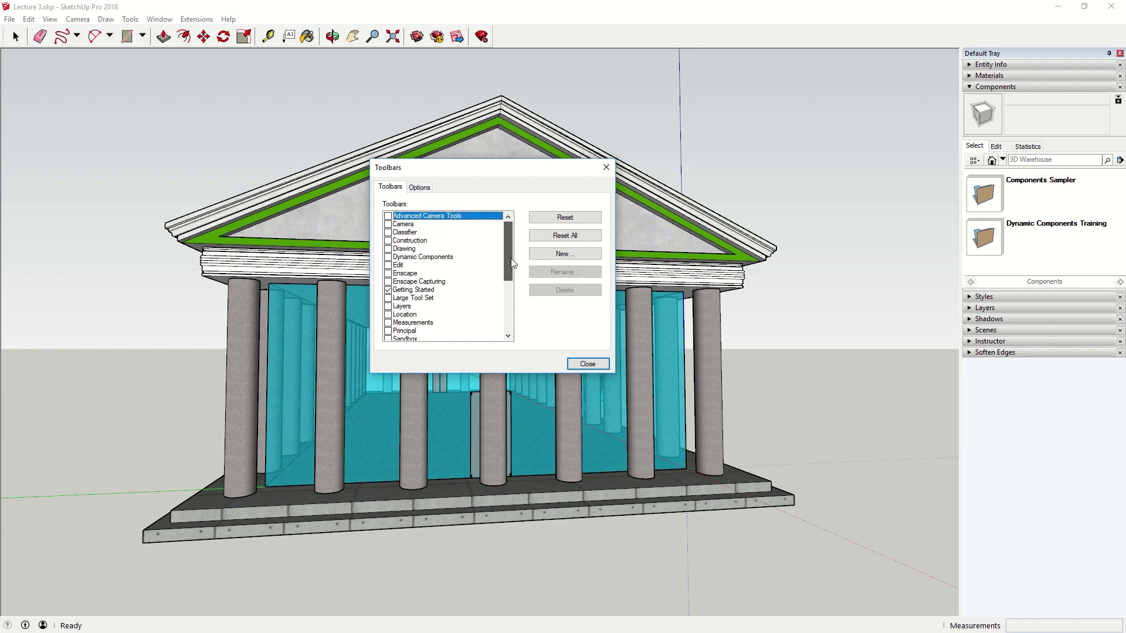
pyautogui.click(387, 297)
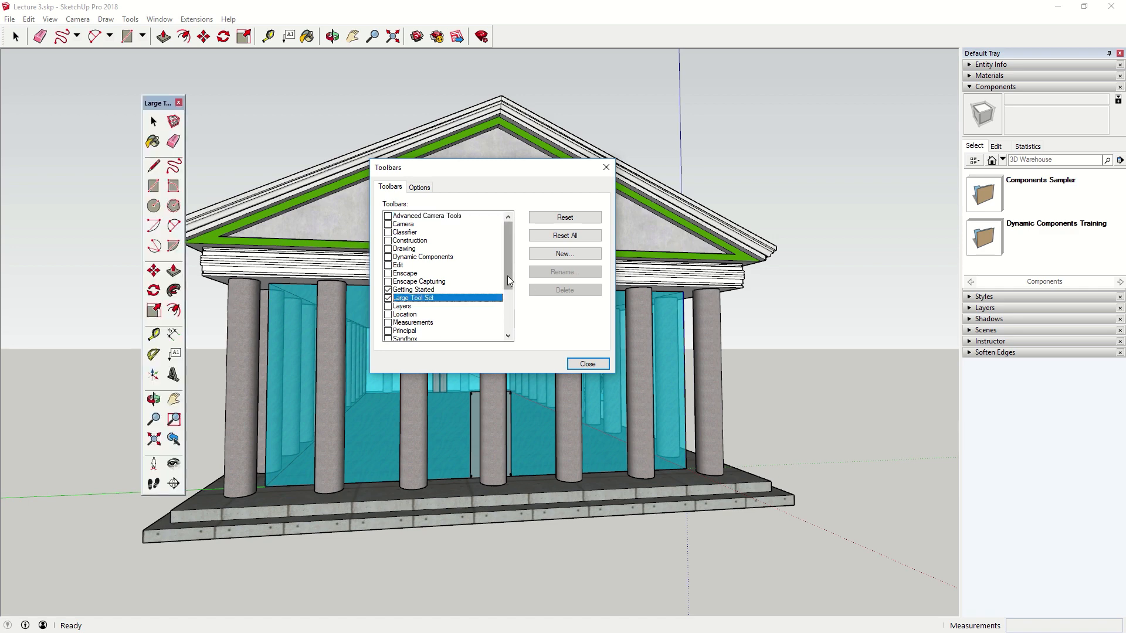
pyautogui.moveTo(508, 277); pyautogui.dragTo(521, 330)
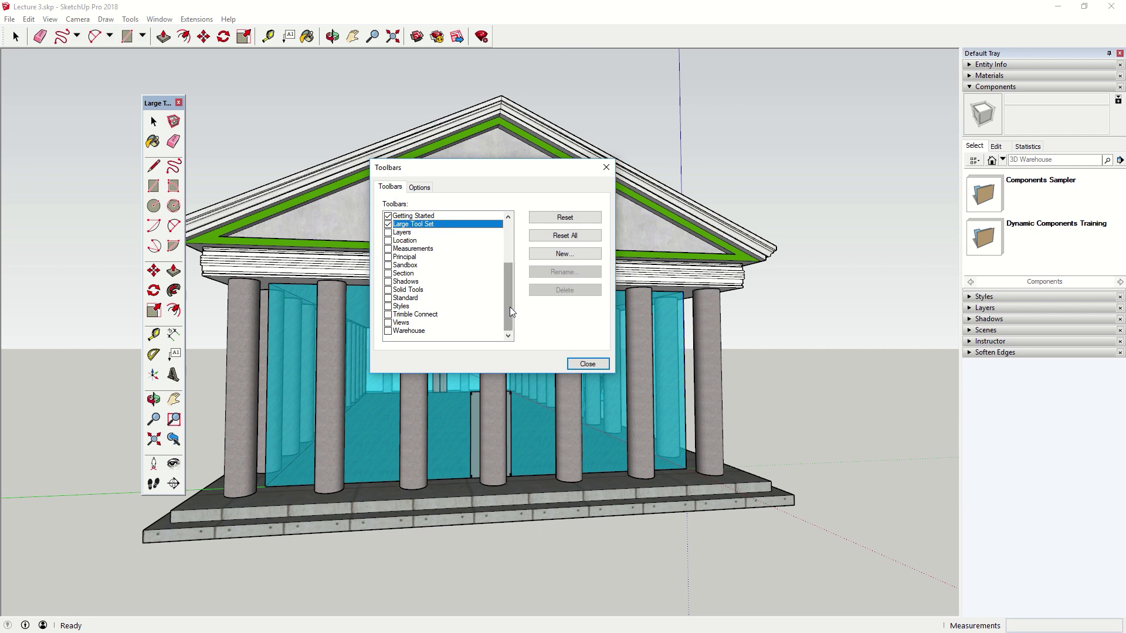
pyautogui.moveTo(509, 299); pyautogui.dragTo(516, 258)
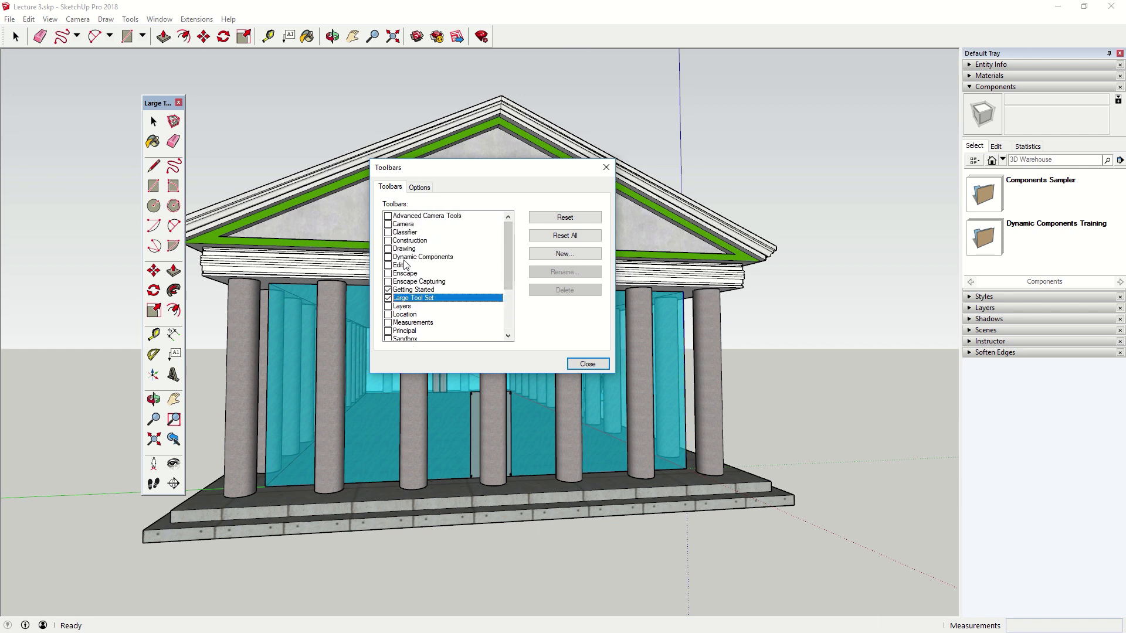
pyautogui.click(587, 364)
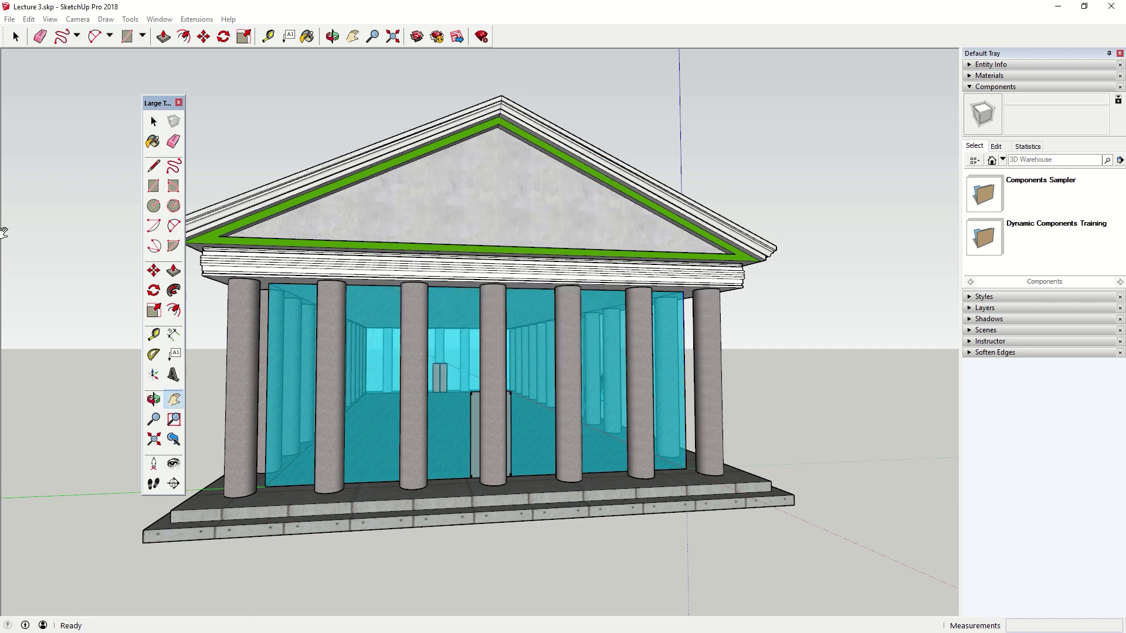
pyautogui.moveTo(156, 103); pyautogui.dragTo(21, 67)
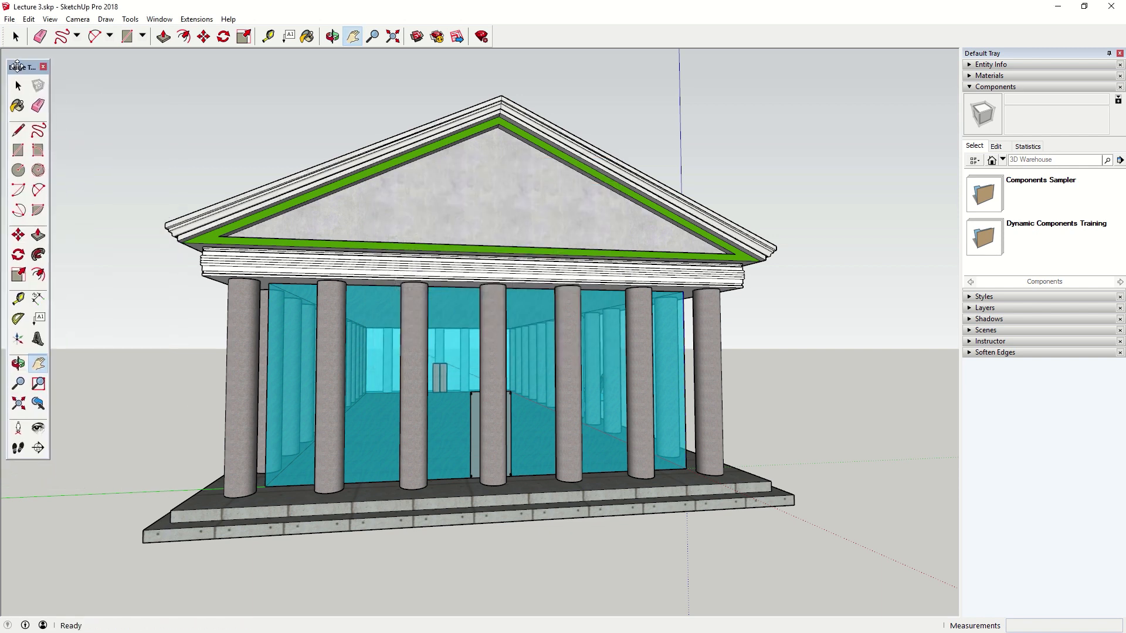
pyautogui.rightClick(519, 38)
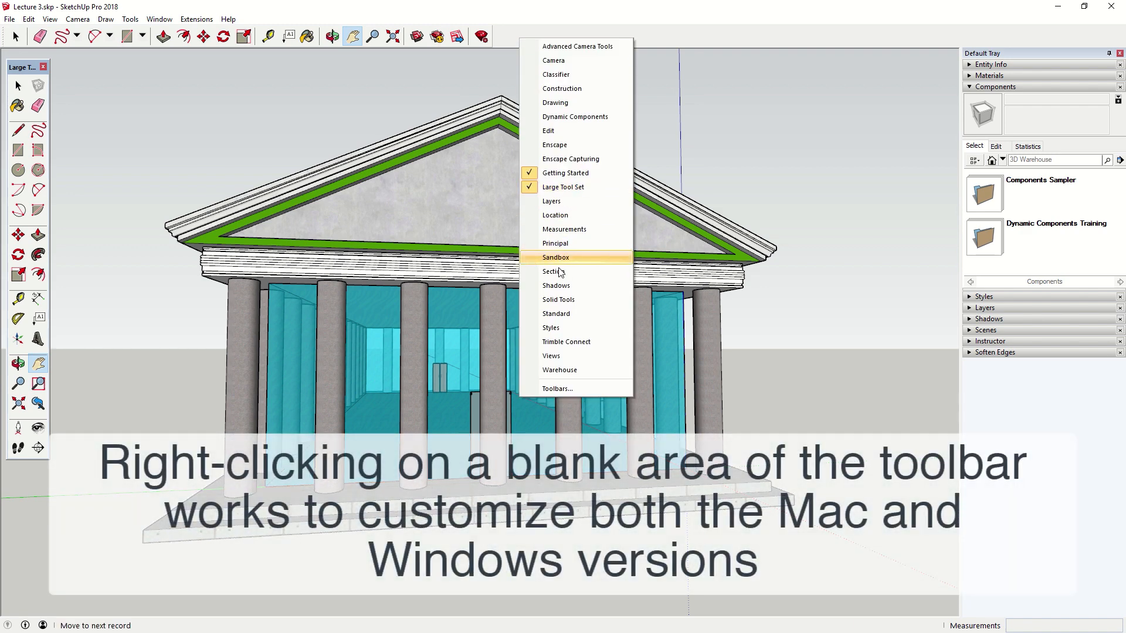
pyautogui.click(516, 33)
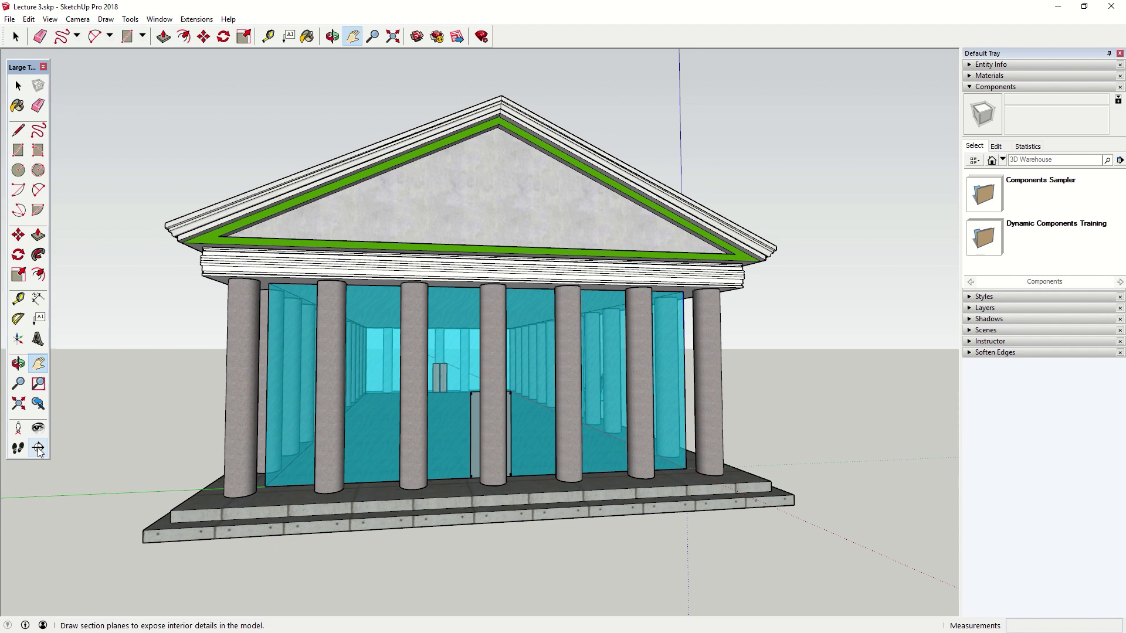
# - Start a new section plane named Plan with symbol 1, and suppress the naming prompt for future planes
pyautogui.click(38, 448)
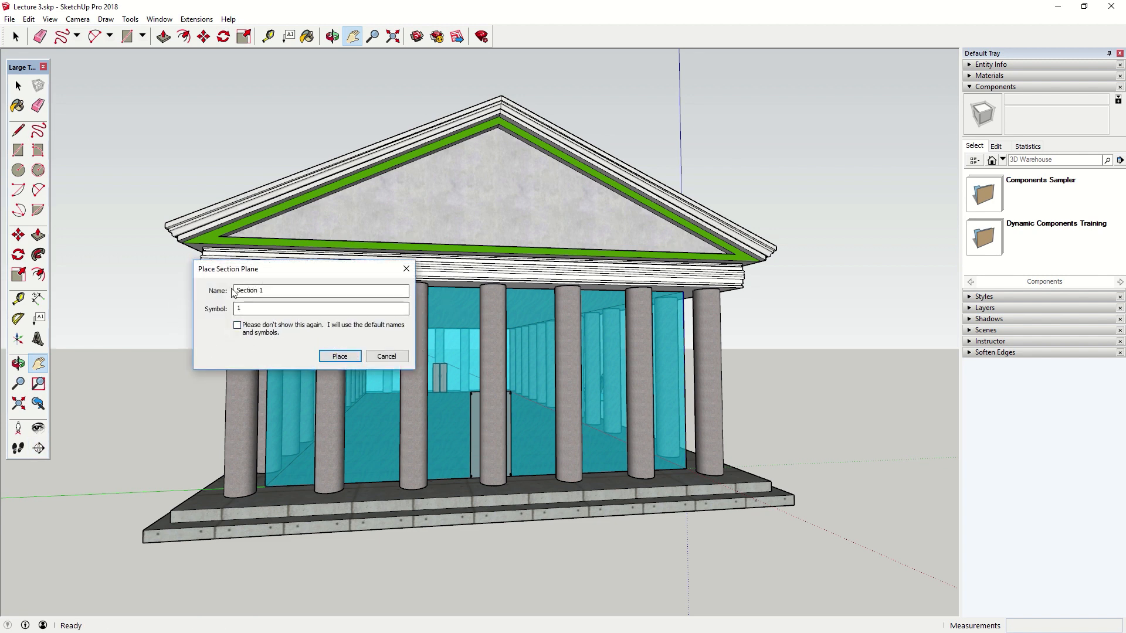
pyautogui.click(281, 292)
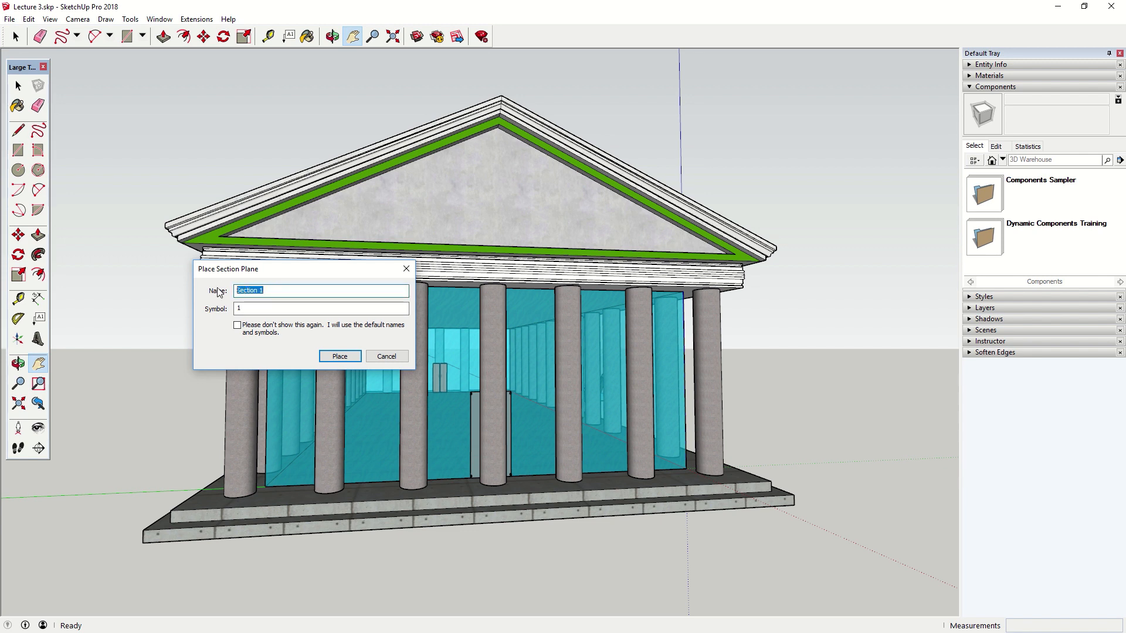
pyautogui.write('Plan')
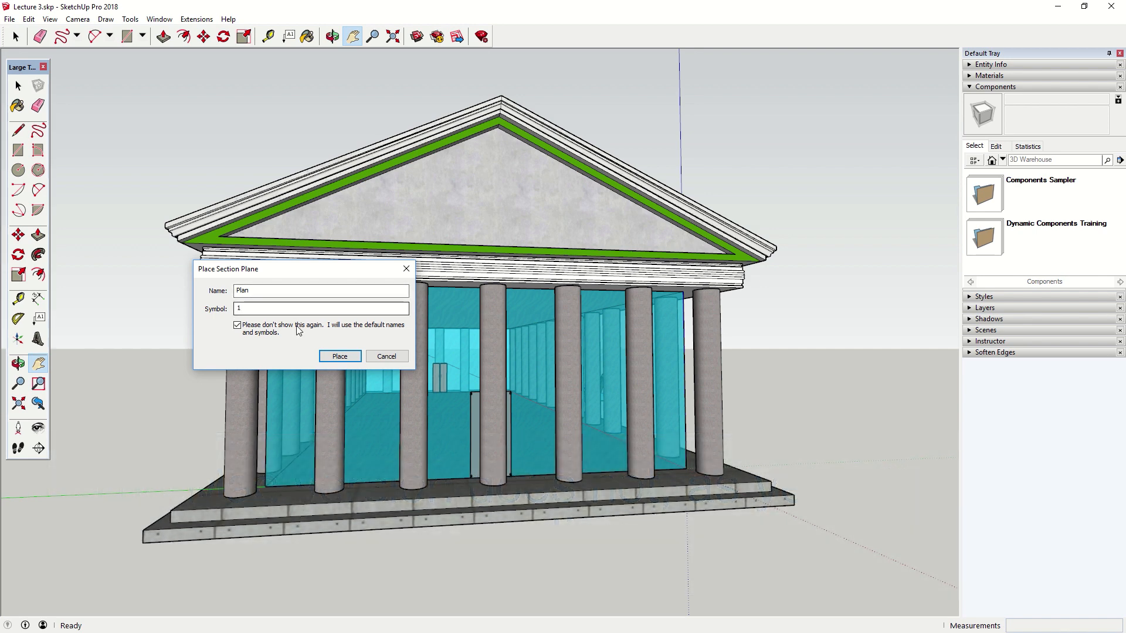
pyautogui.click(339, 359)
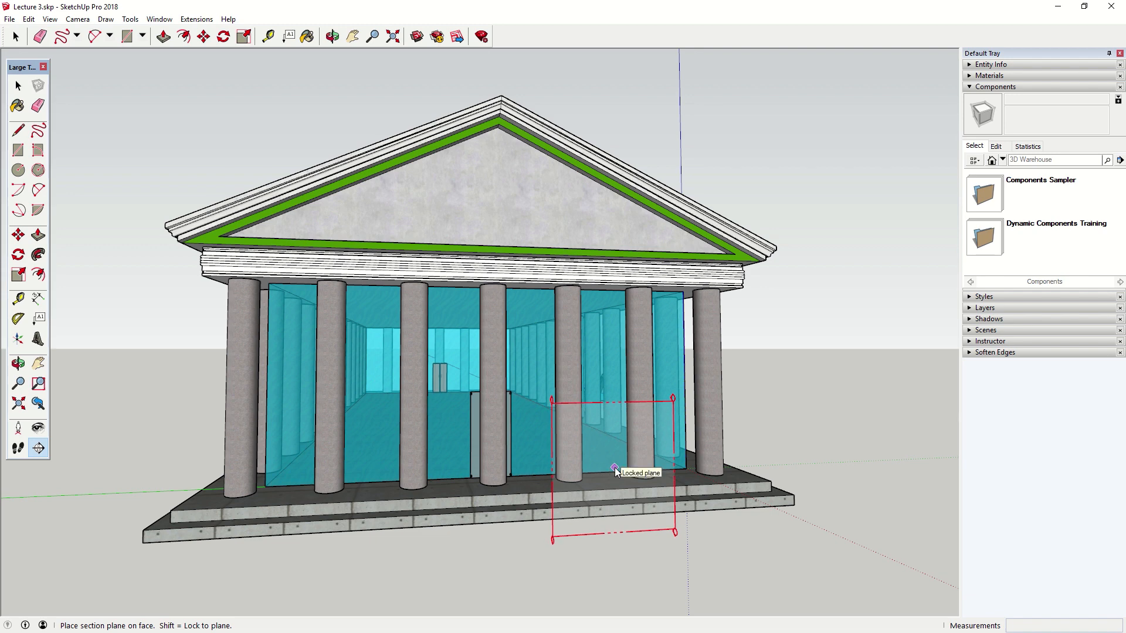
# - Lock the section plane to the horizontal orientation and place it through the upper half of the temple's columns
pyautogui.press('Down')
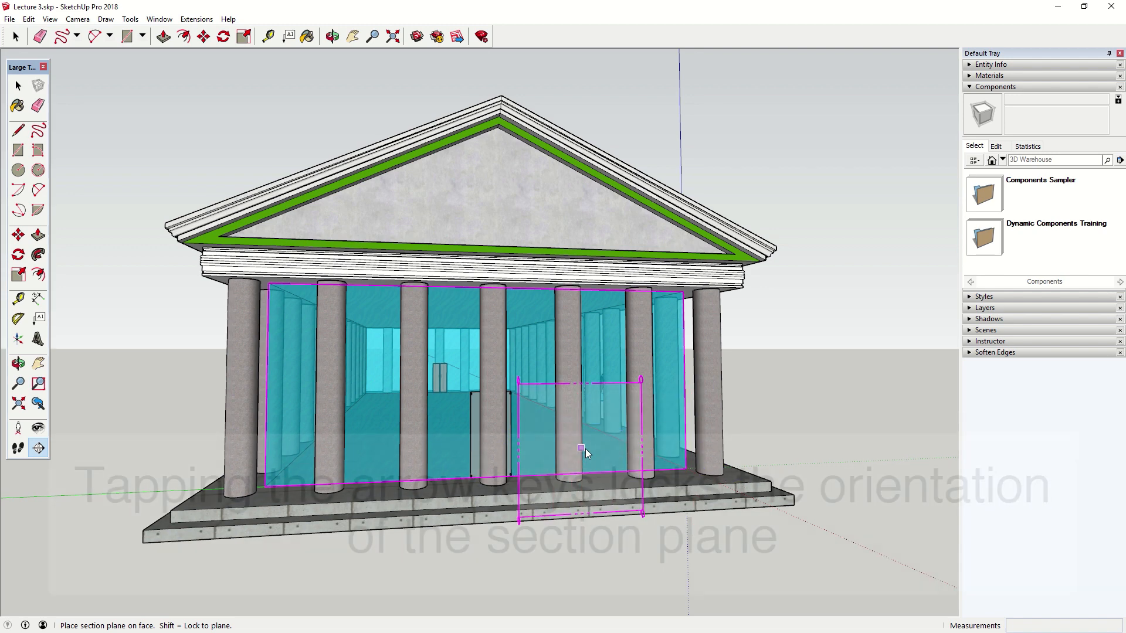
pyautogui.press('Down')
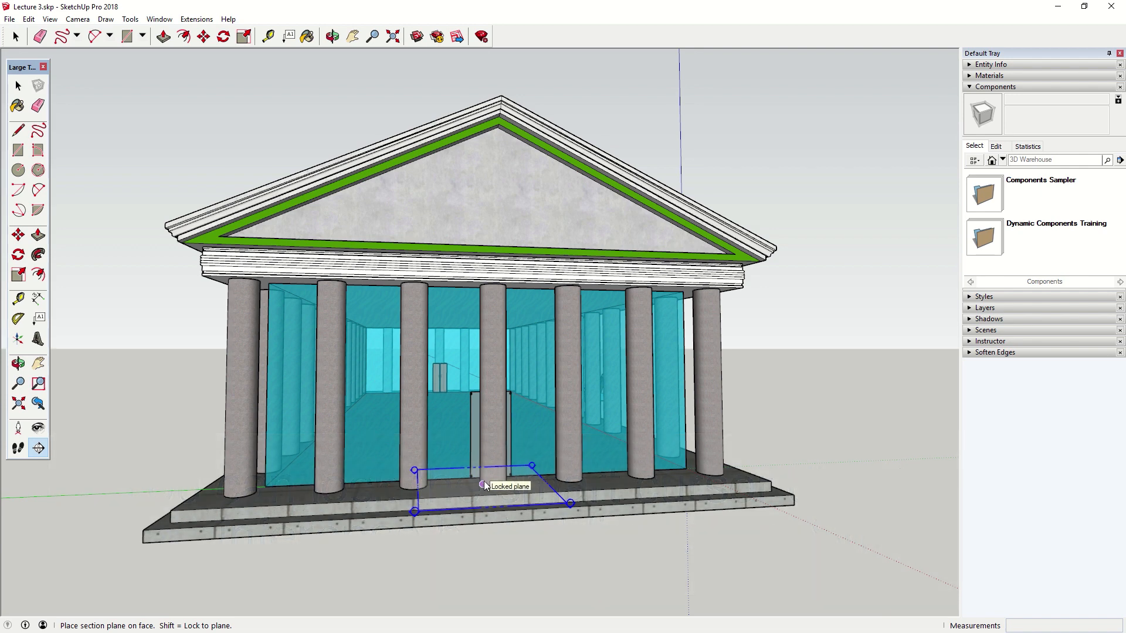
pyautogui.press('shift')
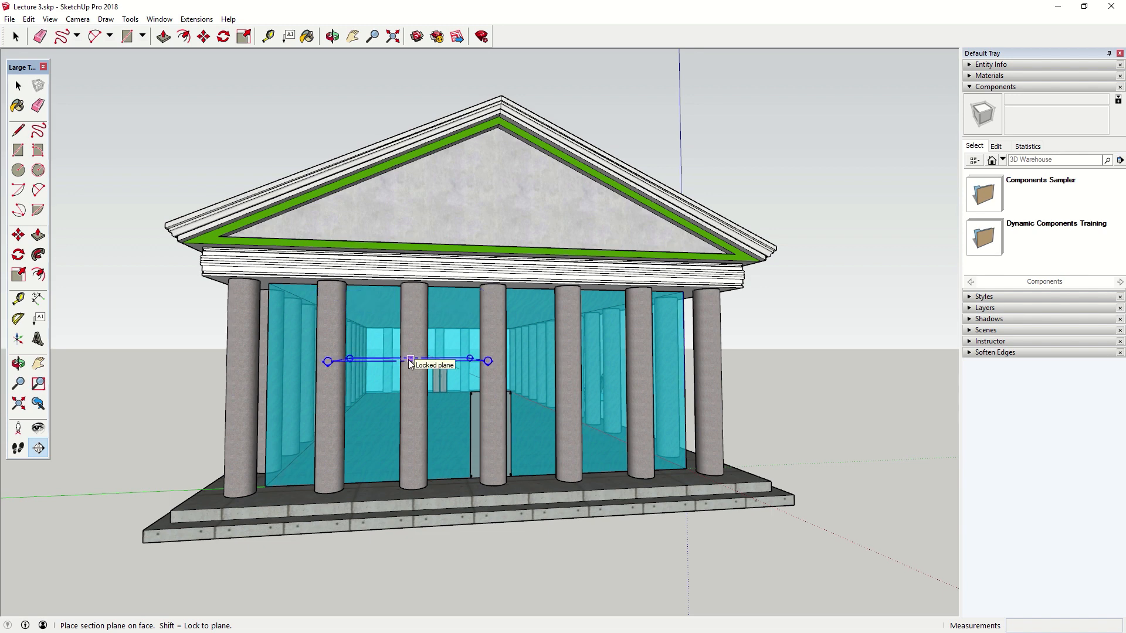
pyautogui.click(408, 364)
# - Select the horizontal section plane, move it up about 5' along the columns, and clear the selection
pyautogui.press('h')
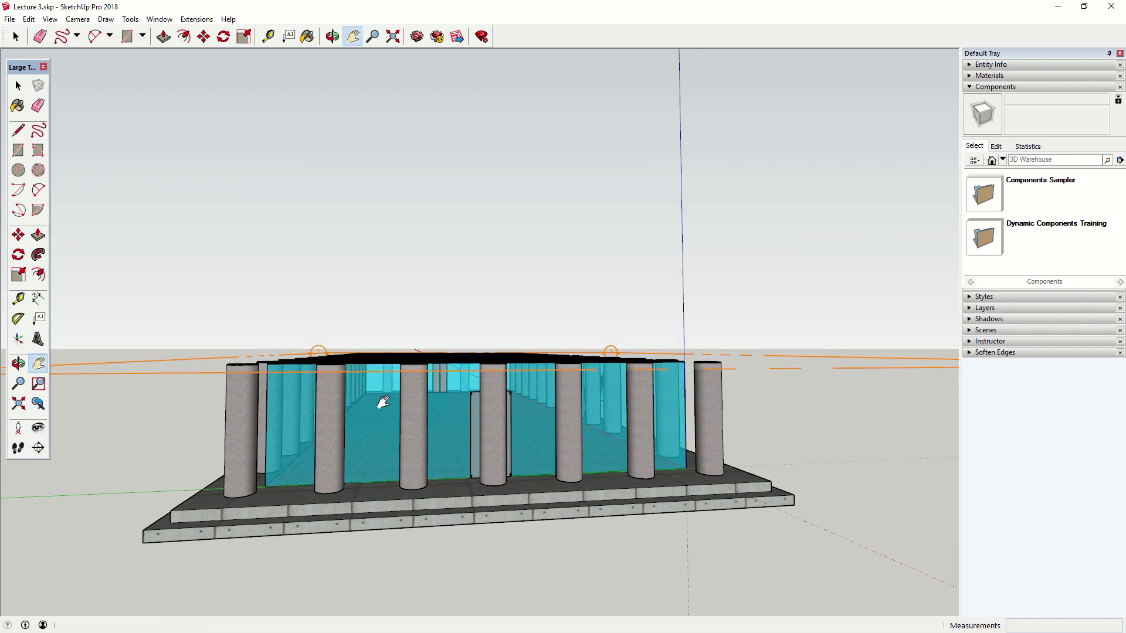
pyautogui.moveTo(383, 402); pyautogui.dragTo(359, 472, button='middle')
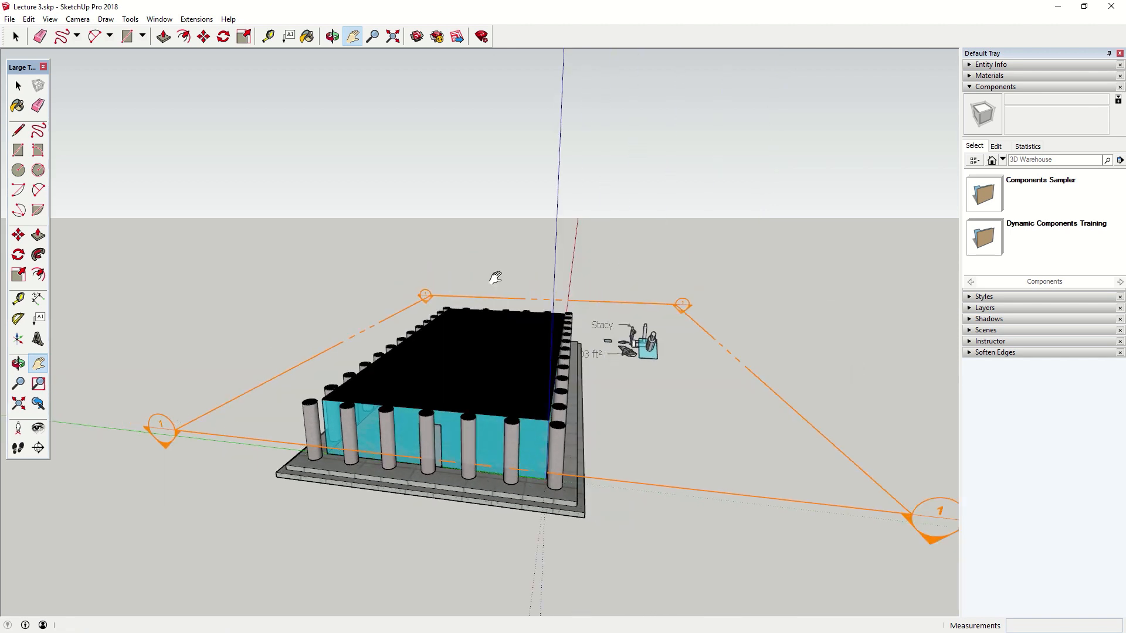
pyautogui.click(18, 86)
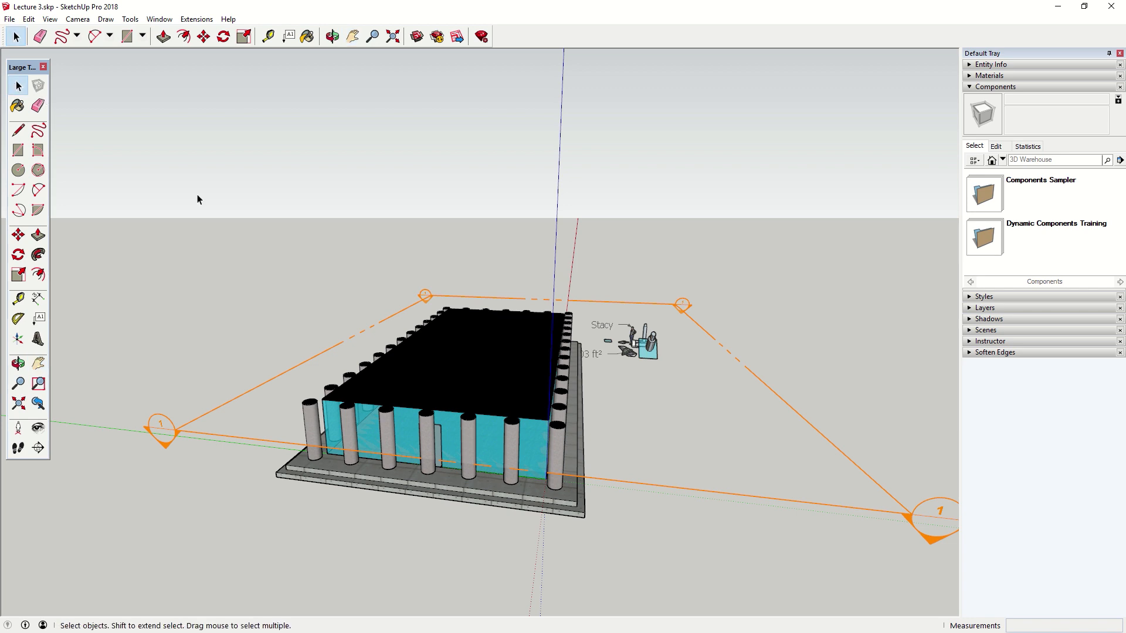
pyautogui.click(219, 435)
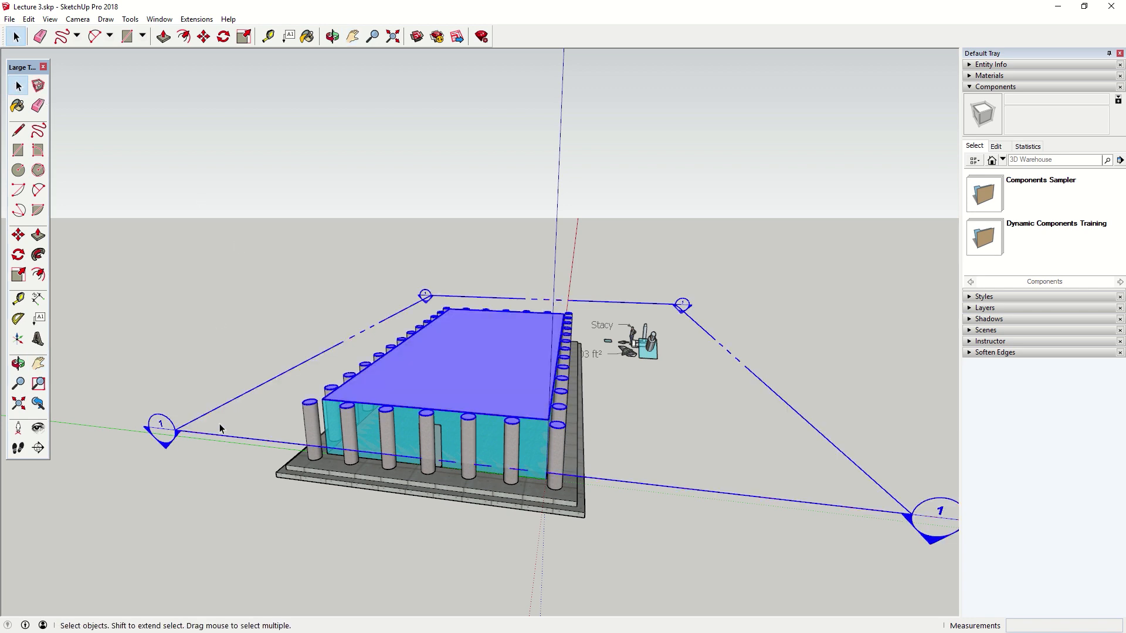
pyautogui.press('m')
pyautogui.click(204, 434)
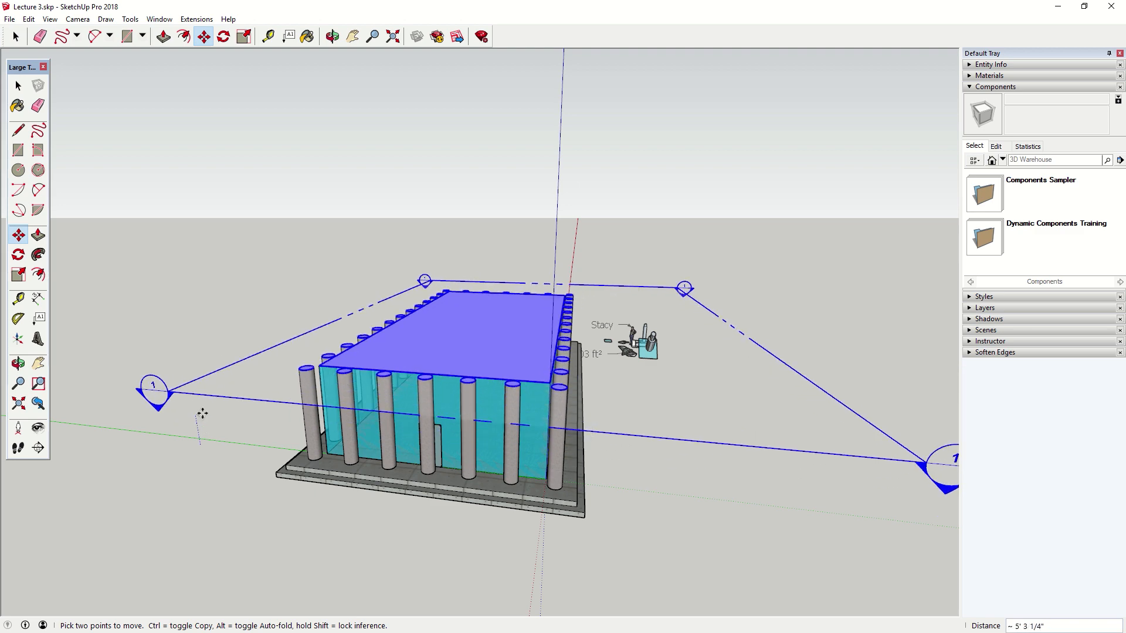
pyautogui.moveTo(204, 434); pyautogui.dragTo(337, 351, button='middle')
pyautogui.press('space')
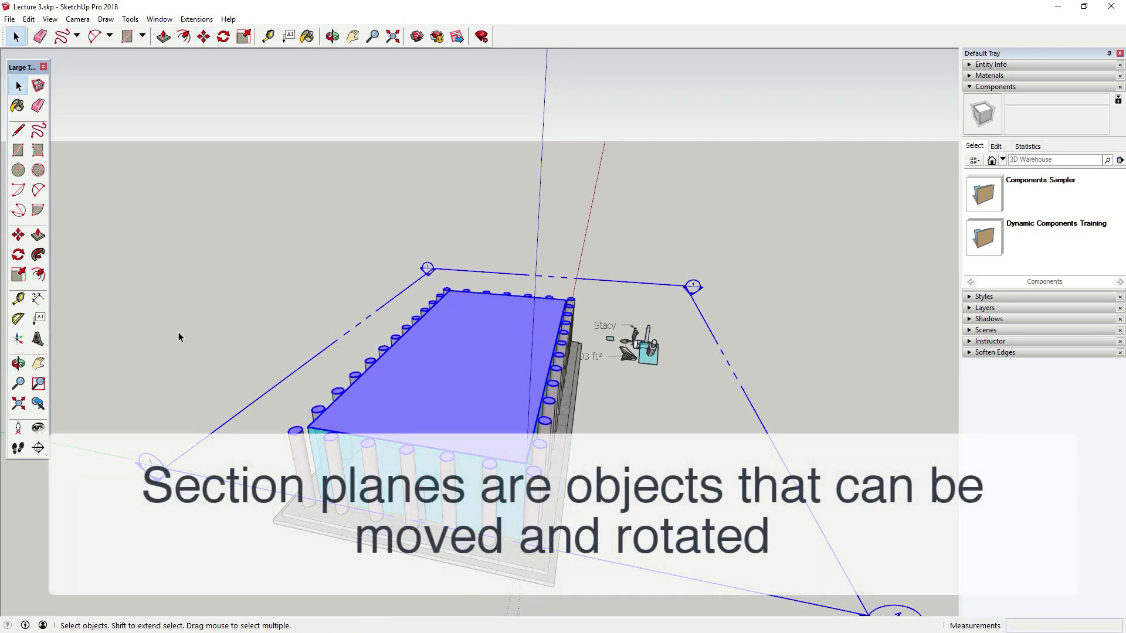
pyautogui.click(178, 332)
# - Turn off Section Fill so the cut temple's interior can be viewed from above
pyautogui.scroll(3, 467, 390)
pyautogui.moveTo(465, 392); pyautogui.dragTo(472, 431, button='middle')
pyautogui.scroll(-1, 471, 431)
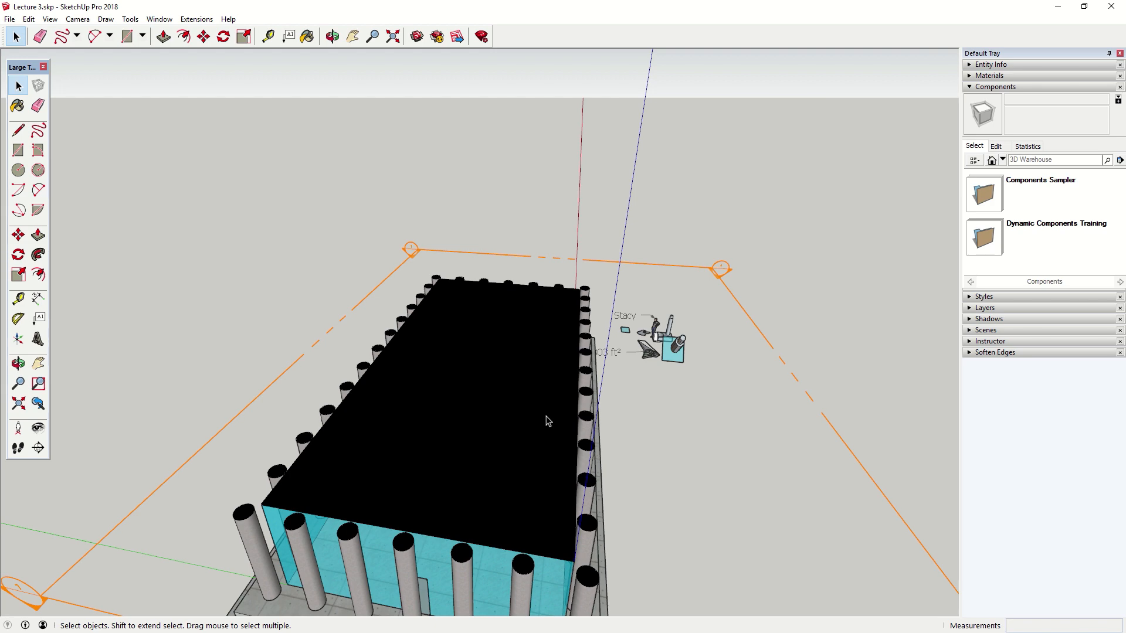
pyautogui.moveTo(545, 421); pyautogui.dragTo(493, 166, button='middle')
pyautogui.moveTo(477, 254); pyautogui.dragTo(463, 203, button='middle')
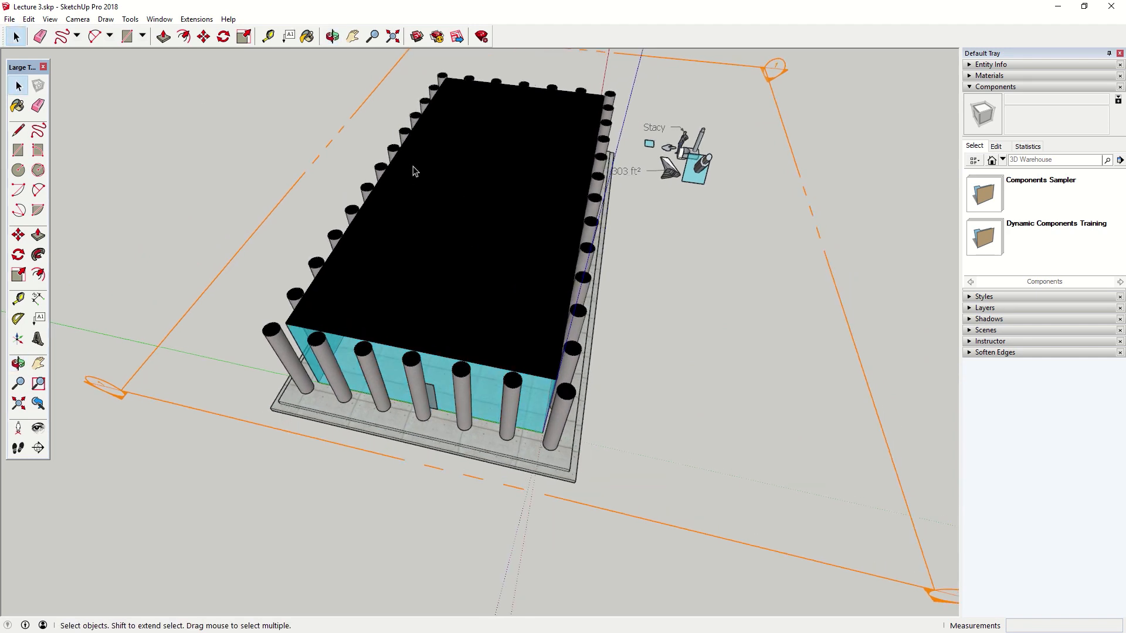
pyautogui.click(50, 19)
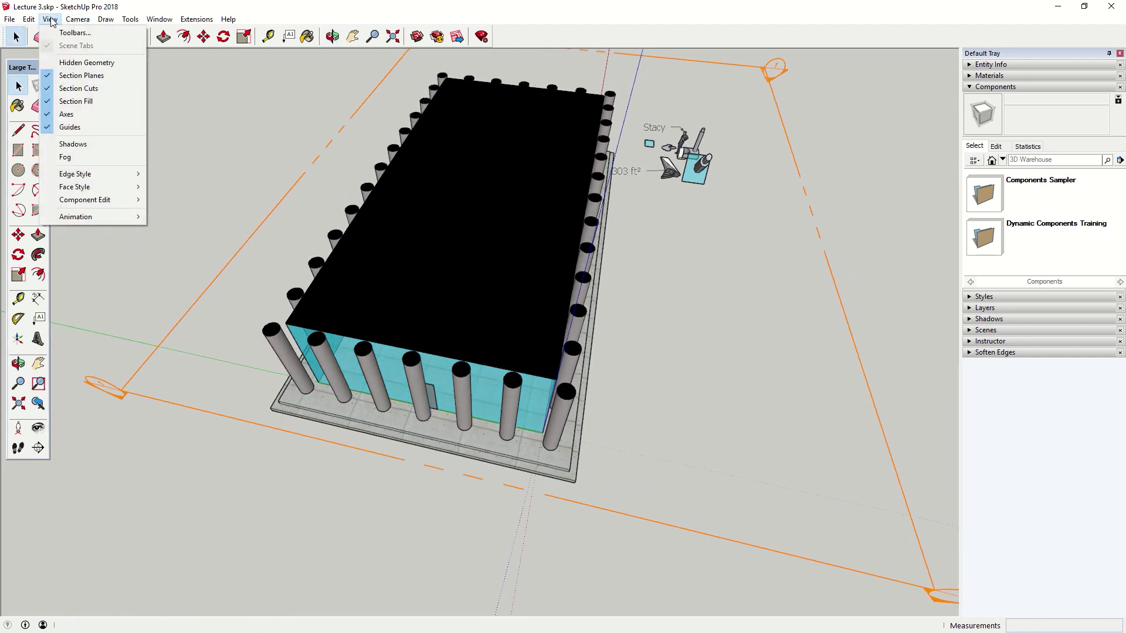
pyautogui.click(69, 102)
pyautogui.moveTo(509, 264); pyautogui.dragTo(441, 209, button='middle')
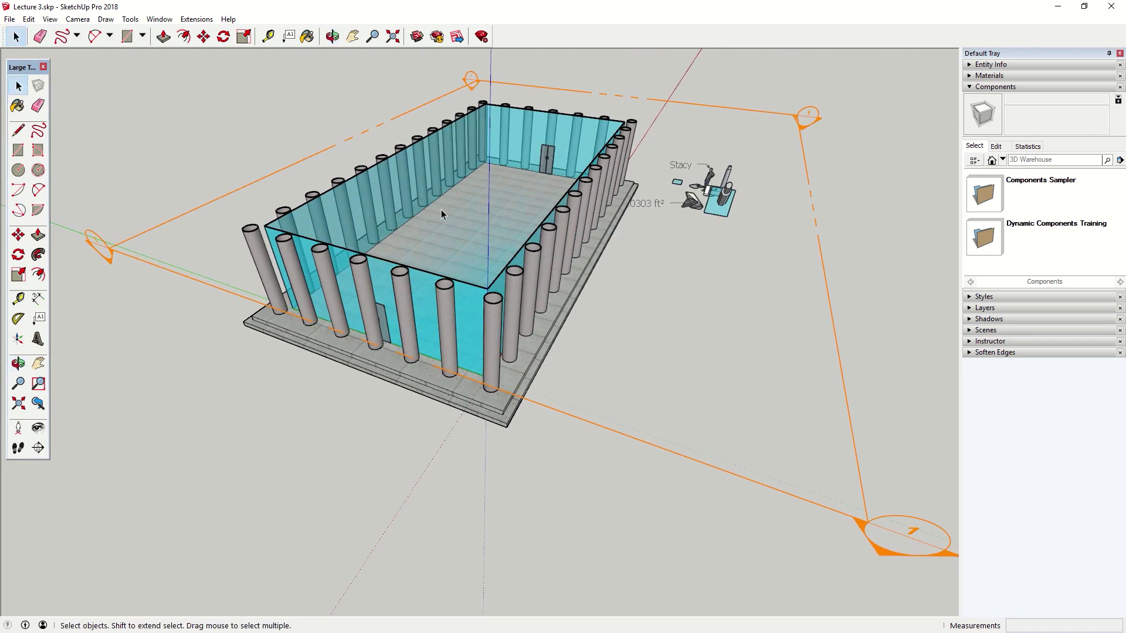
pyautogui.moveTo(533, 287); pyautogui.dragTo(446, 296, button='middle')
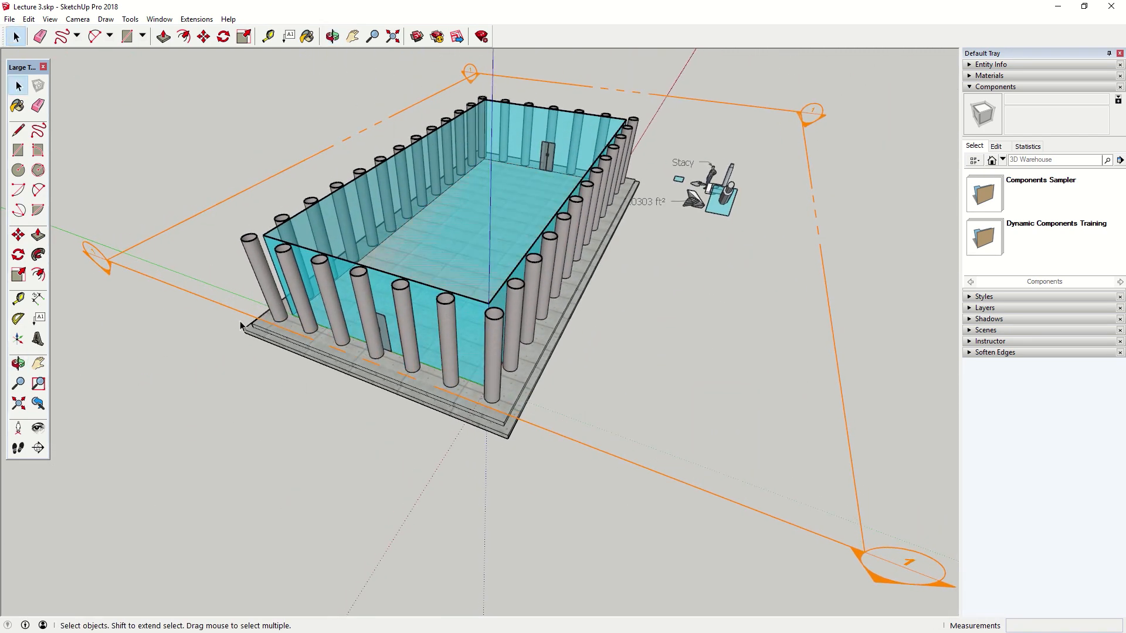
# - Select the group containing the temple's columns and open it for editing
pyautogui.click(152, 281)
pyautogui.moveTo(159, 278); pyautogui.dragTo(347, 278)
pyautogui.click(323, 321)
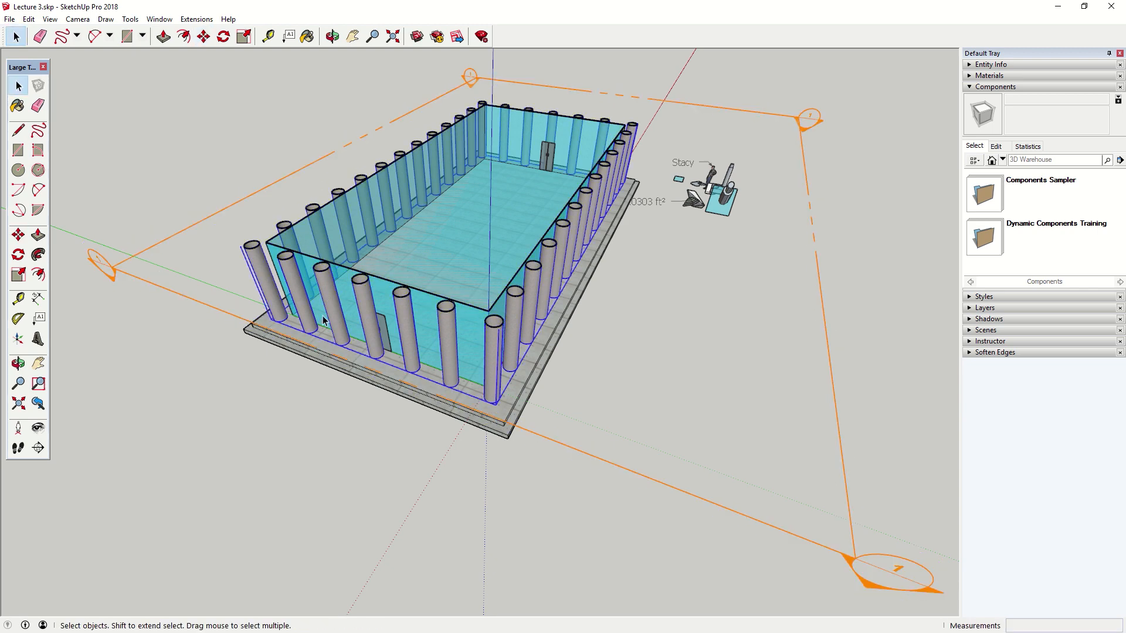
pyautogui.doubleClick(368, 316)
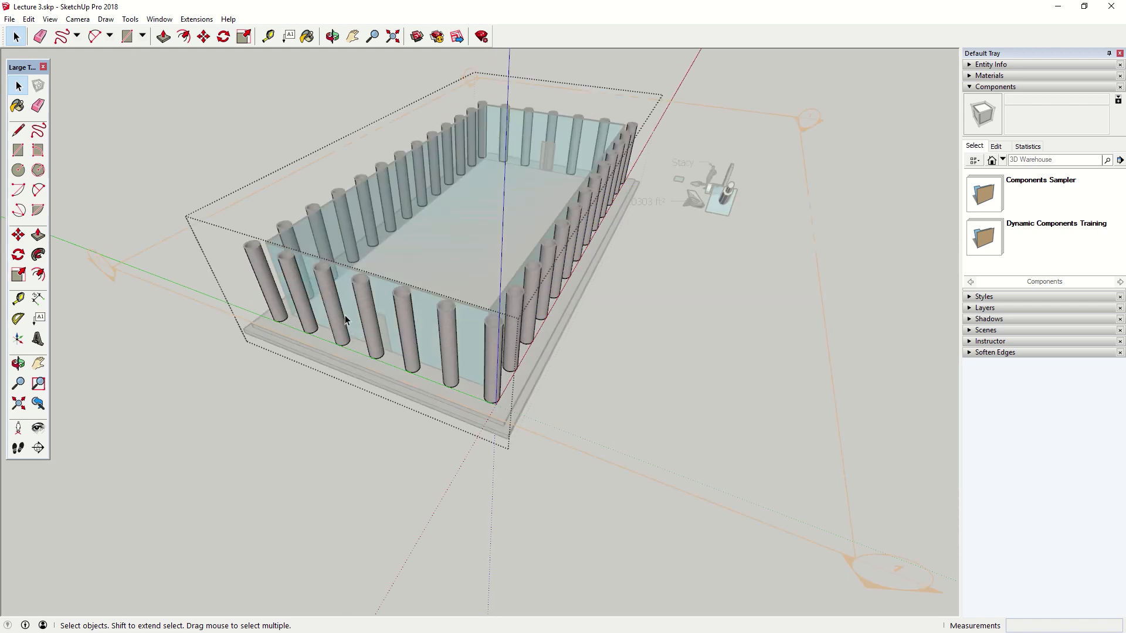
# - Place a second, horizontal section plane low across the columns inside the open column group
pyautogui.press('o')
pyautogui.moveTo(335, 322); pyautogui.dragTo(324, 332)
pyautogui.press('space')
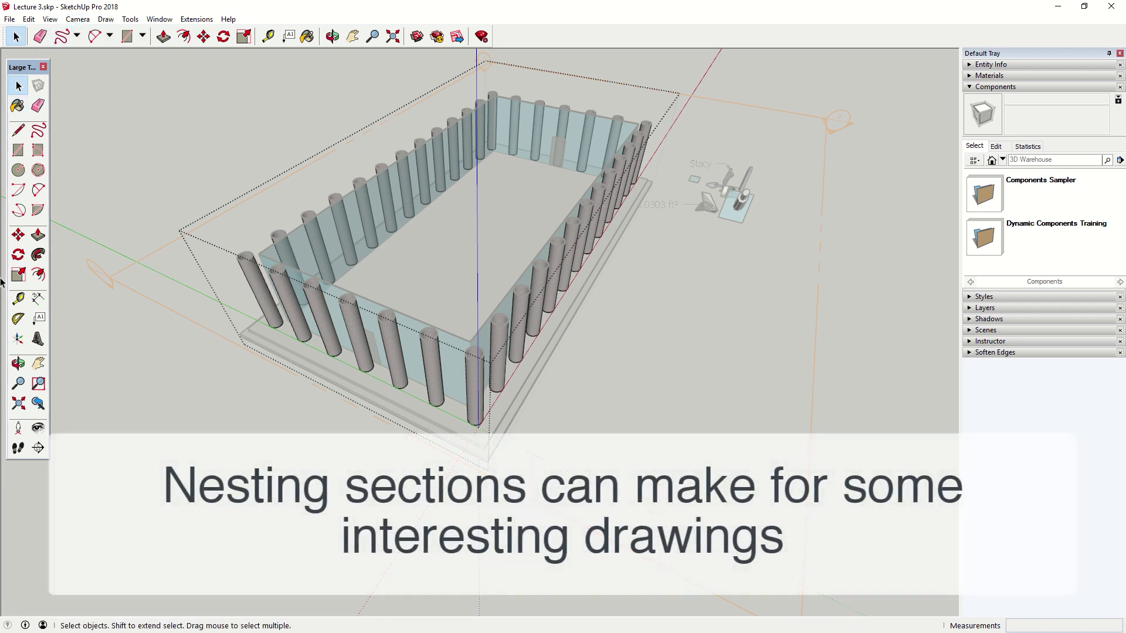
pyautogui.click(36, 450)
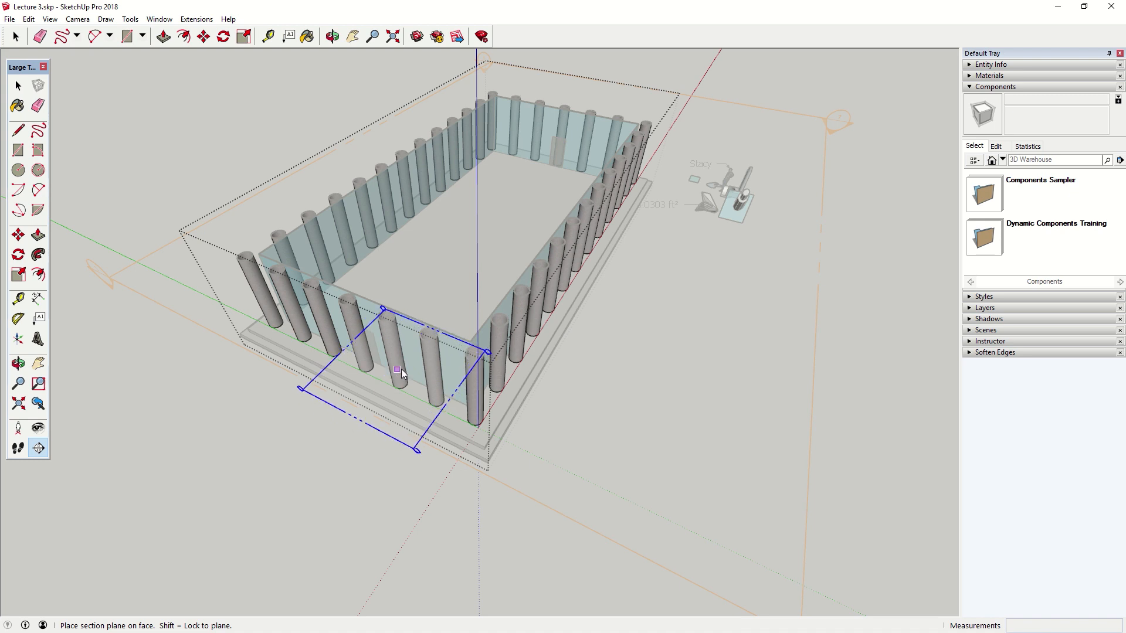
pyautogui.click(402, 373)
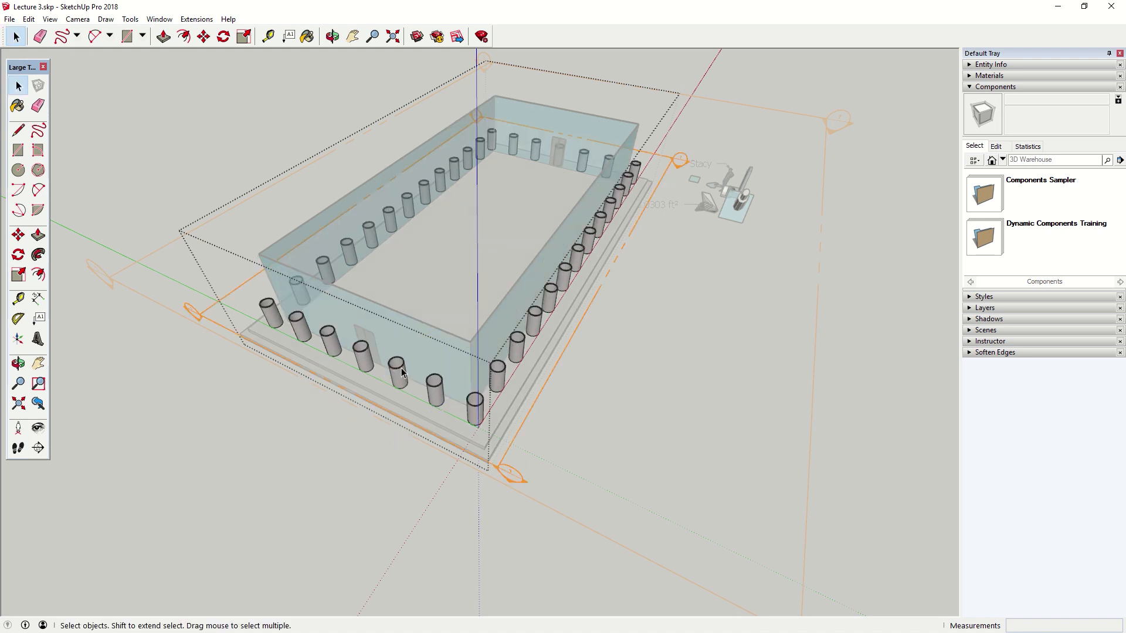
# - Close the column group and hide the section plane outlines while keeping the section cuts active
pyautogui.click(163, 168)
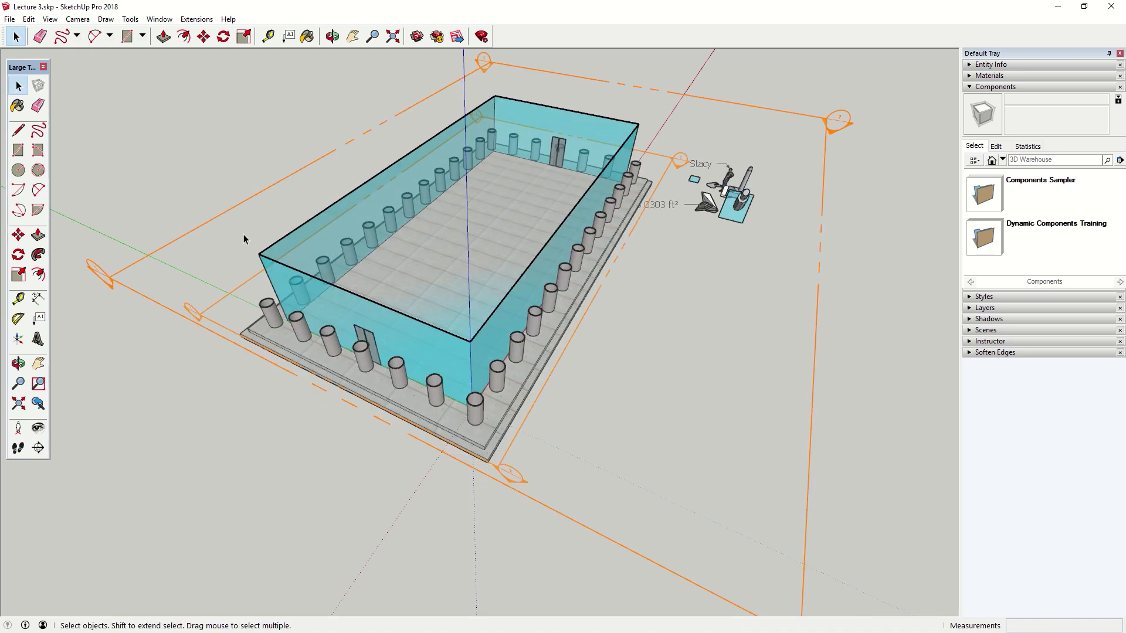
pyautogui.moveTo(321, 332); pyautogui.dragTo(322, 367, button='middle')
pyautogui.moveTo(426, 316)
pyautogui.mouseDown(button='middle')
pyautogui.moveTo(420, 295)
pyautogui.moveTo(420, 314)
pyautogui.mouseUp(button='middle')
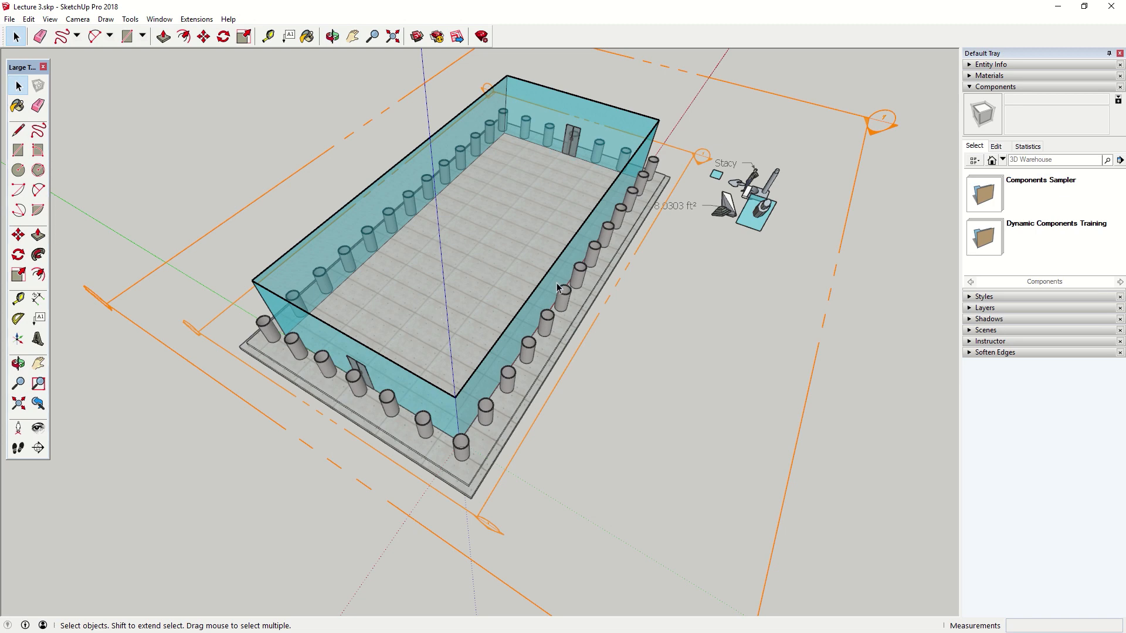
pyautogui.moveTo(343, 299); pyautogui.dragTo(419, 245, button='middle')
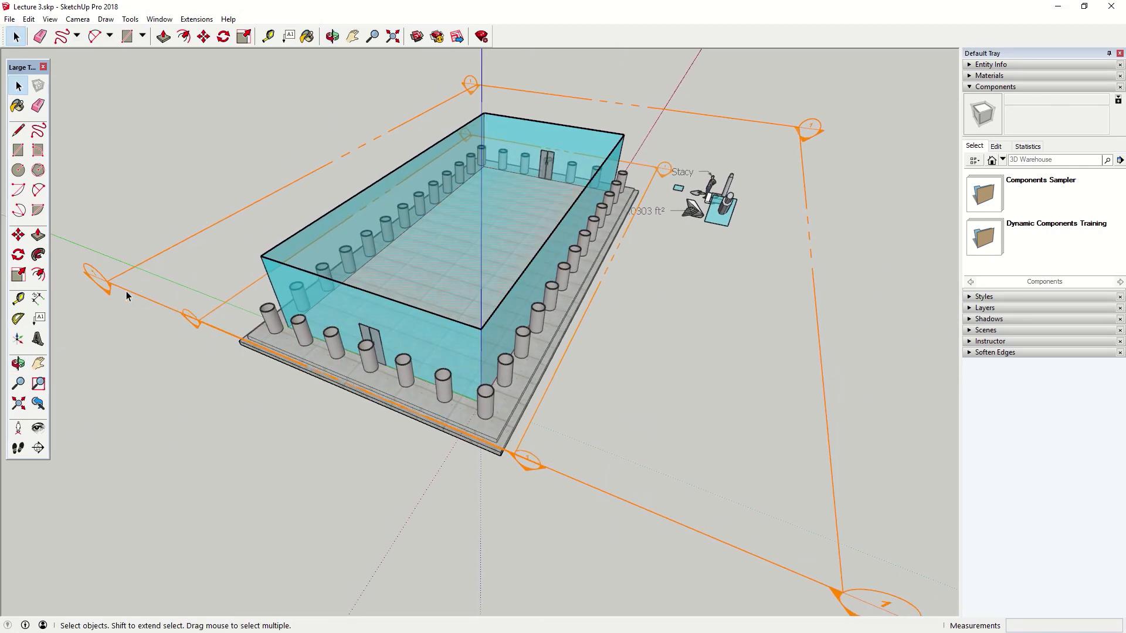
pyautogui.moveTo(565, 431); pyautogui.dragTo(528, 473, button='middle')
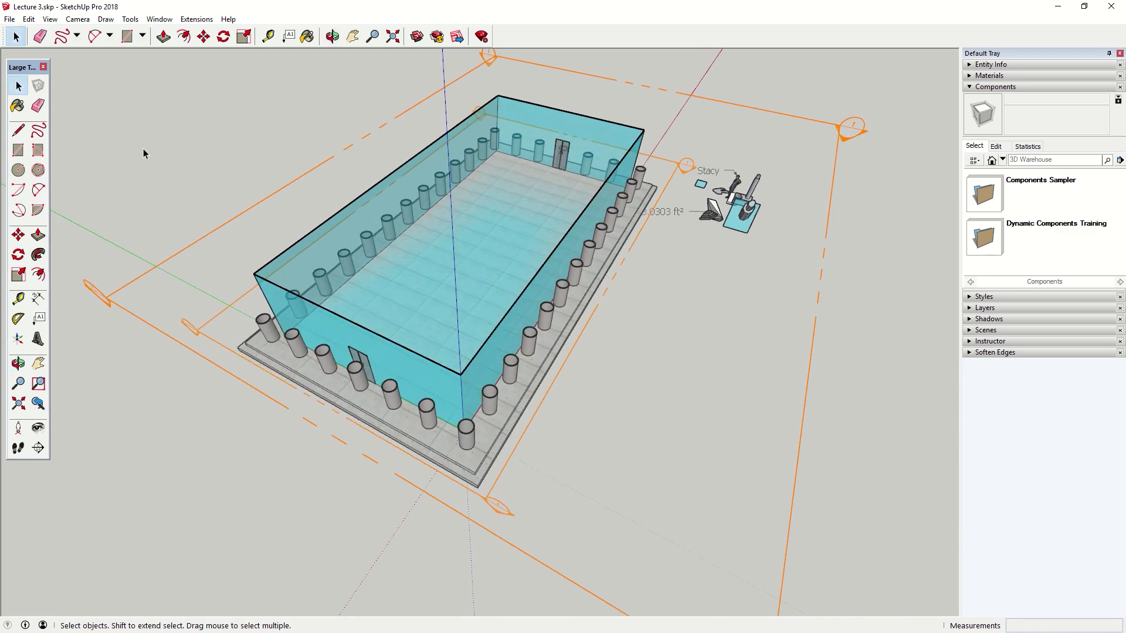
pyautogui.click(51, 20)
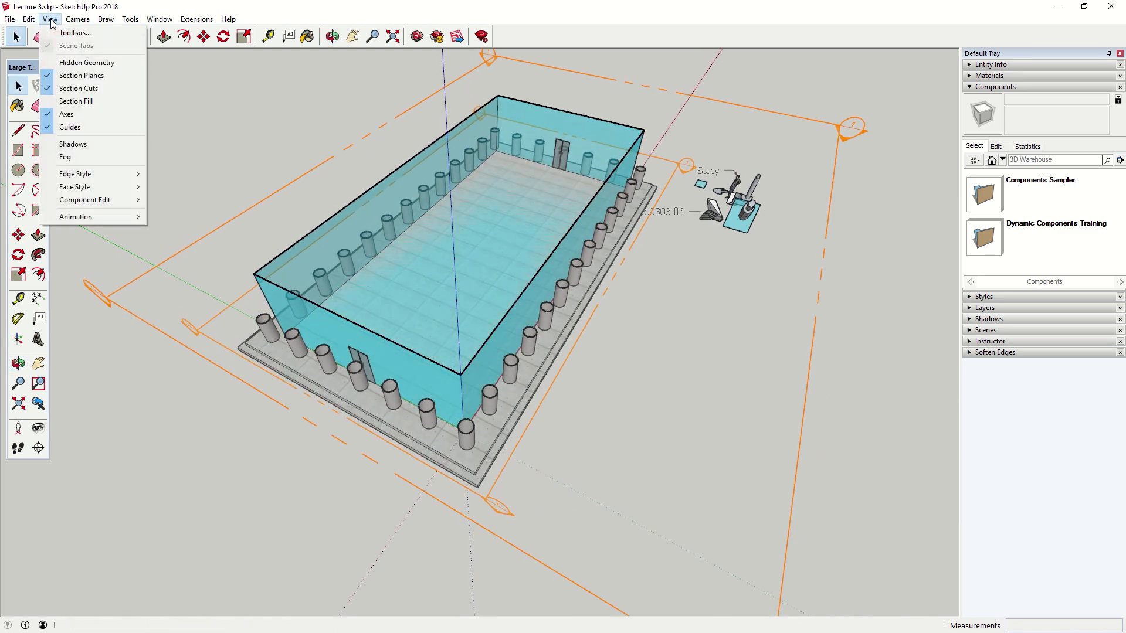
pyautogui.click(65, 80)
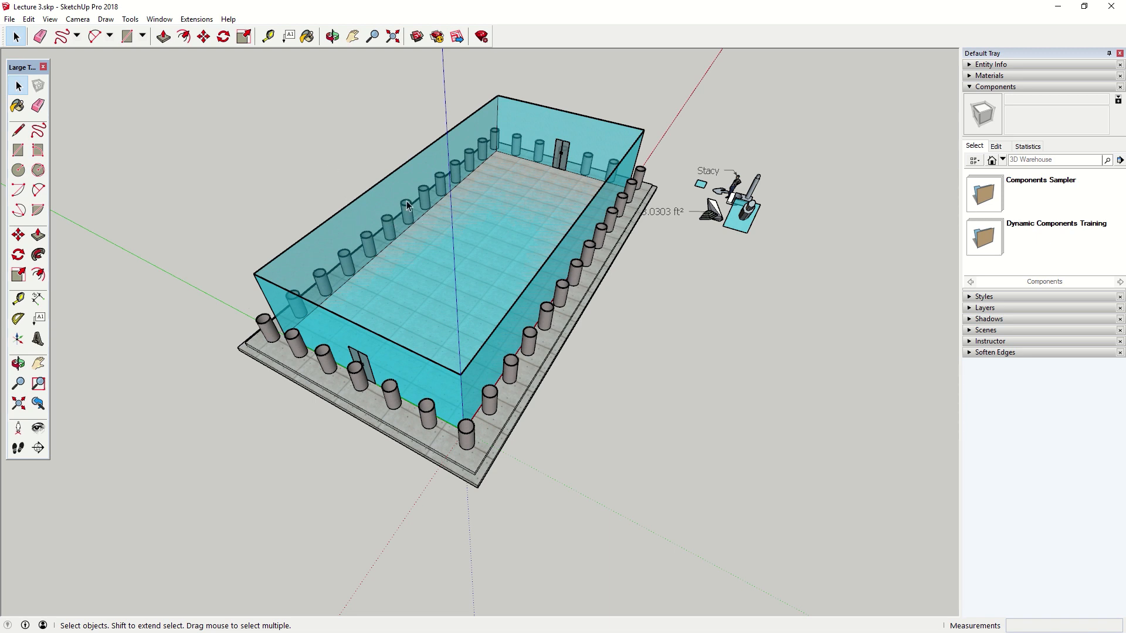
# - Turn the section cuts off to bring back the whole temple, and turn them on again
pyautogui.click(50, 19)
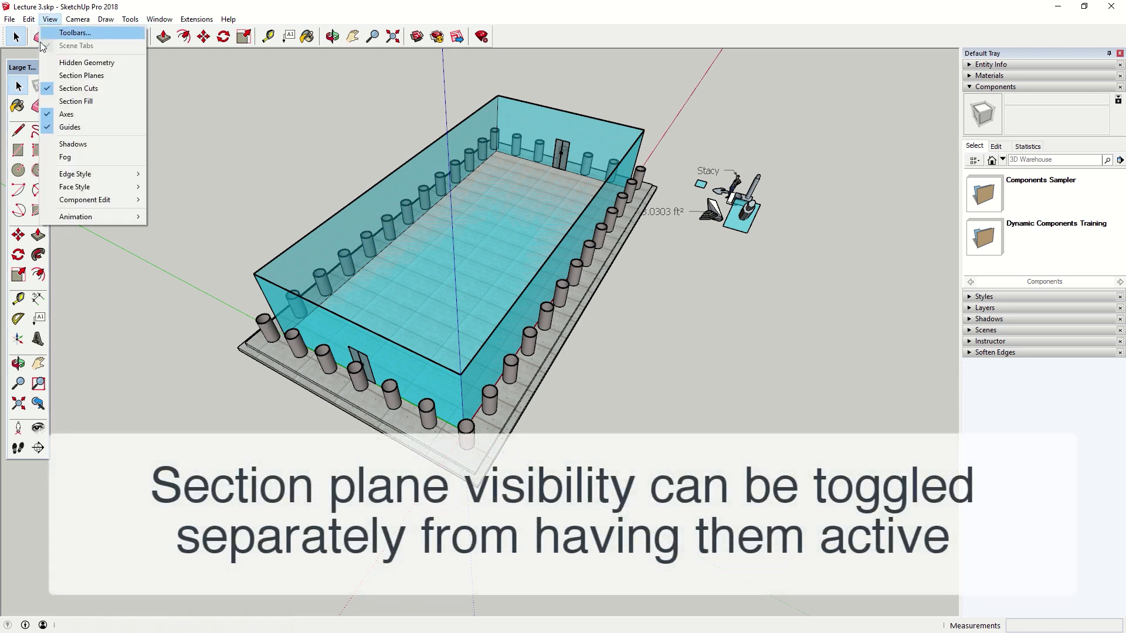
pyautogui.click(68, 90)
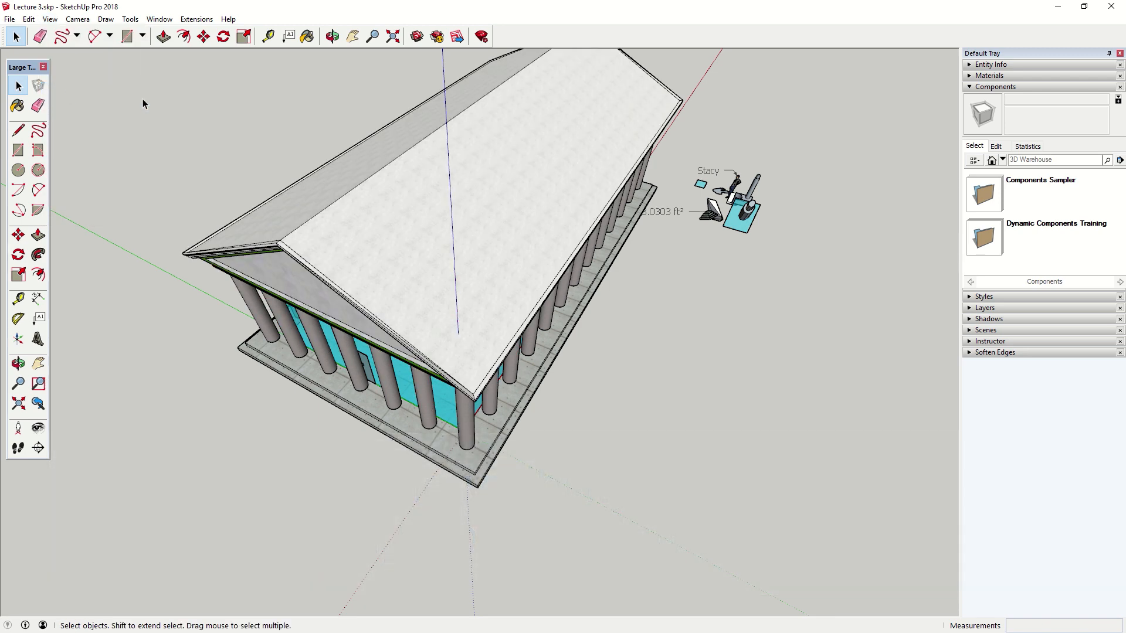
pyautogui.click(50, 19)
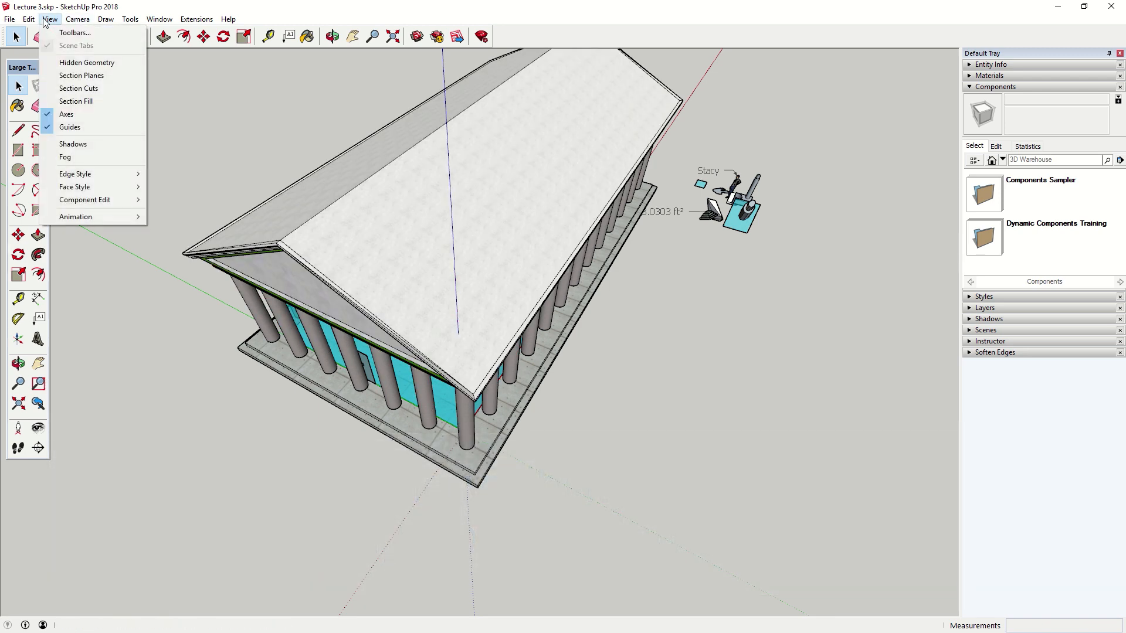
pyautogui.click(79, 88)
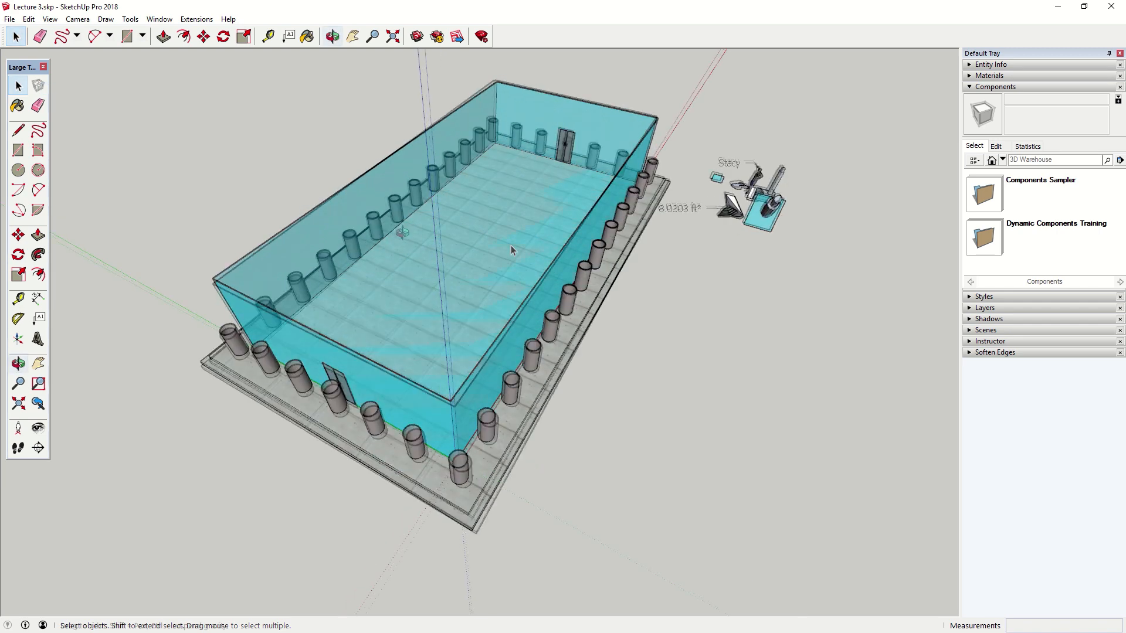
# - Search the component library for "cafe furniture"
pyautogui.moveTo(511, 245); pyautogui.dragTo(422, 281, button='middle')
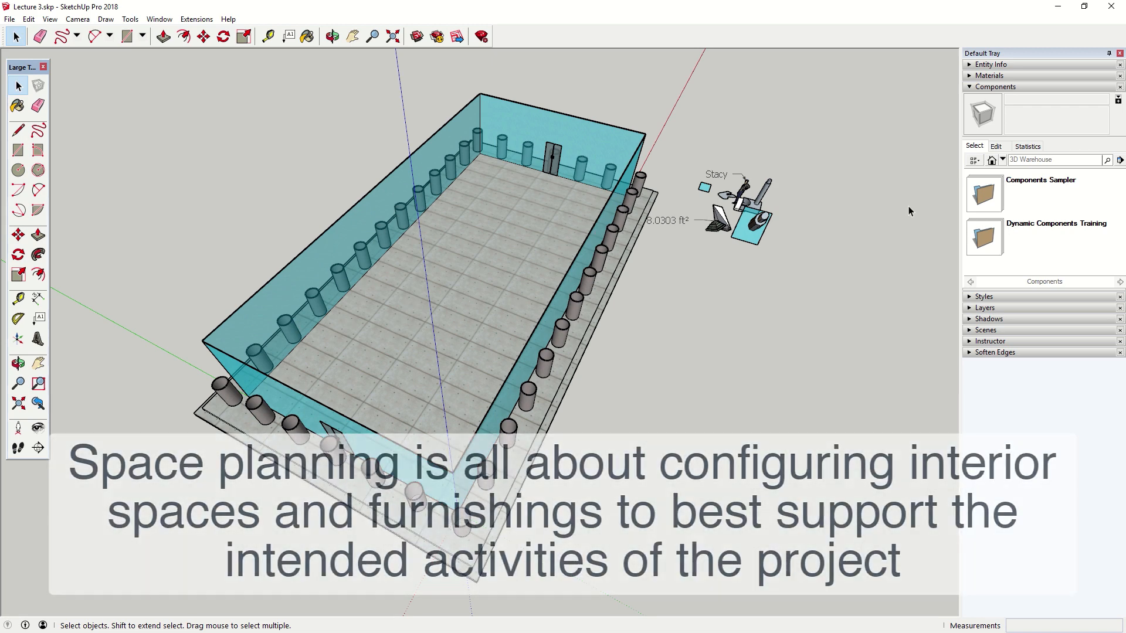
pyautogui.click(1040, 161)
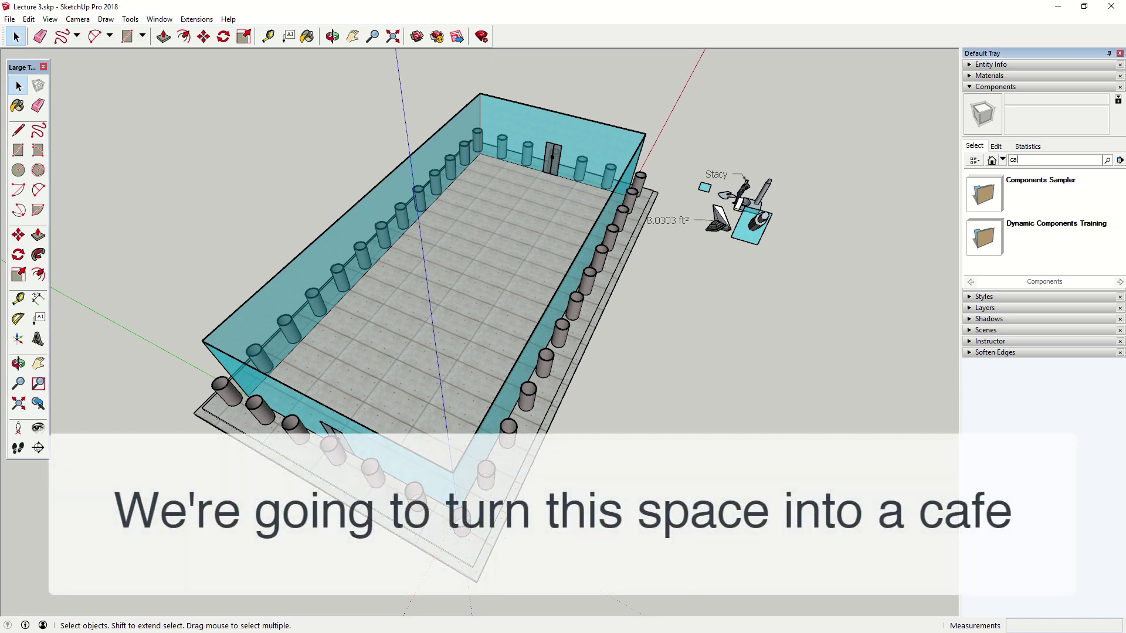
pyautogui.write('cafe furnitue')
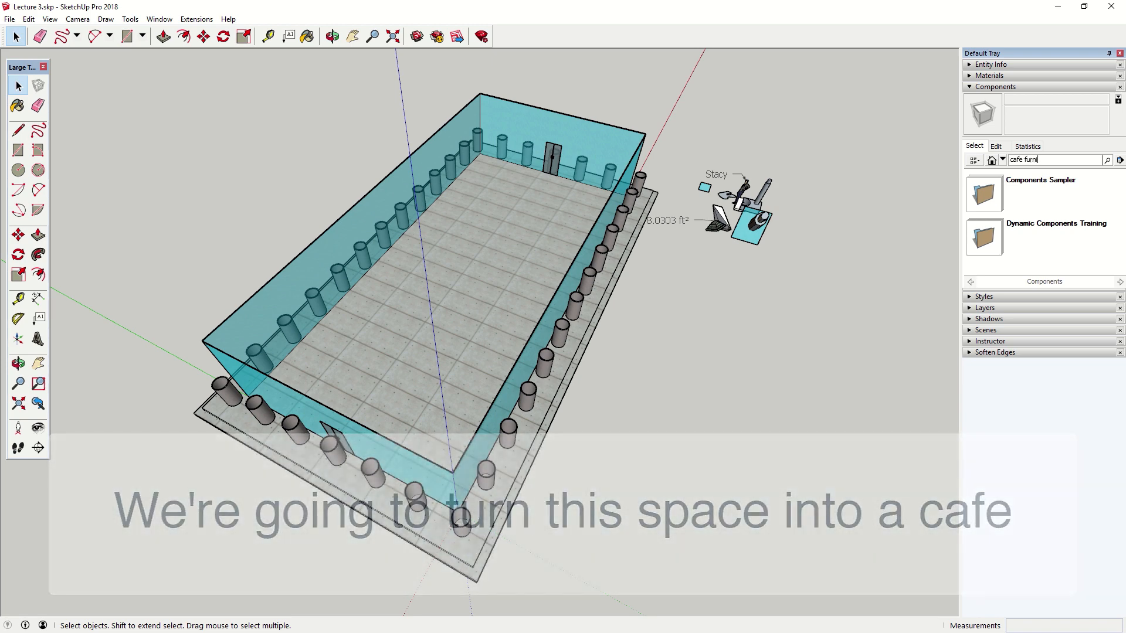
pyautogui.press('Return')
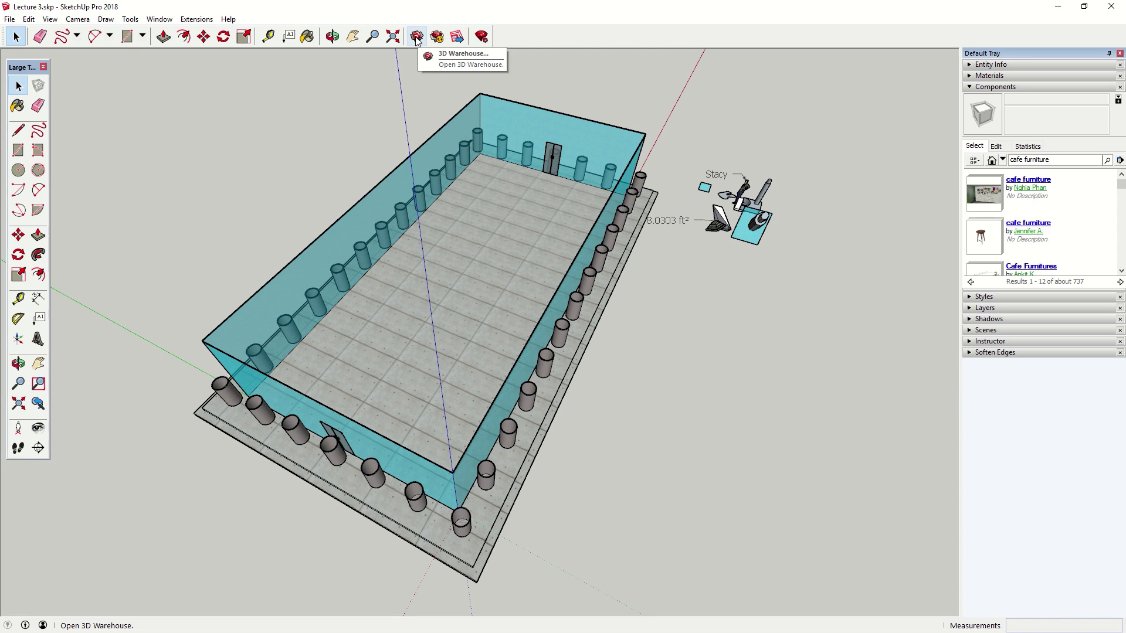
# - Open 3D Warehouse, resize its window to show more models, and search for "cafe seating"
pyautogui.click(417, 38)
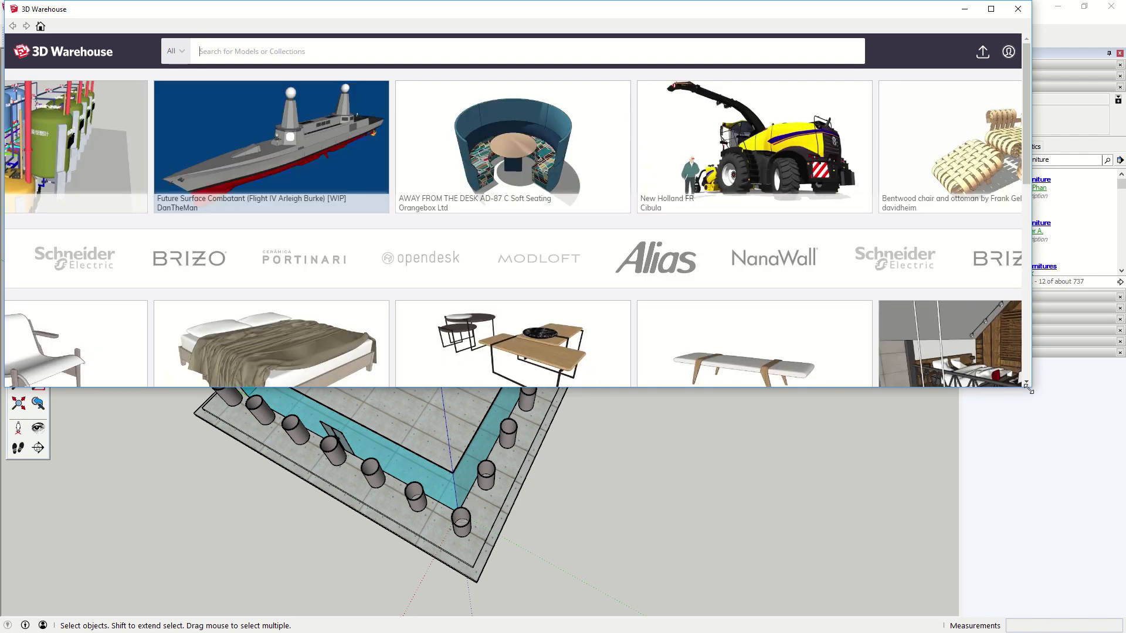
pyautogui.moveTo(1030, 390); pyautogui.dragTo(915, 631)
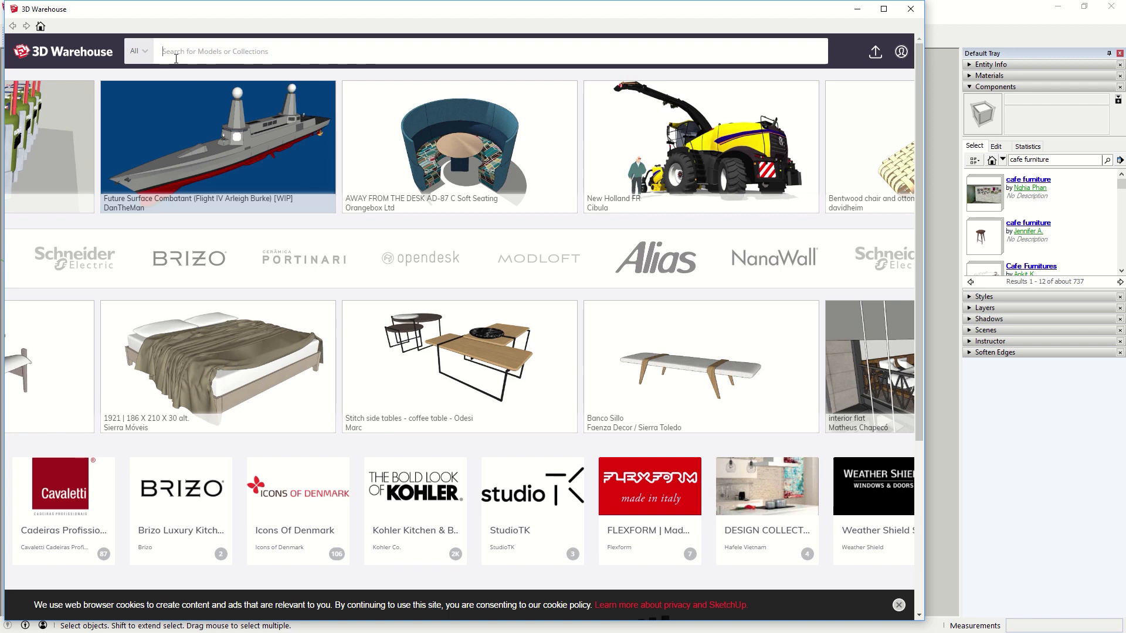
pyautogui.write('cafe')
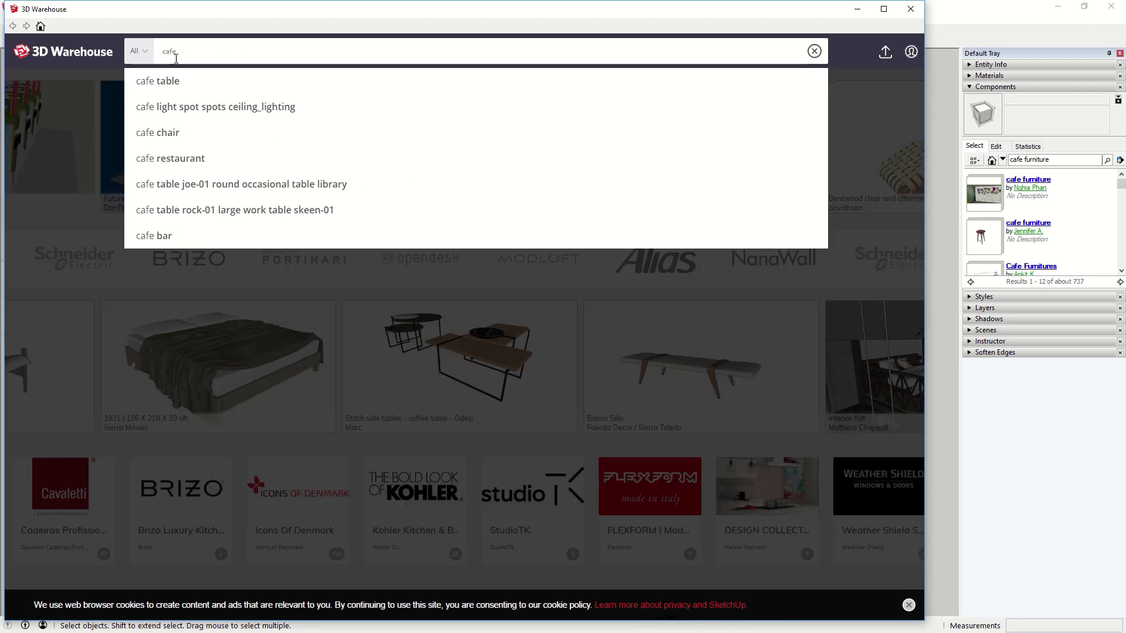
pyautogui.write(' seating')
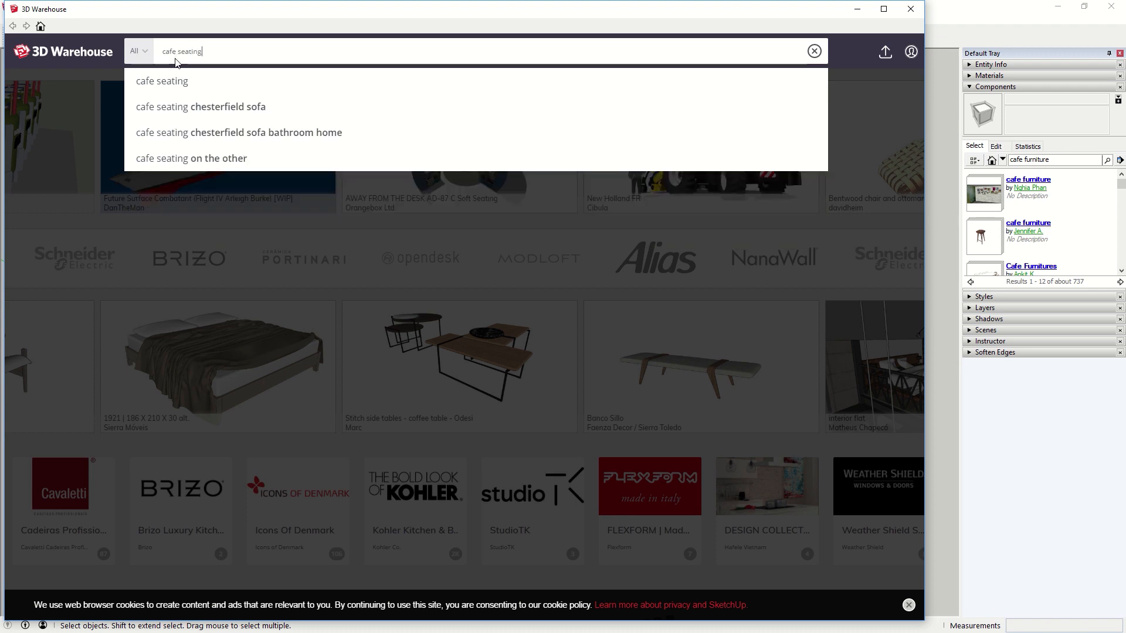
pyautogui.press('Return')
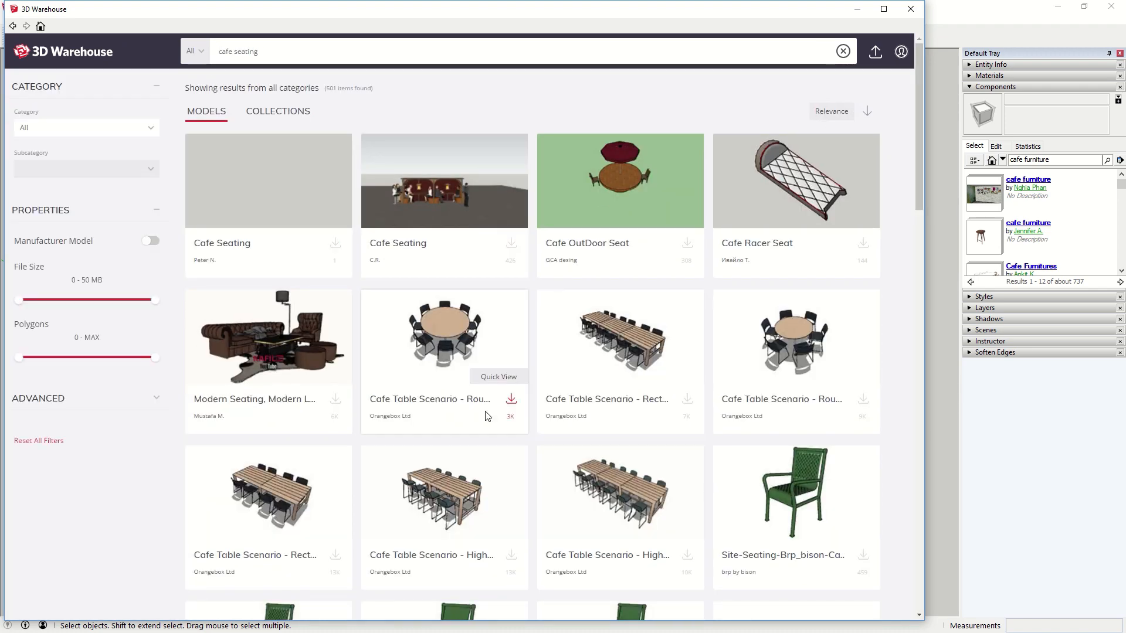
# - Load the Social Cafe 03 seating set by StudioTK directly into the model and place it on the temple's interior floor
pyautogui.scroll(-4, 601, 457)
pyautogui.scroll(-3, 602, 456)
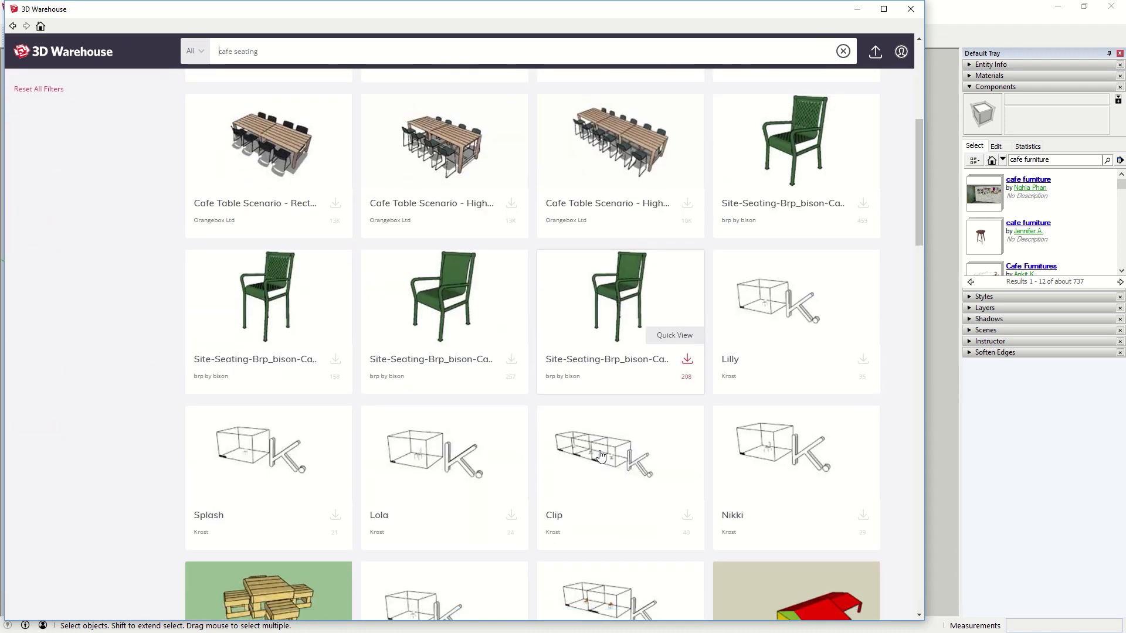
pyautogui.scroll(-3, 601, 456)
pyautogui.scroll(-4, 601, 456)
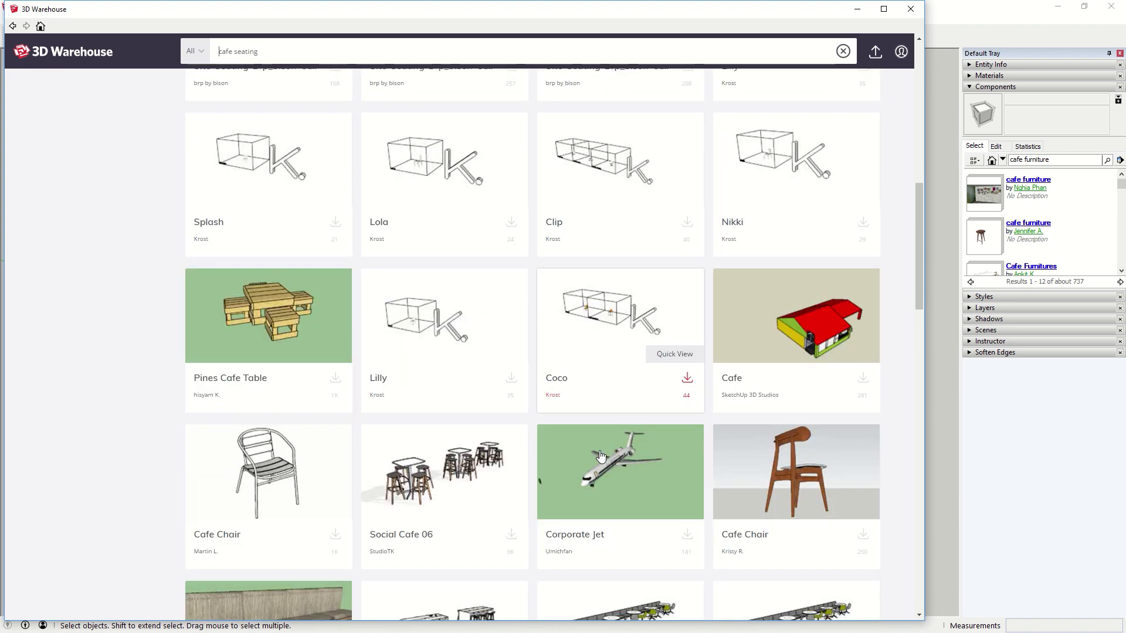
pyautogui.scroll(-1, 599, 451)
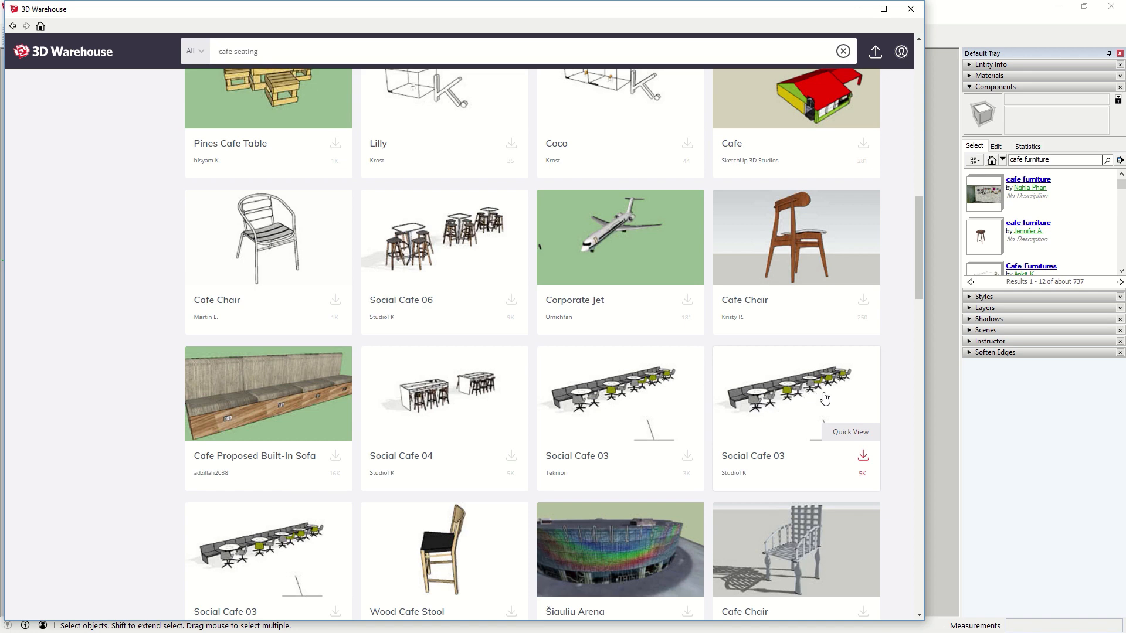
pyautogui.scroll(-3, 789, 408)
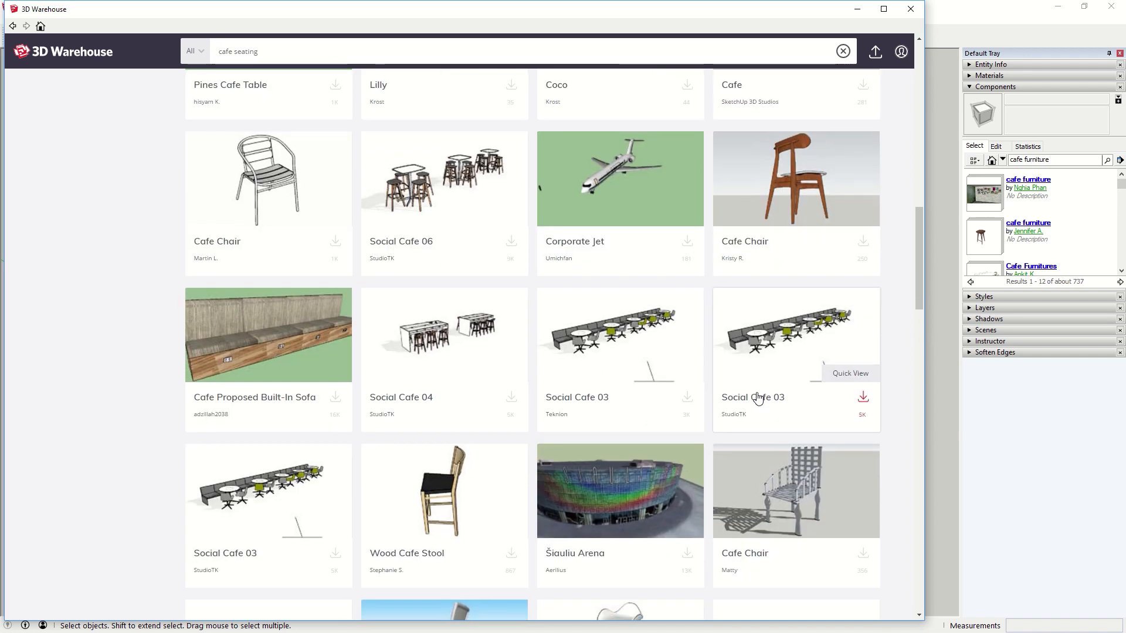
pyautogui.scroll(-2, 759, 399)
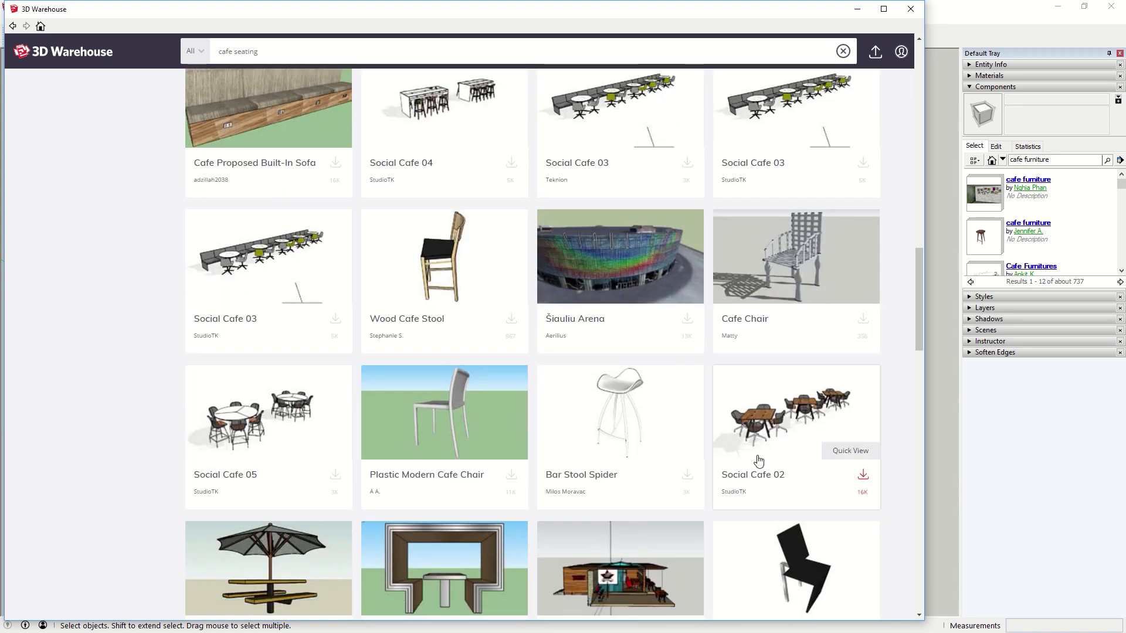
pyautogui.scroll(2, 755, 458)
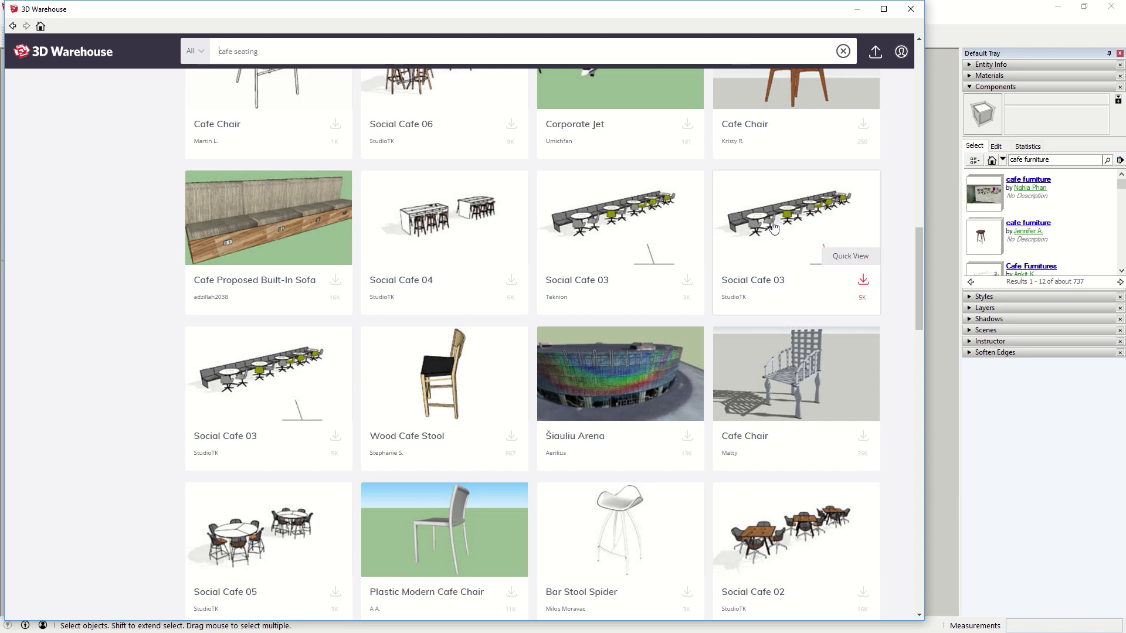
pyautogui.click(863, 283)
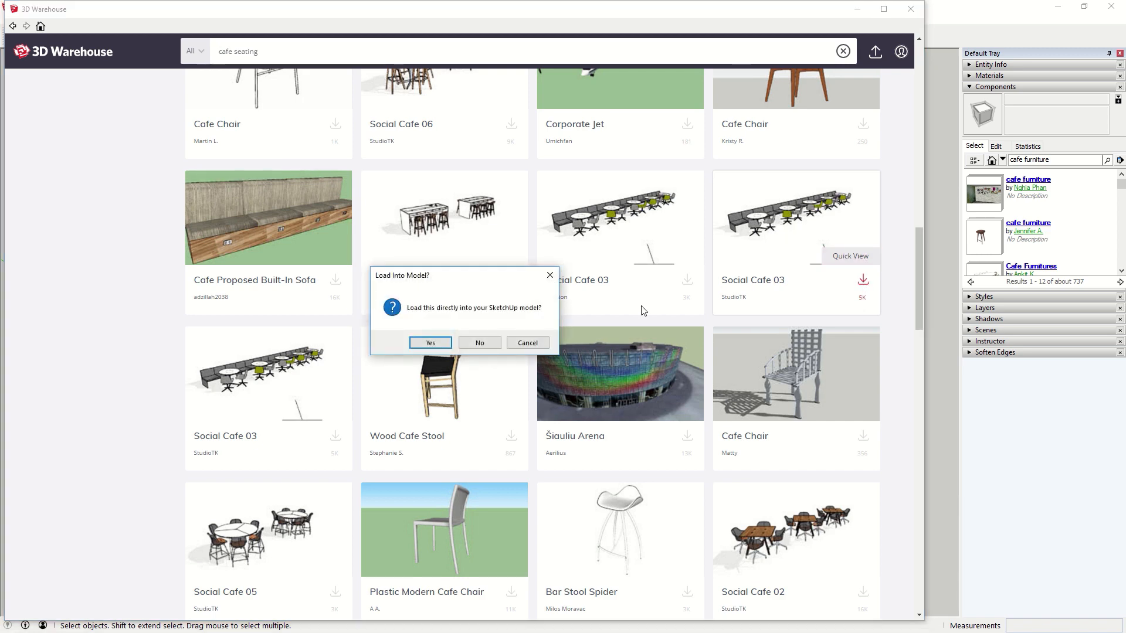
pyautogui.click(430, 343)
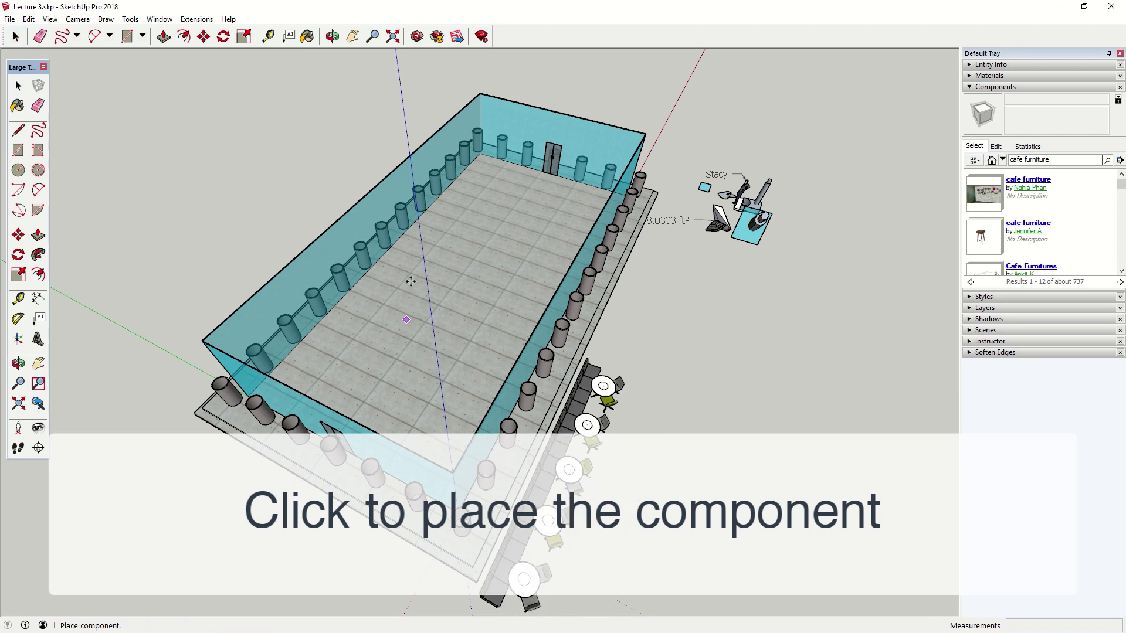
pyautogui.click(344, 165)
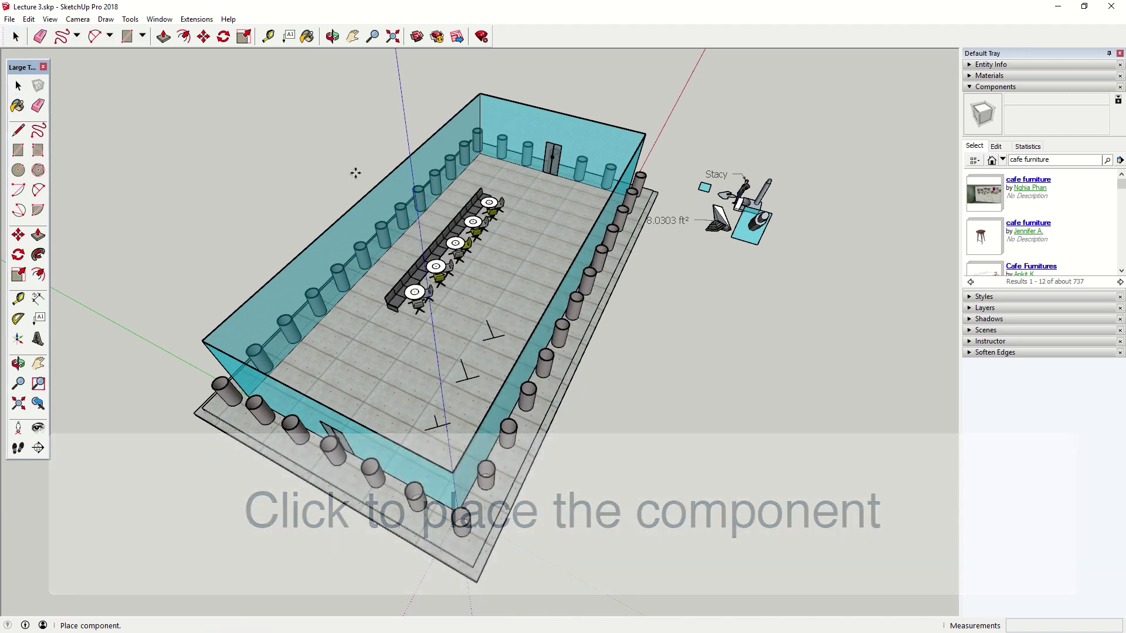
# - Open the cafe seating component for editing, select its stray reference marks, and turn on the display of hidden geometry
pyautogui.moveTo(352, 171); pyautogui.dragTo(699, 251, button='middle')
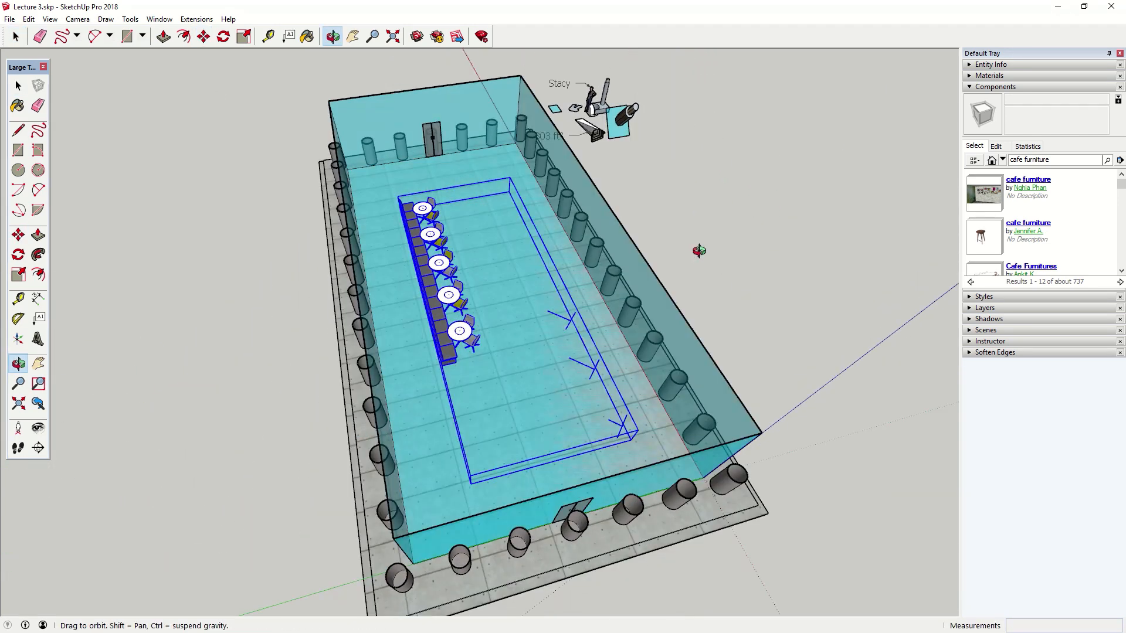
pyautogui.scroll(4, 494, 284)
pyautogui.moveTo(494, 284); pyautogui.dragTo(355, 329, button='middle')
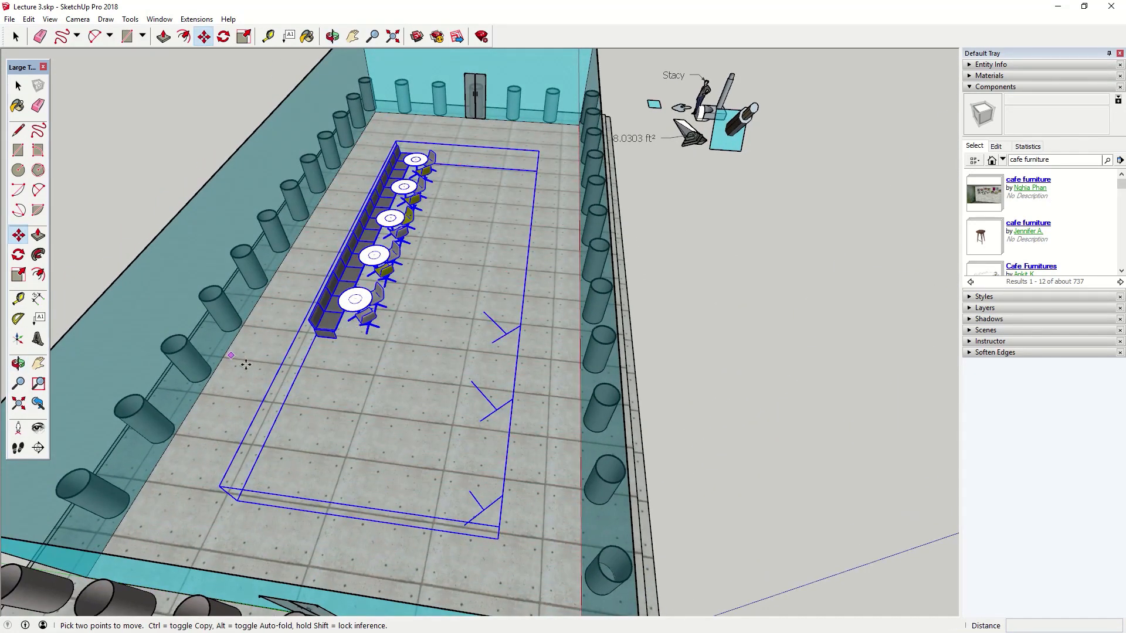
pyautogui.press('space')
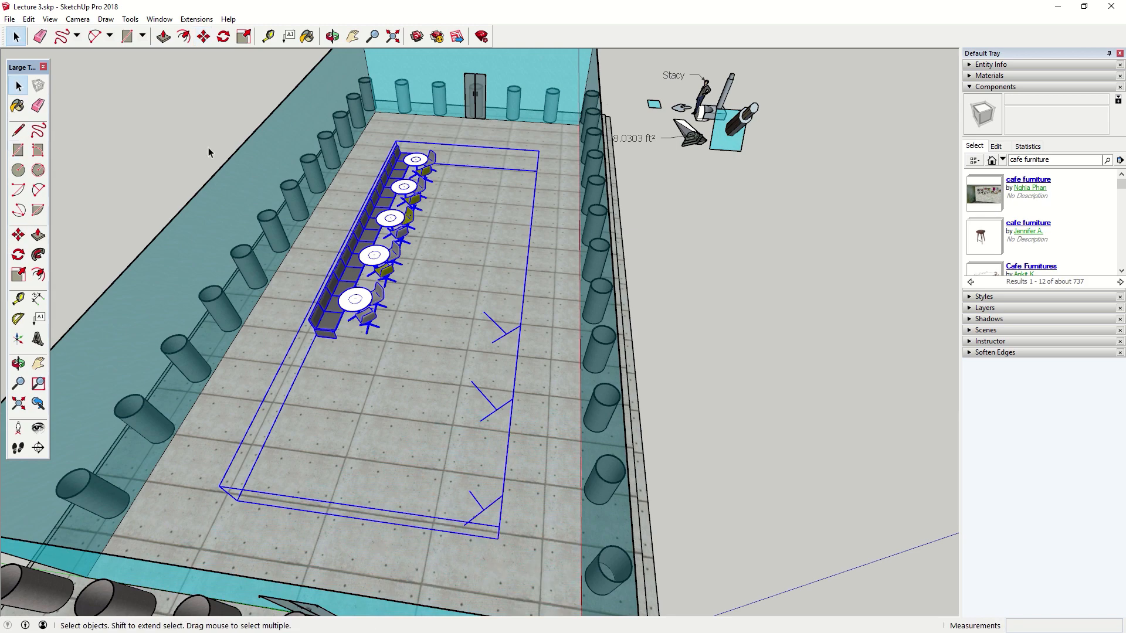
pyautogui.moveTo(356, 300); pyautogui.dragTo(380, 328, button='middle')
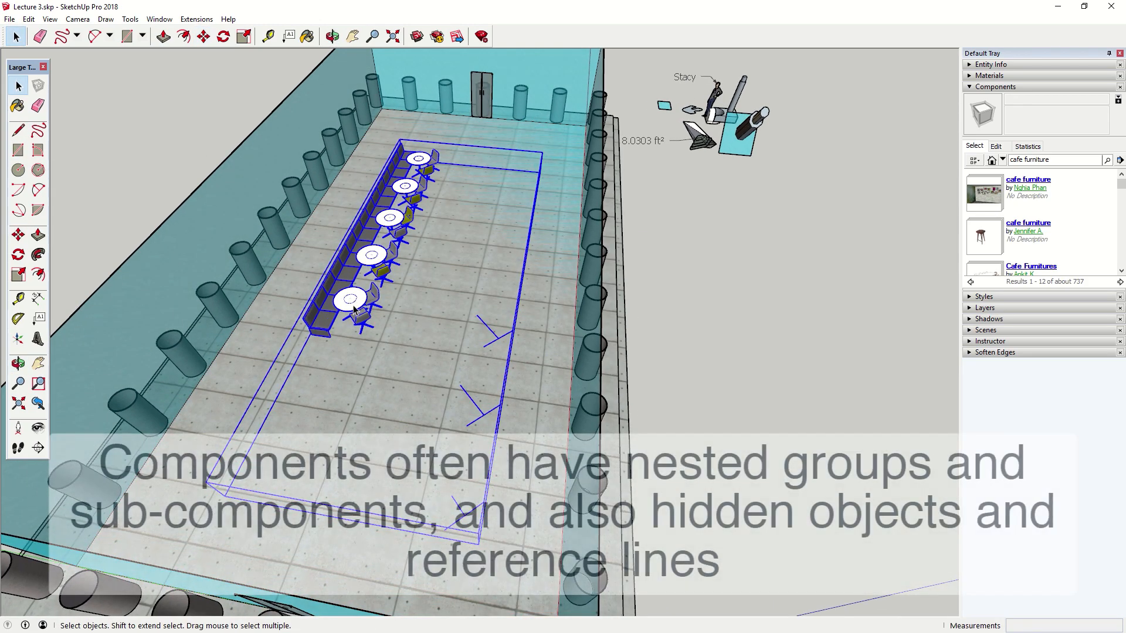
pyautogui.moveTo(323, 311); pyautogui.dragTo(272, 292, button='middle')
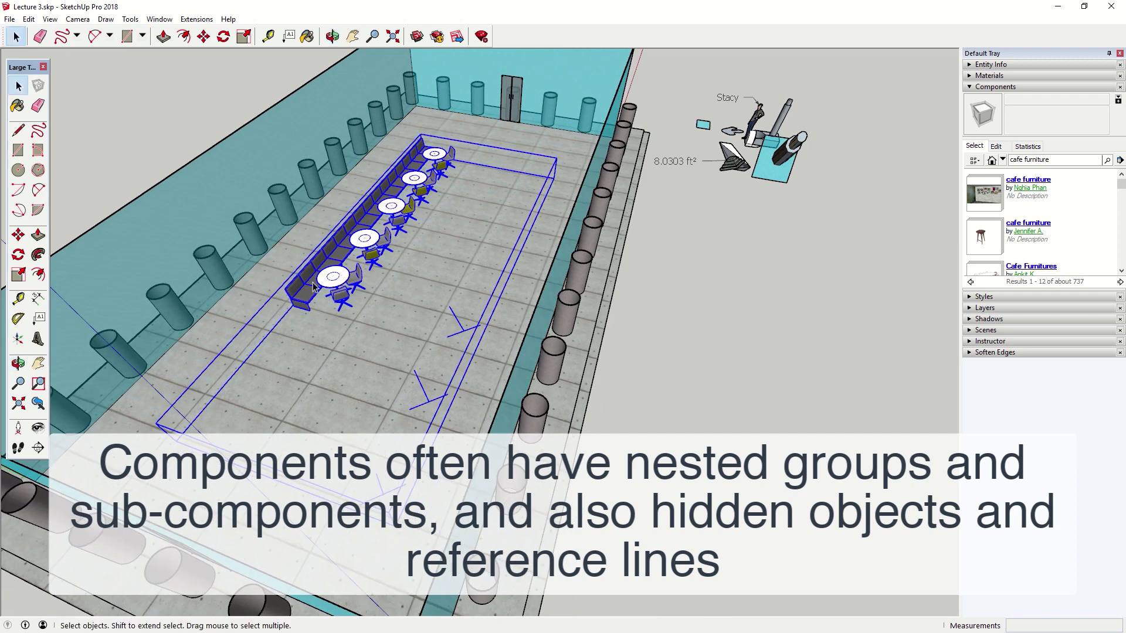
pyautogui.doubleClick(314, 286)
pyautogui.moveTo(456, 339); pyautogui.dragTo(366, 499)
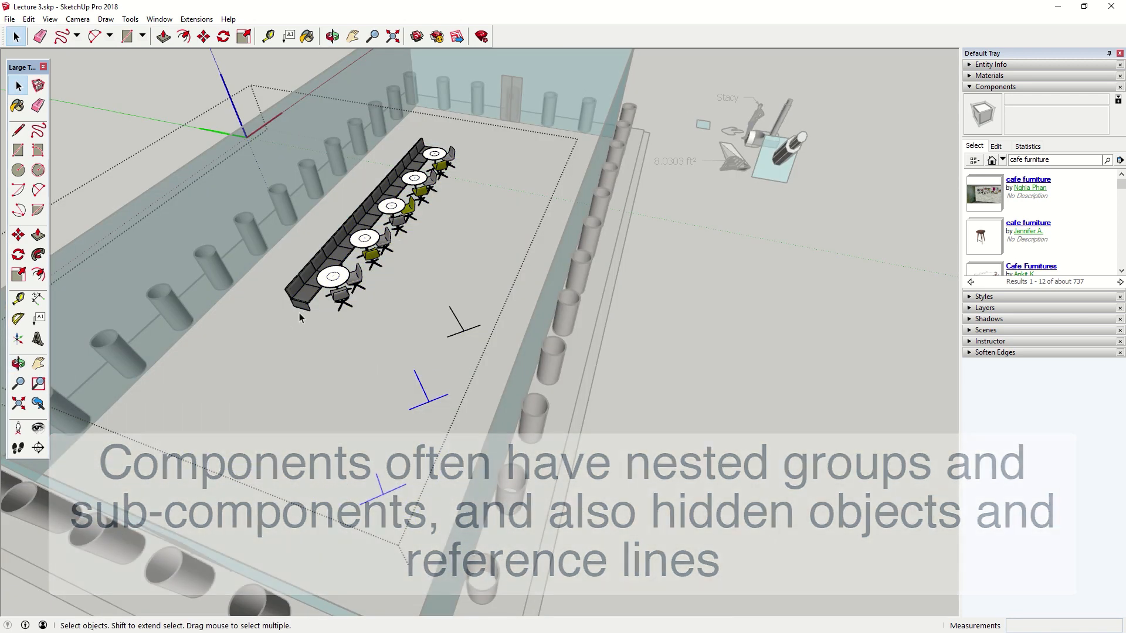
pyautogui.click(51, 21)
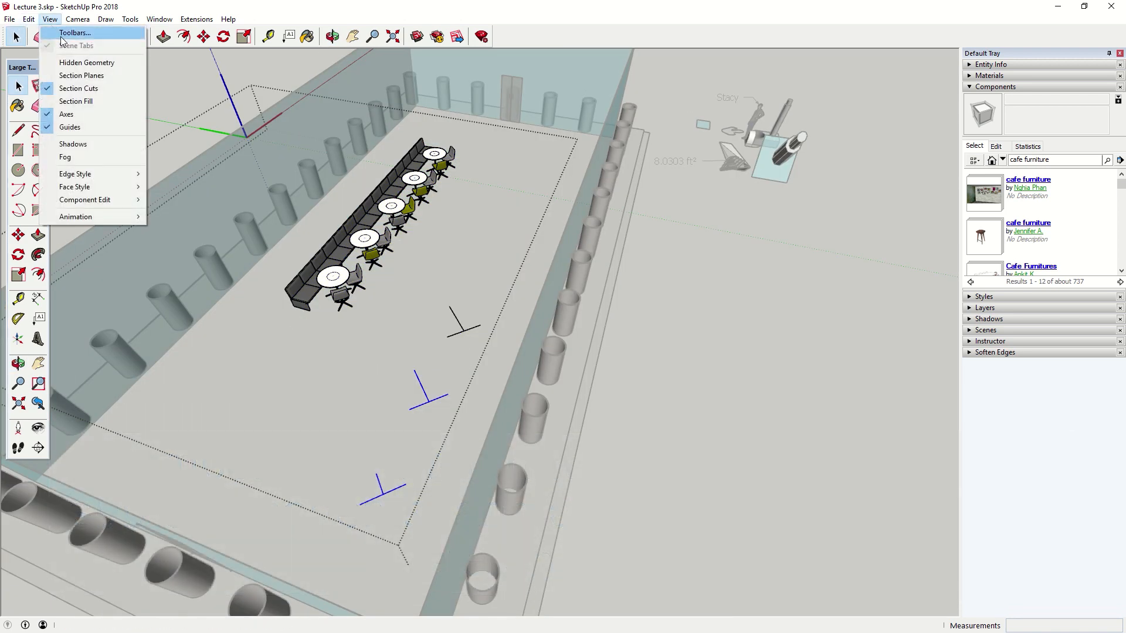
pyautogui.click(81, 62)
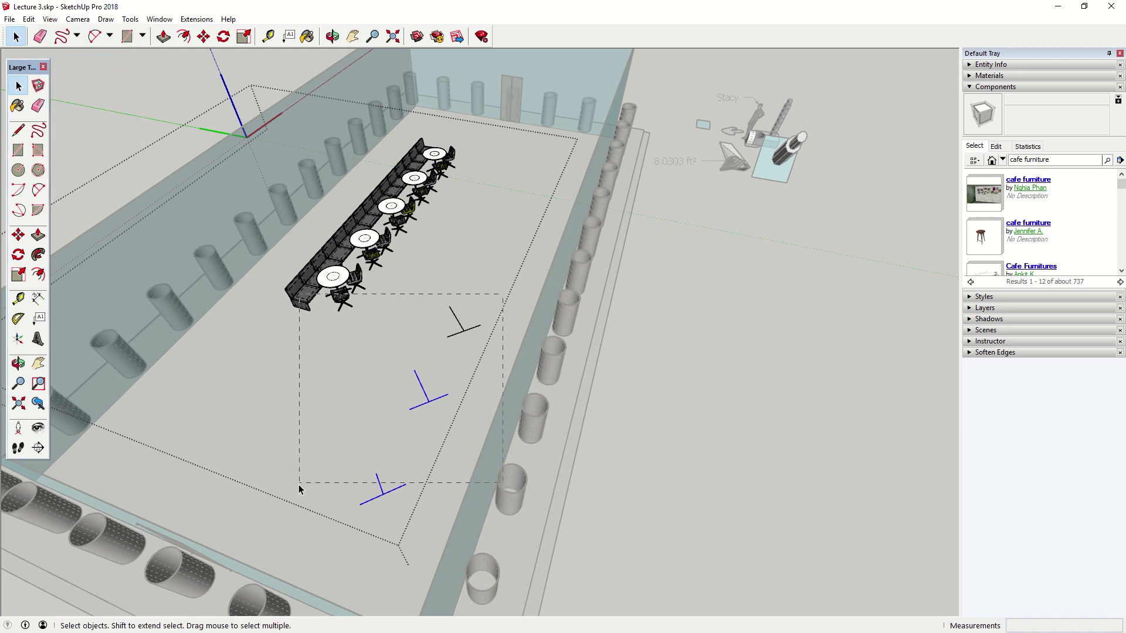
# - Erase the stray T-shaped reference mark farthest from the seating row inside the component
pyautogui.moveTo(299, 485); pyautogui.dragTo(296, 515)
pyautogui.click(465, 400)
pyautogui.moveTo(362, 471); pyautogui.dragTo(408, 473)
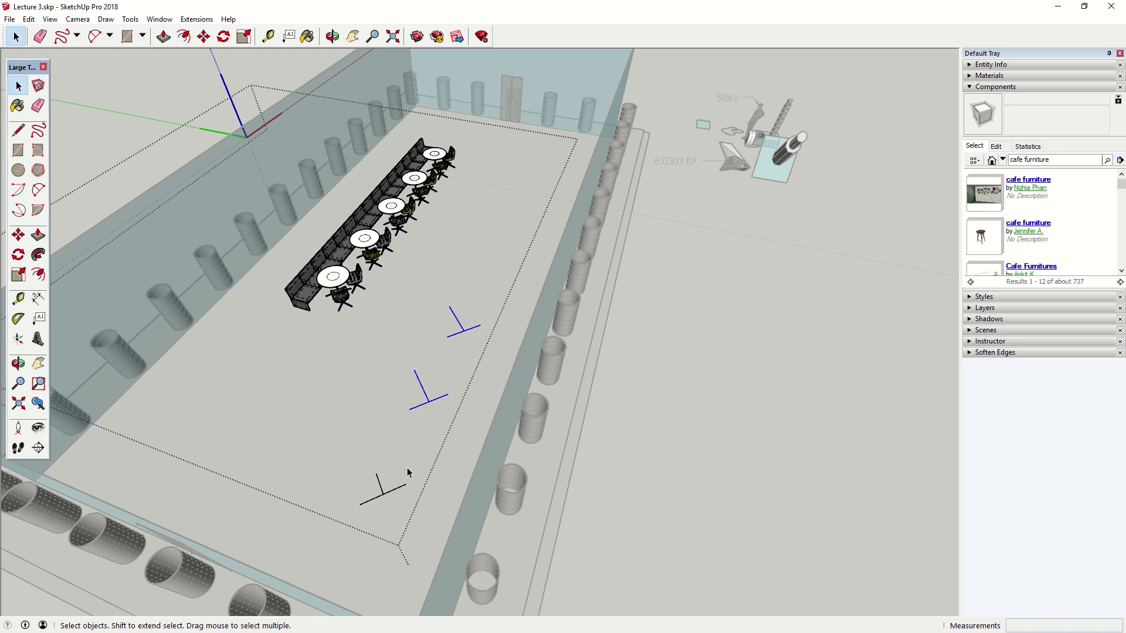
pyautogui.rightClick(372, 500)
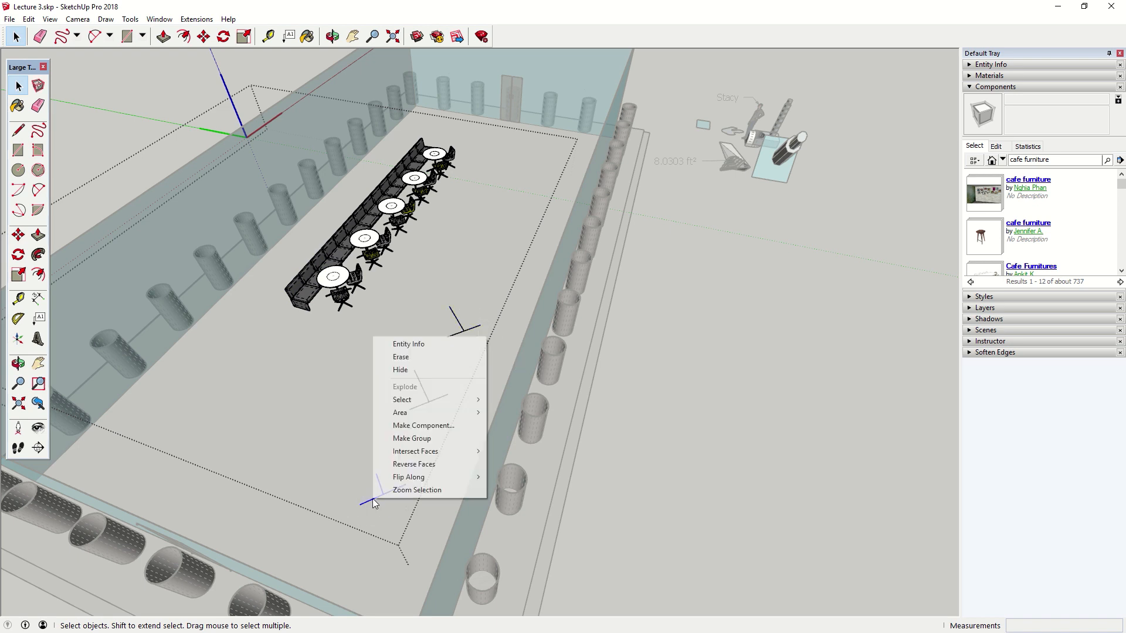
pyautogui.click(420, 358)
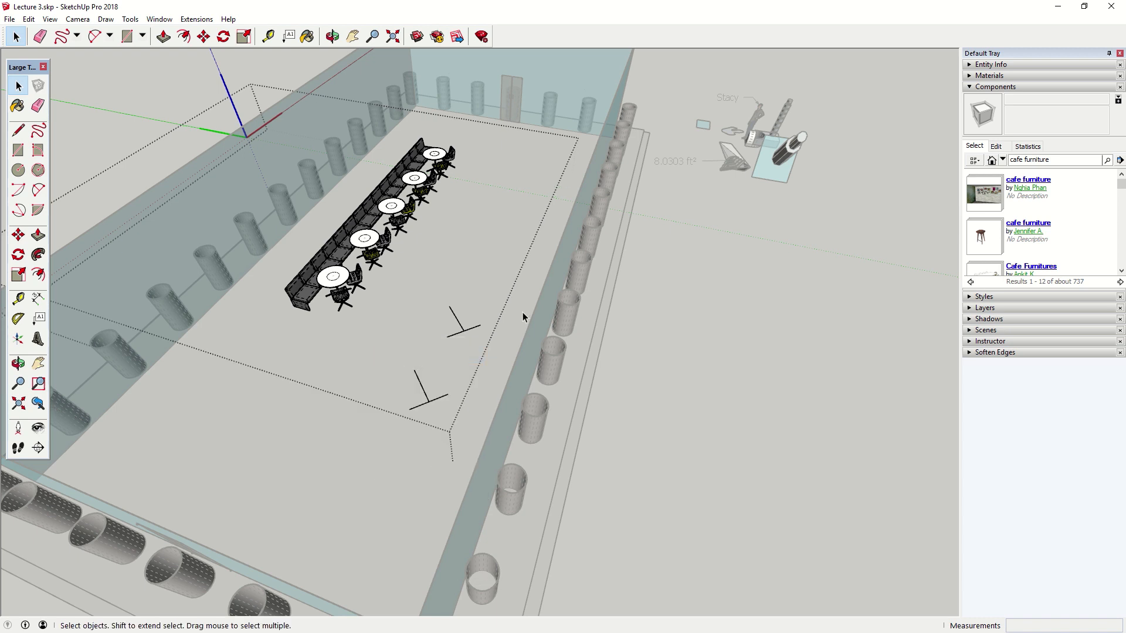
# - Erase the two remaining stray reference marks beside the seating row, including the leftover line
pyautogui.moveTo(417, 402); pyautogui.dragTo(412, 403)
pyautogui.rightClick(420, 396)
pyautogui.click(423, 370)
pyautogui.rightClick(418, 384)
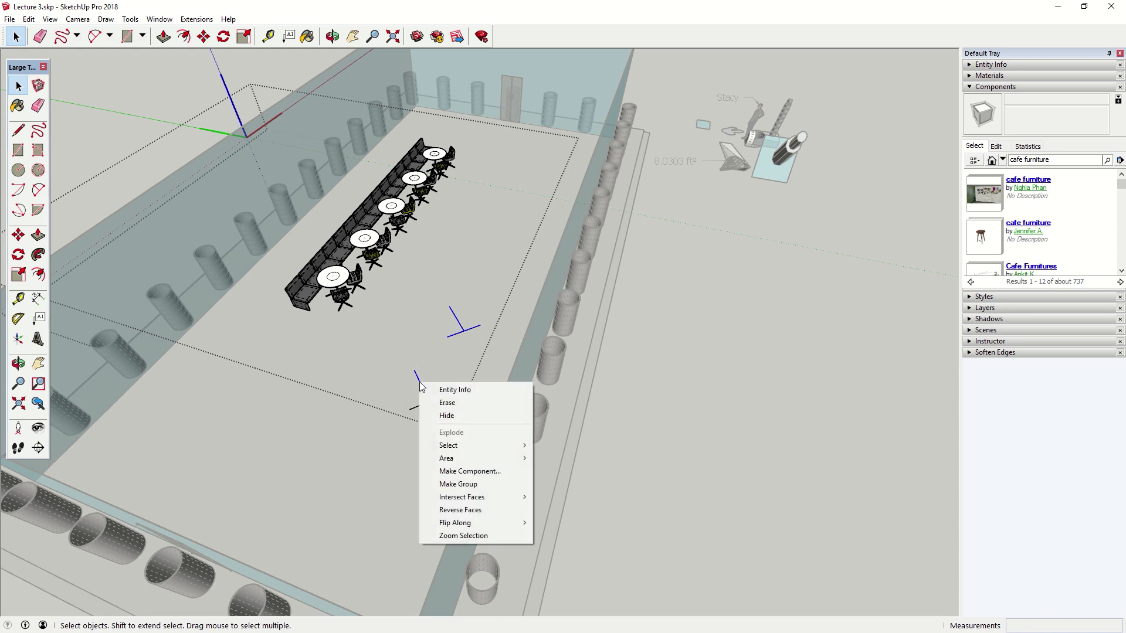
pyautogui.click(444, 403)
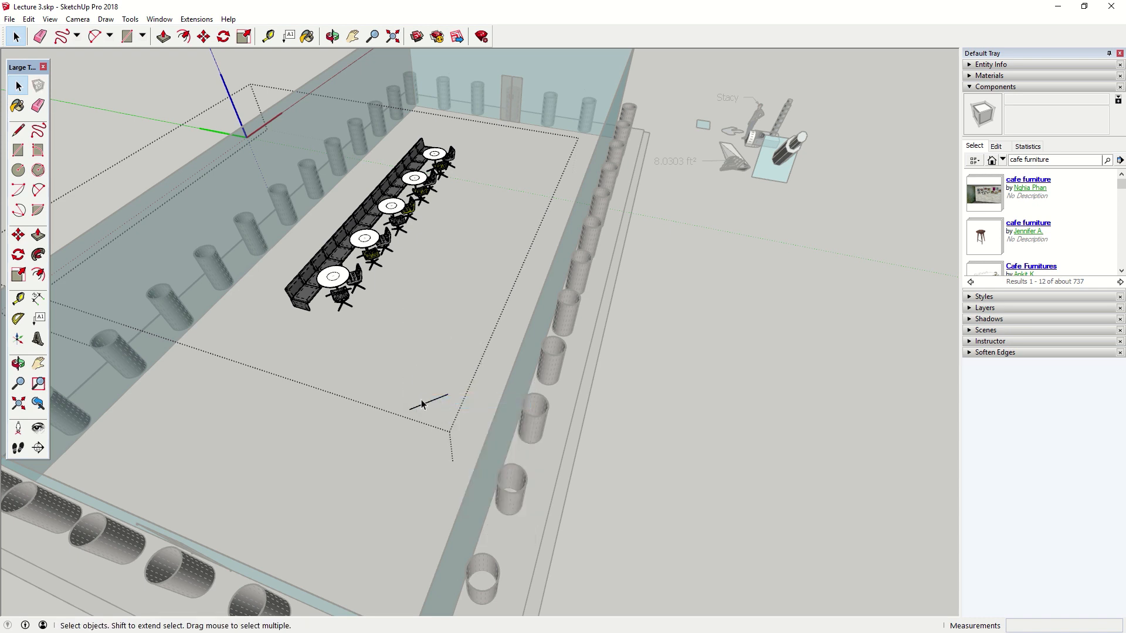
pyautogui.click(425, 411)
pyautogui.rightClick(446, 400)
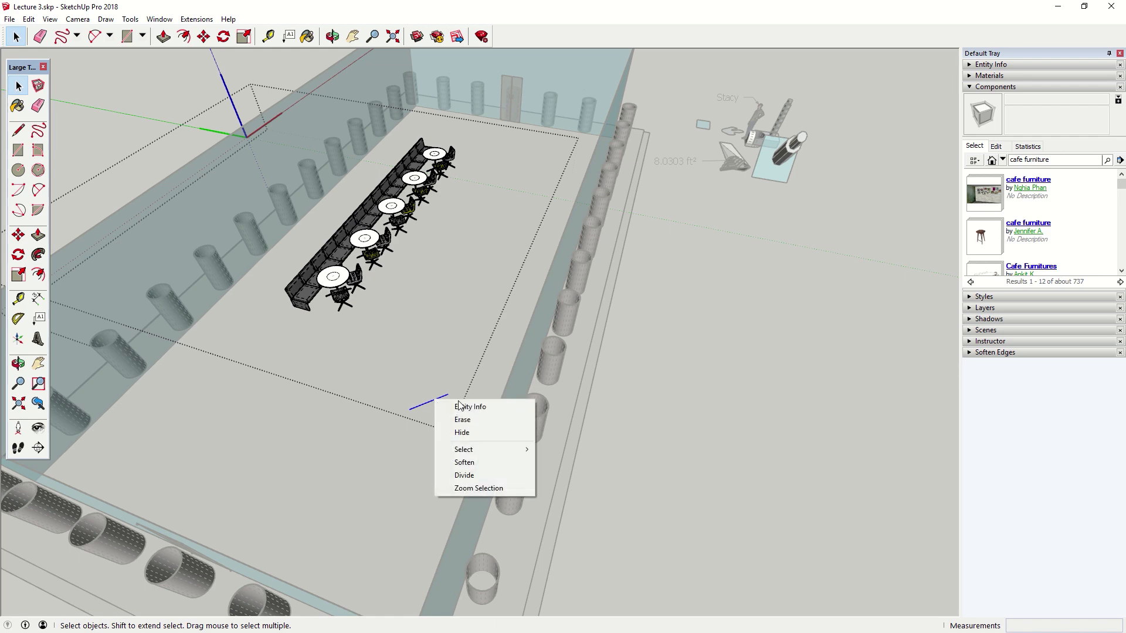
pyautogui.click(469, 416)
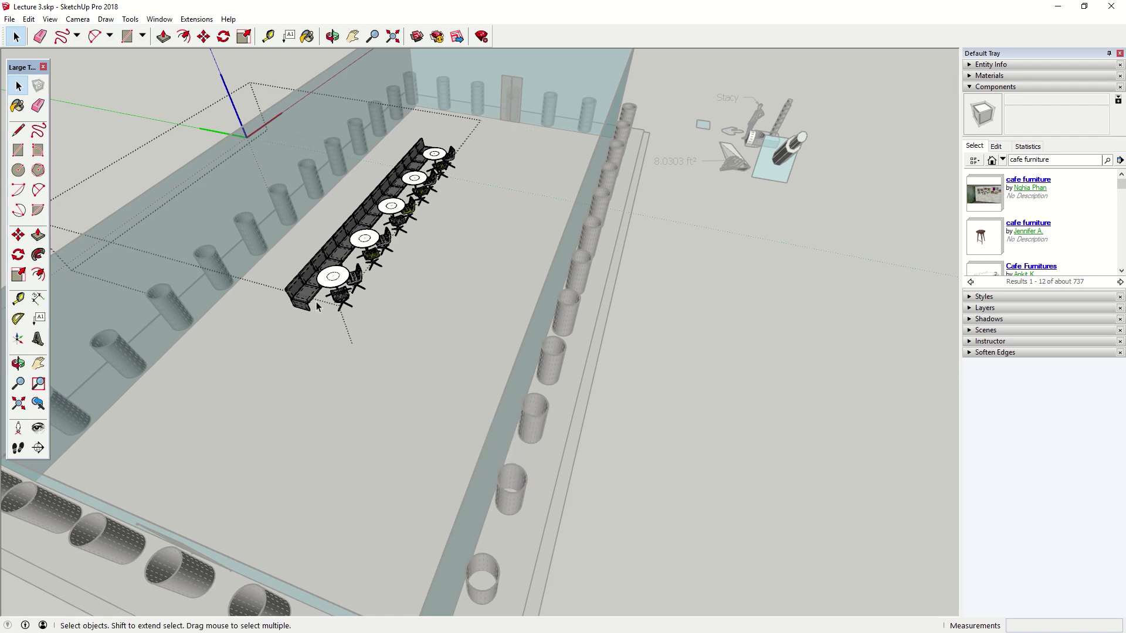
# - Hide the rest of the model and probe the empty part of the seating component's bounding box for leftover objects
pyautogui.moveTo(319, 307); pyautogui.dragTo(925, 288, button='middle')
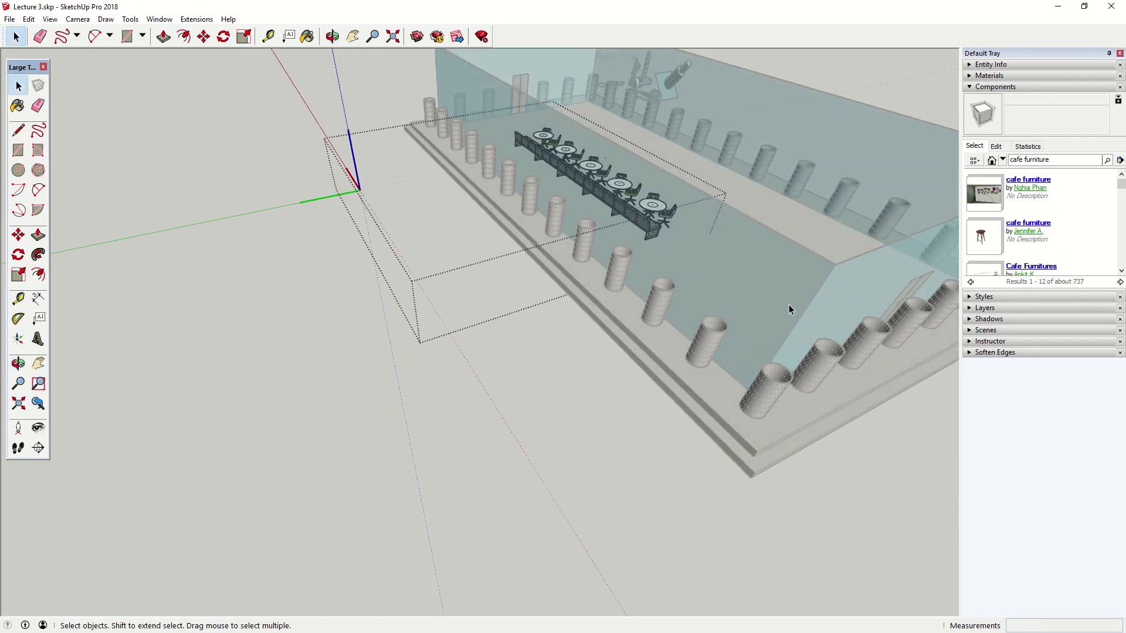
pyautogui.press('i')
pyautogui.moveTo(492, 275); pyautogui.dragTo(640, 334, button='middle')
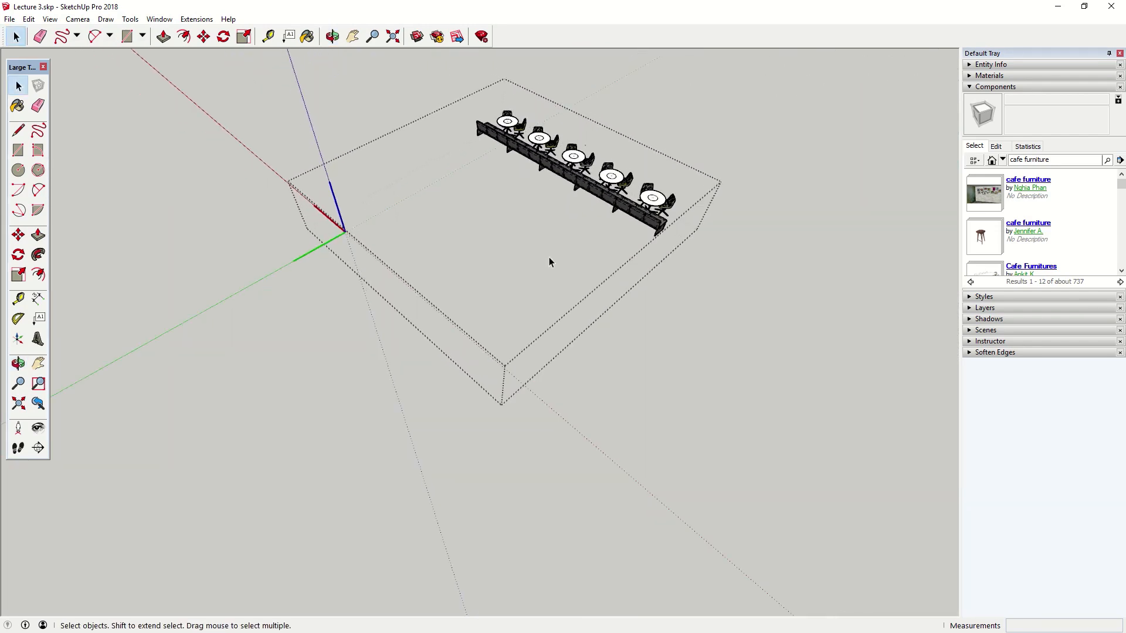
pyautogui.scroll(1, 543, 249)
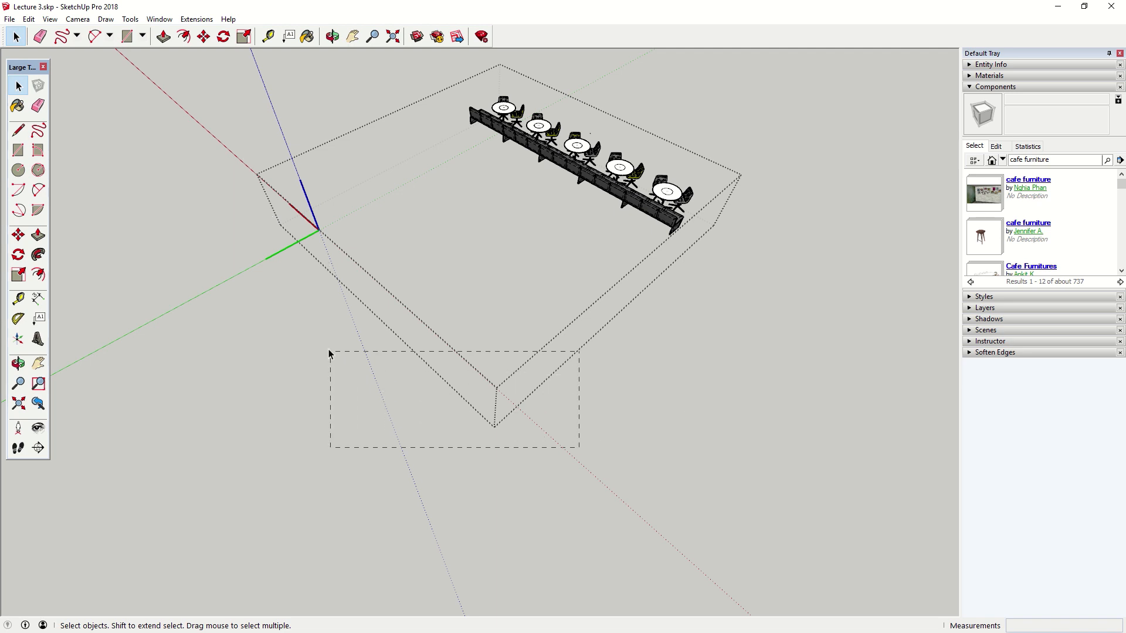
pyautogui.moveTo(282, 259); pyautogui.dragTo(669, 437, button='middle')
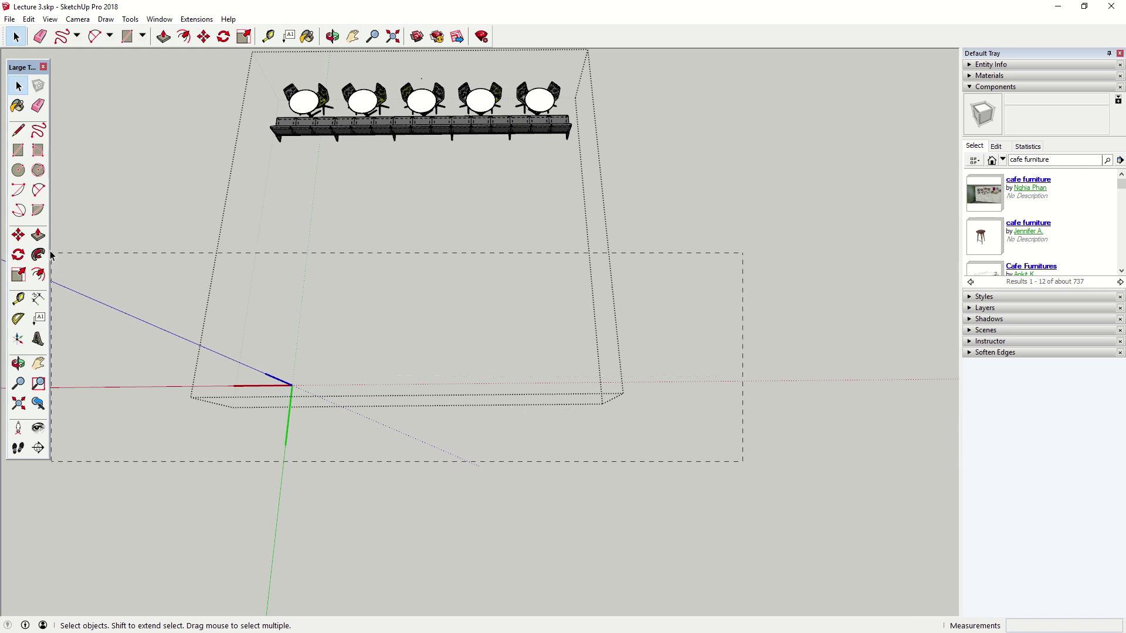
pyautogui.moveTo(50, 254); pyautogui.dragTo(188, 187)
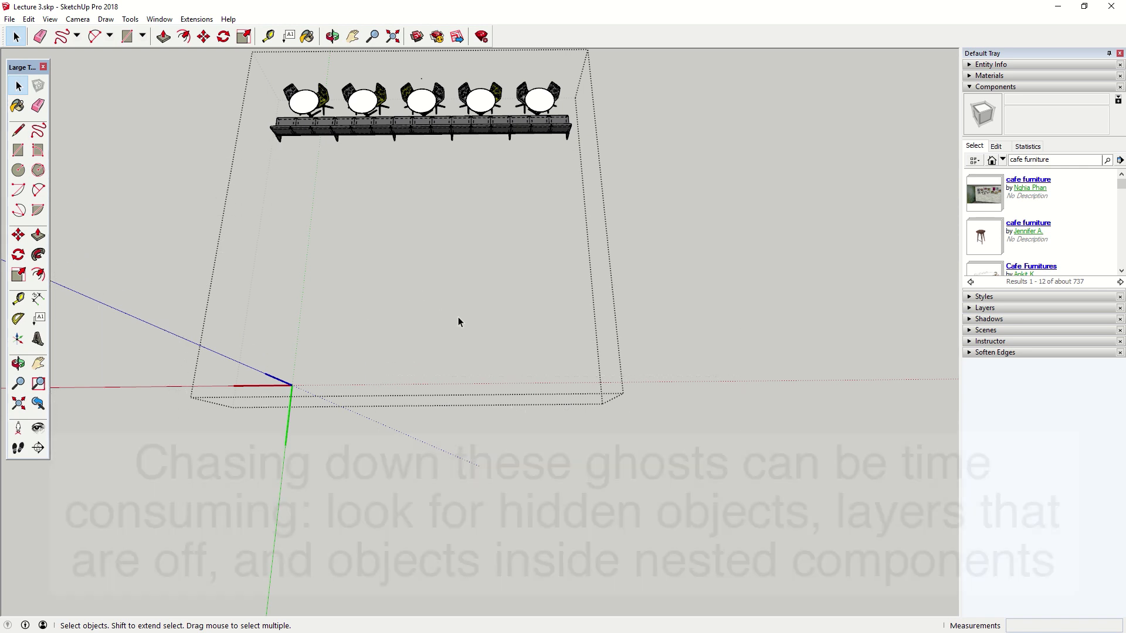
pyautogui.moveTo(628, 418); pyautogui.dragTo(118, 300)
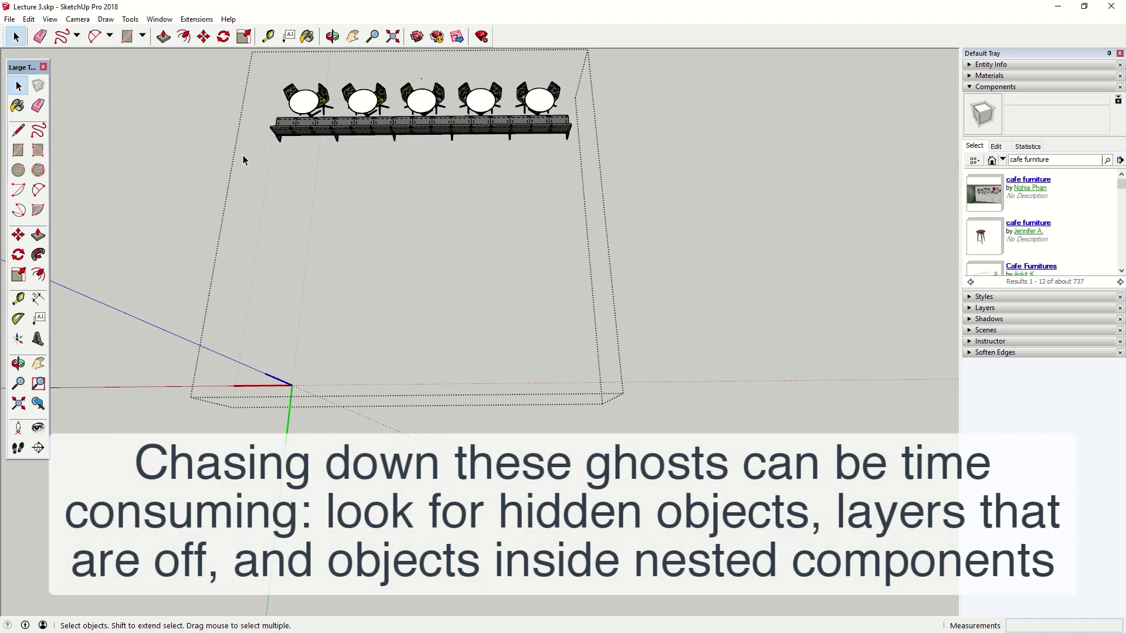
pyautogui.moveTo(243, 157); pyautogui.dragTo(463, 209, button='middle')
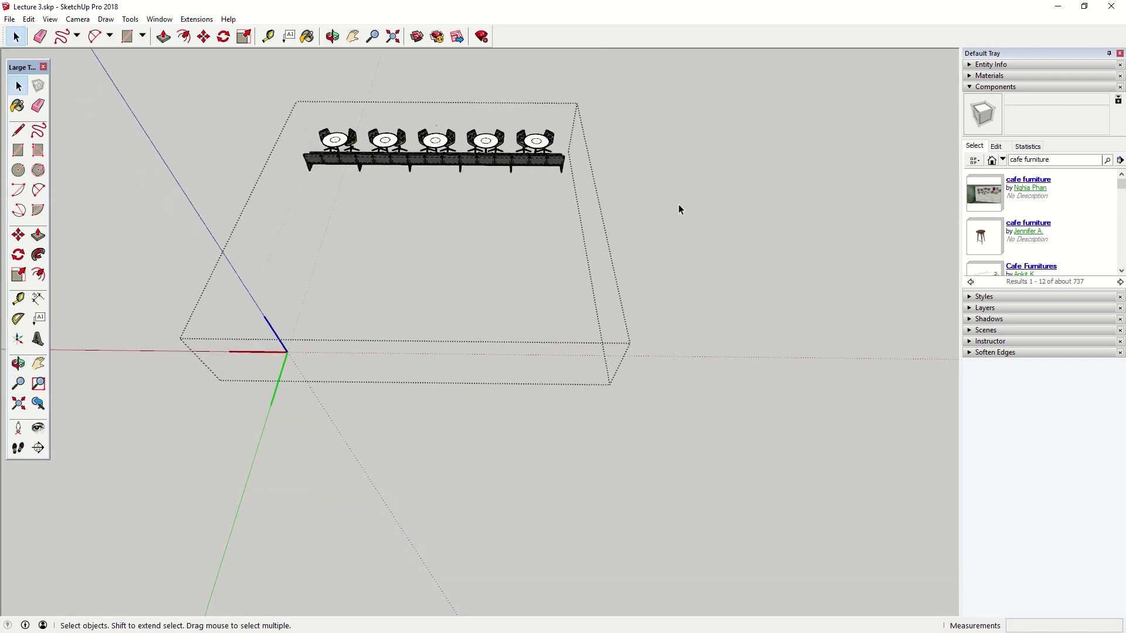
# - Check the model's layer list for switched-off layers and highlight the R2V layer
pyautogui.click(973, 88)
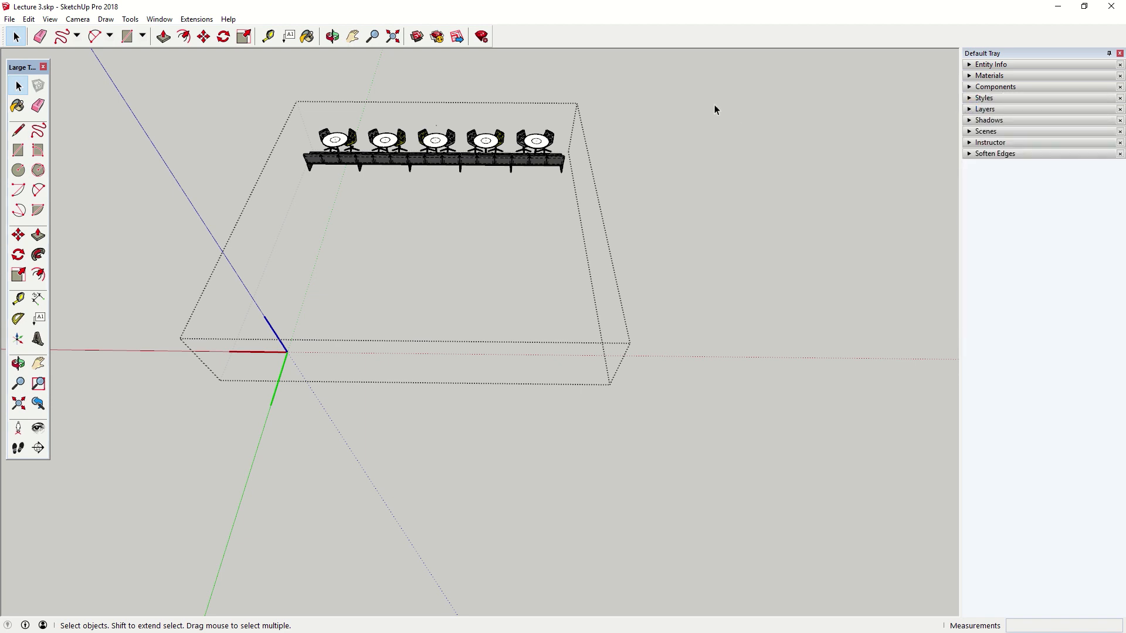
pyautogui.click(969, 110)
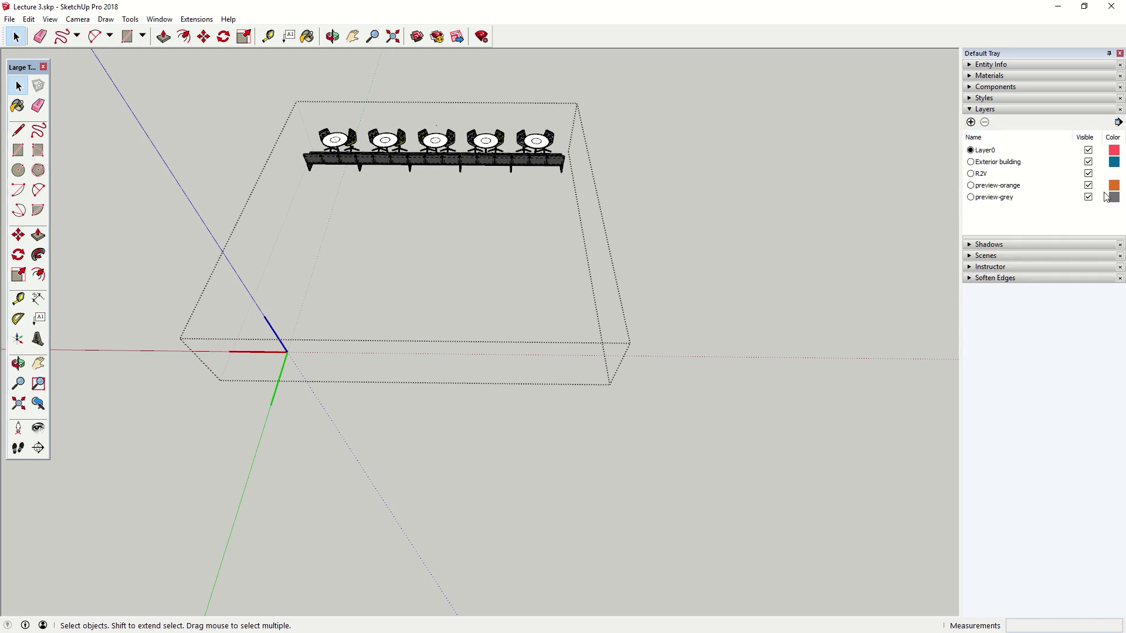
pyautogui.click(1103, 173)
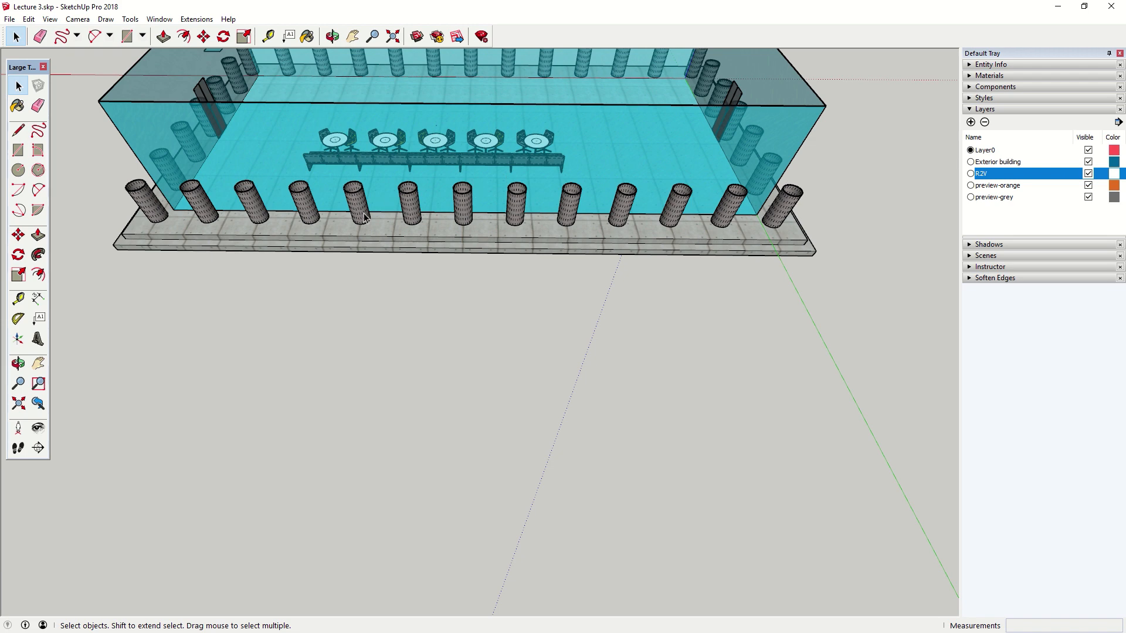
# - Reopen the seating component, copy its bench, tables and chairs, and leave the component
pyautogui.moveTo(364, 217); pyautogui.dragTo(518, 300, button='middle')
pyautogui.doubleClick(534, 267)
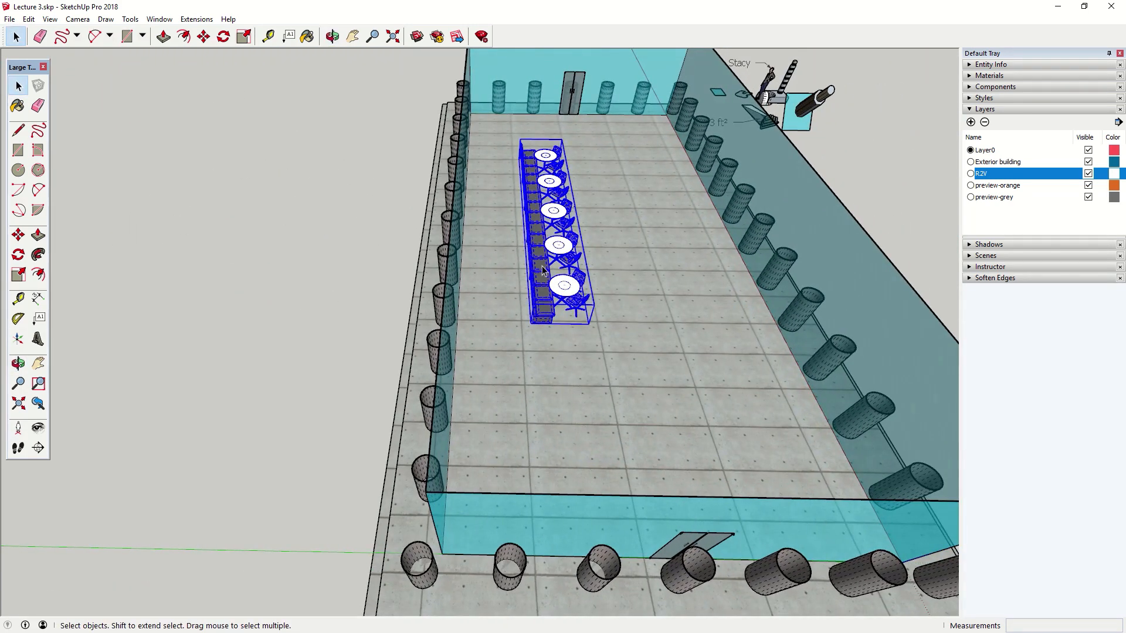
pyautogui.scroll(2, 552, 283)
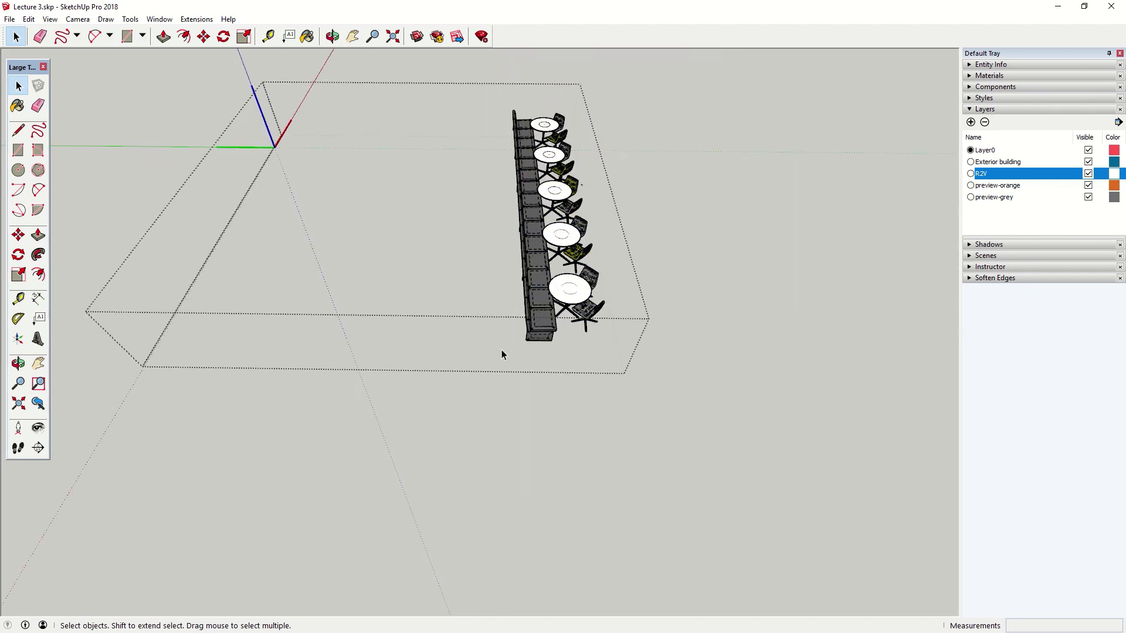
pyautogui.moveTo(503, 373); pyautogui.dragTo(697, 96)
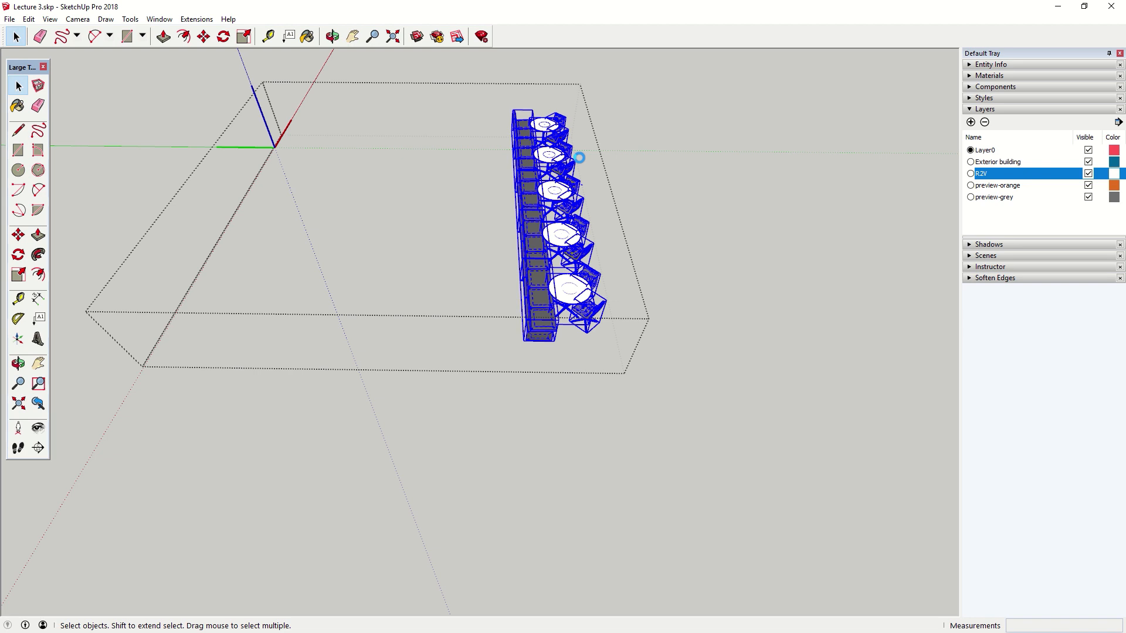
pyautogui.click(611, 156)
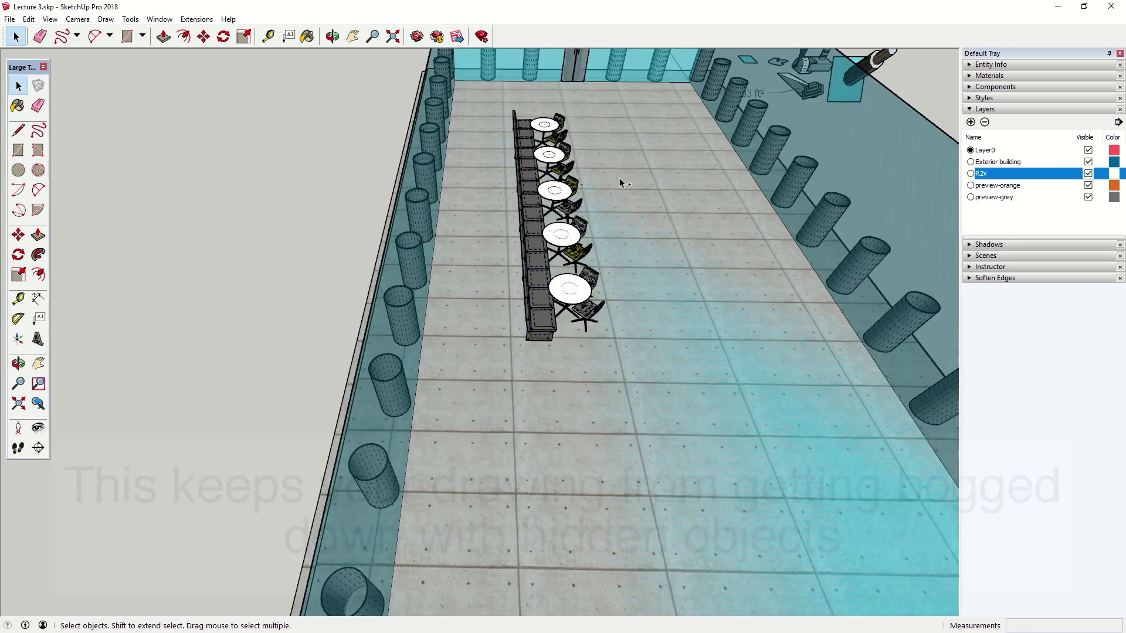
# - Paste the copied seating onto the temple floor beside the original and delete the original seating component
pyautogui.hotkey('ctrl', 'v')
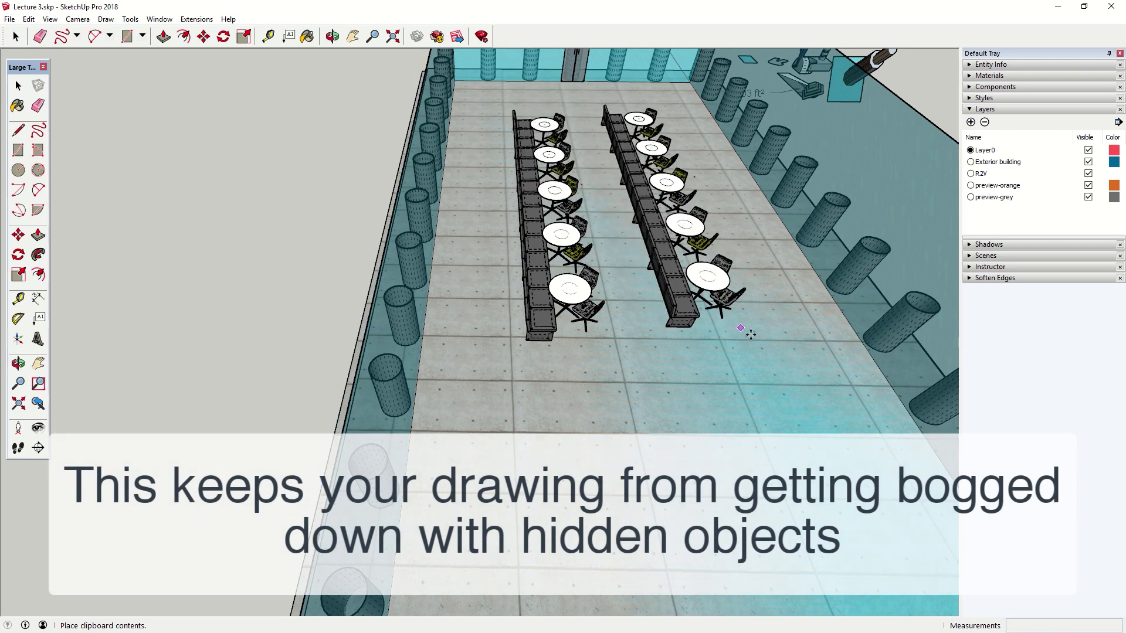
pyautogui.click(746, 333)
pyautogui.press('space')
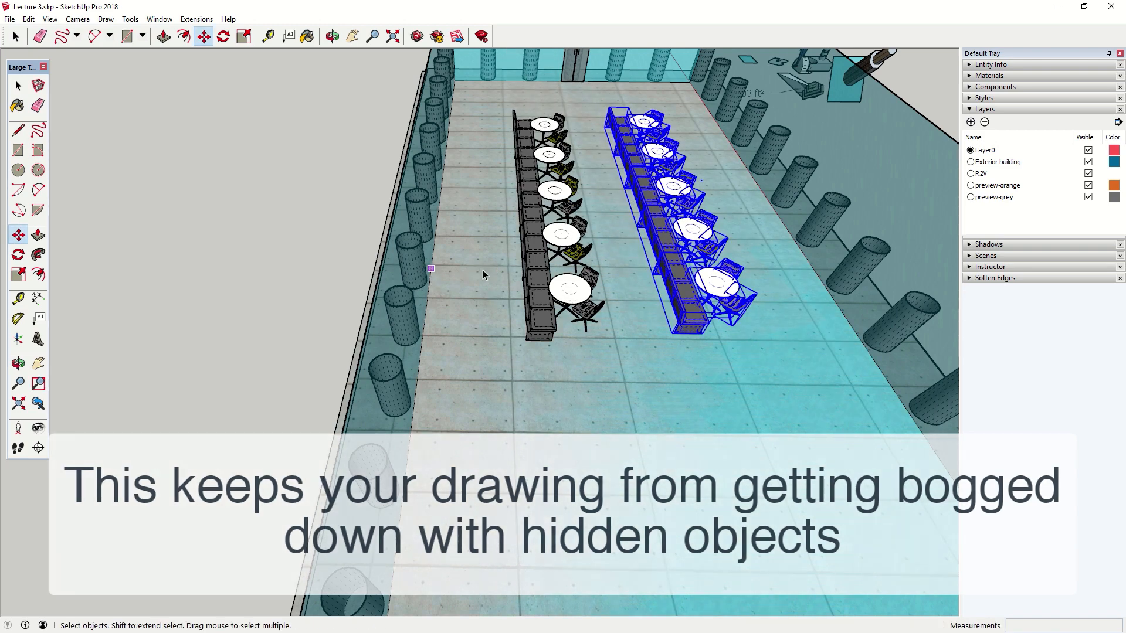
pyautogui.click(541, 282)
pyautogui.press('Delete')
# - Select the round tables of the pasted seating row one after another to check that each is a separate object
pyautogui.moveTo(510, 324); pyautogui.dragTo(467, 360, button='middle')
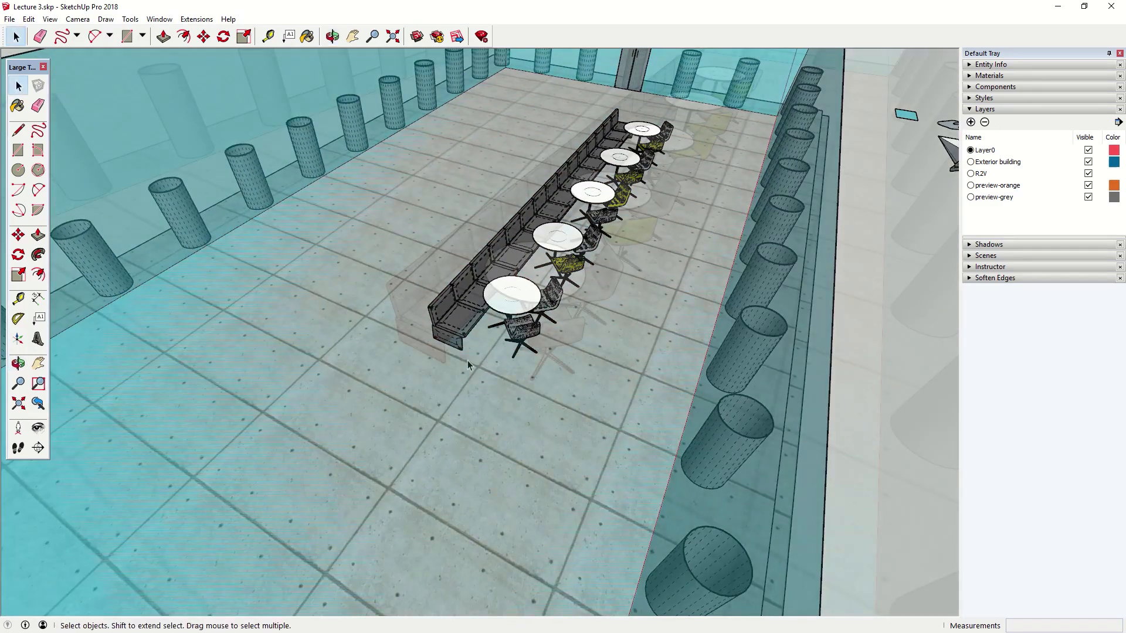
pyautogui.scroll(5, 470, 362)
pyautogui.click(533, 282)
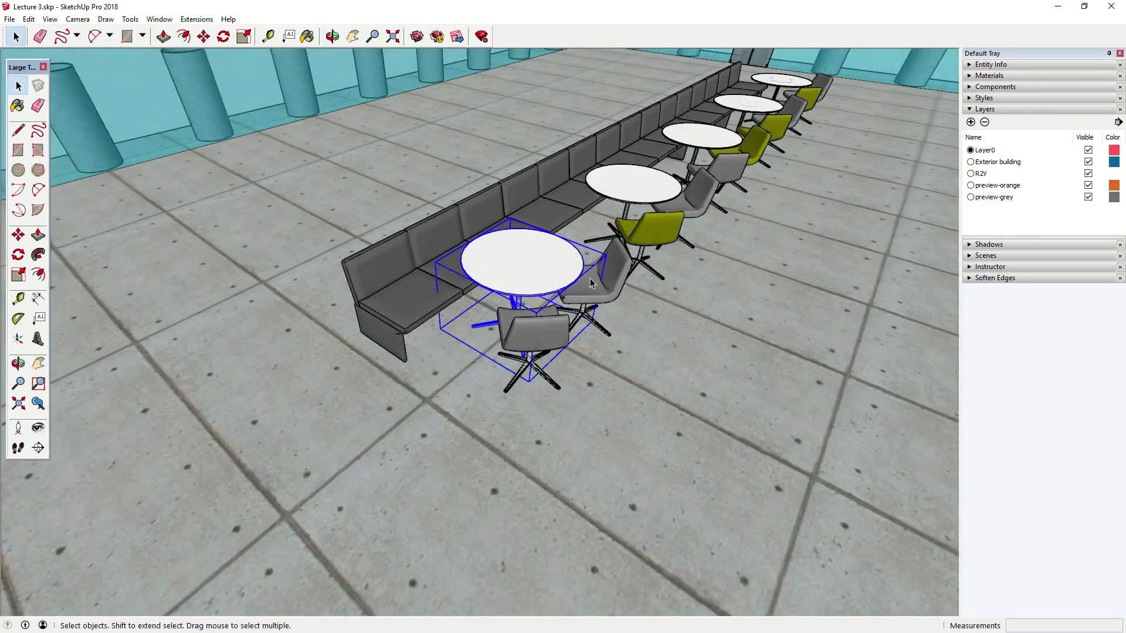
pyautogui.click(692, 168)
pyautogui.click(732, 140)
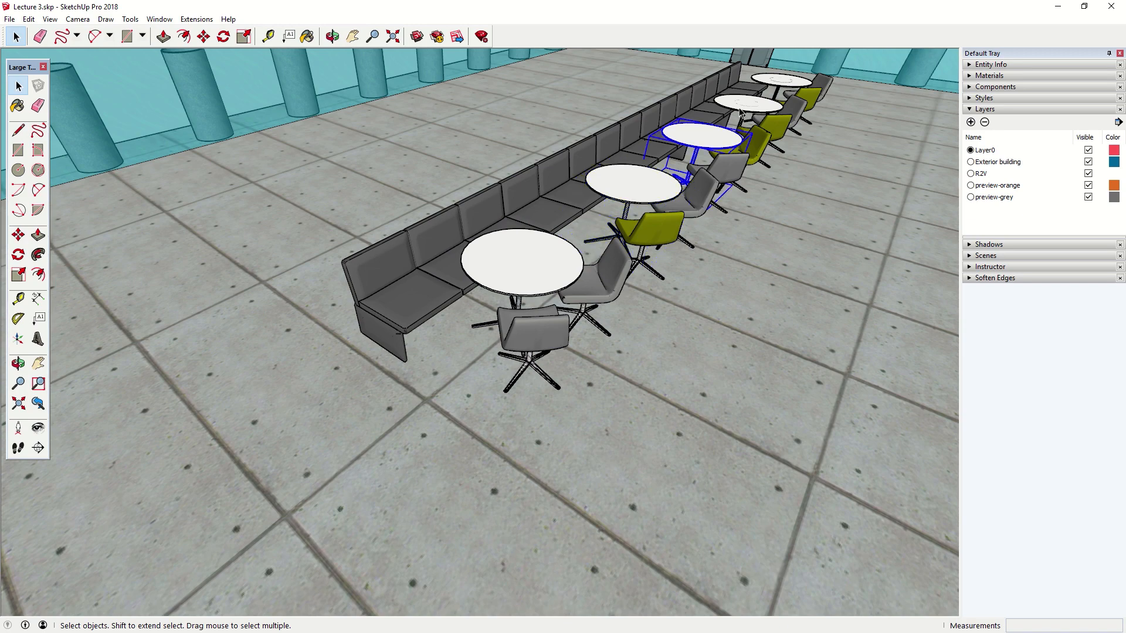
pyautogui.click(743, 104)
pyautogui.click(794, 78)
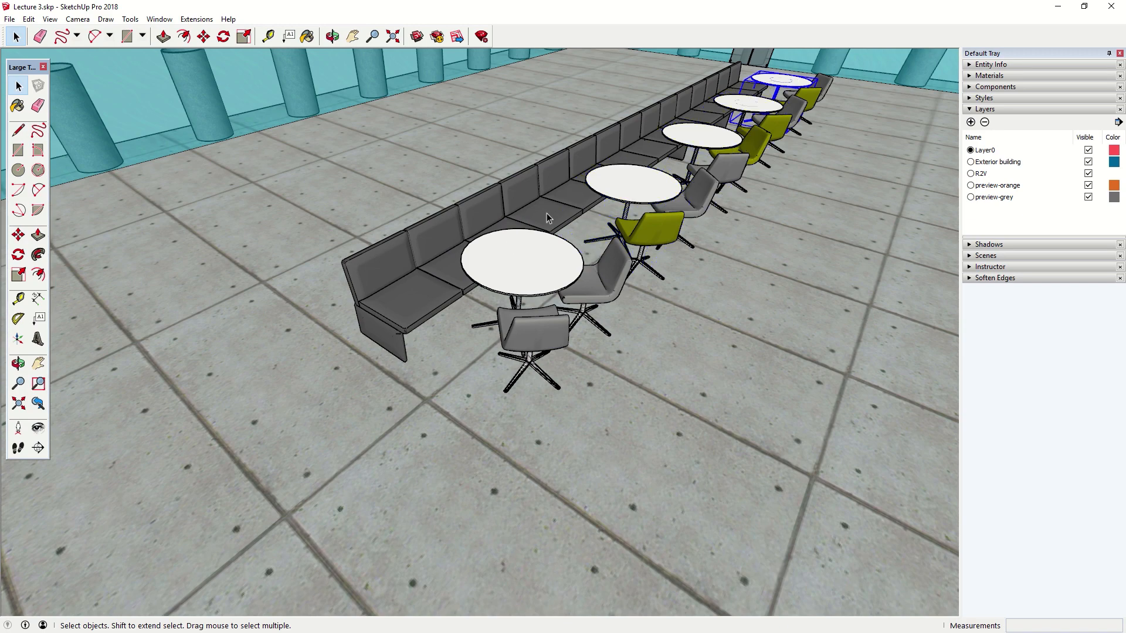
# - Open the nearest bench section for editing and select its seat cushion group to see how it is nested
pyautogui.click(500, 261)
pyautogui.click(421, 292)
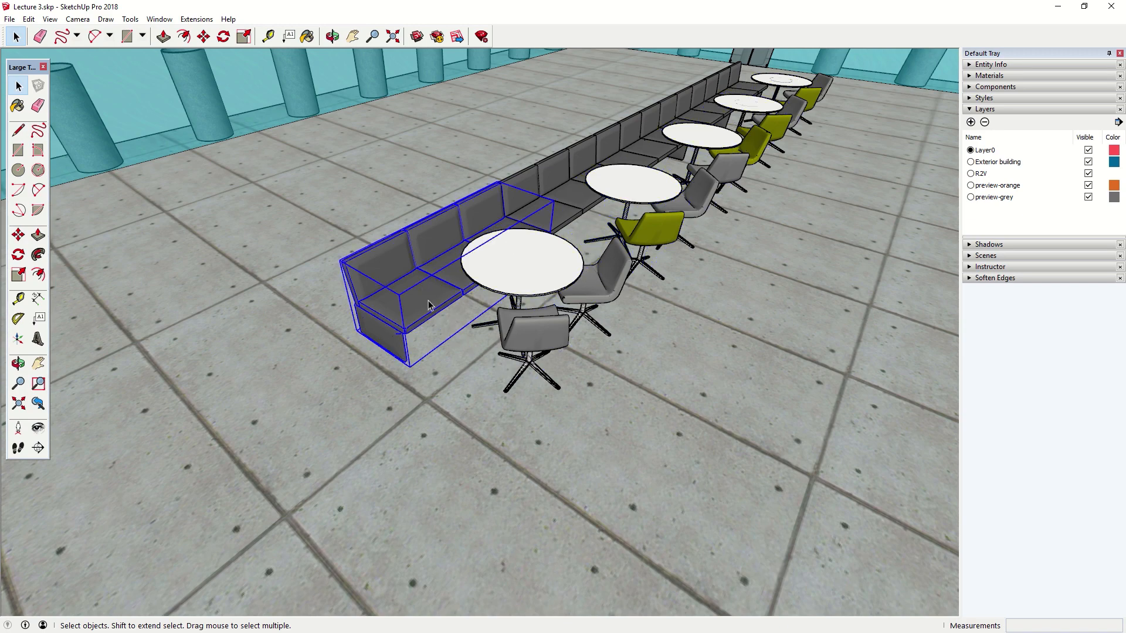
pyautogui.moveTo(429, 305); pyautogui.dragTo(503, 326, button='middle')
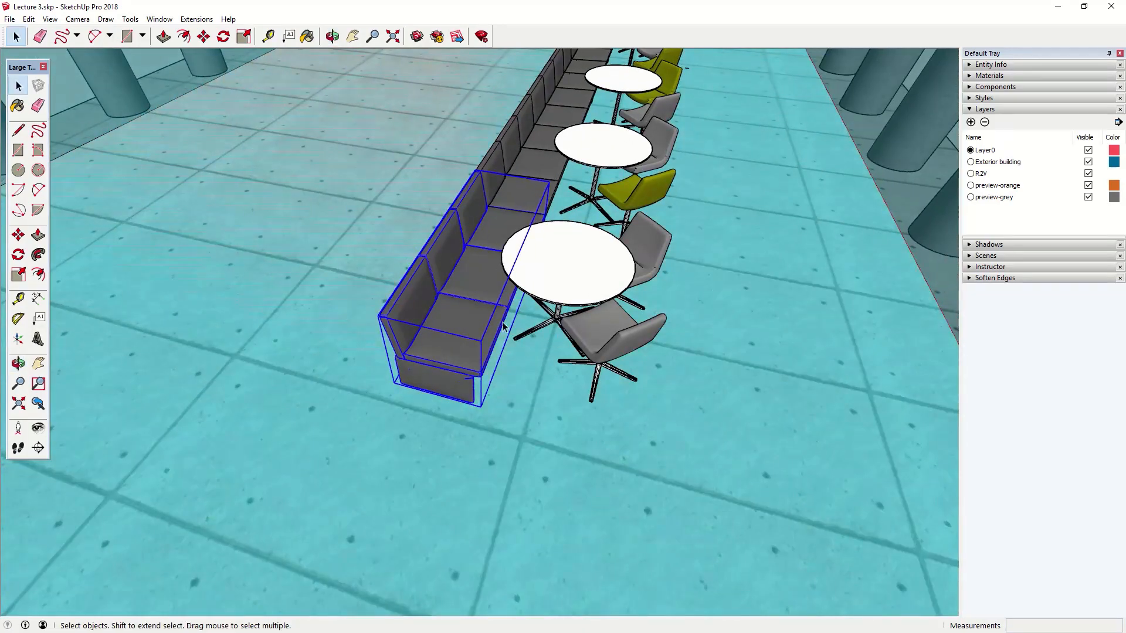
pyautogui.scroll(1, 503, 326)
pyautogui.moveTo(421, 344); pyautogui.dragTo(442, 325, button='middle')
pyautogui.doubleClick(441, 325)
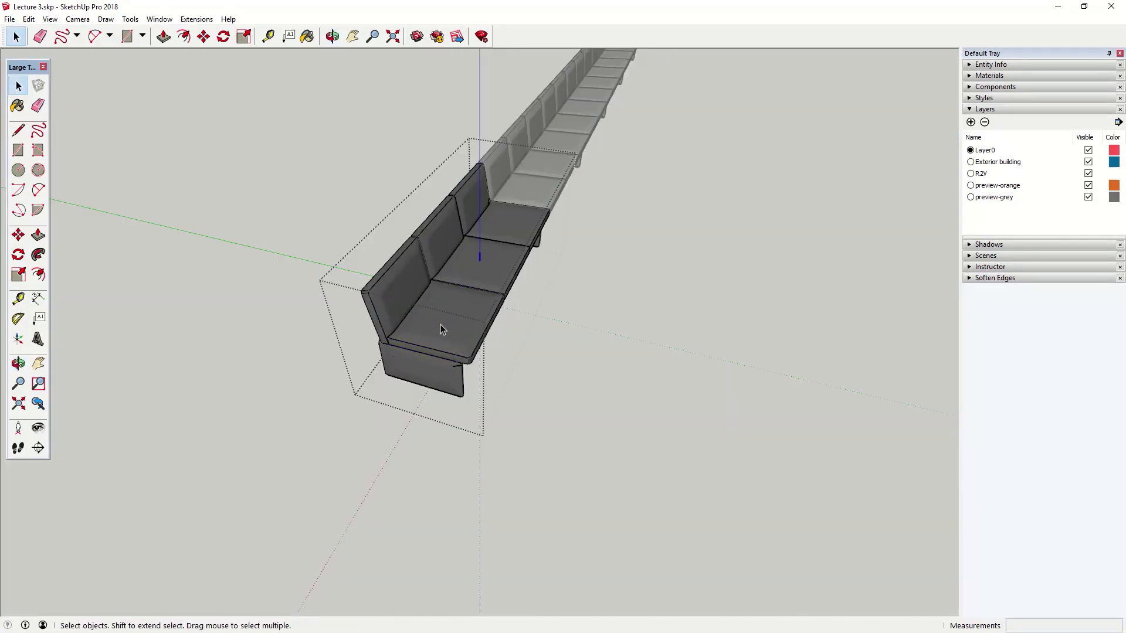
pyautogui.click(449, 329)
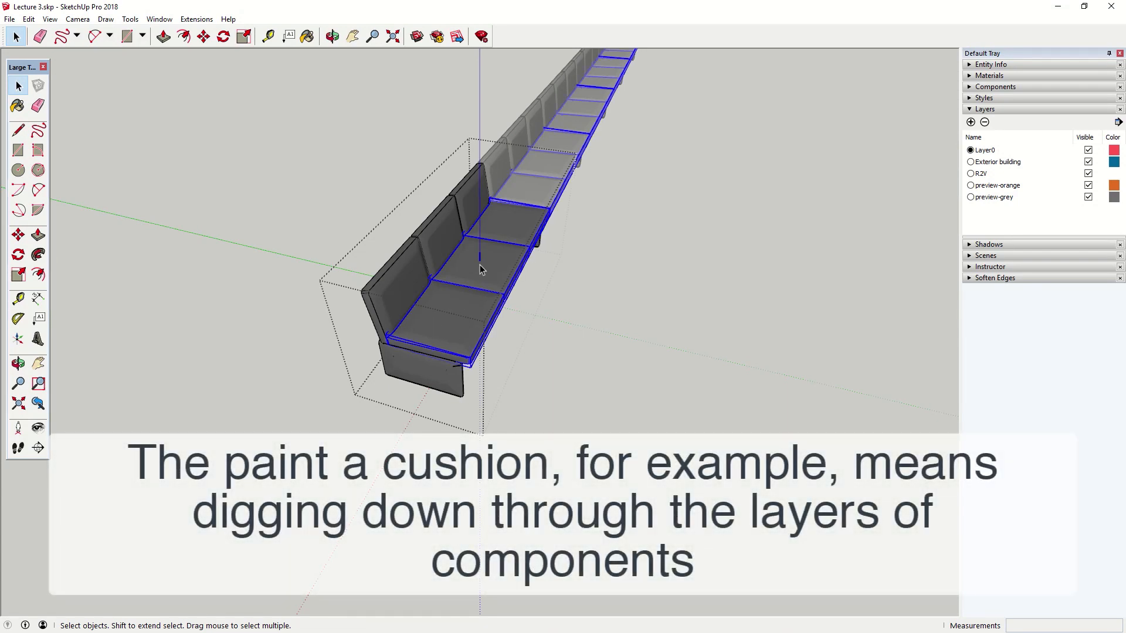
pyautogui.moveTo(446, 314); pyautogui.dragTo(320, 282, button='middle')
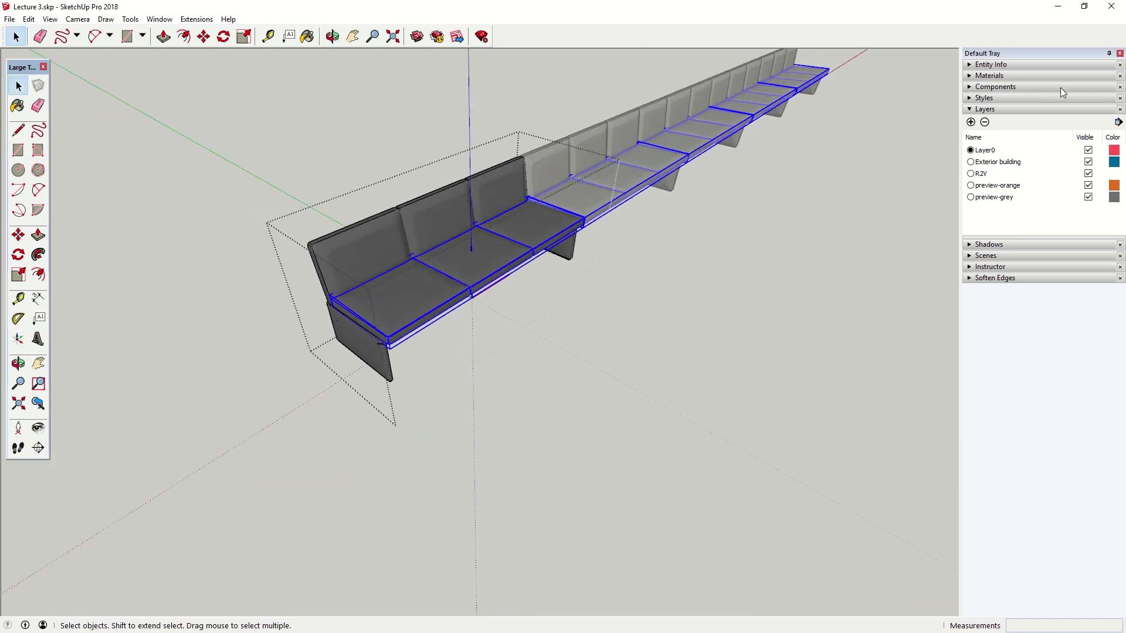
# - Show the entity details, check the cushion surfaces inside the seat group, and return to the bench level
pyautogui.click(970, 66)
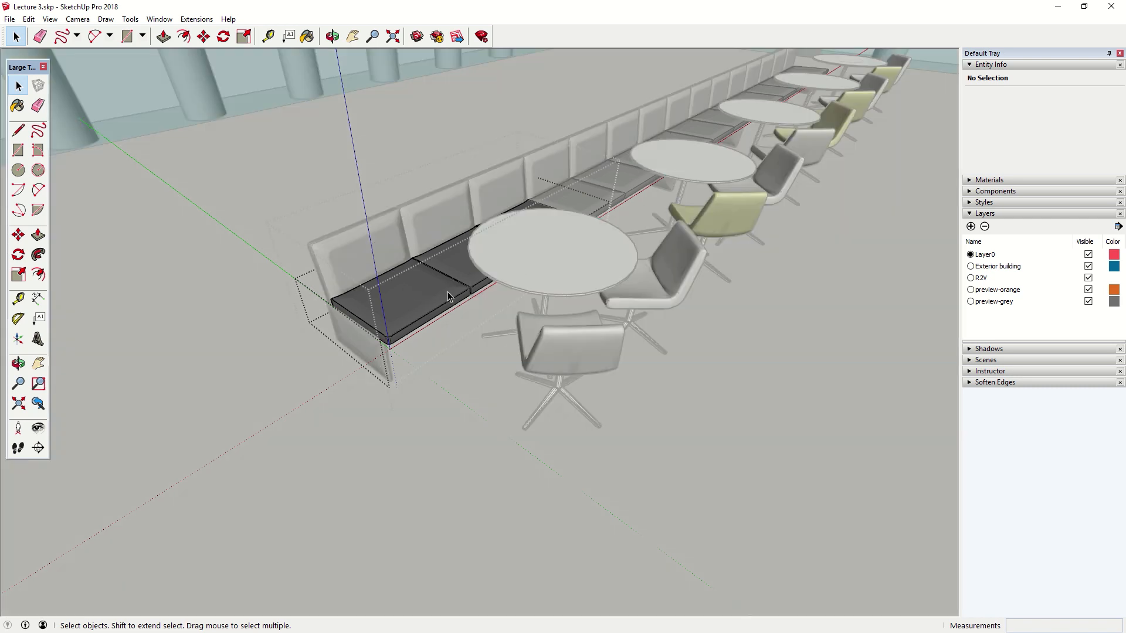
pyautogui.moveTo(449, 291); pyautogui.dragTo(484, 321, button='middle')
pyautogui.click(459, 270)
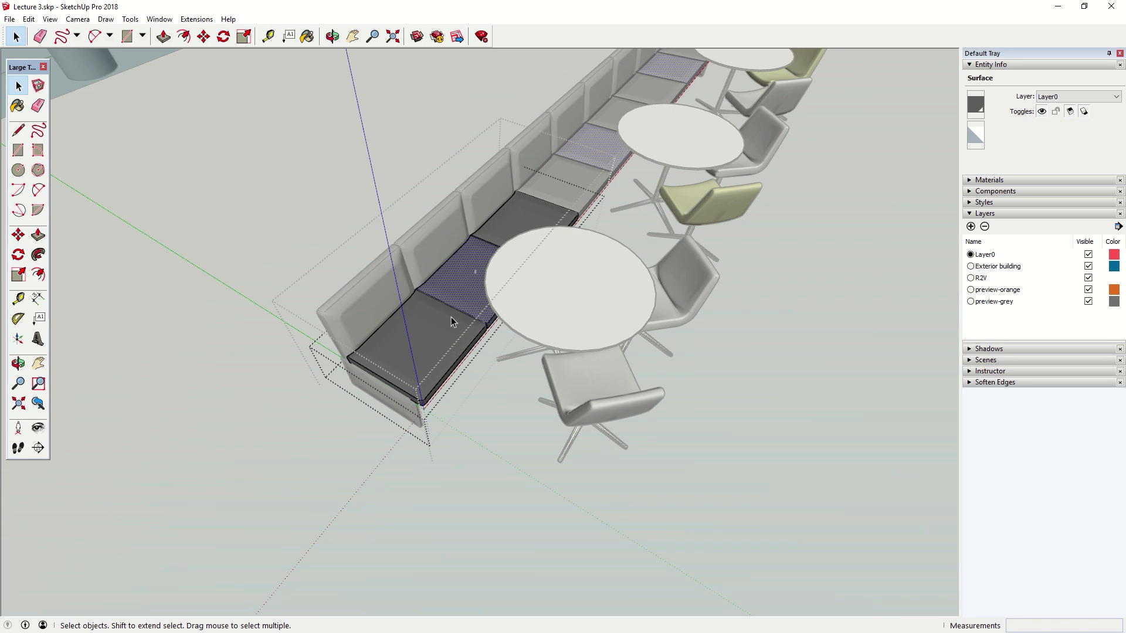
pyautogui.click(430, 331)
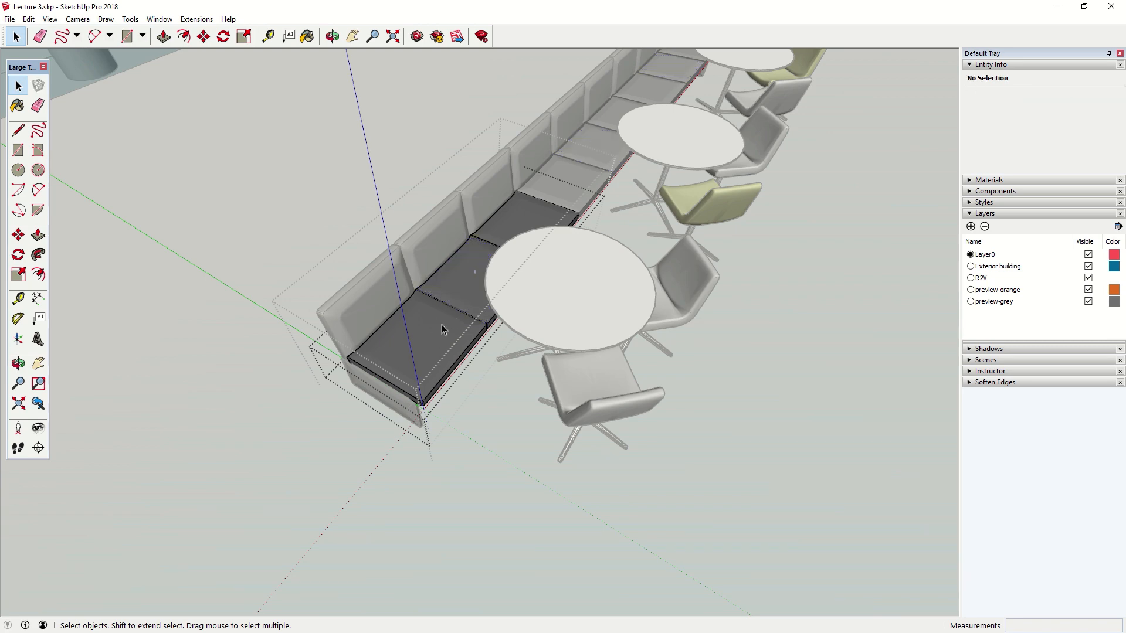
pyautogui.moveTo(443, 319); pyautogui.dragTo(403, 188, button='middle')
pyautogui.click(264, 233)
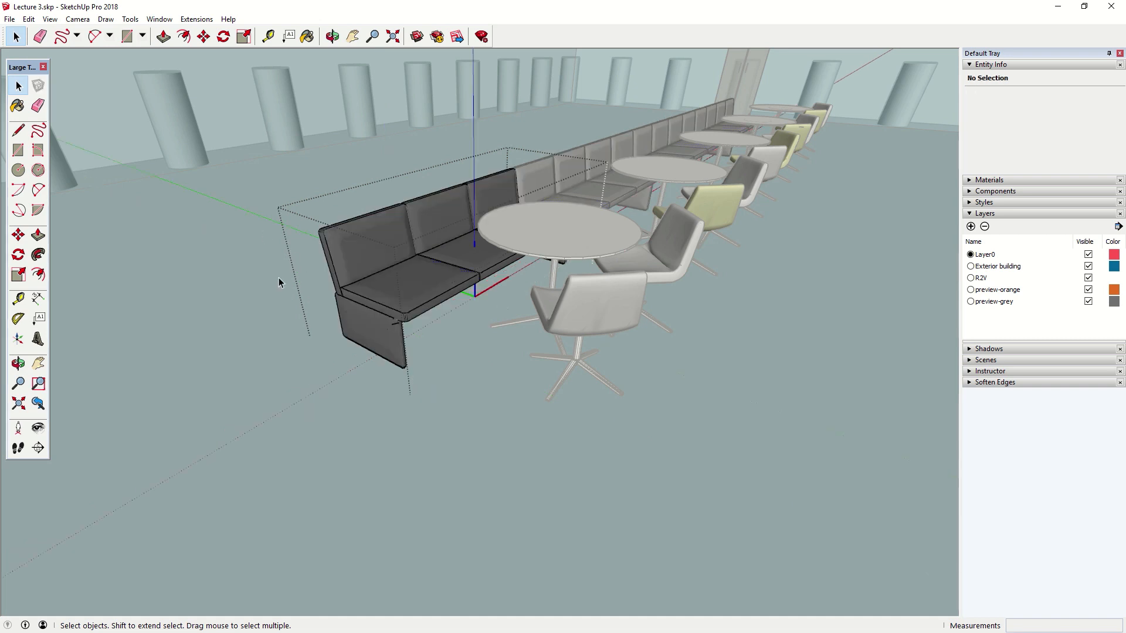
# - Dig through the nested groups of the bench's end support down to its surface, and step back out of them
pyautogui.click(369, 326)
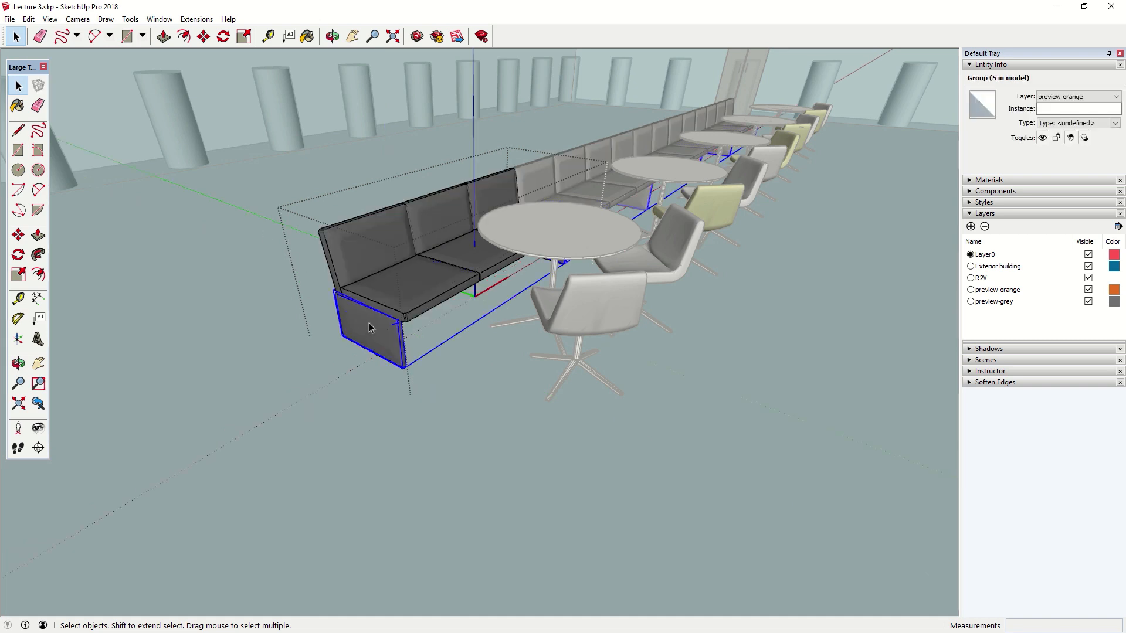
pyautogui.doubleClick(369, 327)
pyautogui.click(371, 327)
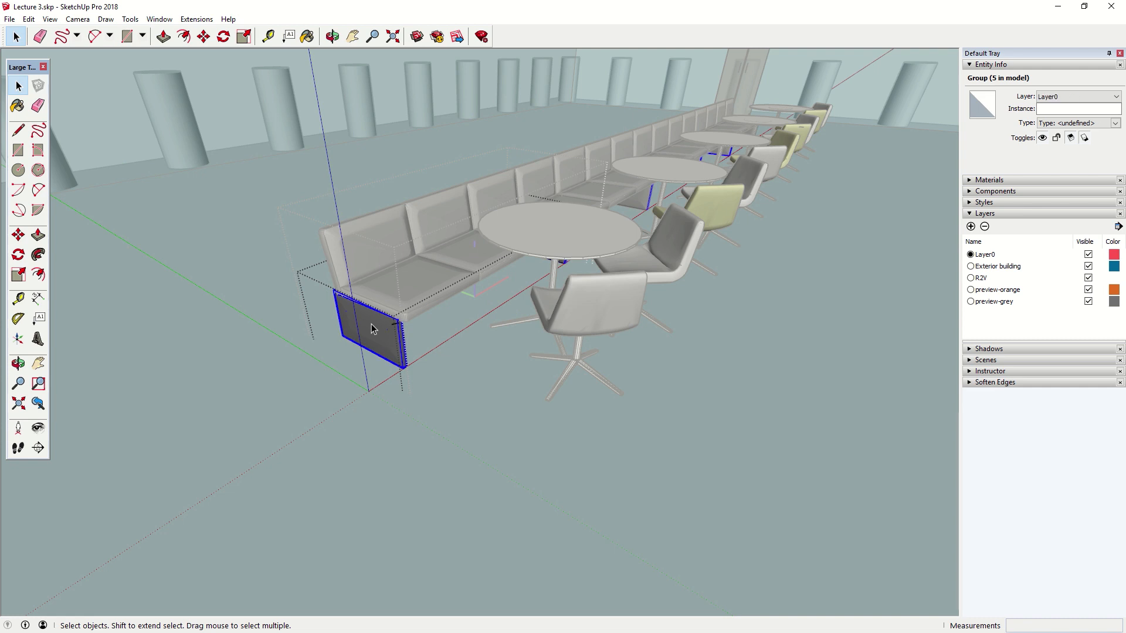
pyautogui.doubleClick(373, 343)
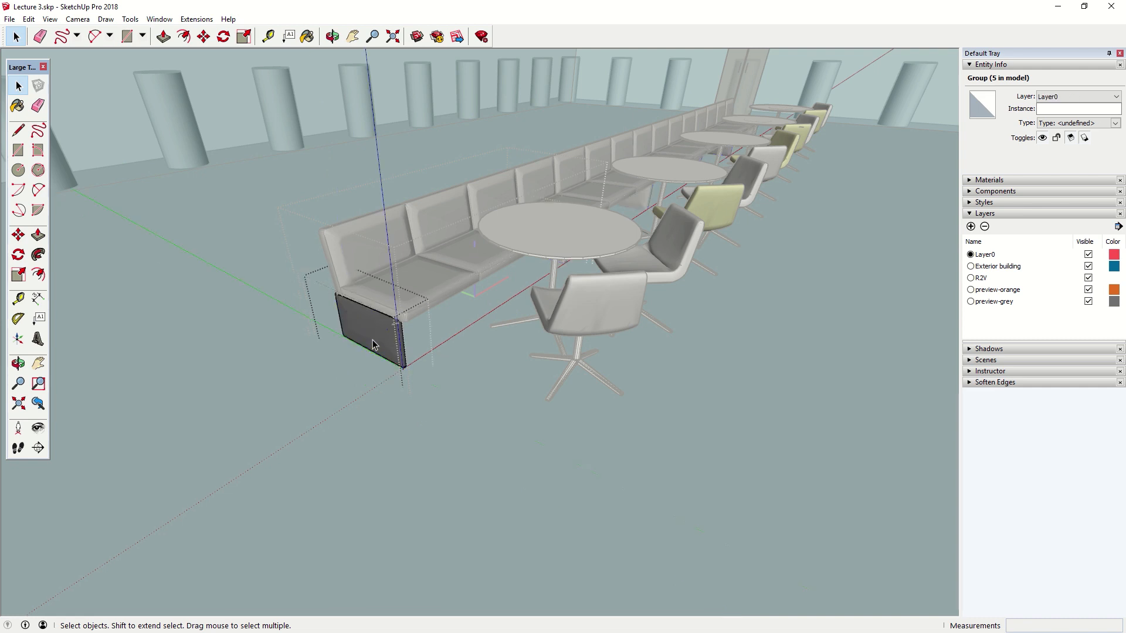
pyautogui.click(374, 342)
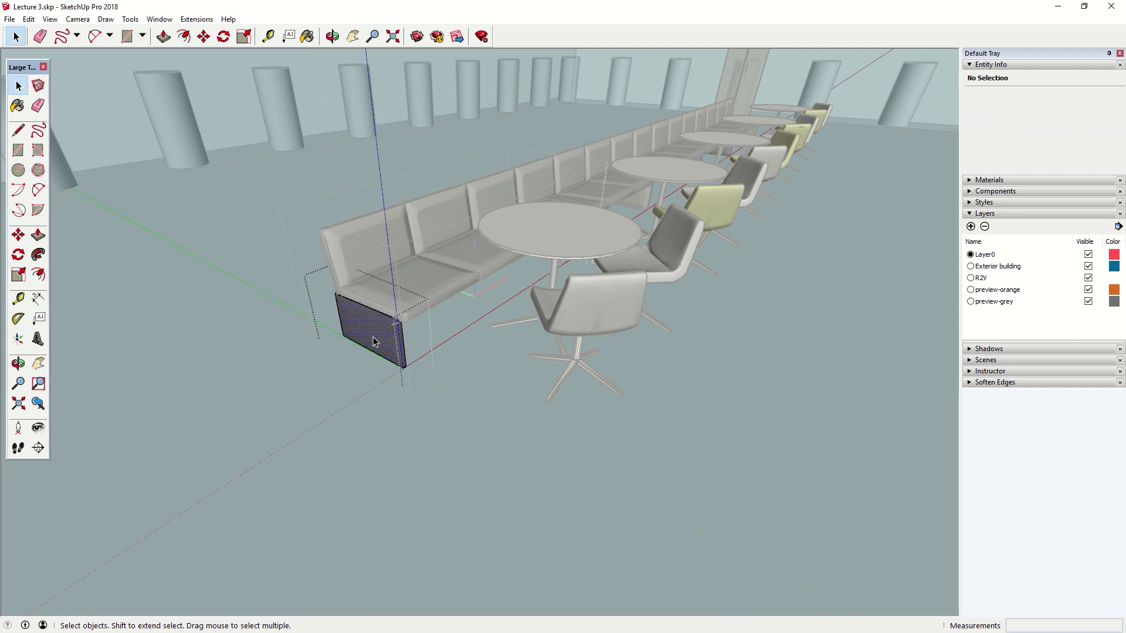
pyautogui.click(471, 385)
pyautogui.click(469, 381)
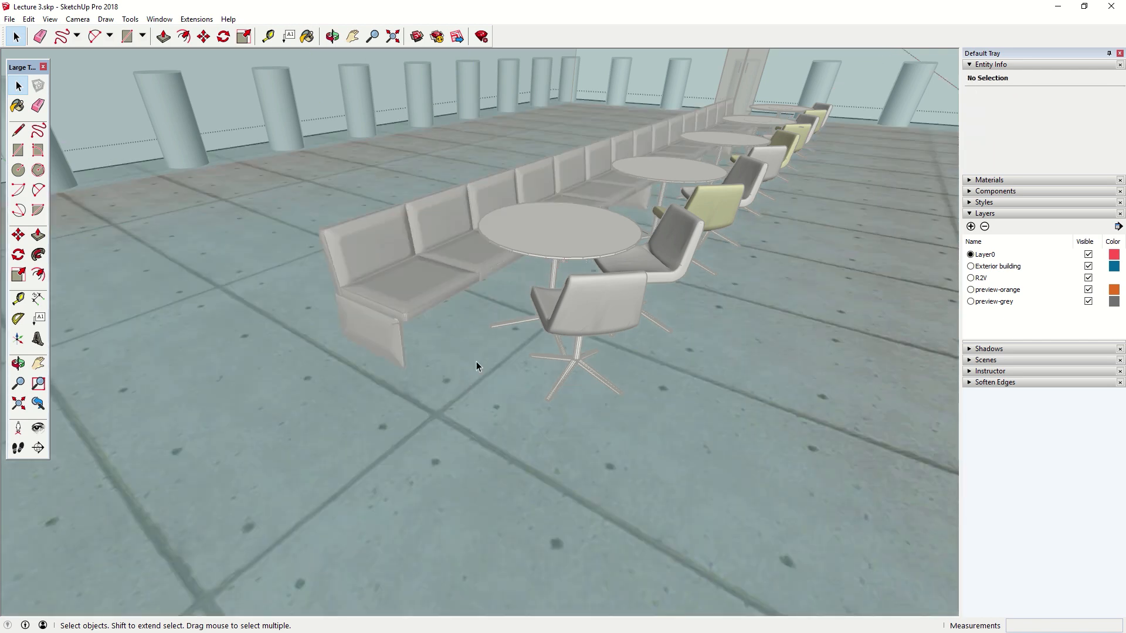
# - Reopen the nearest bench section for editing and select its backrest group
pyautogui.moveTo(476, 361); pyautogui.dragTo(348, 236, button='middle')
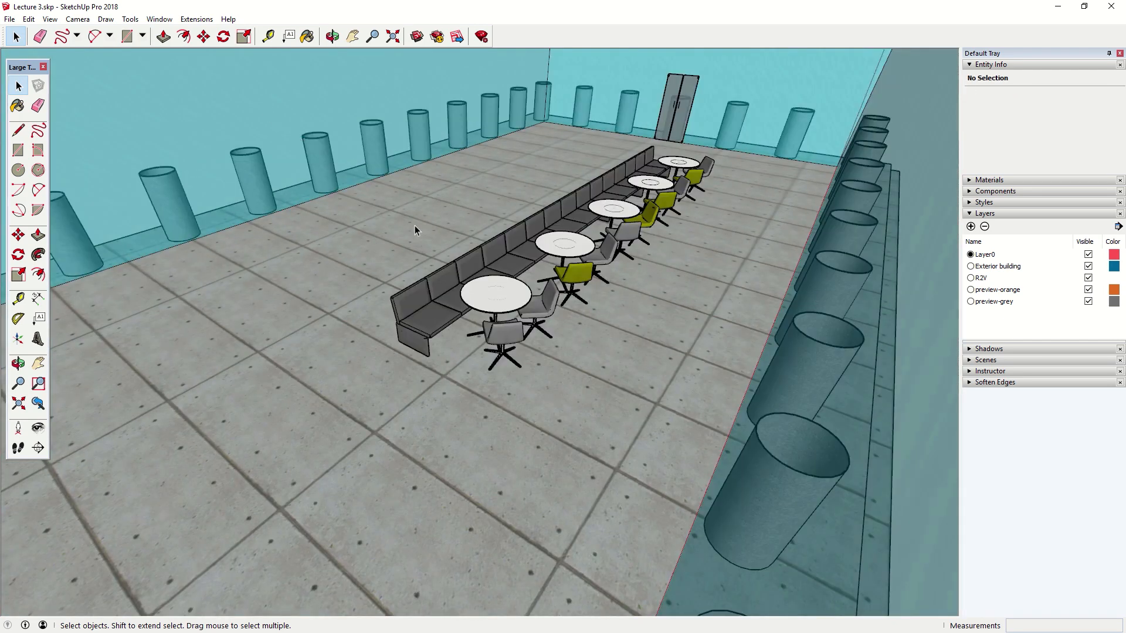
pyautogui.moveTo(487, 278); pyautogui.dragTo(537, 285, button='middle')
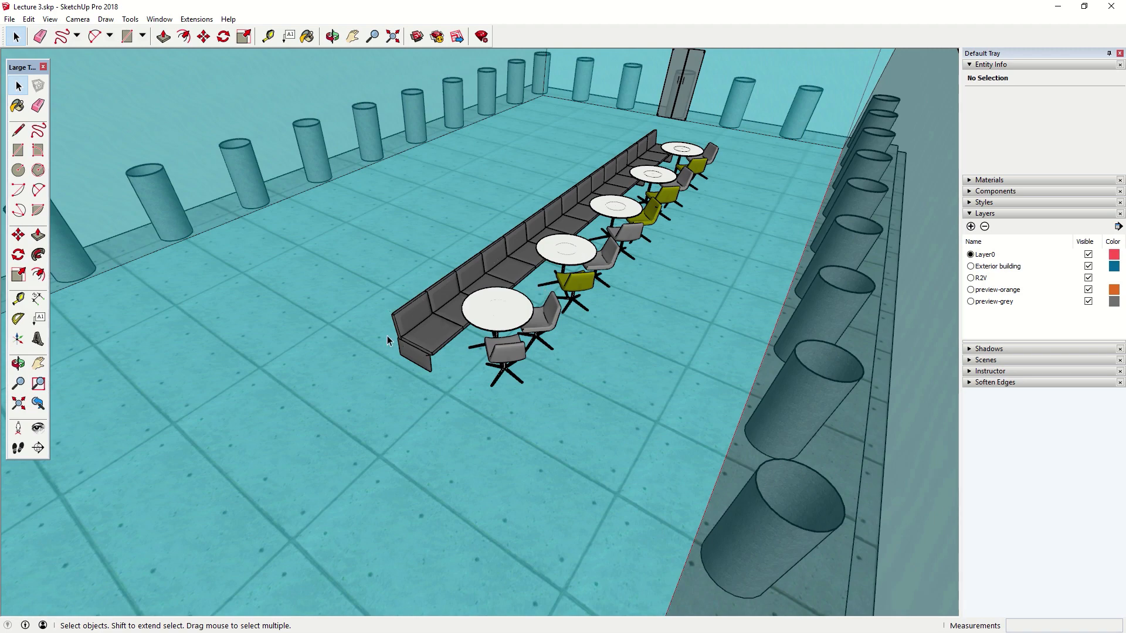
pyautogui.scroll(6, 413, 333)
pyautogui.moveTo(413, 333); pyautogui.dragTo(572, 361, button='middle')
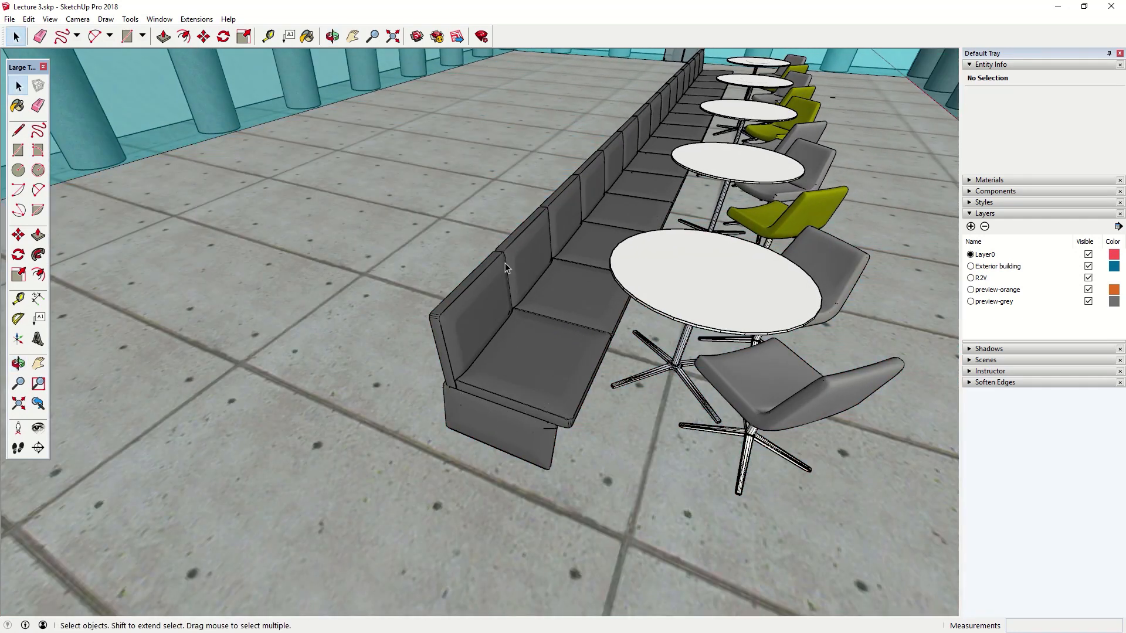
pyautogui.doubleClick(537, 331)
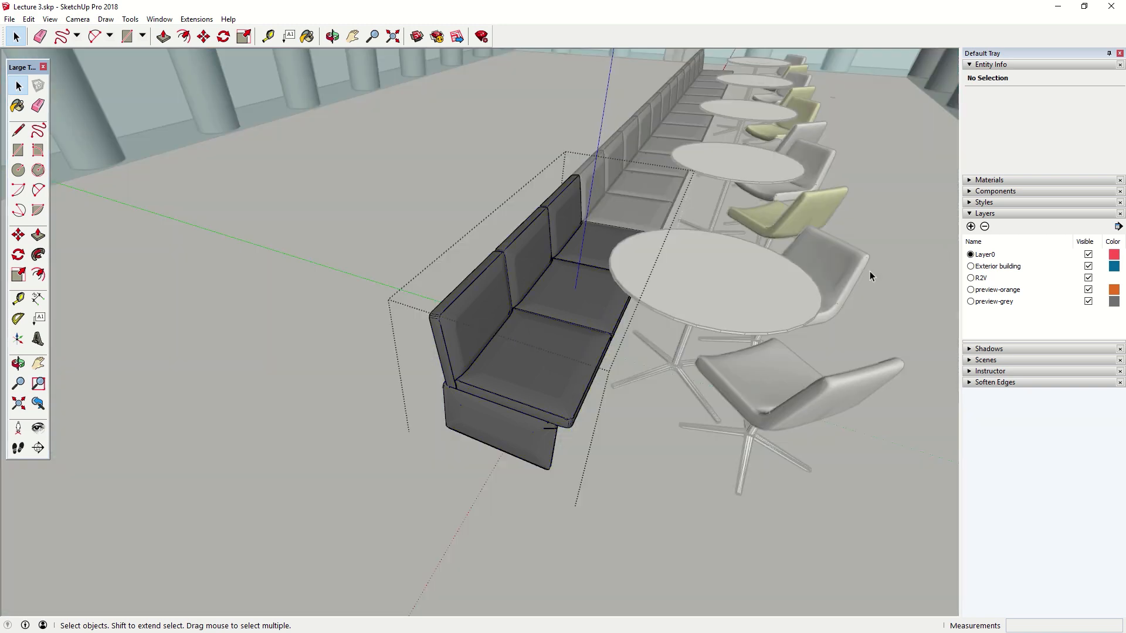
pyautogui.click(618, 336)
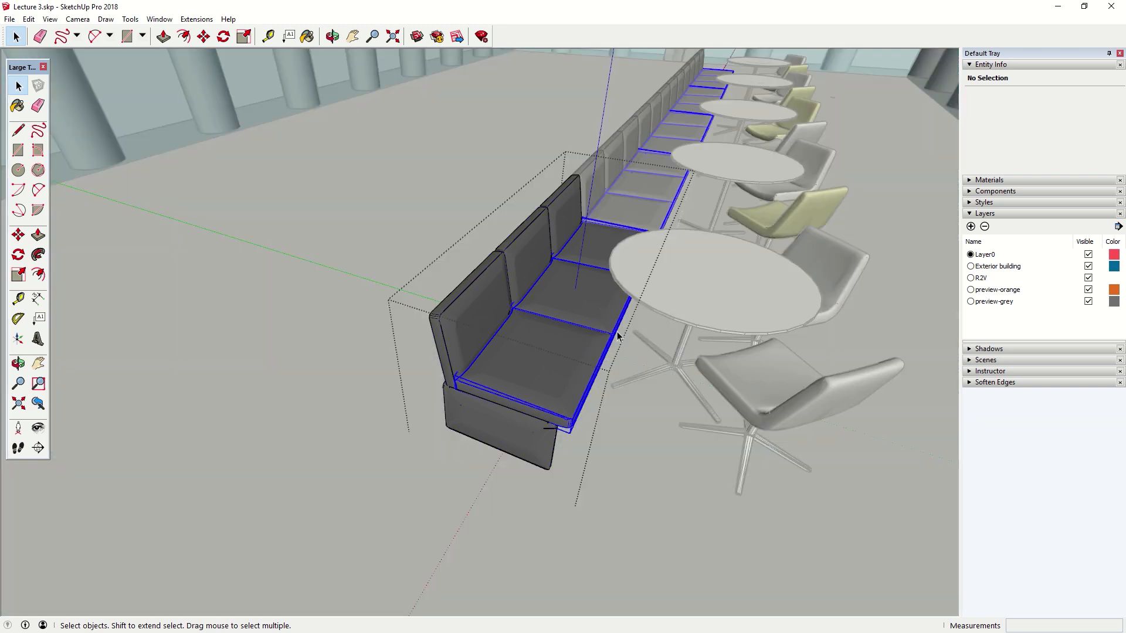
pyautogui.click(472, 306)
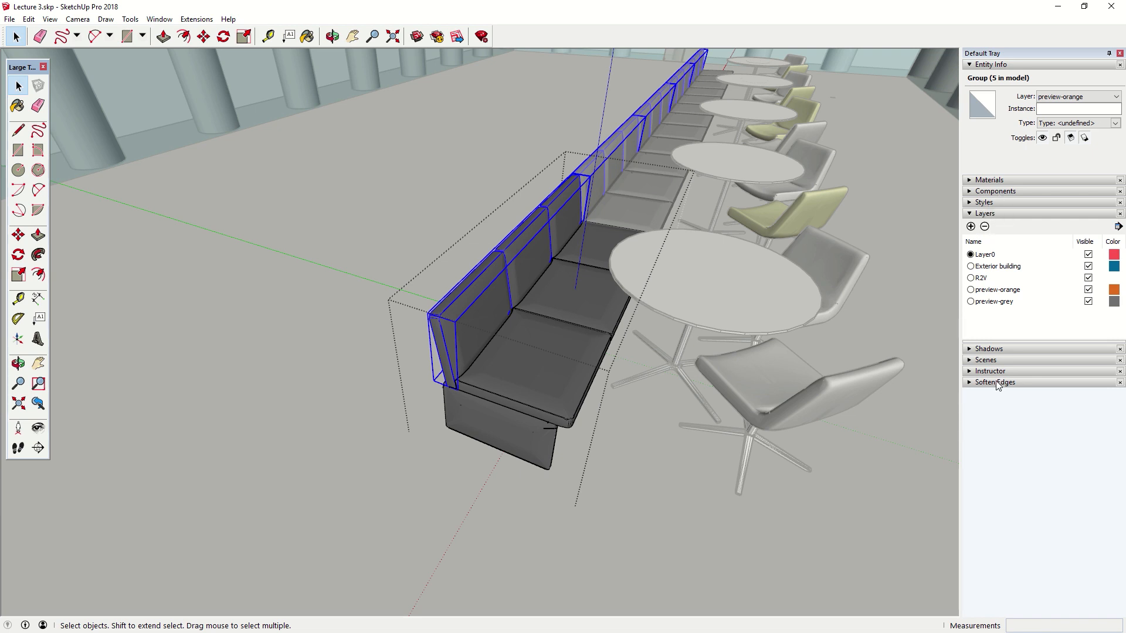
# - Try to paint the backrest group from outside with Carpet Berber Multi from the Carpet, Fabrics, Leathers material collection
pyautogui.click(996, 180)
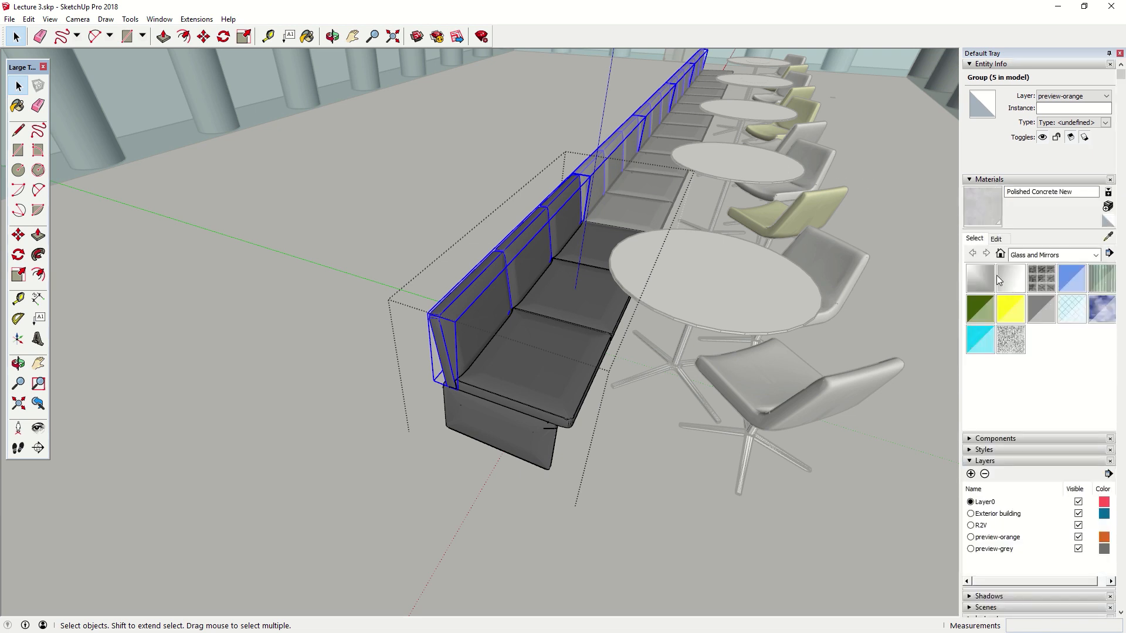
pyautogui.click(1073, 258)
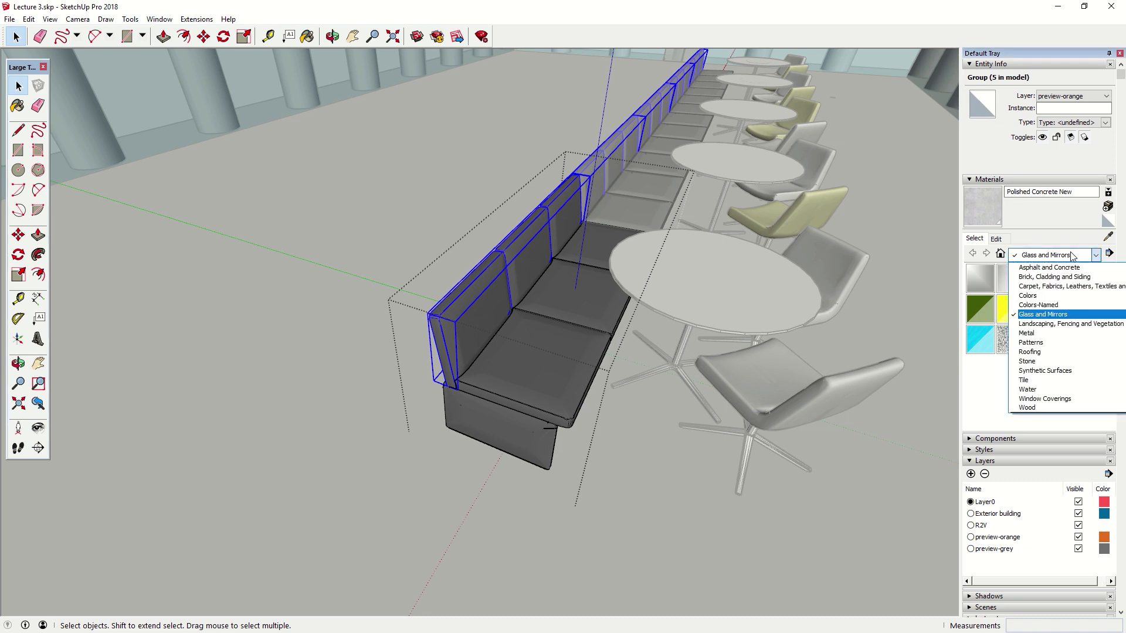
pyautogui.click(1038, 287)
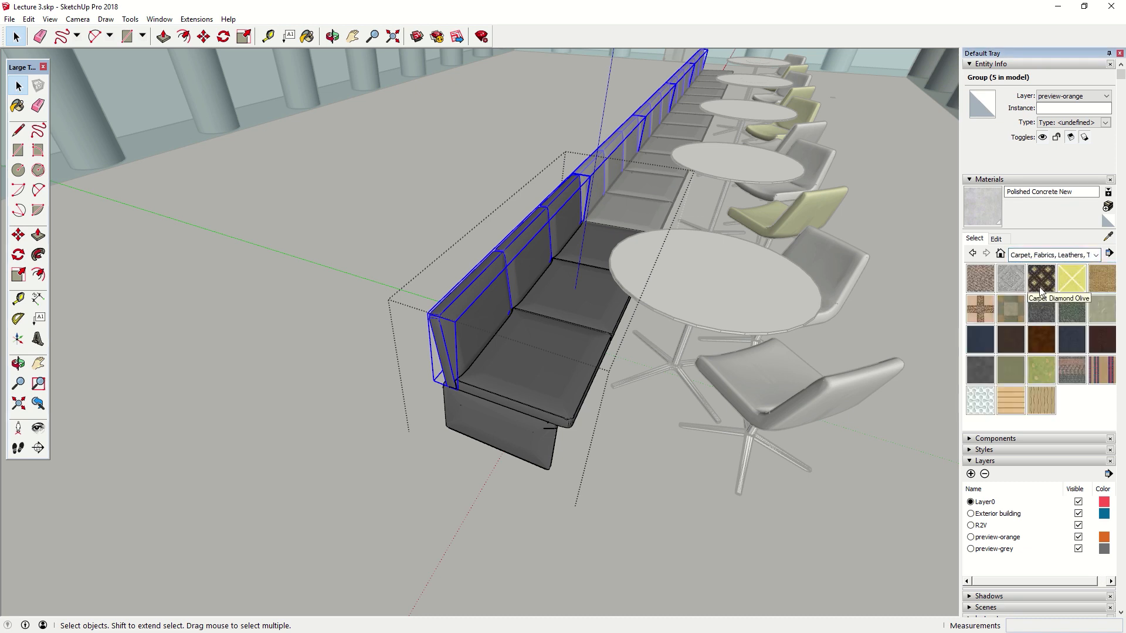
pyautogui.click(980, 278)
pyautogui.click(491, 311)
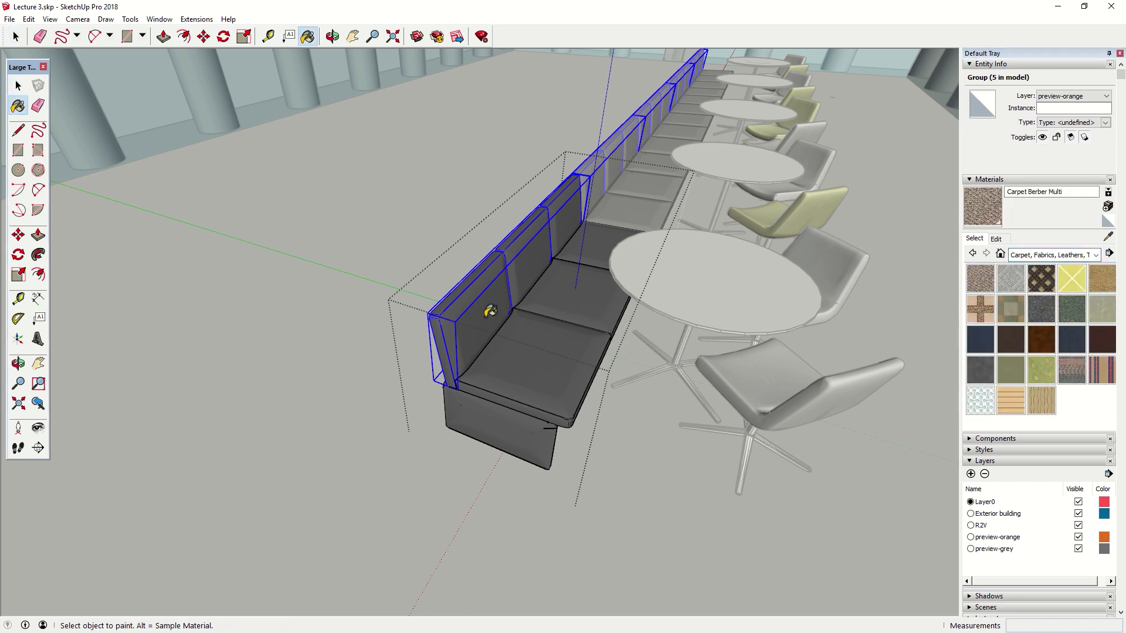
pyautogui.press('m')
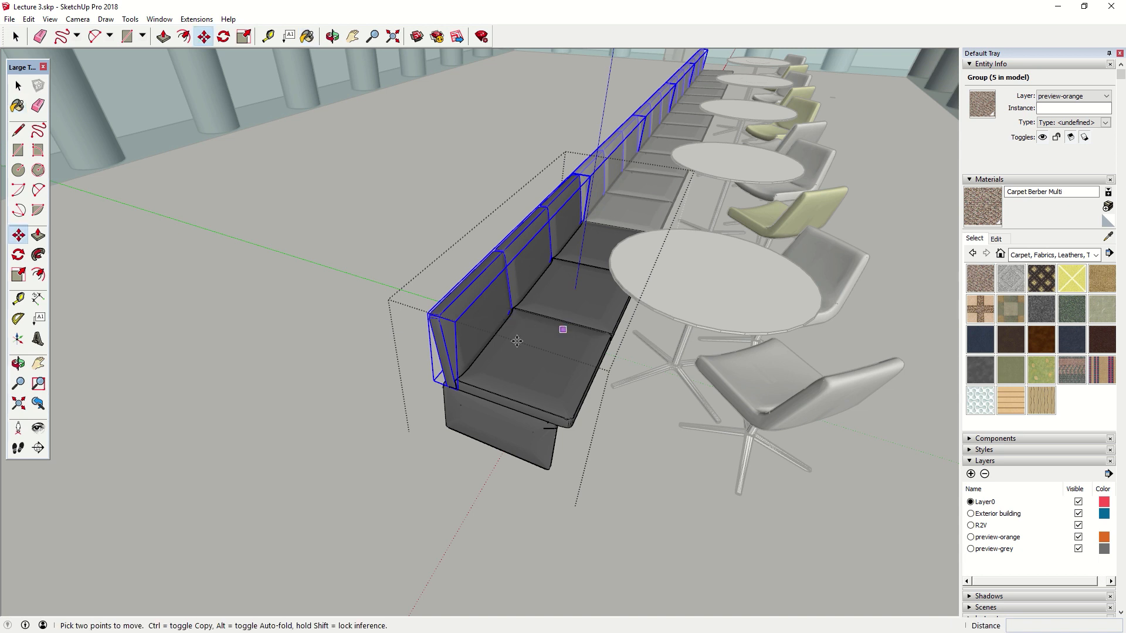
pyautogui.press('space')
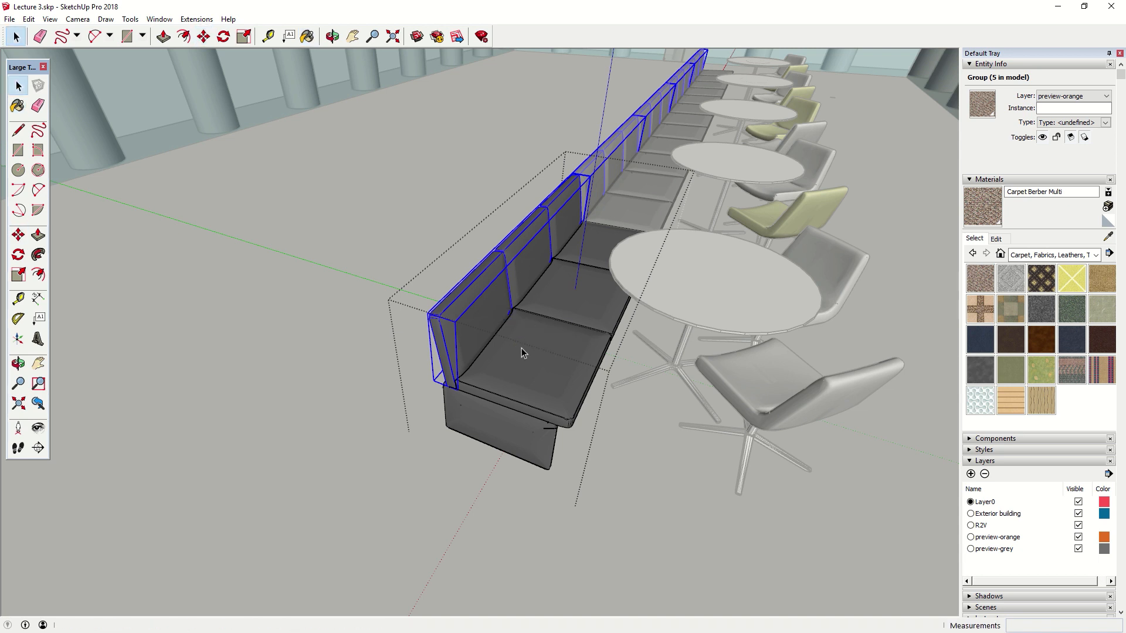
# - Open the backrest group, paint its three back cushions with Carpet Berber Multi, and leave the group
pyautogui.doubleClick(480, 319)
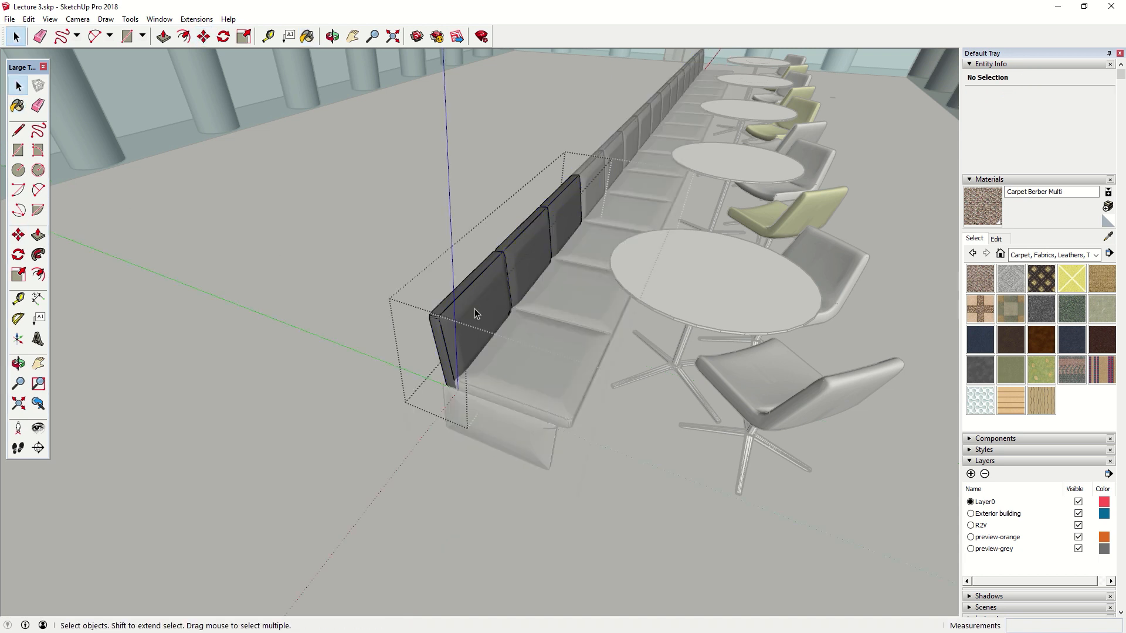
pyautogui.click(980, 279)
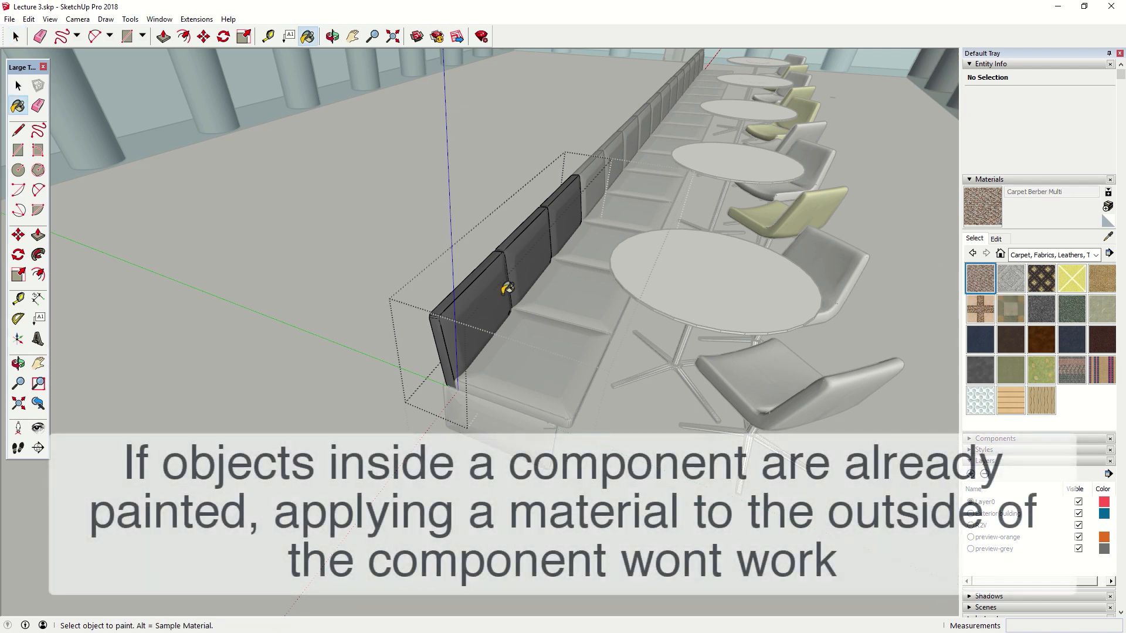
pyautogui.click(486, 289)
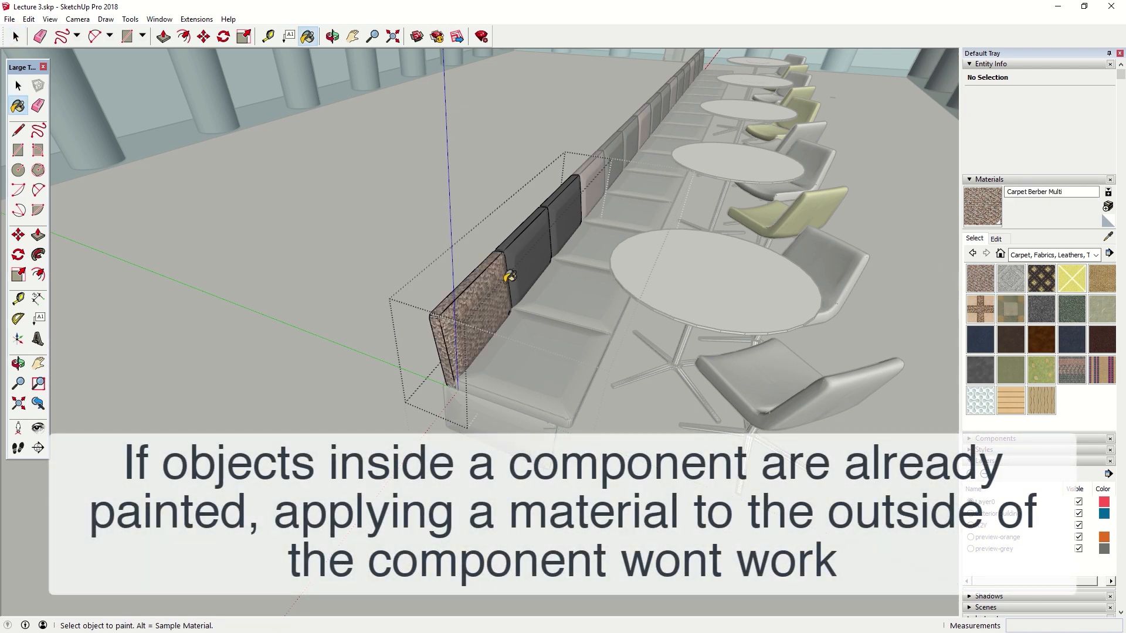
pyautogui.click(547, 240)
pyautogui.click(575, 214)
pyautogui.press('space')
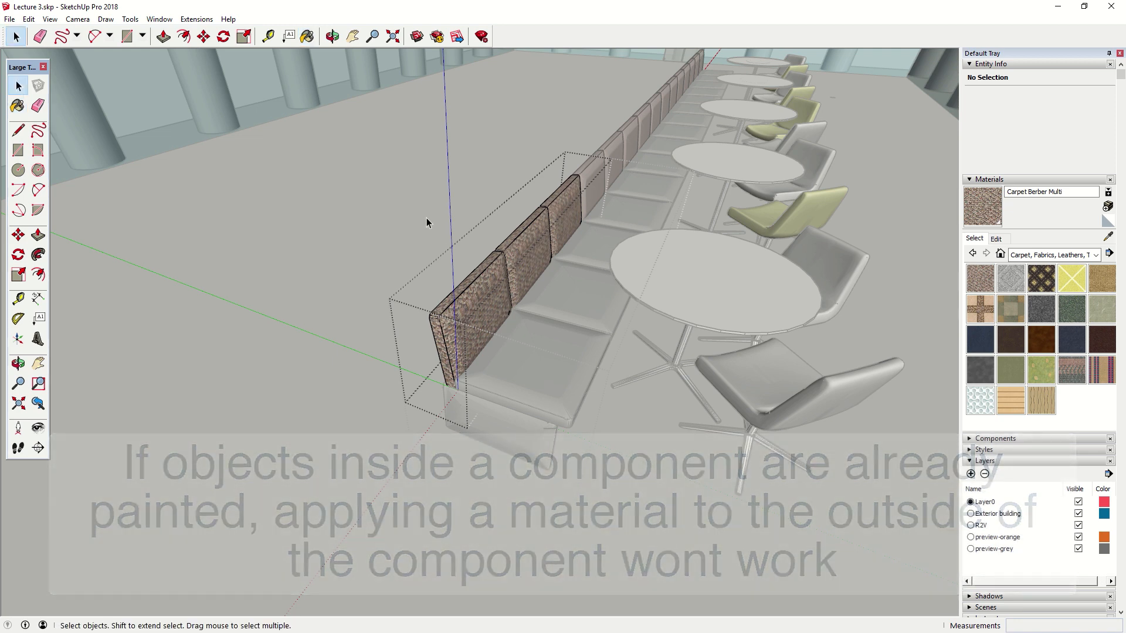
pyautogui.press('Escape')
# - Open the seat group, paint its three seat cushions with Carpet Berber Multi, and leave the group
pyautogui.doubleClick(554, 329)
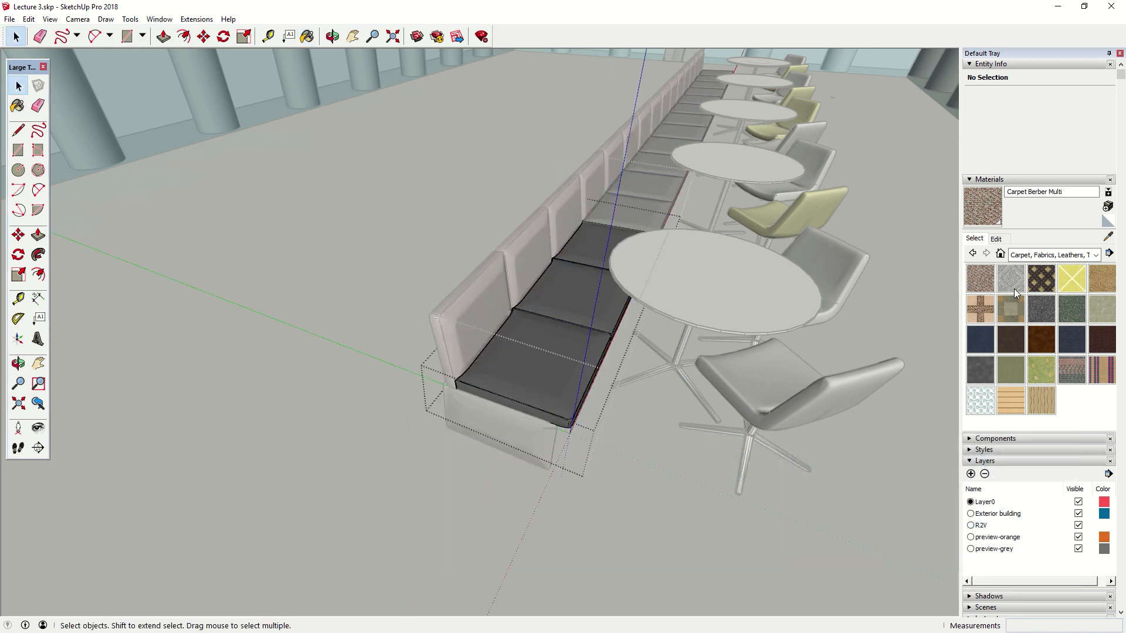
pyautogui.click(980, 279)
pyautogui.click(542, 329)
pyautogui.click(583, 294)
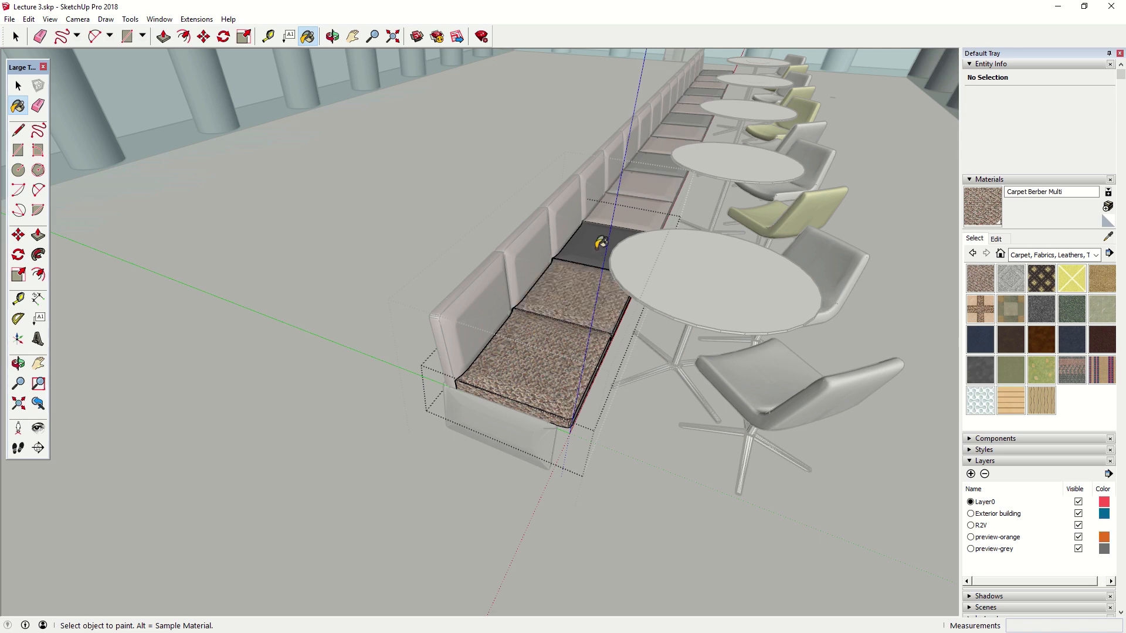
pyautogui.click(599, 241)
pyautogui.press('space')
pyautogui.click(366, 268)
# - Load the Wood material collection and pick Wood Bamboo as the paint for the bench's supports
pyautogui.moveTo(461, 354)
pyautogui.mouseDown(button='middle')
pyautogui.moveTo(444, 303)
pyautogui.moveTo(453, 237)
pyautogui.moveTo(811, 264)
pyautogui.moveTo(829, 251)
pyautogui.moveTo(818, 252)
pyautogui.mouseUp(button='middle')
pyautogui.scroll(1, 490, 298)
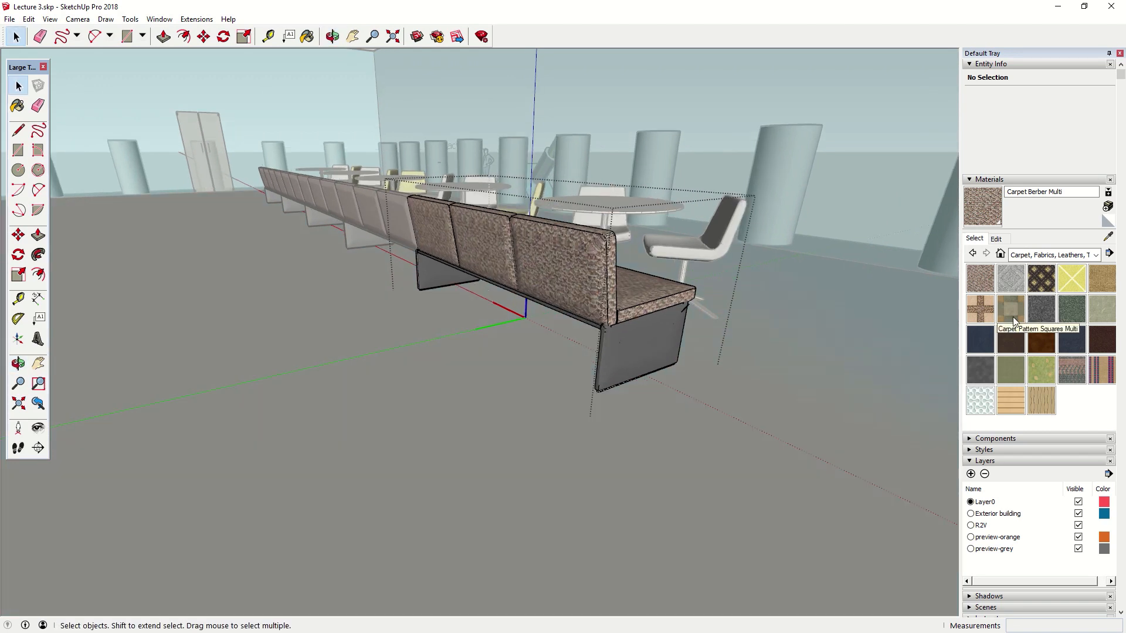
pyautogui.click(1095, 255)
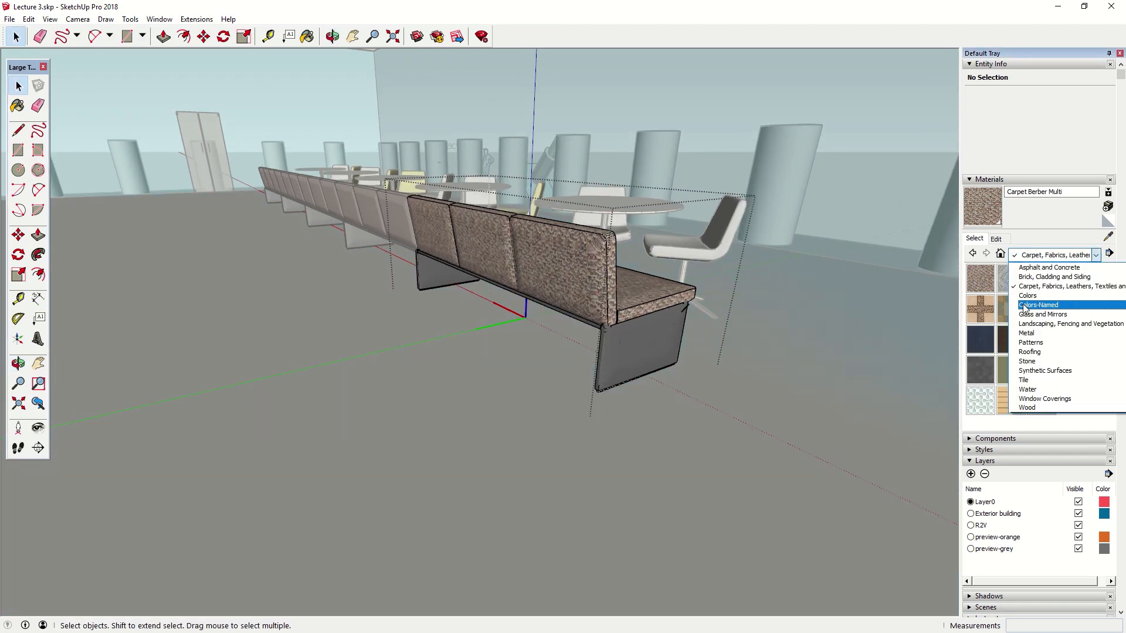
pyautogui.click(1032, 413)
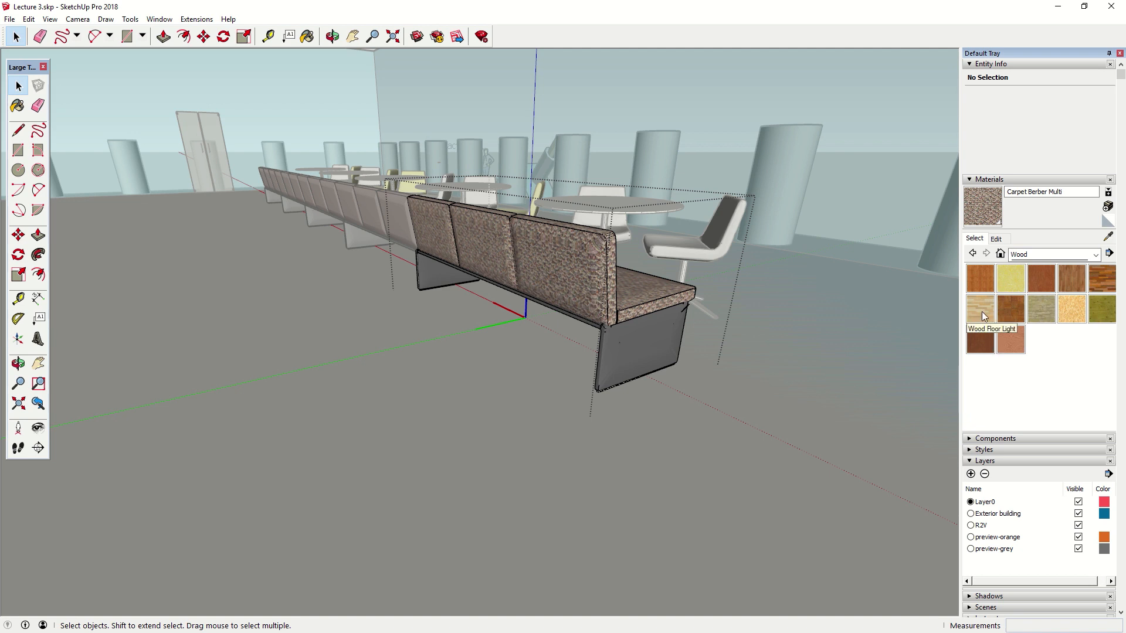
pyautogui.click(983, 280)
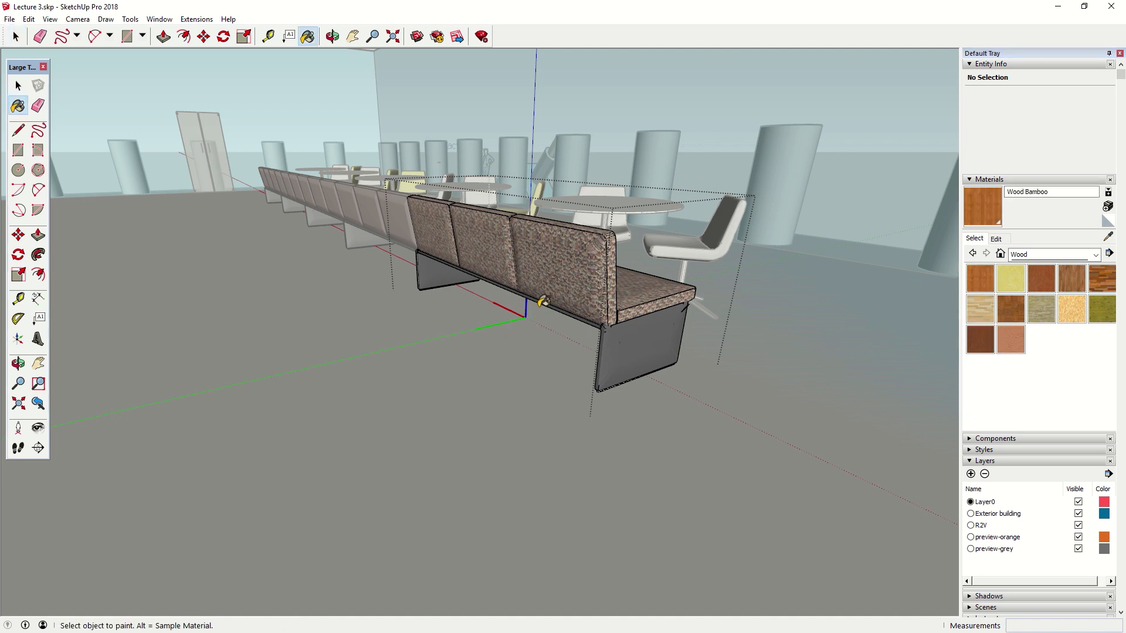
# - Open the bench section's base frame with the rest of the model hidden and paint its long rails with Wood Floor Parquet
pyautogui.press('space')
pyautogui.doubleClick(638, 355)
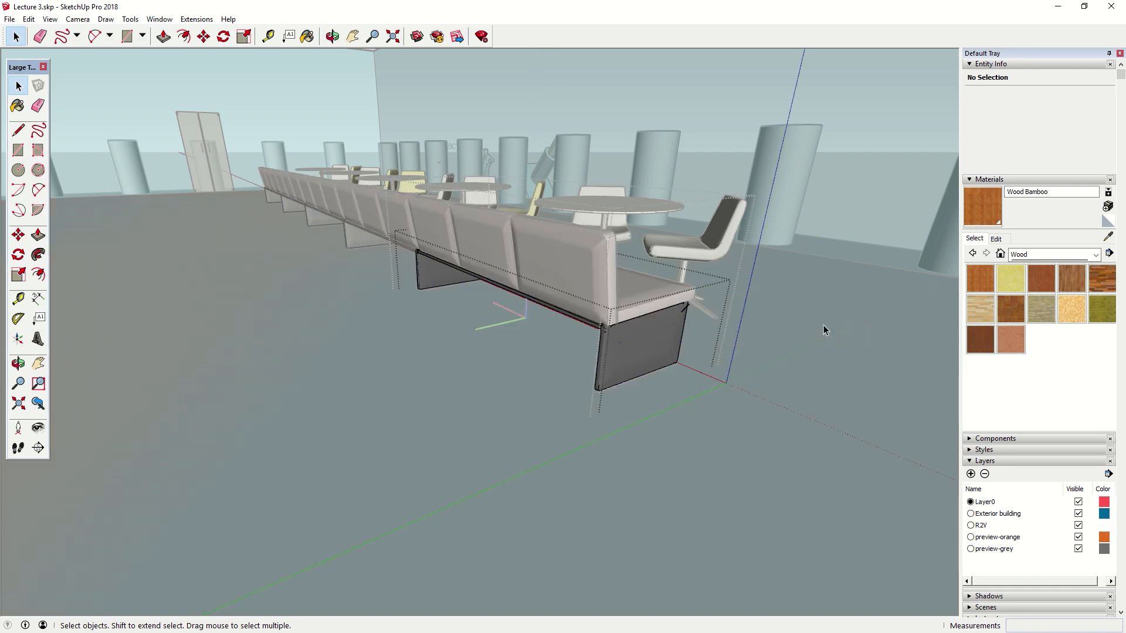
pyautogui.press('i')
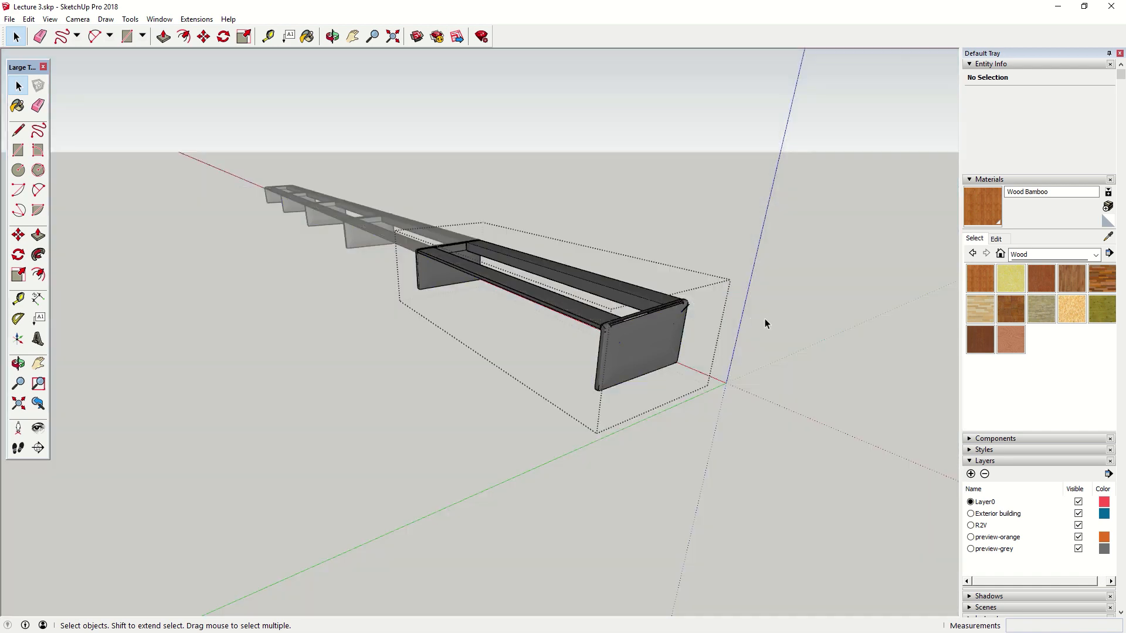
pyautogui.moveTo(568, 316)
pyautogui.mouseDown(button='middle')
pyautogui.moveTo(558, 352)
pyautogui.moveTo(568, 344)
pyautogui.mouseUp(button='middle')
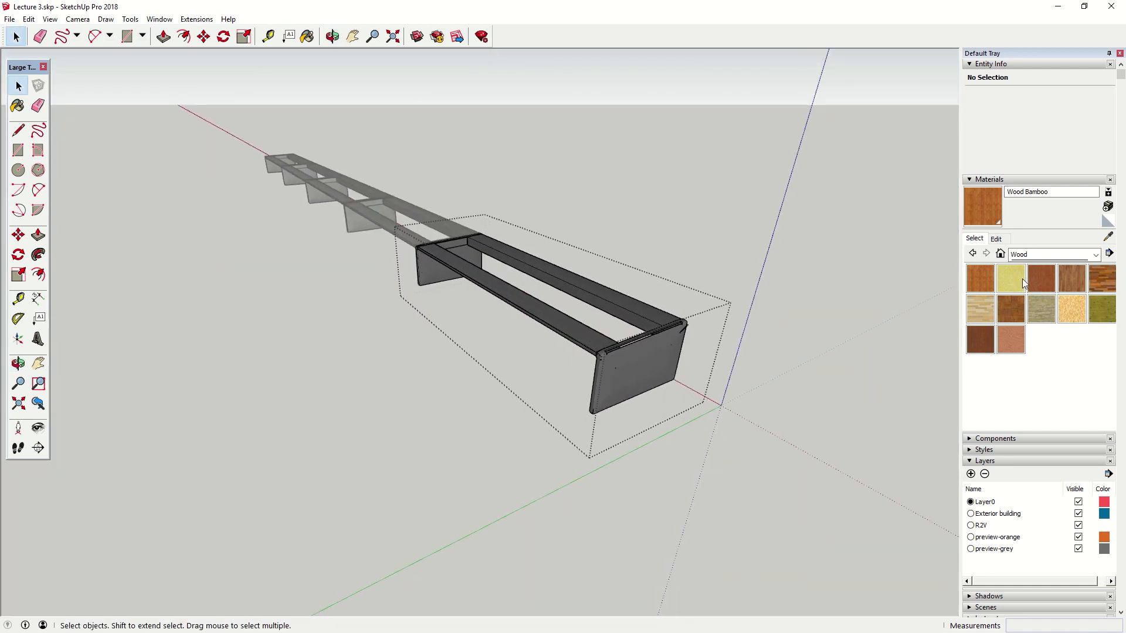
pyautogui.press('b')
pyautogui.click(584, 326)
pyautogui.click(633, 306)
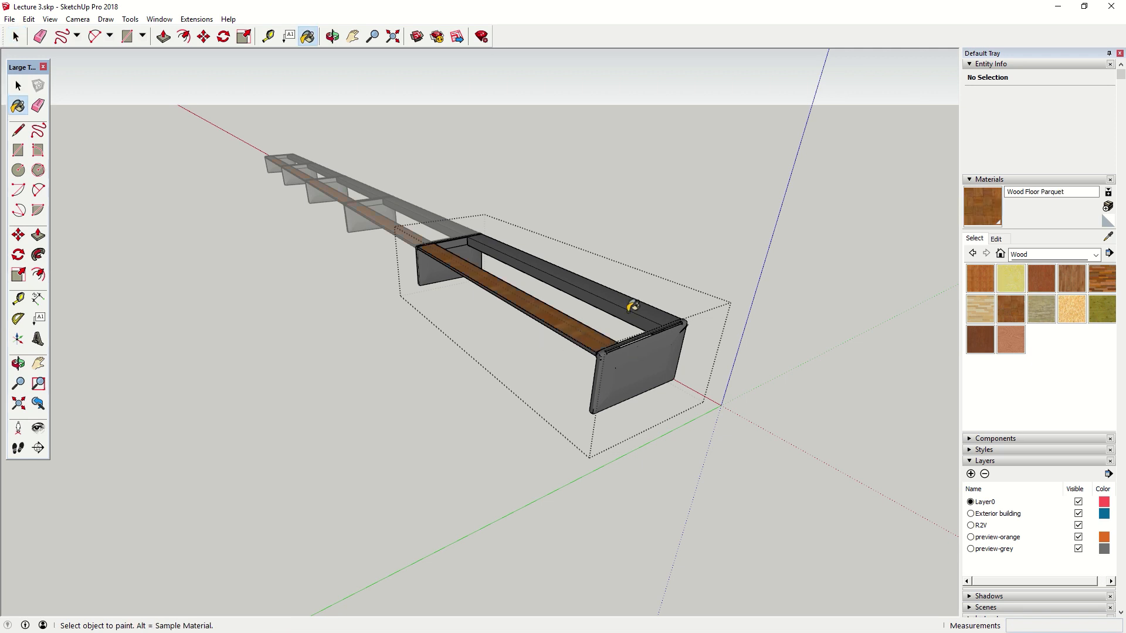
# - Open the frame's near end support panel, paint it with Wood Bamboo, and leave the panel
pyautogui.press('space')
pyautogui.doubleClick(619, 368)
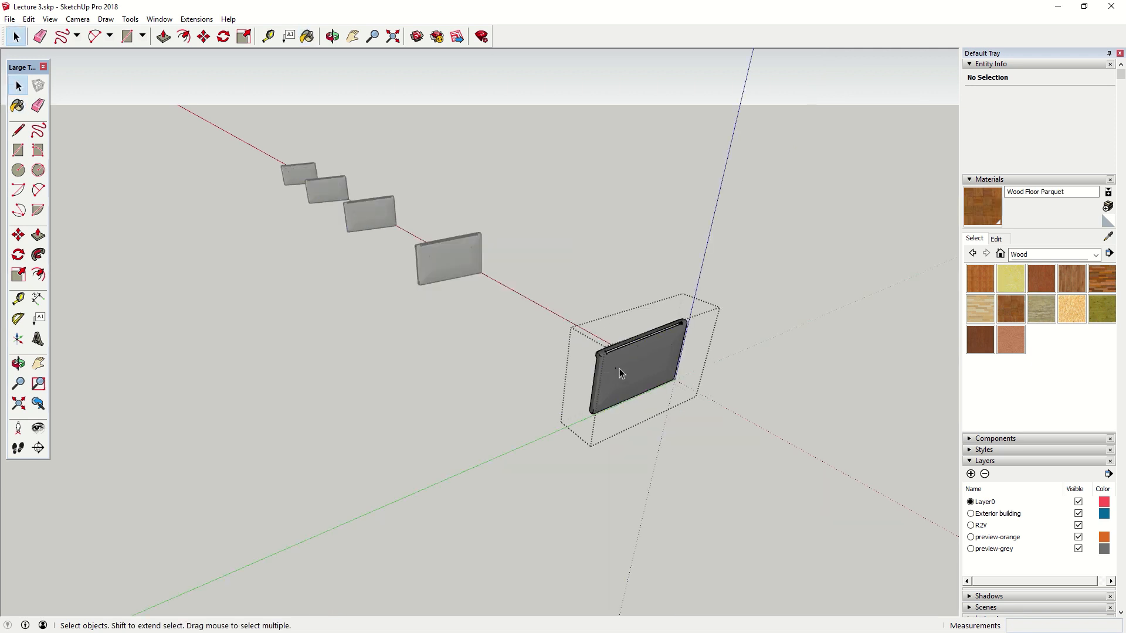
pyautogui.click(996, 288)
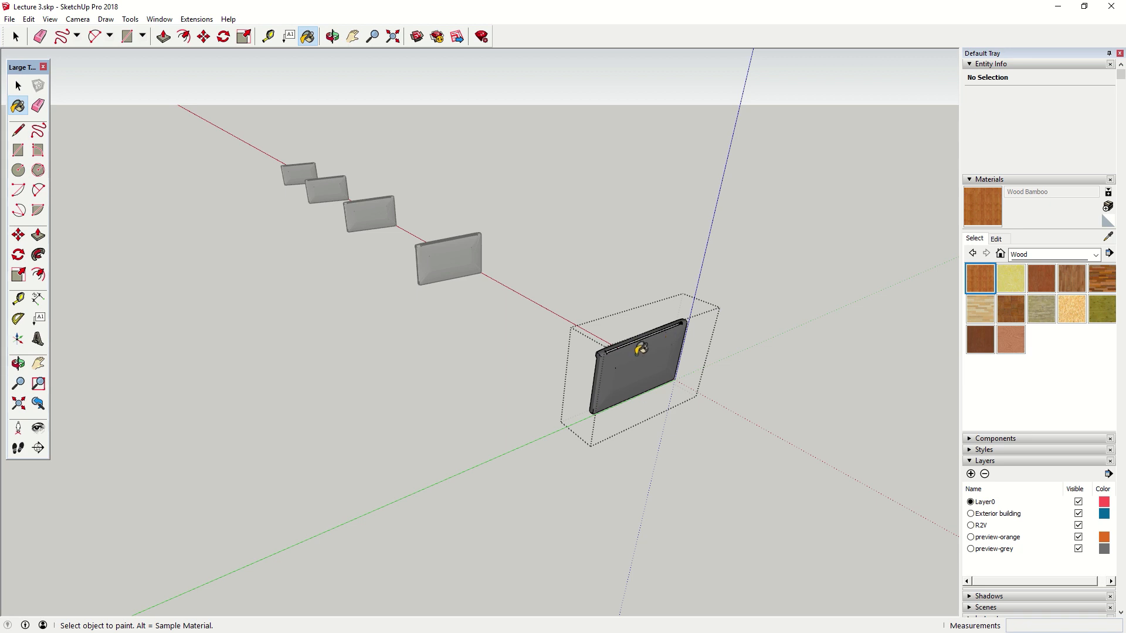
pyautogui.click(641, 349)
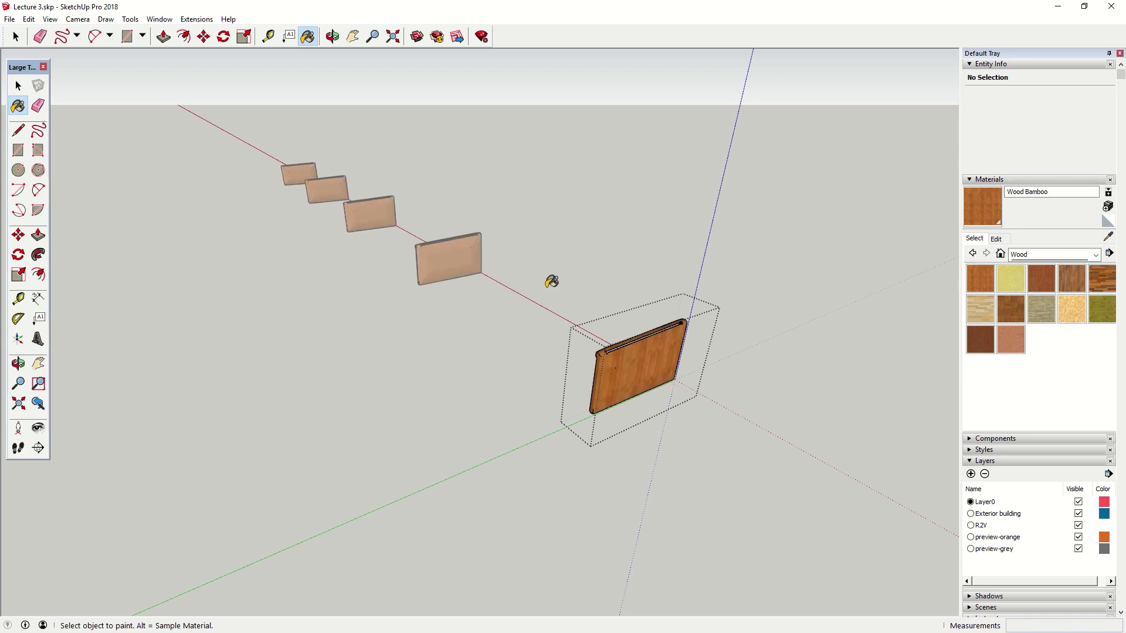
pyautogui.press('space')
pyautogui.click(576, 301)
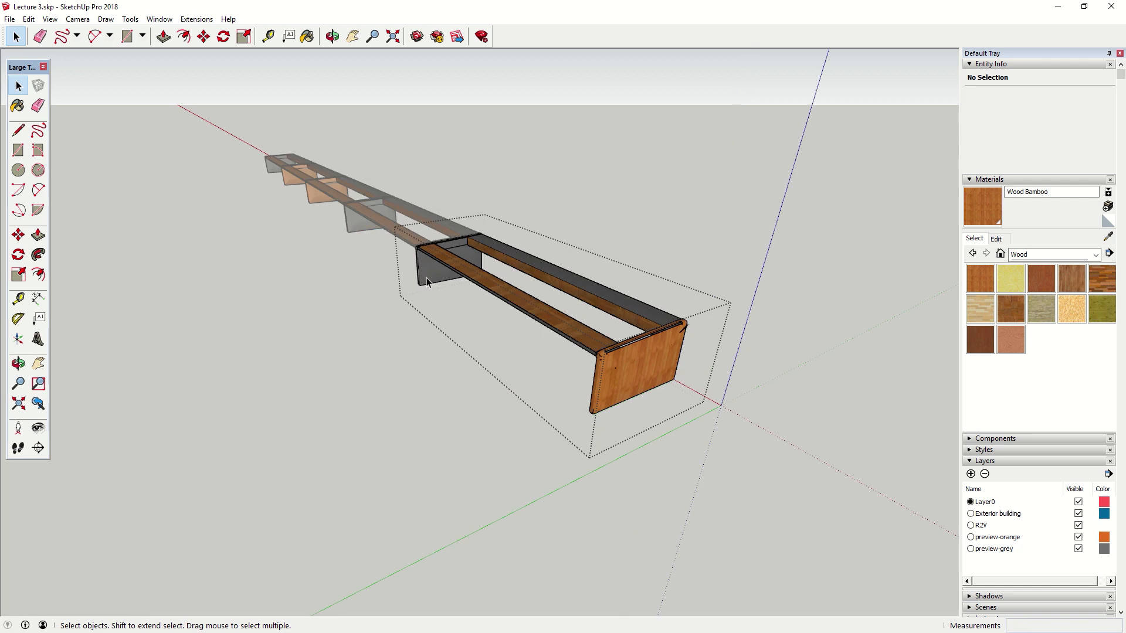
# - Select everything in the base frame, paint the selection with Wood Floor Parquet, and leave the frame
pyautogui.moveTo(478, 205); pyautogui.dragTo(721, 368)
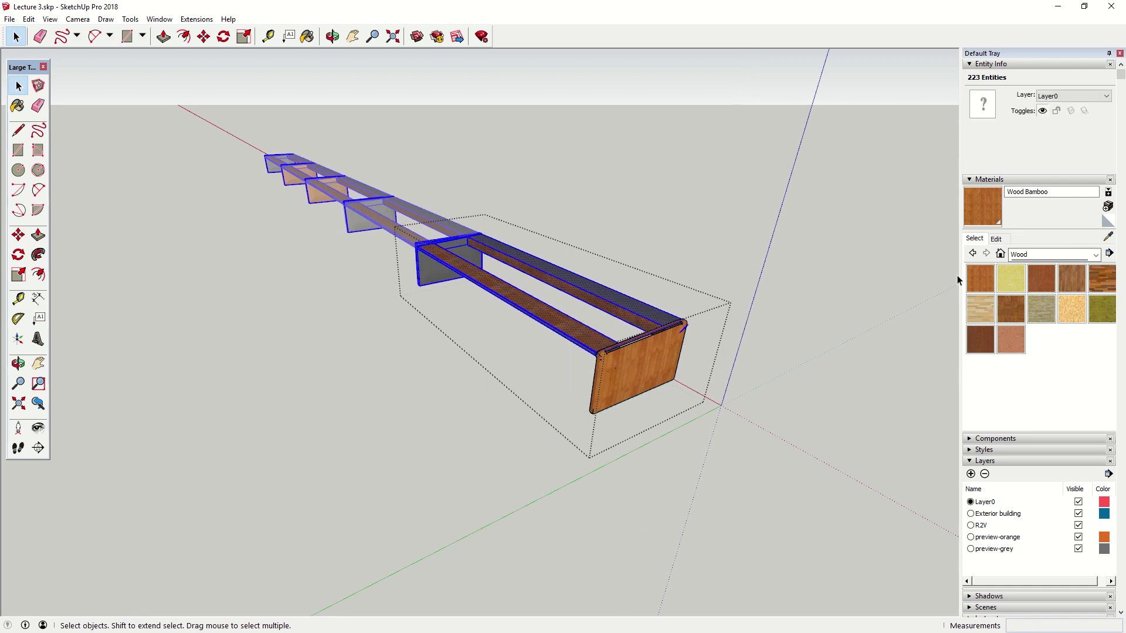
pyautogui.click(1011, 309)
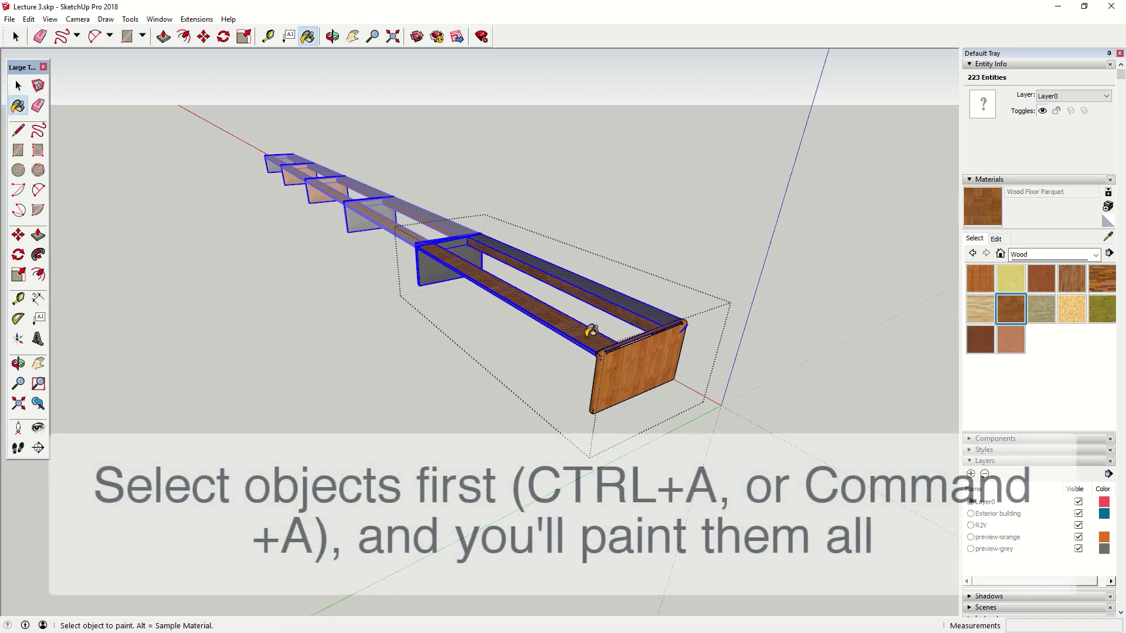
pyautogui.press('space')
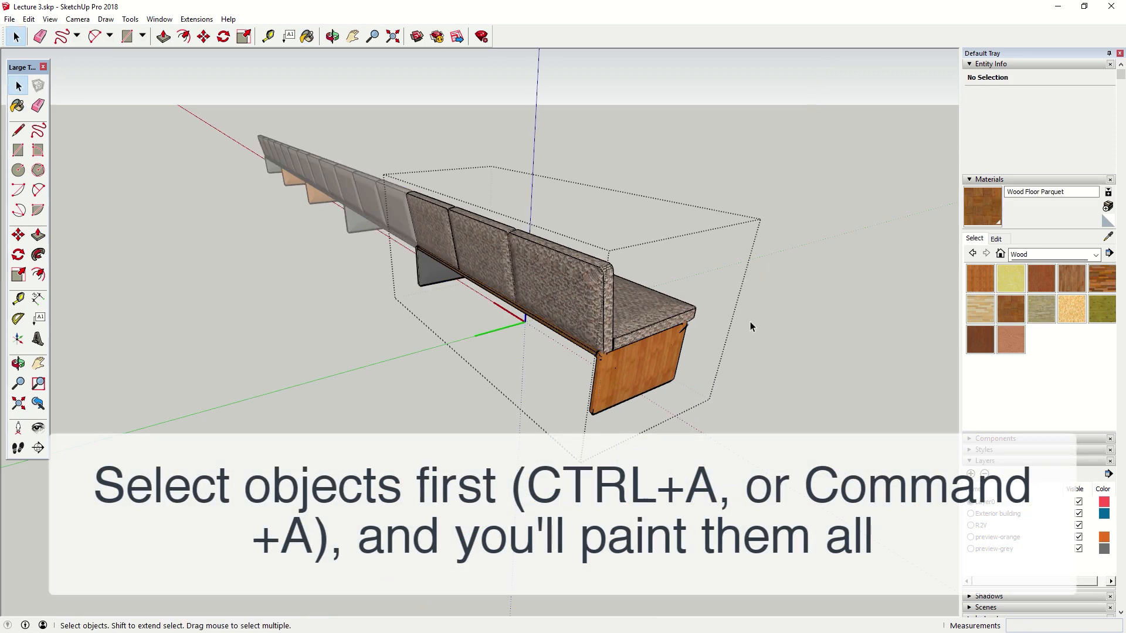
# - Reopen the base frame, open the grey support panel at its far end, and paint it with Wood Floor Parquet
pyautogui.moveTo(751, 321); pyautogui.dragTo(301, 223, button='middle')
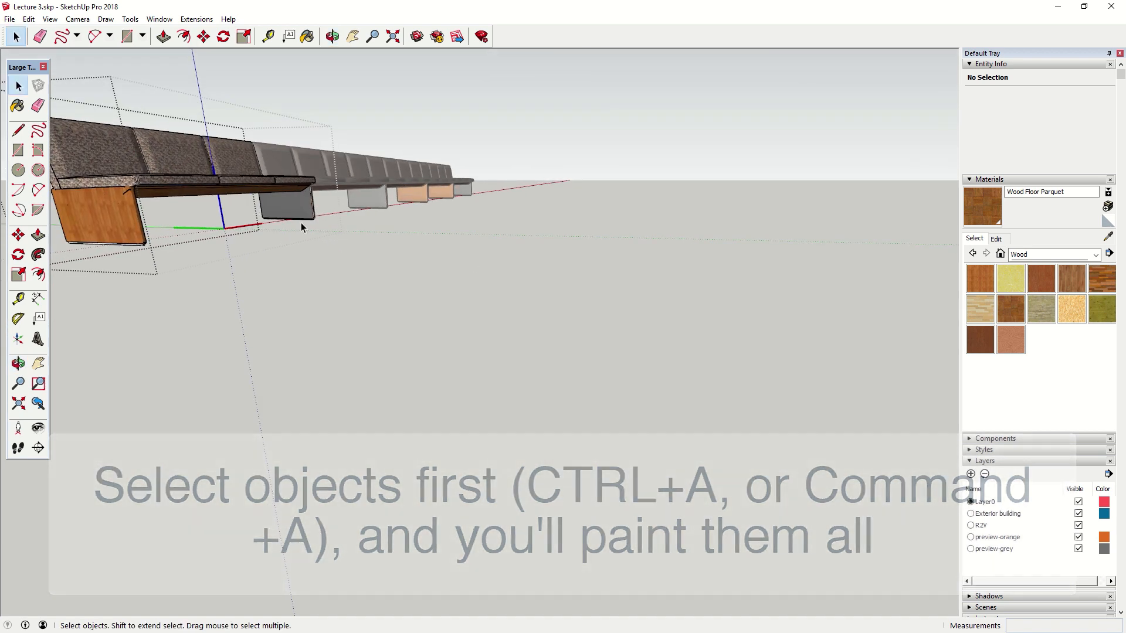
pyautogui.scroll(8, 287, 208)
pyautogui.hotkey('ctrl', 'a')
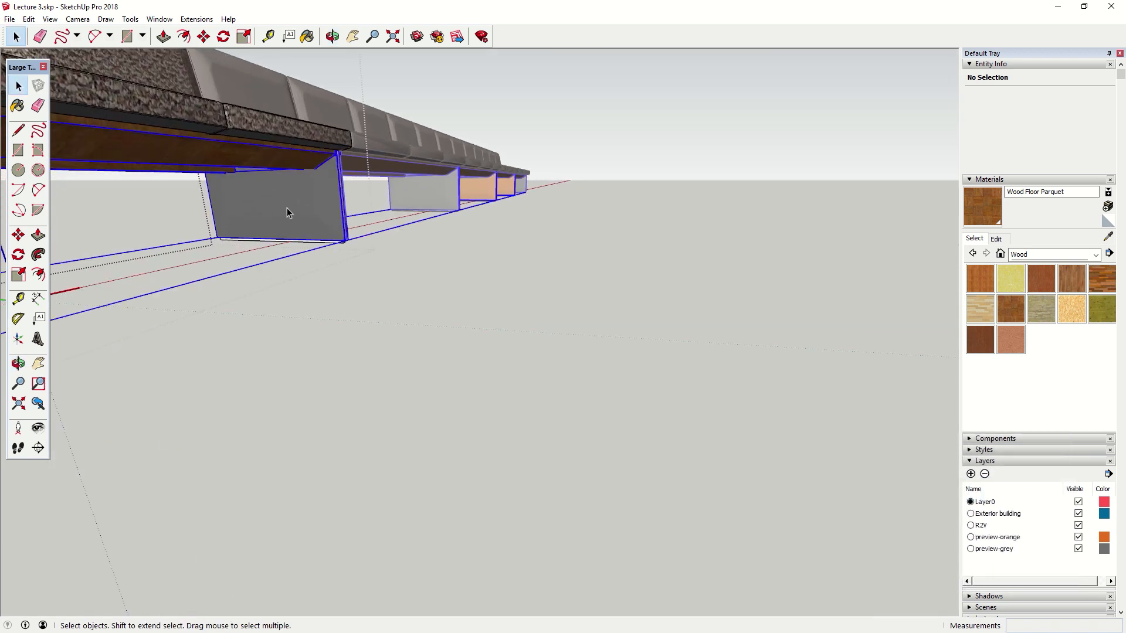
pyautogui.doubleClick(286, 207)
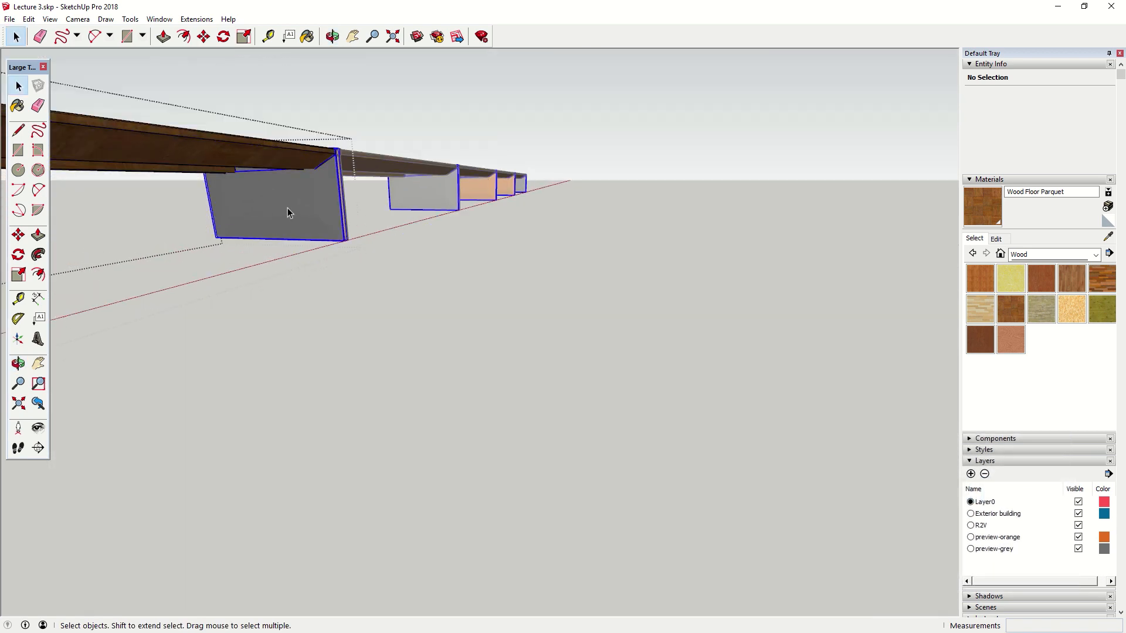
pyautogui.click(1015, 309)
pyautogui.click(340, 206)
pyautogui.click(299, 157)
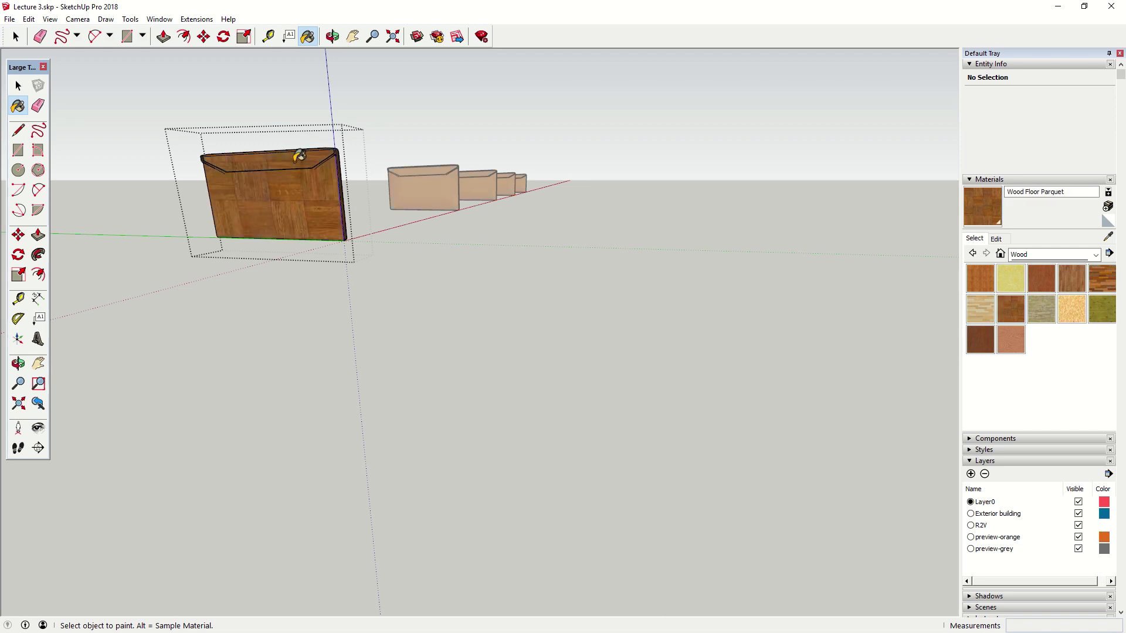
# - Select the support panel's geometry, clear the selection, and leave the panel, frame and bench section to return to the whole cafe interior
pyautogui.press('space')
pyautogui.moveTo(420, 248); pyautogui.dragTo(546, 258)
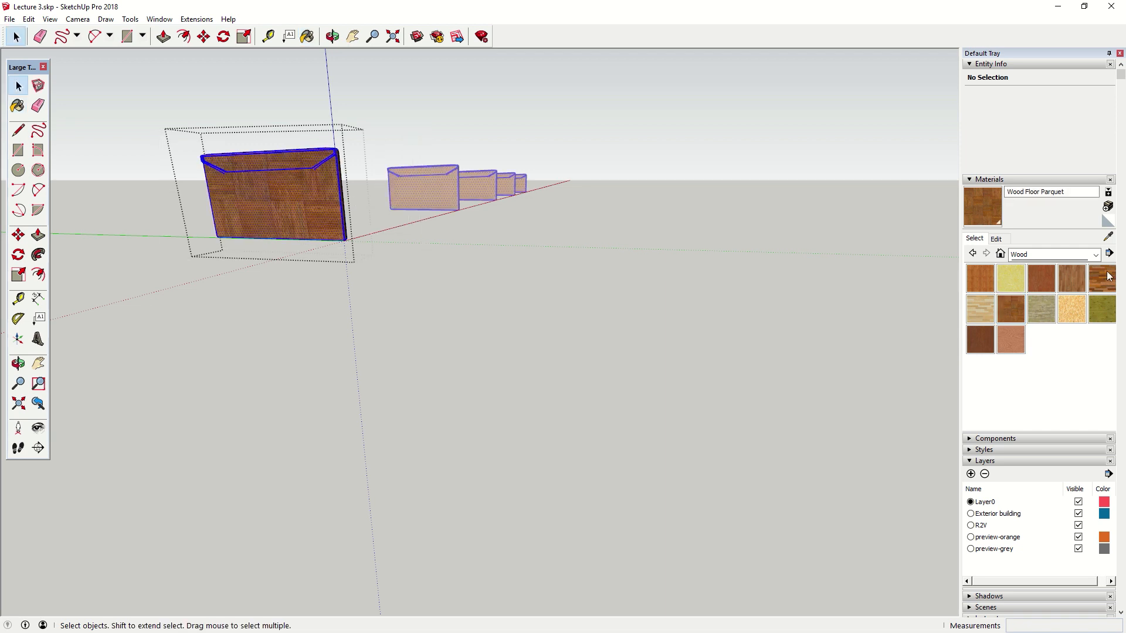
pyautogui.click(302, 207)
pyautogui.click(522, 252)
pyautogui.click(526, 255)
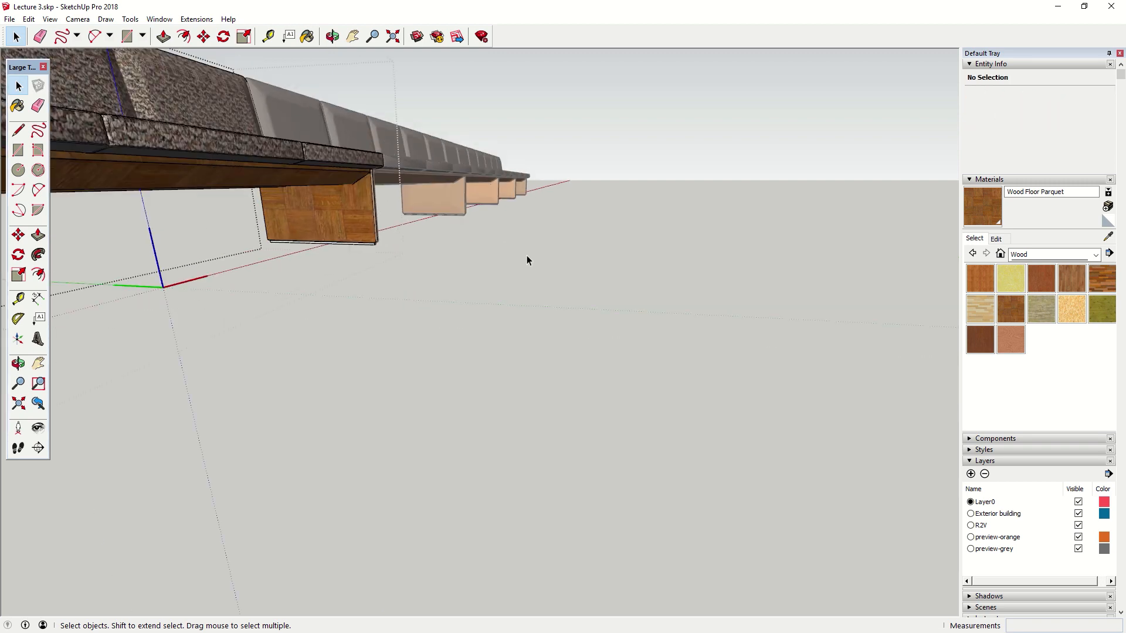
pyautogui.moveTo(526, 255); pyautogui.dragTo(415, 346, button='middle')
pyautogui.click(455, 323)
pyautogui.moveTo(309, 309); pyautogui.dragTo(580, 196, button='middle')
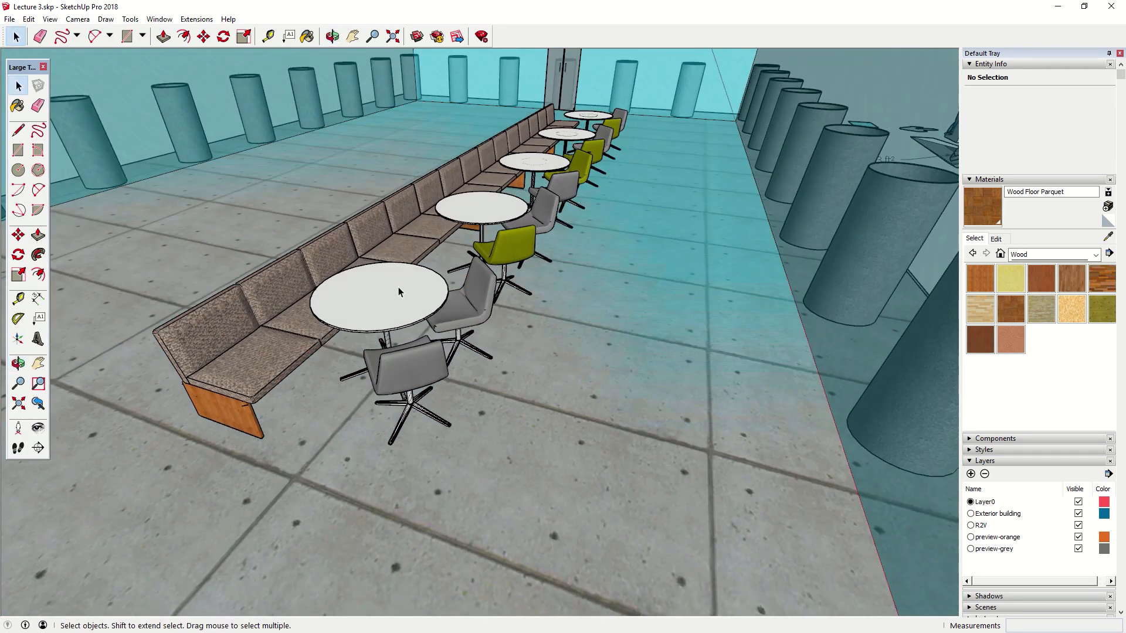
# - Open the green chair at the second table, paint its upholstery with Color A06 from the Colors material collection, and leave the chair
pyautogui.moveTo(536, 319); pyautogui.dragTo(451, 317, button='middle')
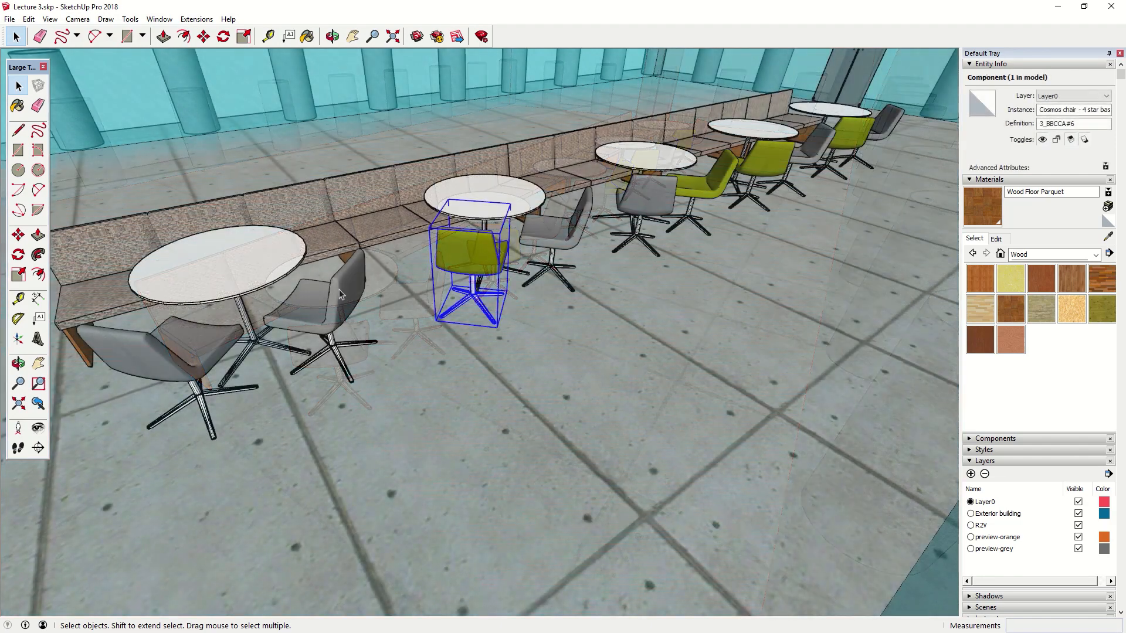
pyautogui.doubleClick(480, 257)
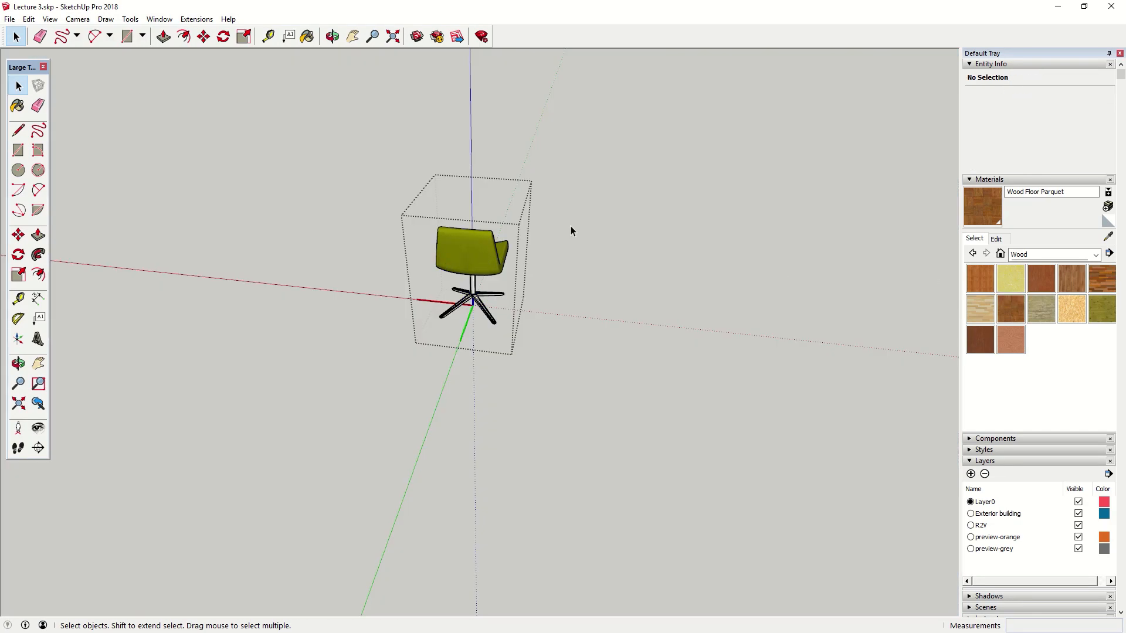
pyautogui.press('i')
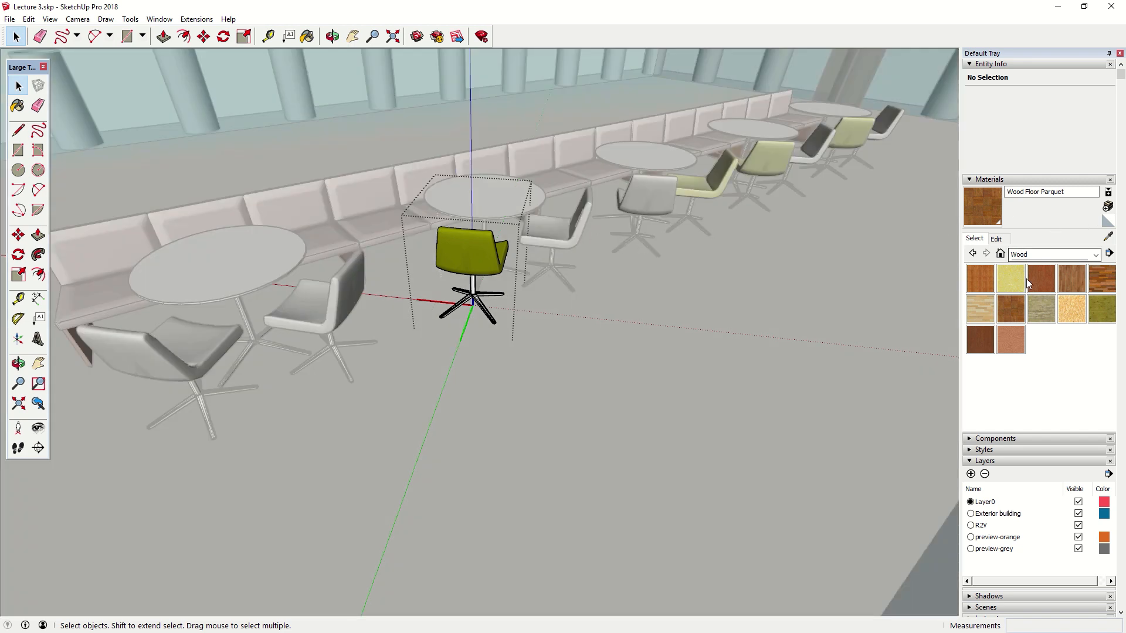
pyautogui.click(1082, 255)
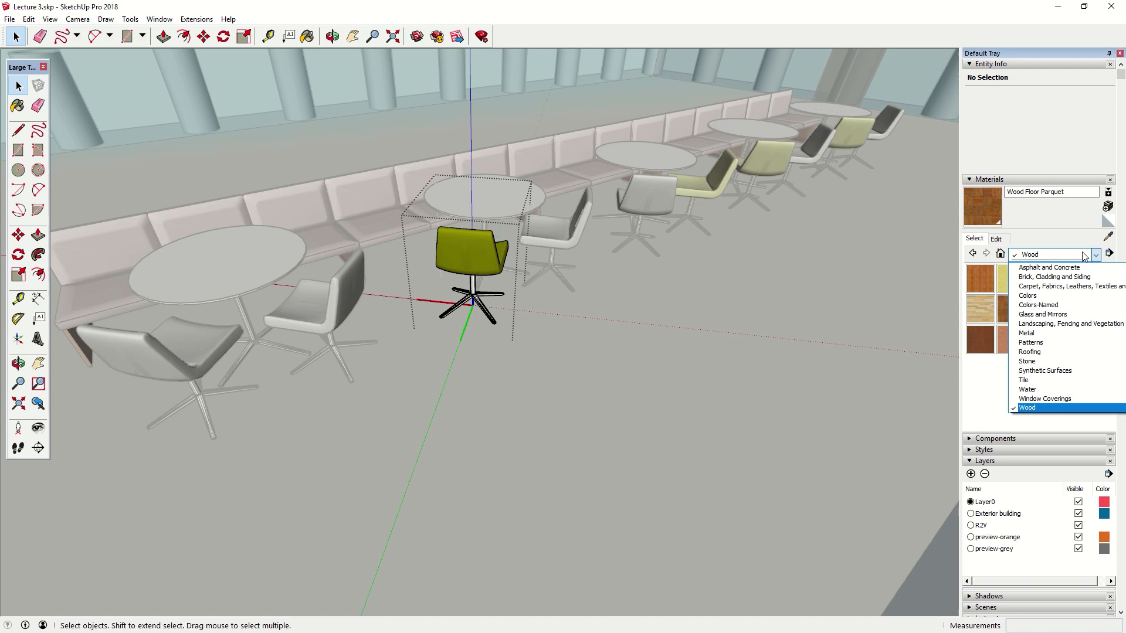
pyautogui.click(1042, 296)
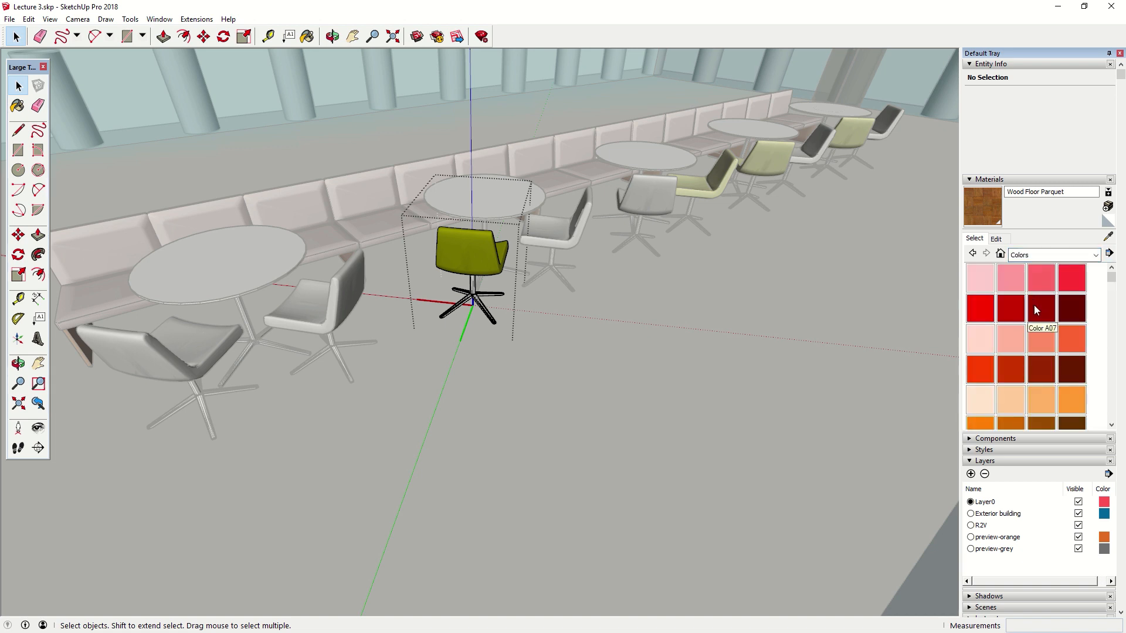
pyautogui.click(1011, 308)
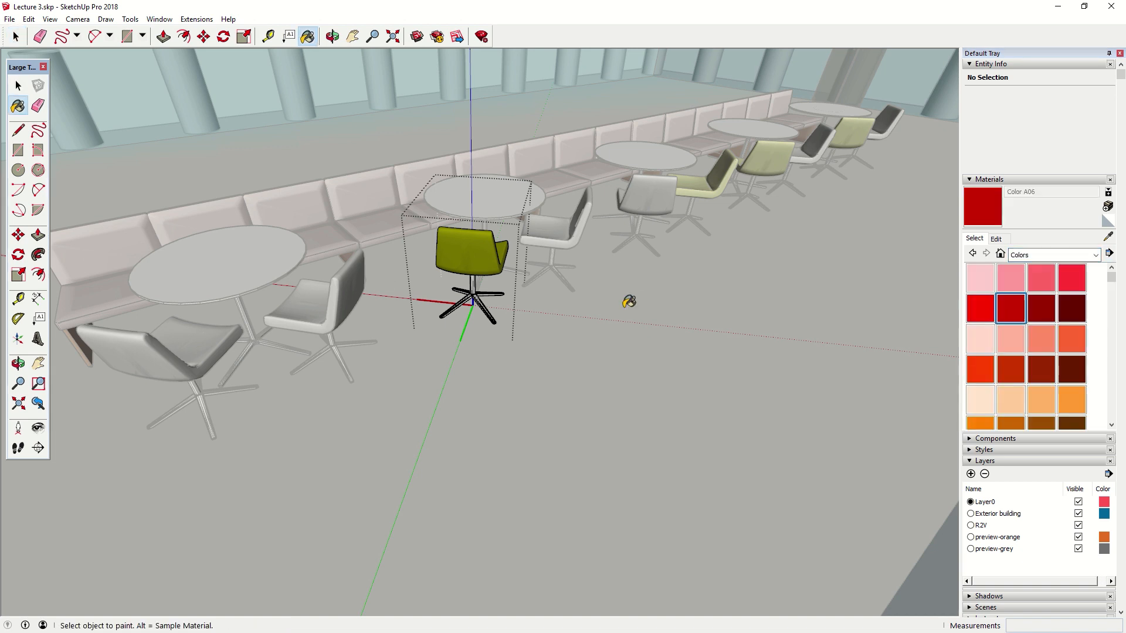
pyautogui.click(492, 261)
pyautogui.press('space')
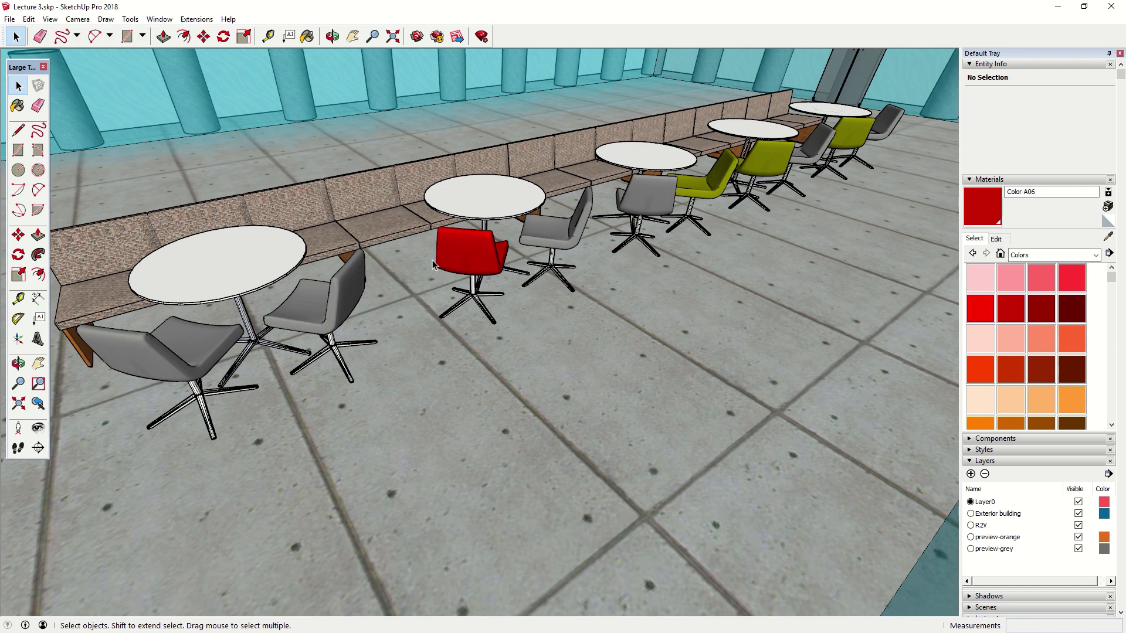
# - Copy the red chair three times in a row across the floor away from the bench, about 3' 2" apart
pyautogui.press('m')
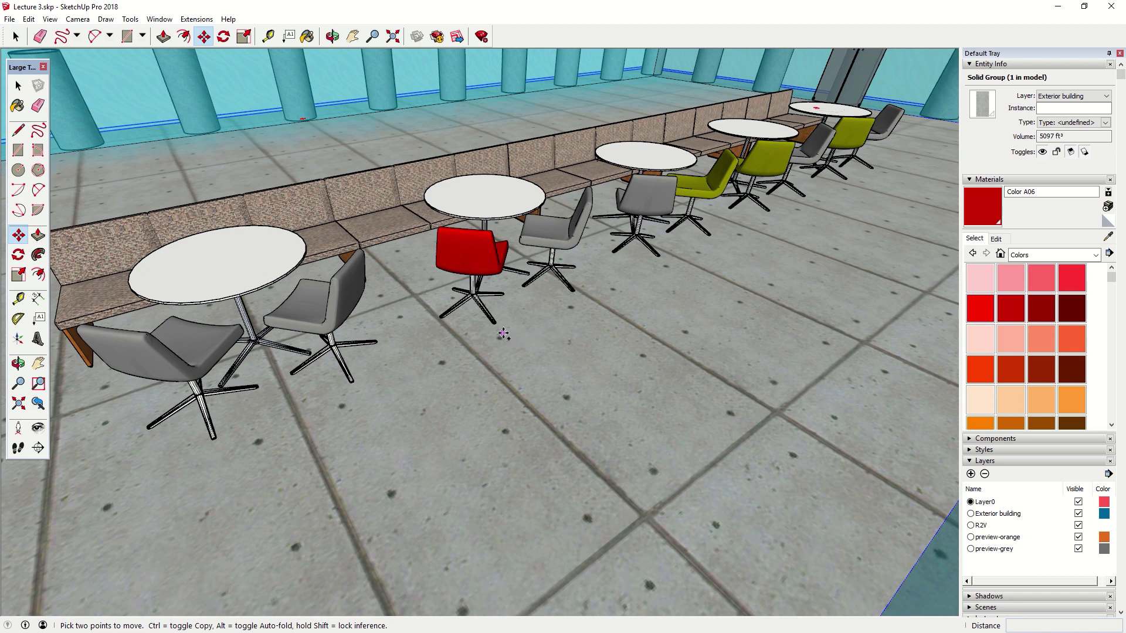
pyautogui.click(485, 345)
pyautogui.press('ctrl')
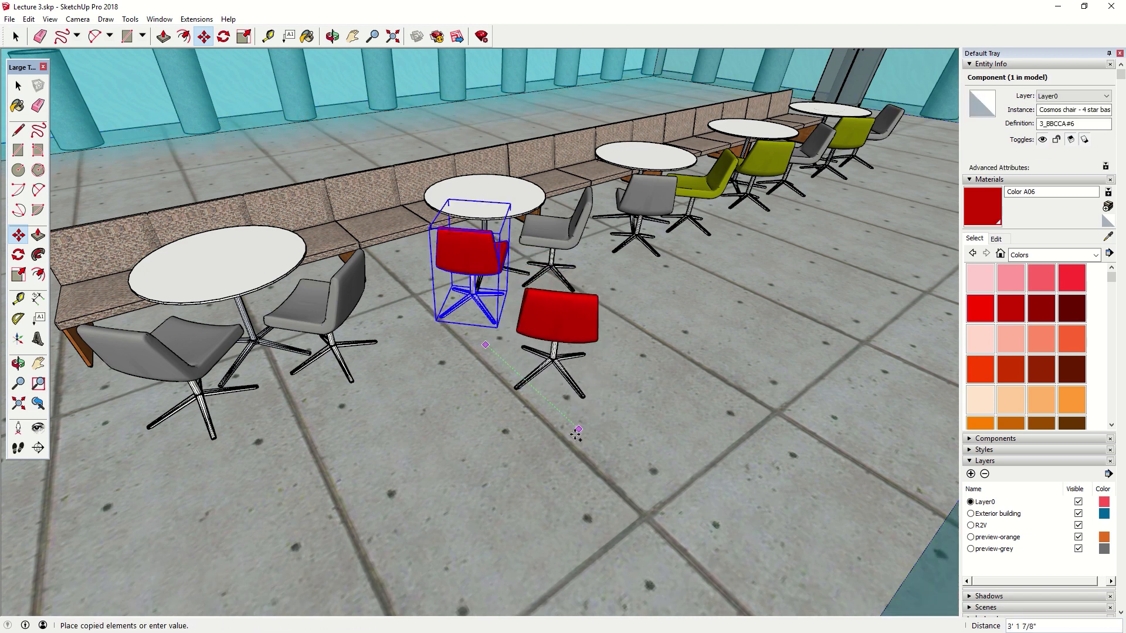
pyautogui.click(574, 432)
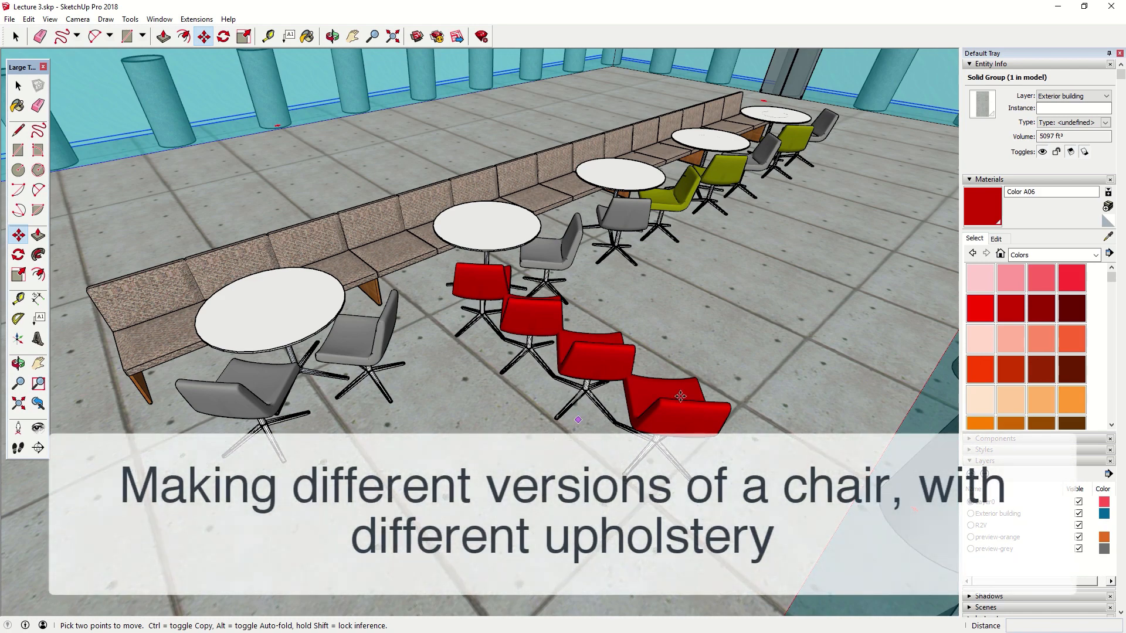
# - Select the red chair farthest from the bench and make it a unique component
pyautogui.press('space')
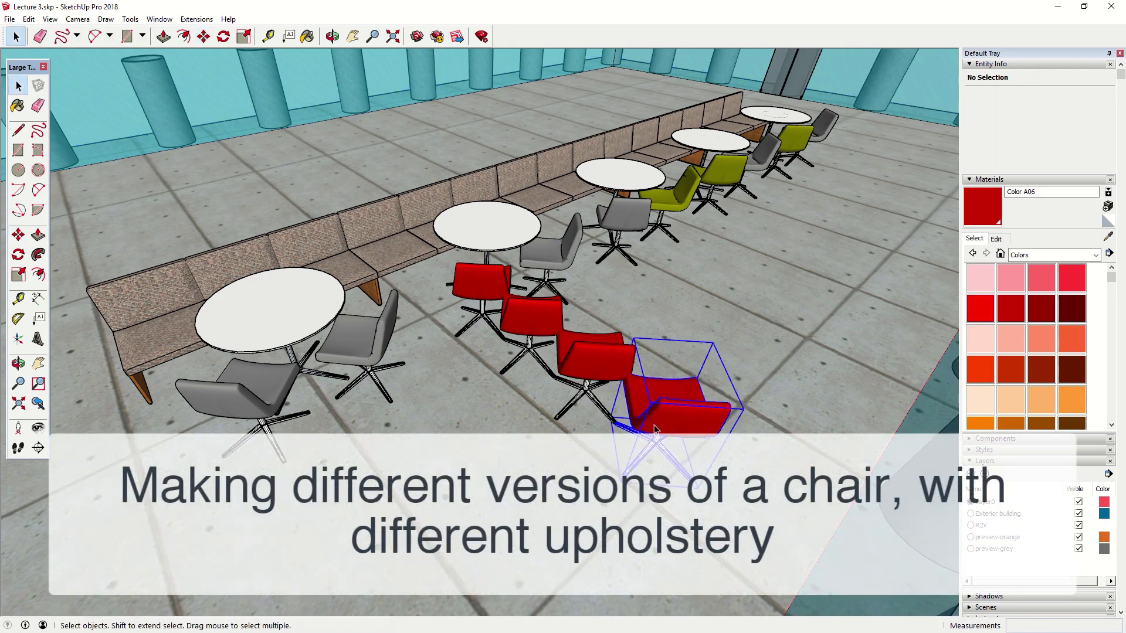
pyautogui.click(655, 429)
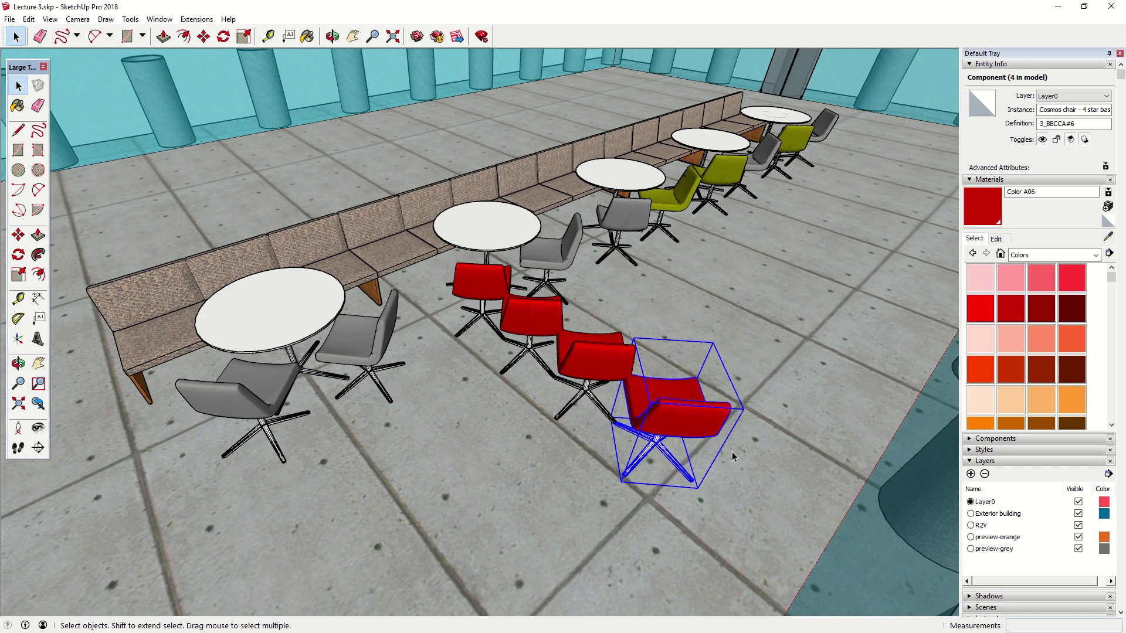
pyautogui.rightClick(677, 421)
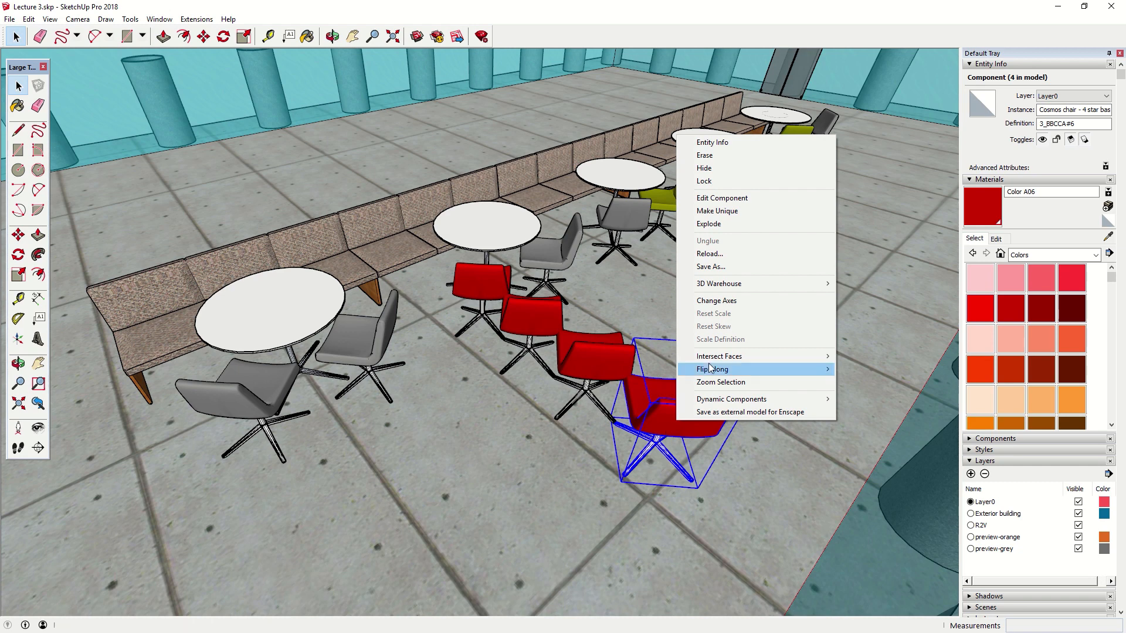
pyautogui.click(718, 212)
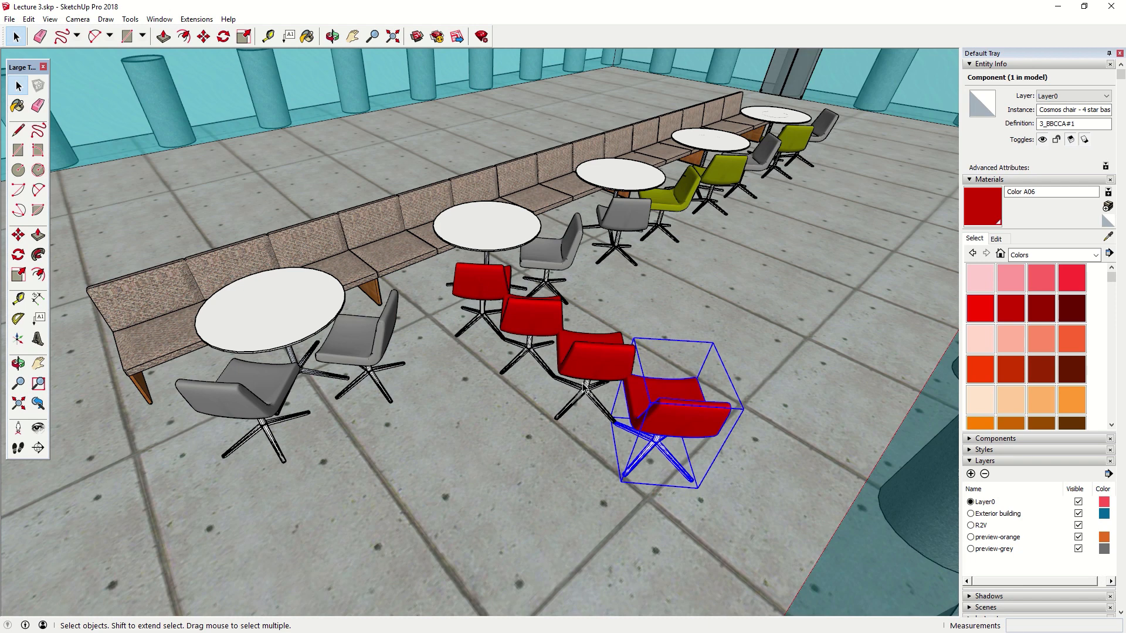
# - Open the unique chair, paint its upholstery with Color E02 from the Colors collection, and leave the chair
pyautogui.doubleClick(666, 433)
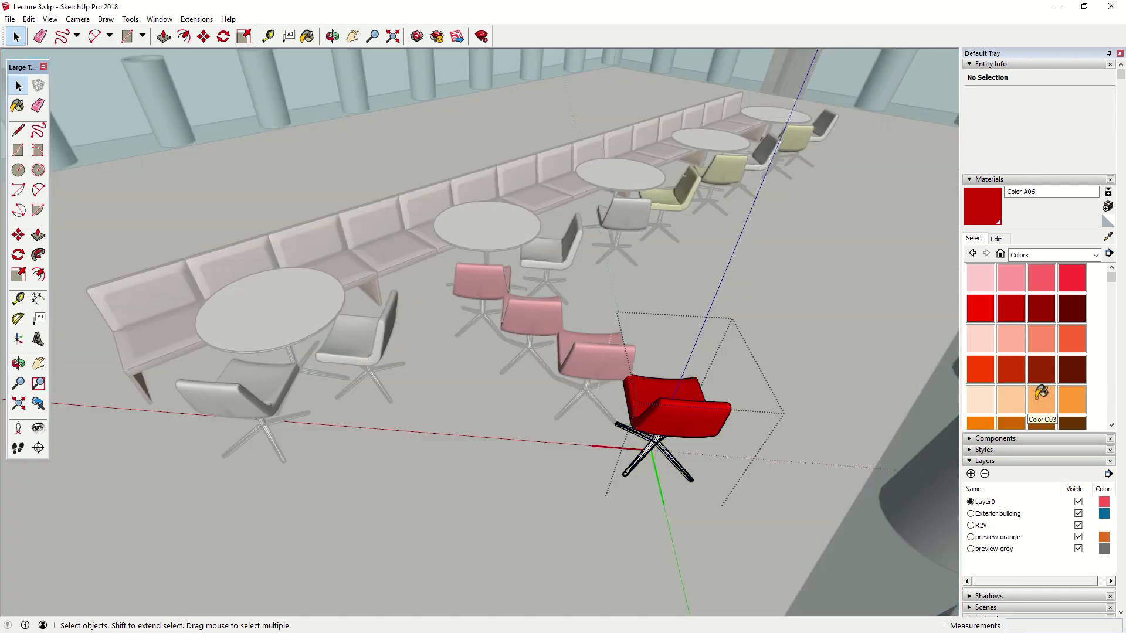
pyautogui.click(1041, 399)
pyautogui.click(669, 411)
pyautogui.keyDown('alt'); pyautogui.click(673, 400); pyautogui.keyUp('alt')
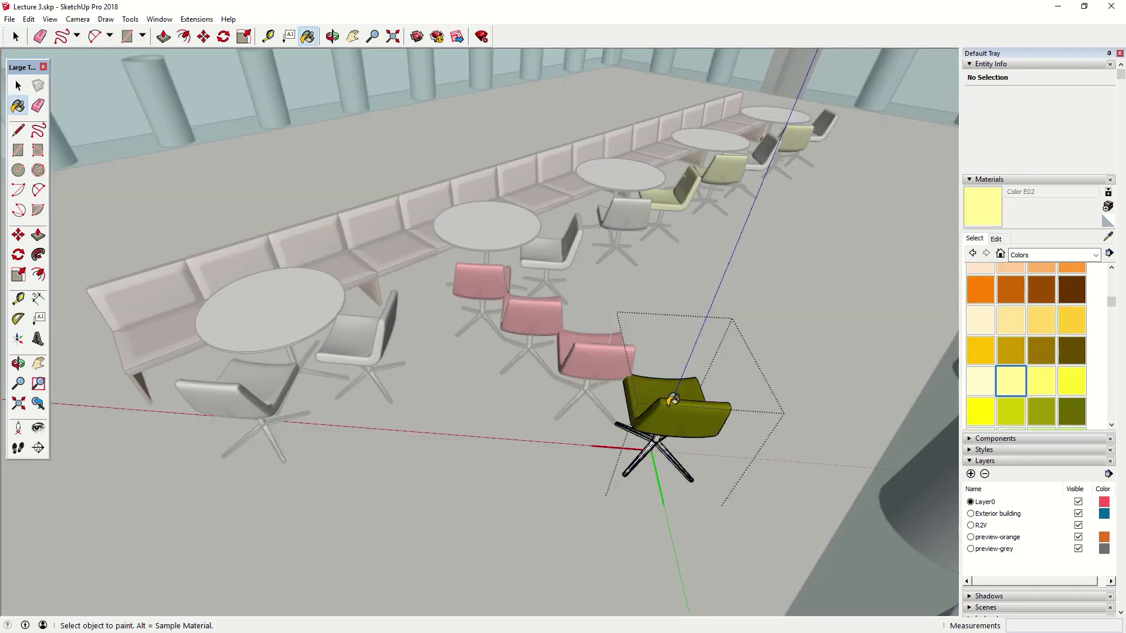
pyautogui.click(672, 400)
pyautogui.press('space')
pyautogui.click(835, 403)
# - Copy the pale yellow chair three times in a row parallel to the bench, about 3' 5" apart
pyautogui.click(691, 415)
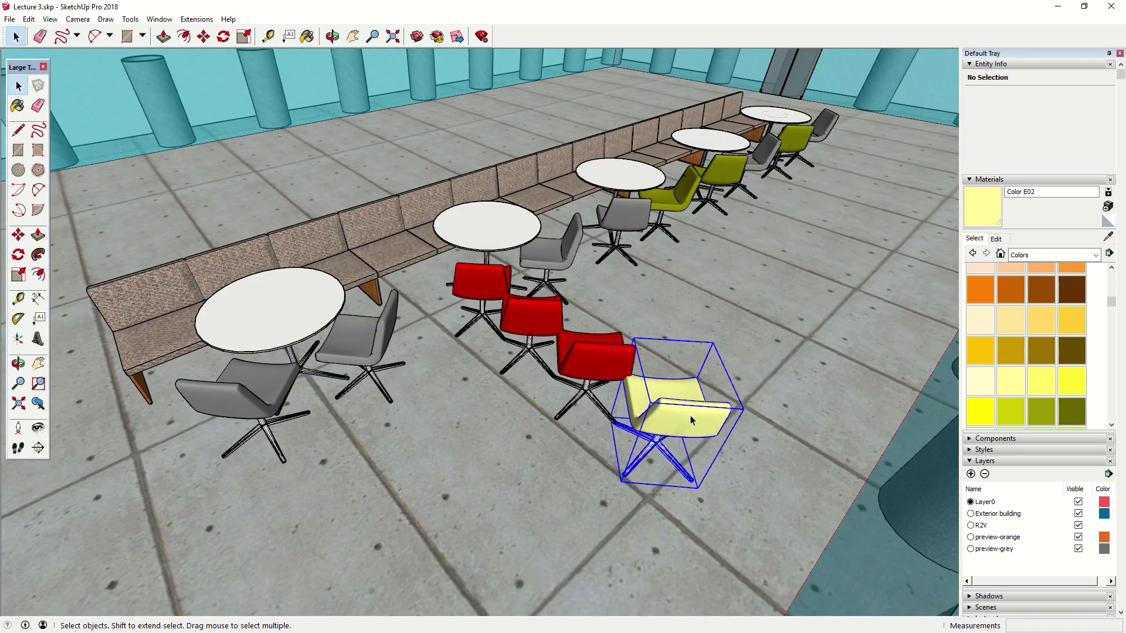
pyautogui.press('m')
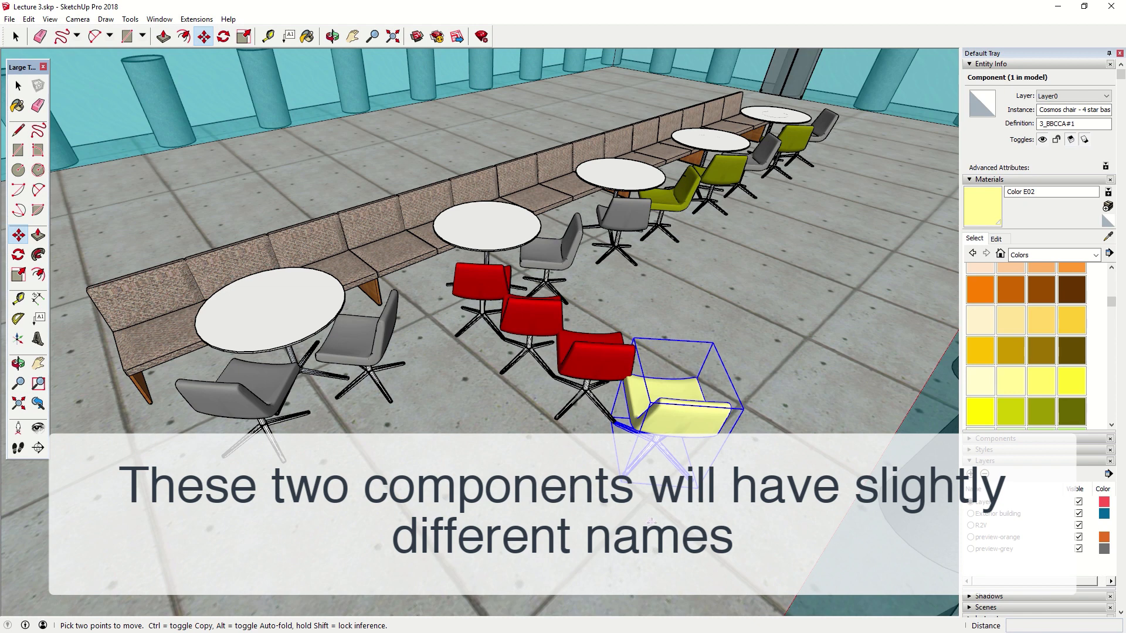
pyautogui.click(674, 516)
pyautogui.press('ctrl')
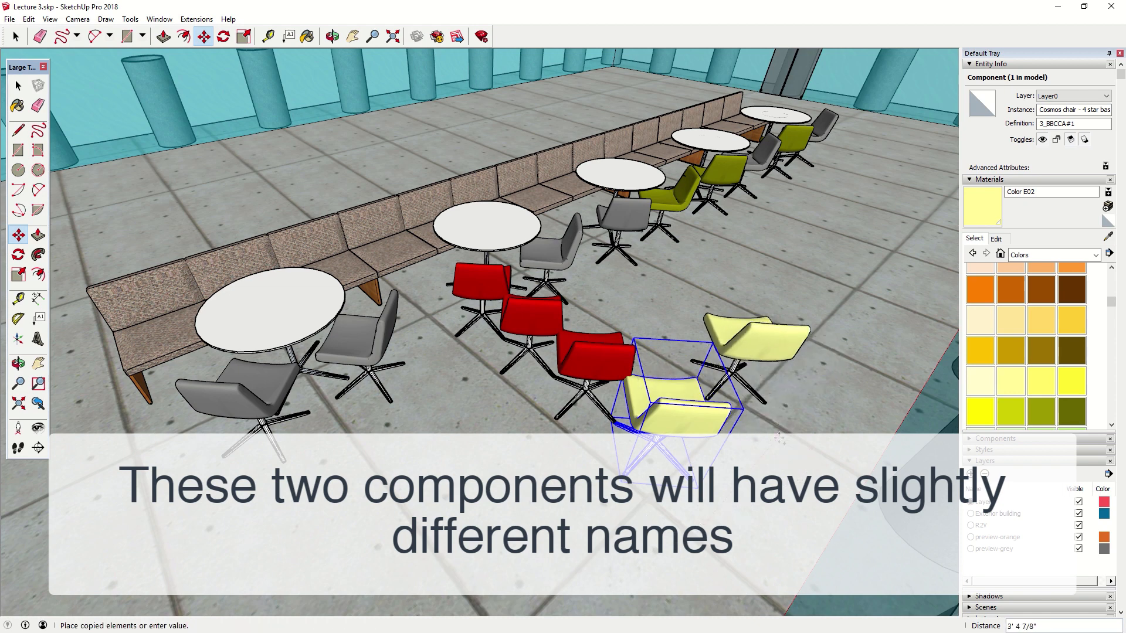
pyautogui.click(754, 451)
pyautogui.write('x3')
pyautogui.press('Return')
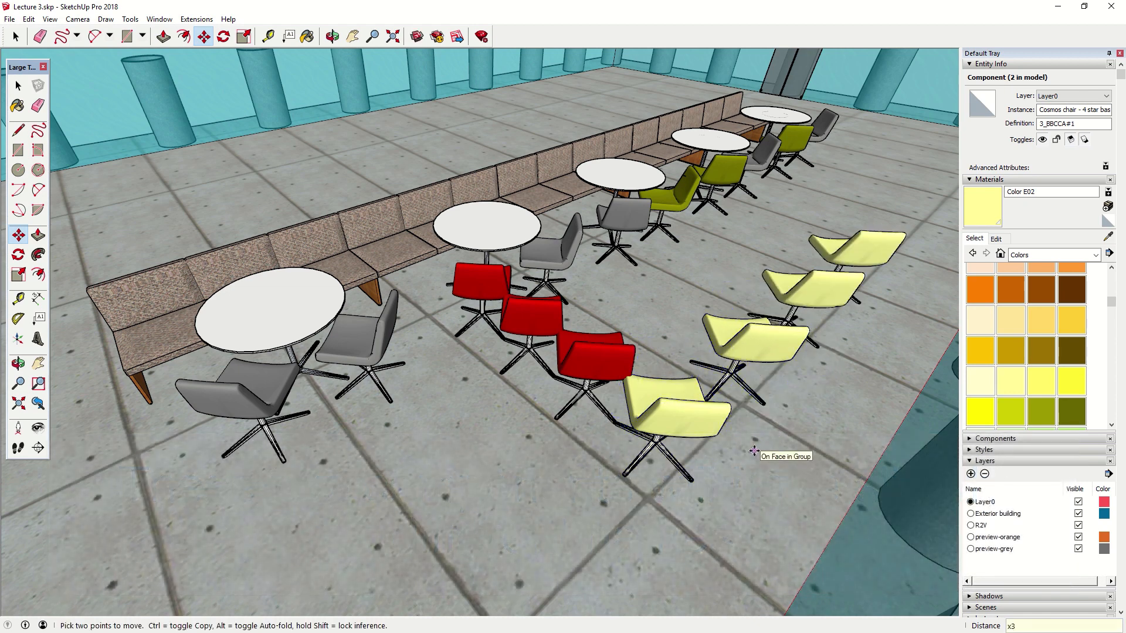
pyautogui.press('space')
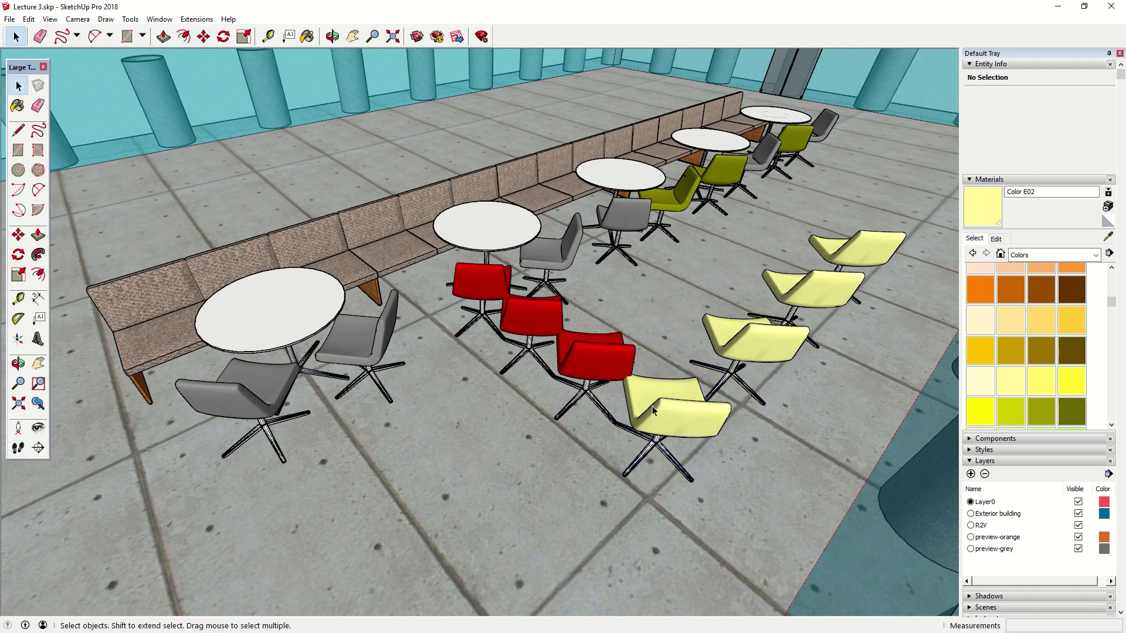
# - Look over the cafe interior from above to examine the chair variants and the free floor around the seating
pyautogui.scroll(2, 506, 364)
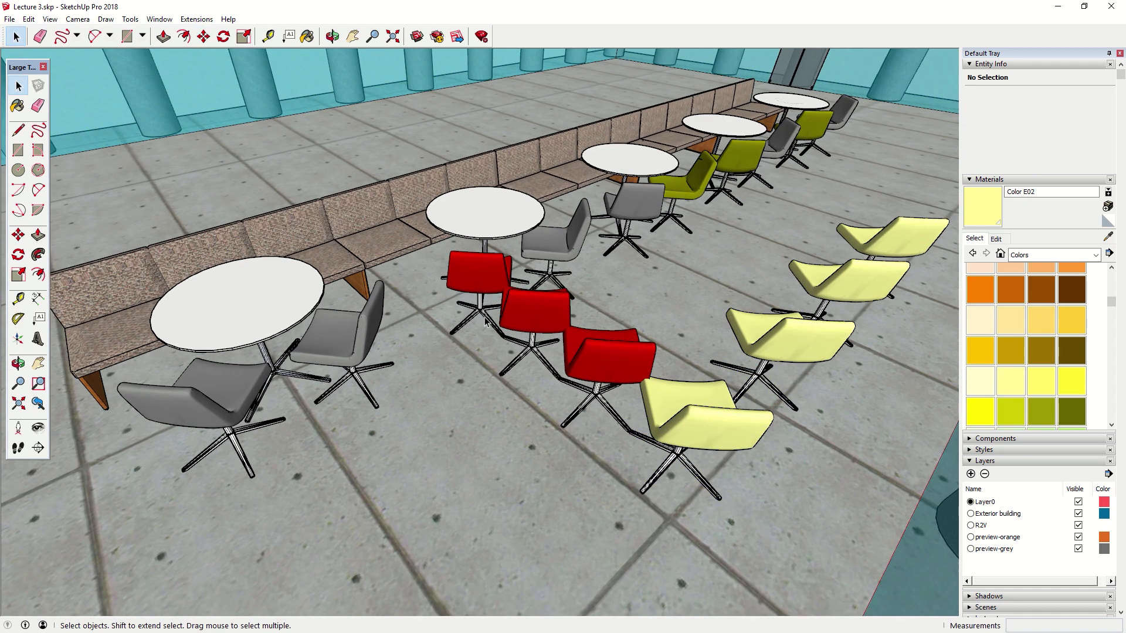
pyautogui.scroll(-4, 800, 343)
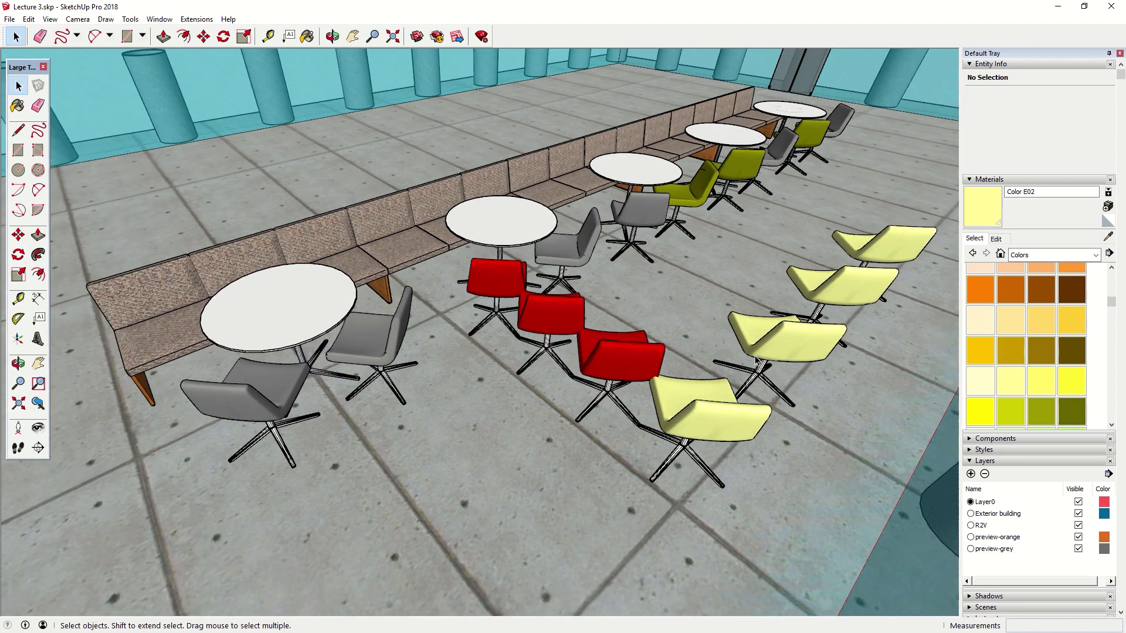
pyautogui.scroll(-1, 599, 345)
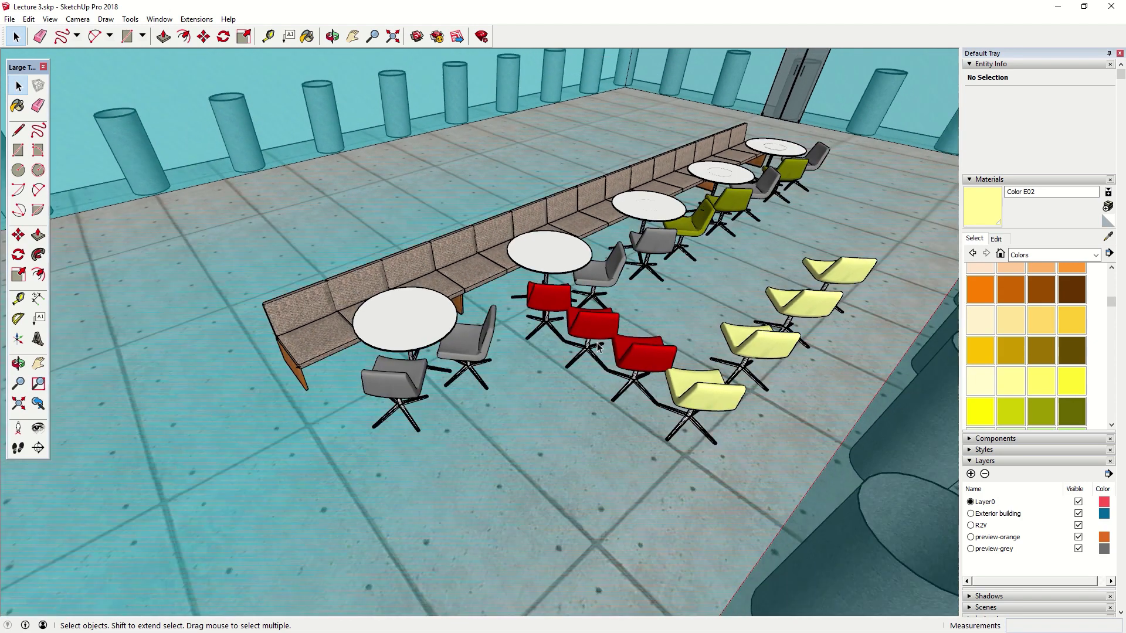
pyautogui.scroll(-2, 598, 346)
pyautogui.moveTo(598, 347); pyautogui.dragTo(658, 324, button='middle')
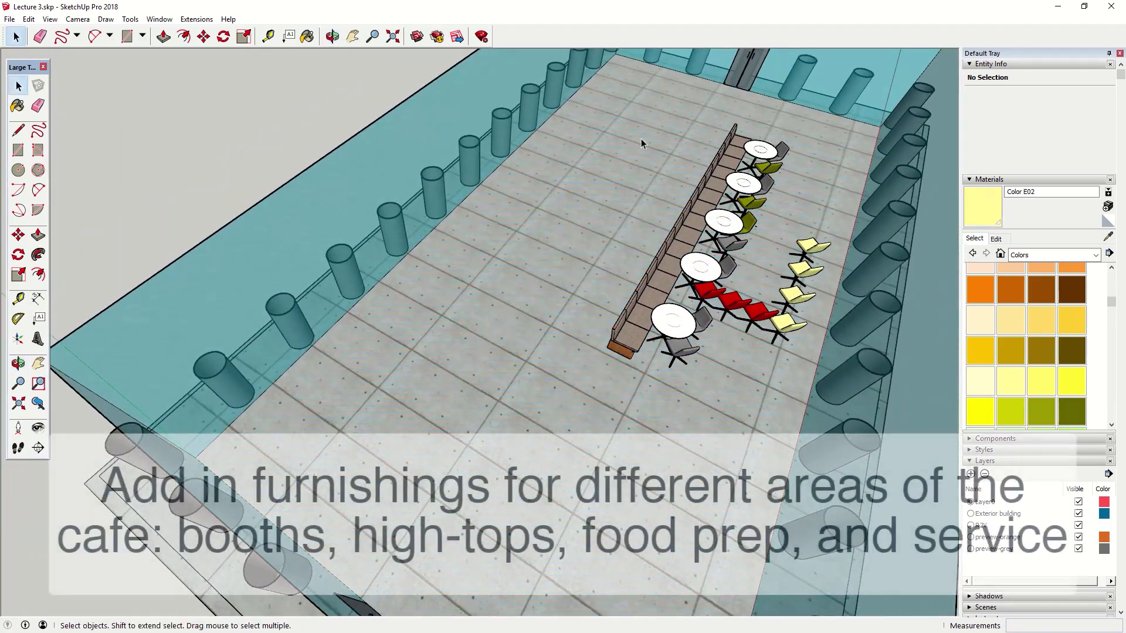
pyautogui.moveTo(643, 369); pyautogui.dragTo(657, 456, button='middle')
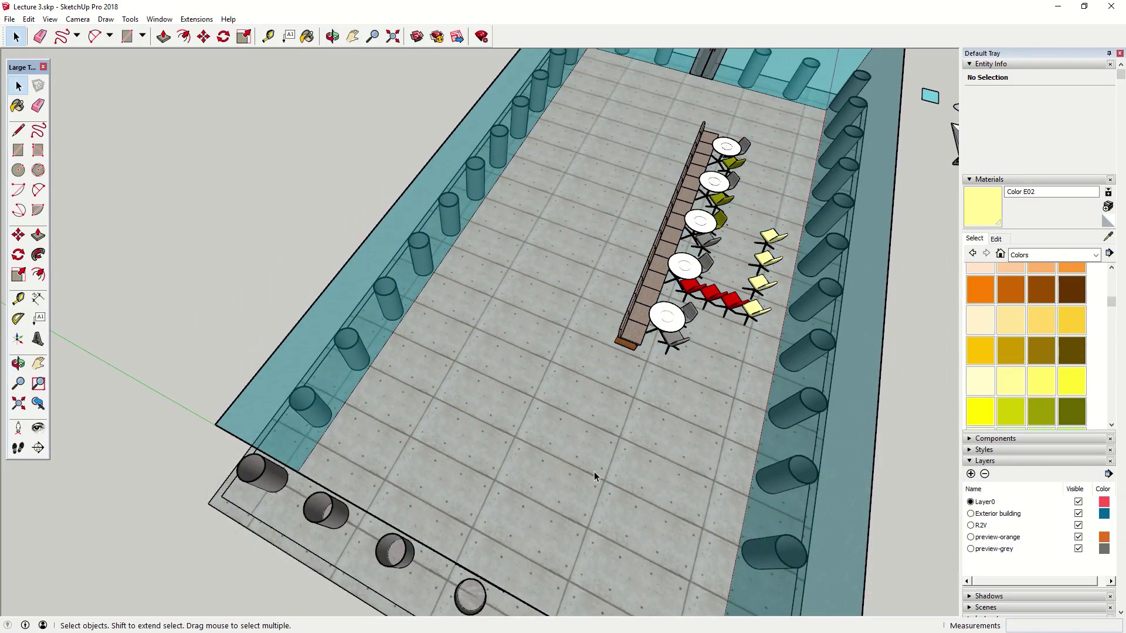
pyautogui.moveTo(536, 495); pyautogui.dragTo(624, 435, button='middle')
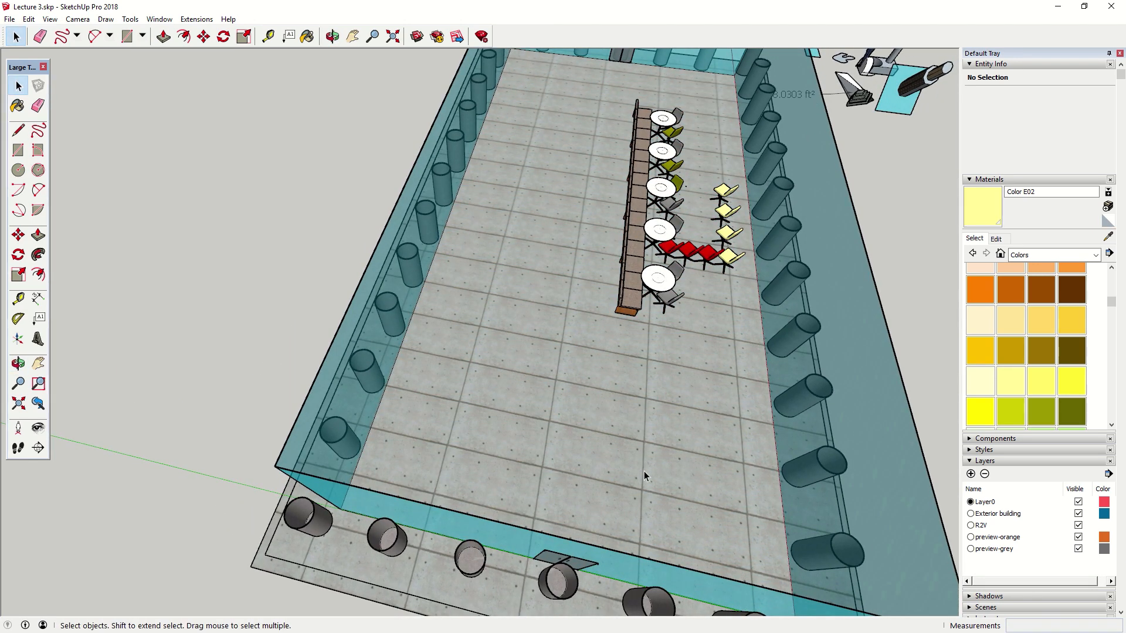
# - Draw an L-shaped counter outline on the floor beyond the bench's near end, about 12' 6" by 16' 4" and 2' wide
pyautogui.click(18, 131)
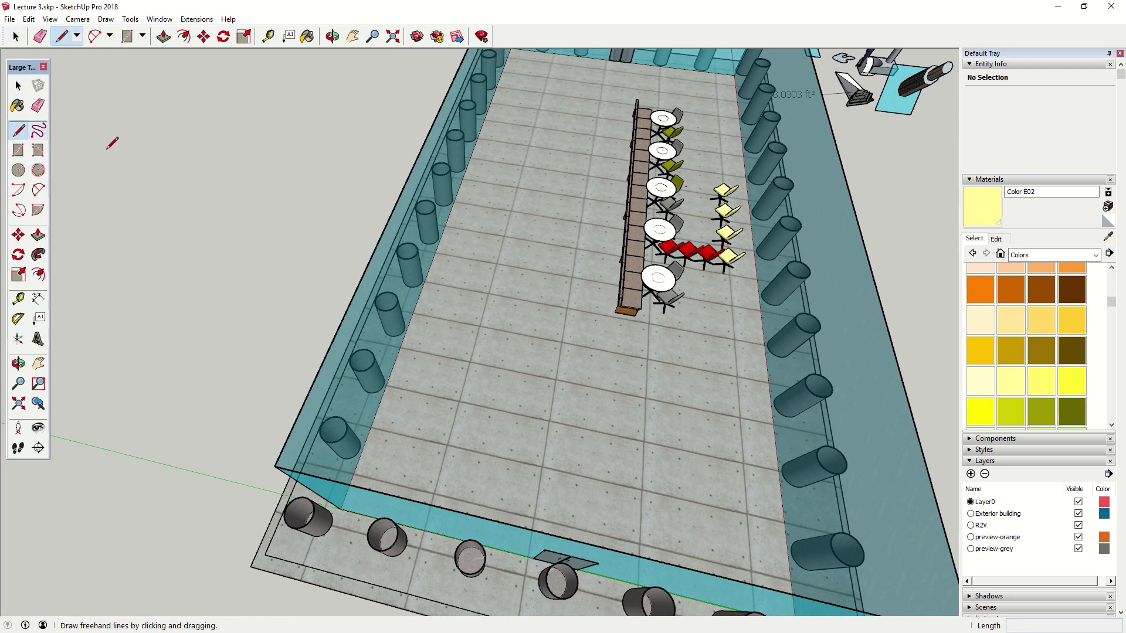
pyautogui.click(758, 370)
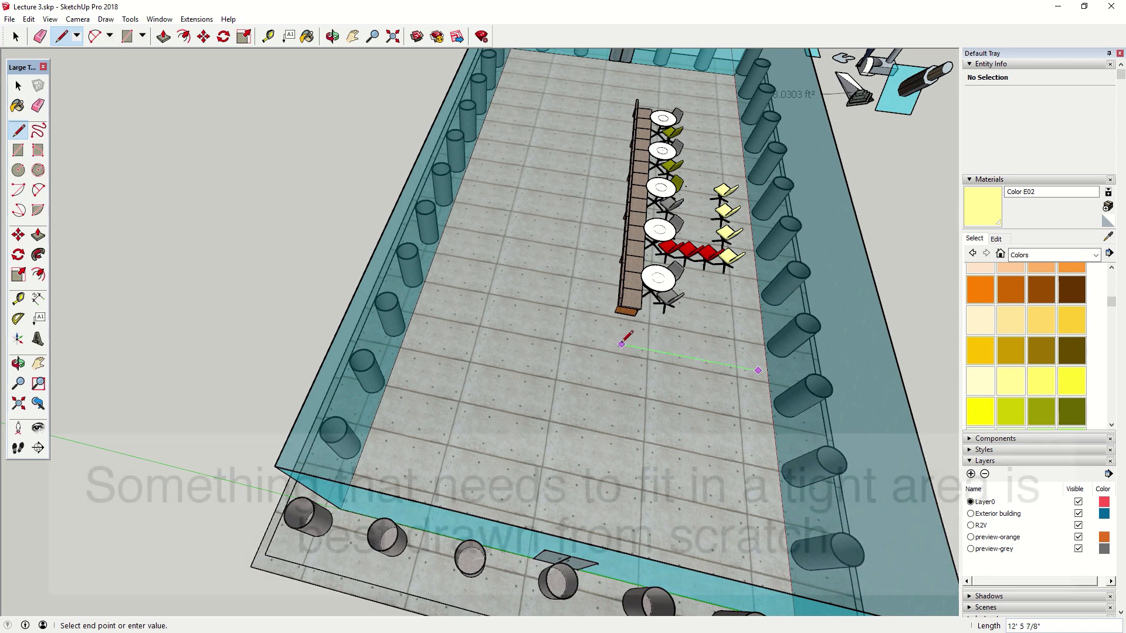
pyautogui.write('17\' 6 1/8"')
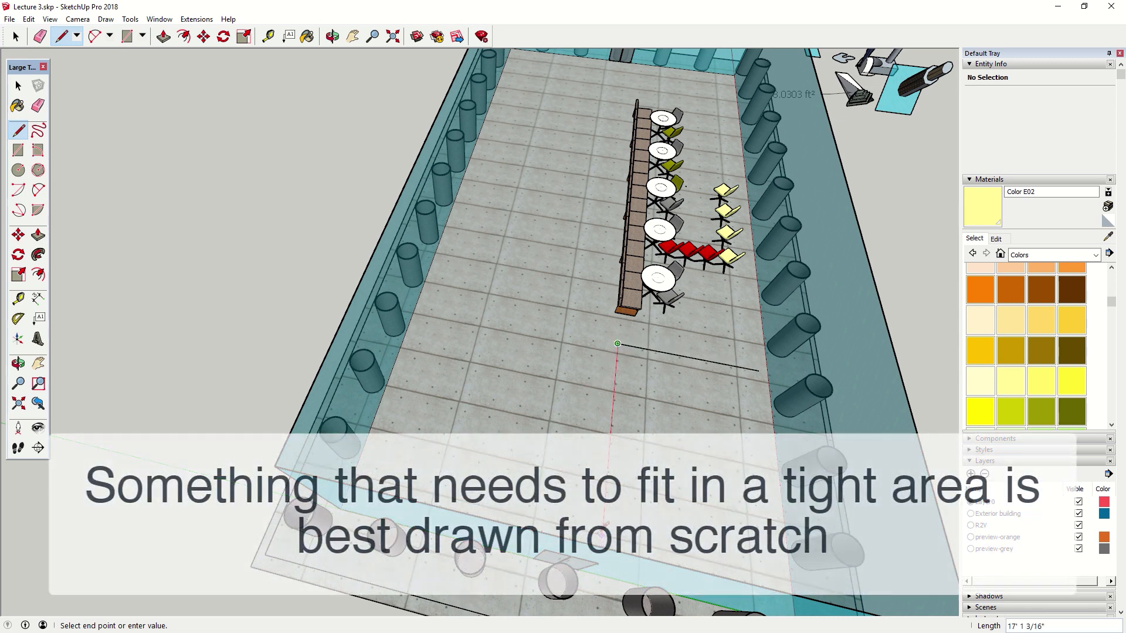
pyautogui.moveTo(610, 528); pyautogui.dragTo(604, 543, button='middle')
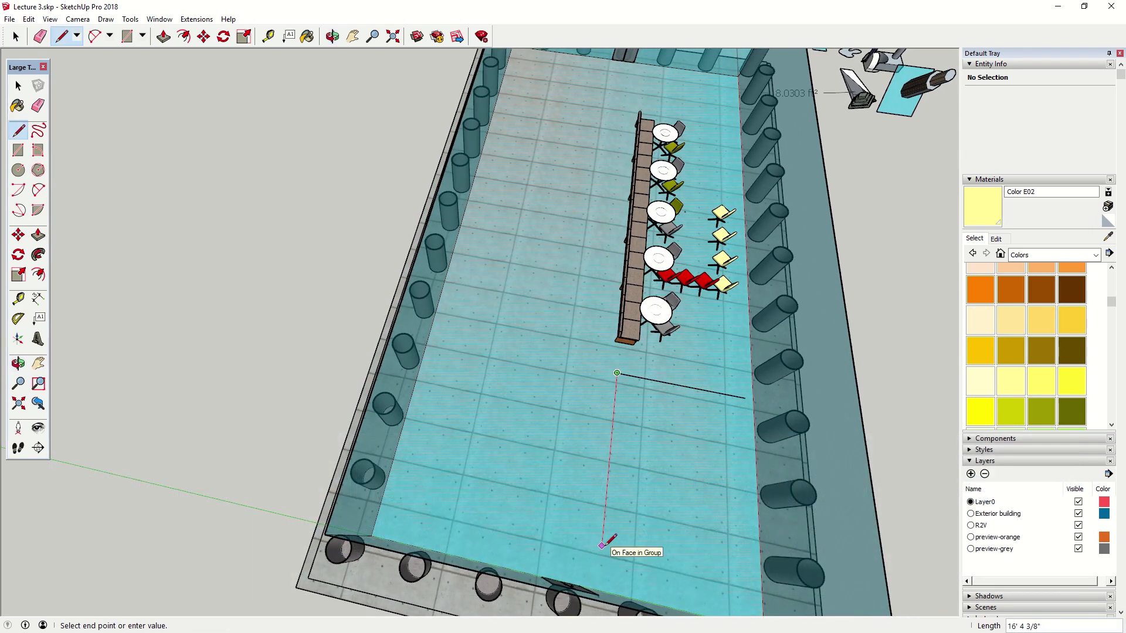
pyautogui.click(602, 546)
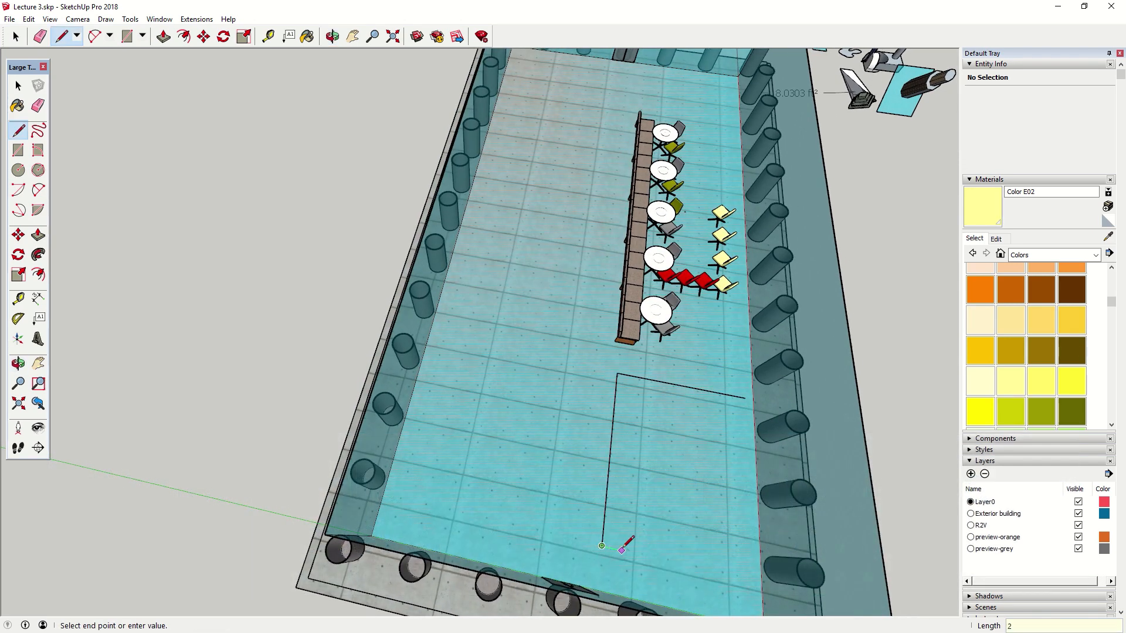
pyautogui.click(625, 552)
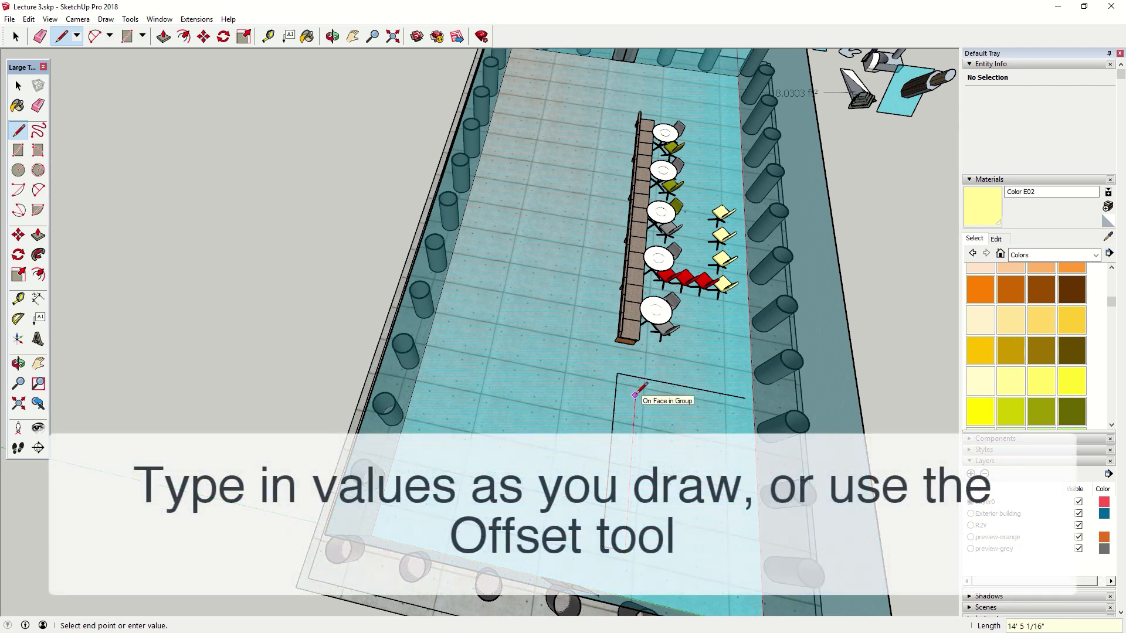
pyautogui.click(635, 393)
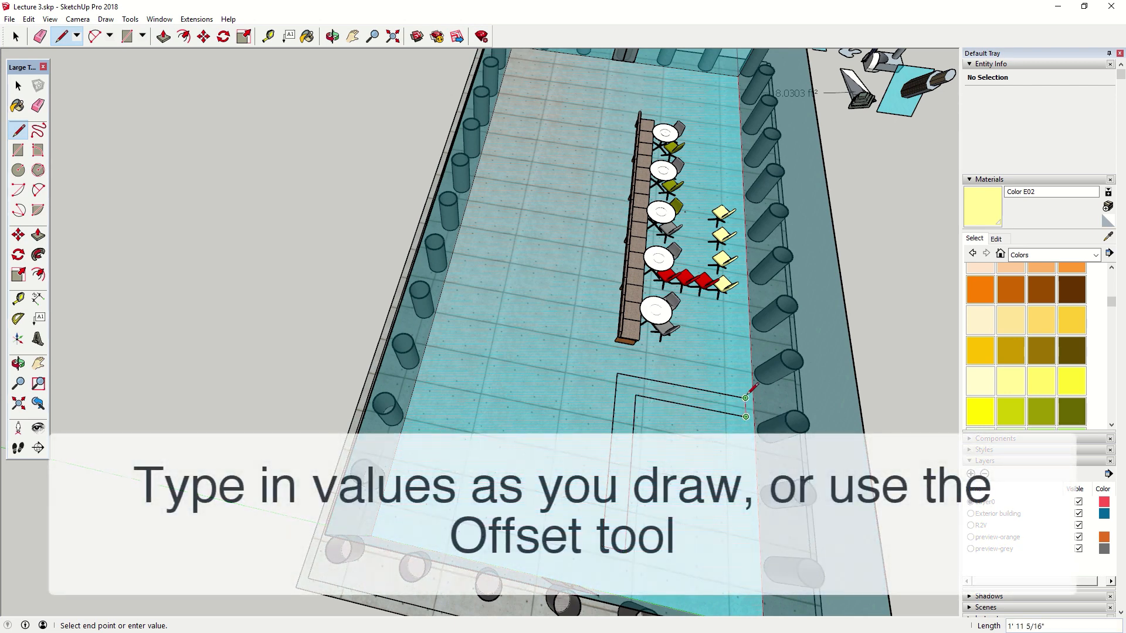
pyautogui.click(745, 417)
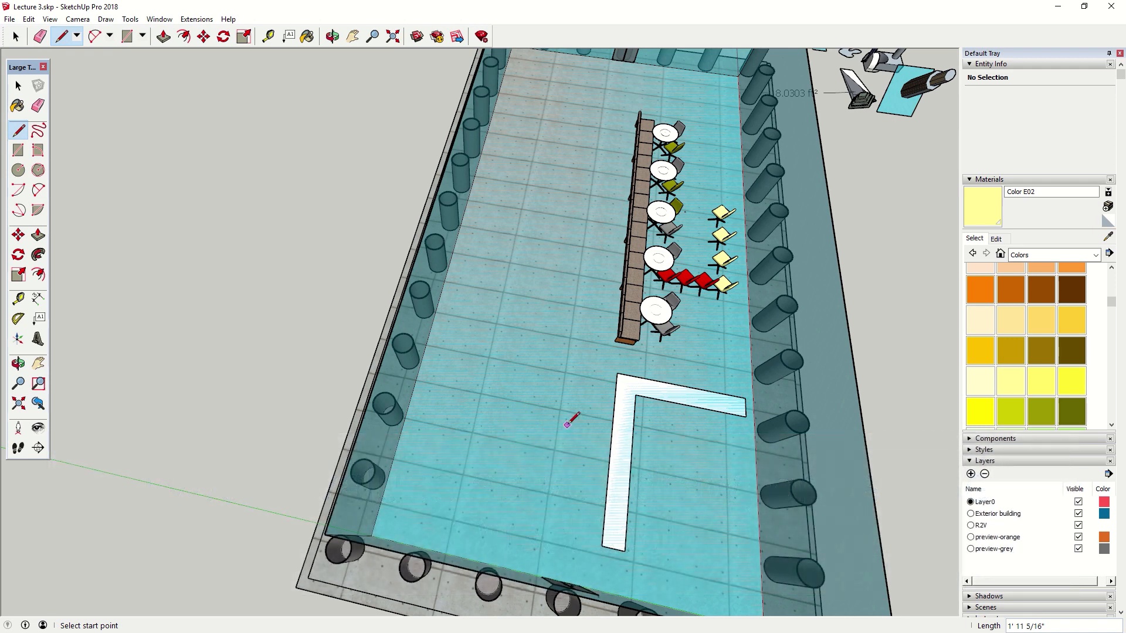
# - Push/Pull the L-shaped counter face up to a height of 3'
pyautogui.press('p')
pyautogui.click(620, 432)
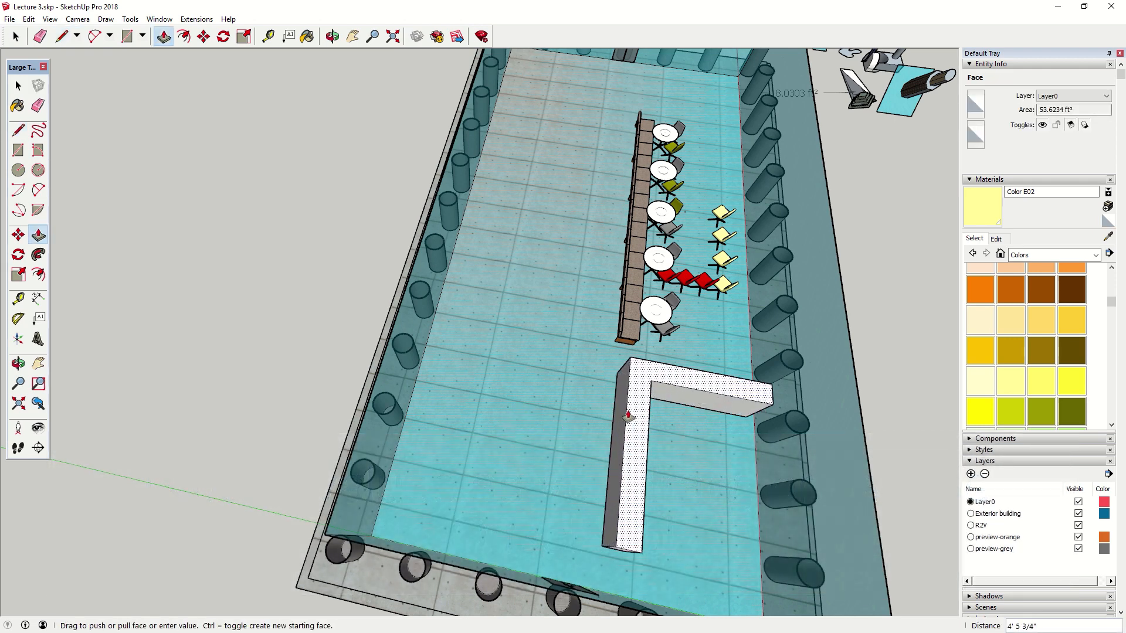
pyautogui.click(622, 419)
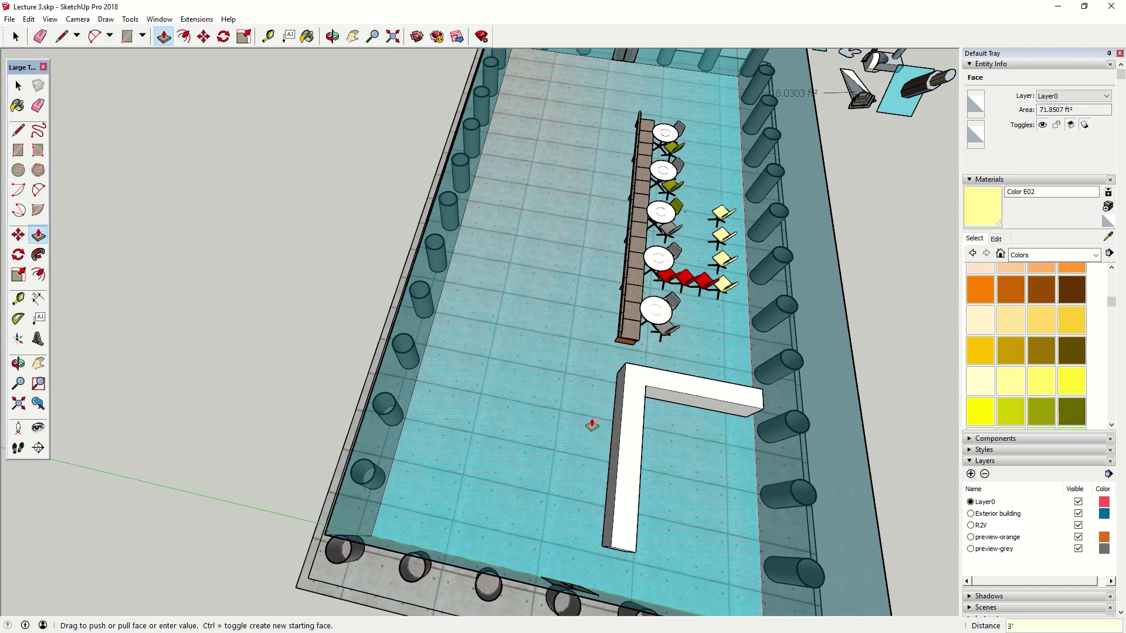
# - Select the whole L-shaped counter and make it a component named Counter
pyautogui.moveTo(594, 423); pyautogui.dragTo(473, 320, button='middle')
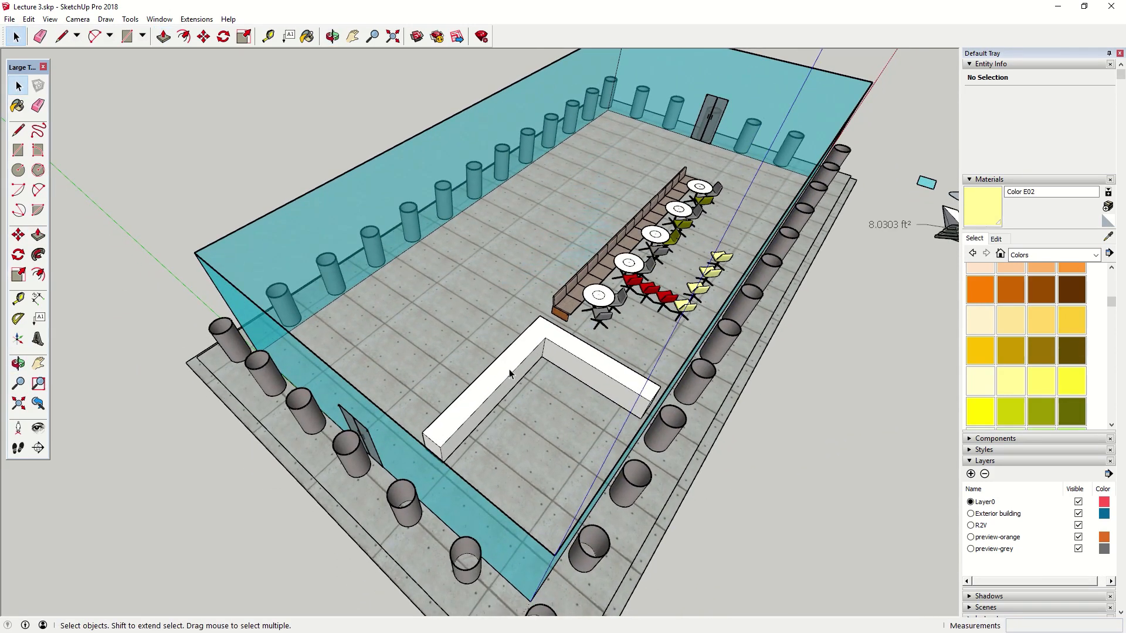
pyautogui.moveTo(554, 399); pyautogui.dragTo(564, 417, button='middle')
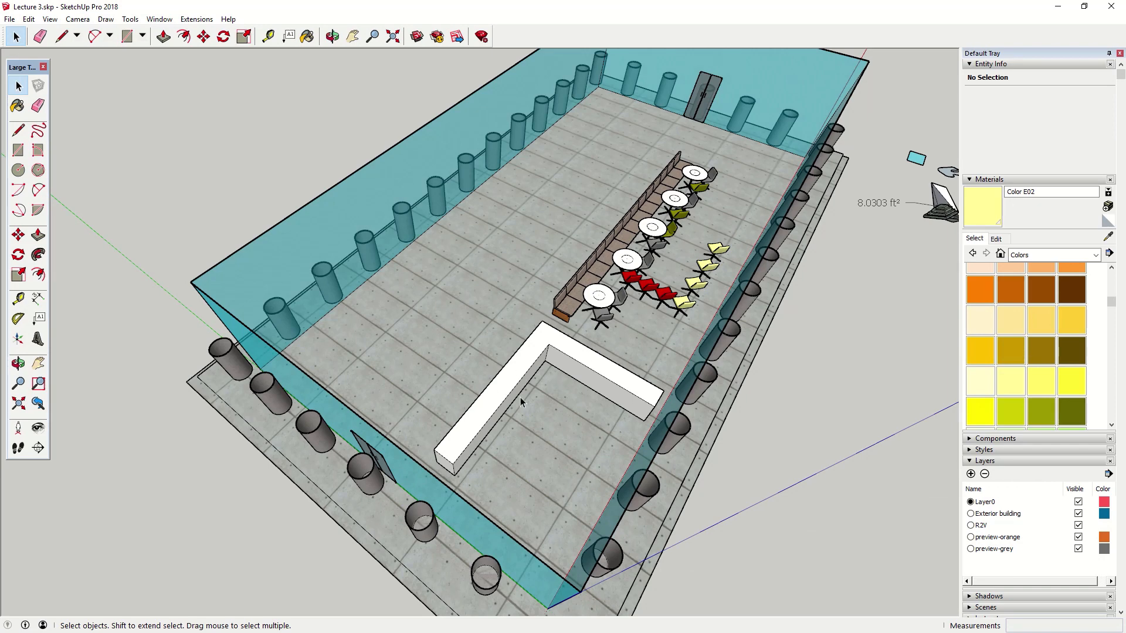
pyautogui.doubleClick(496, 398)
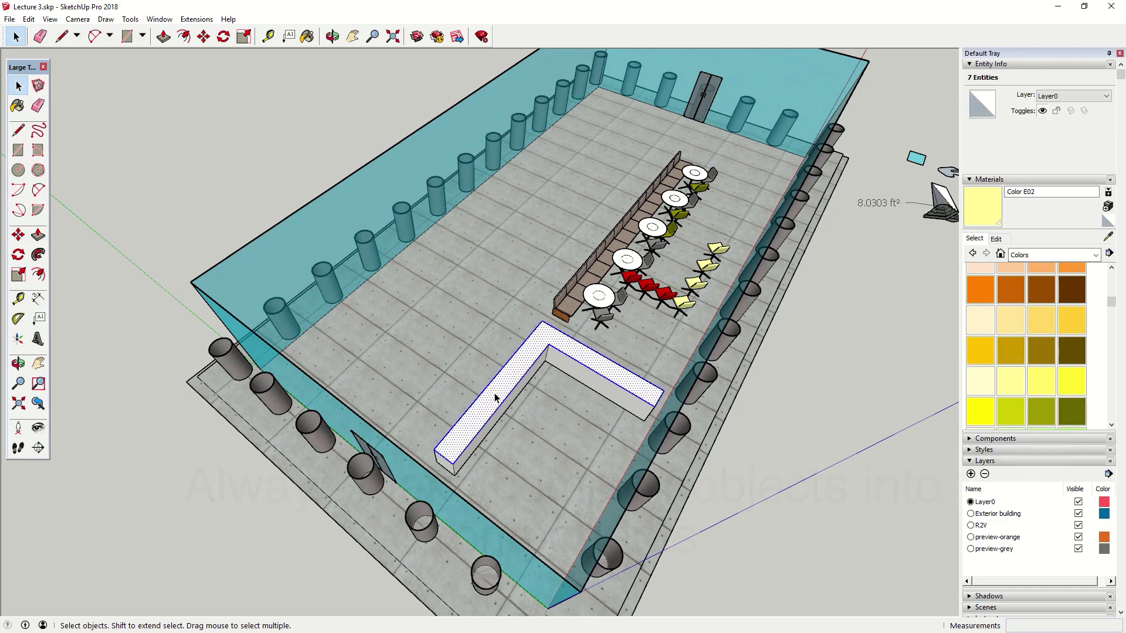
pyautogui.click(494, 396)
pyautogui.rightClick(489, 400)
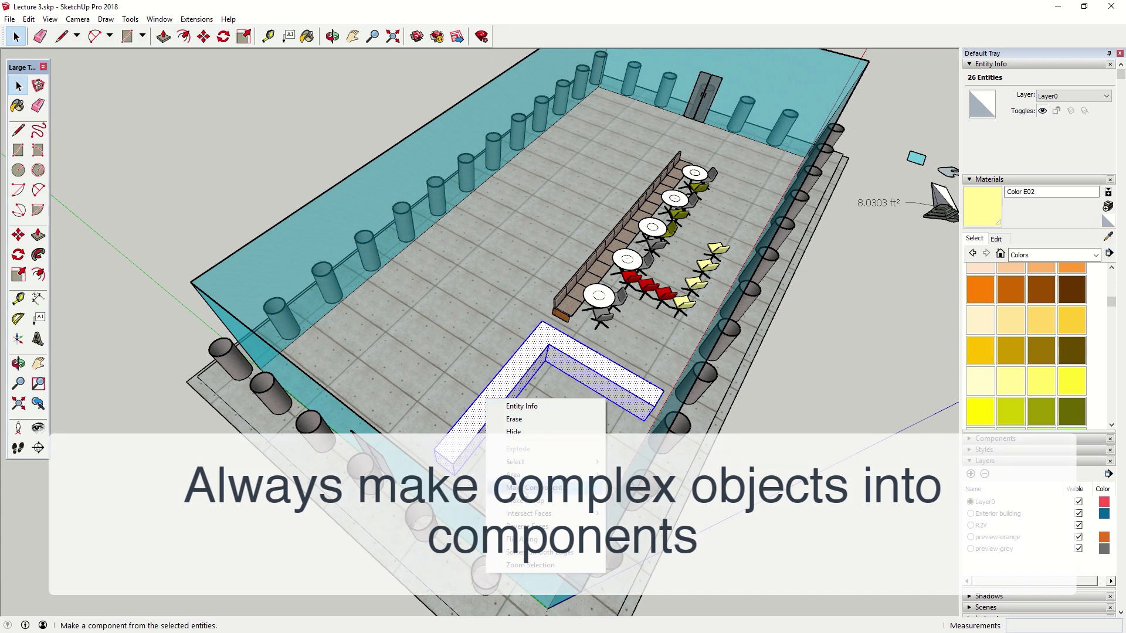
pyautogui.click(522, 487)
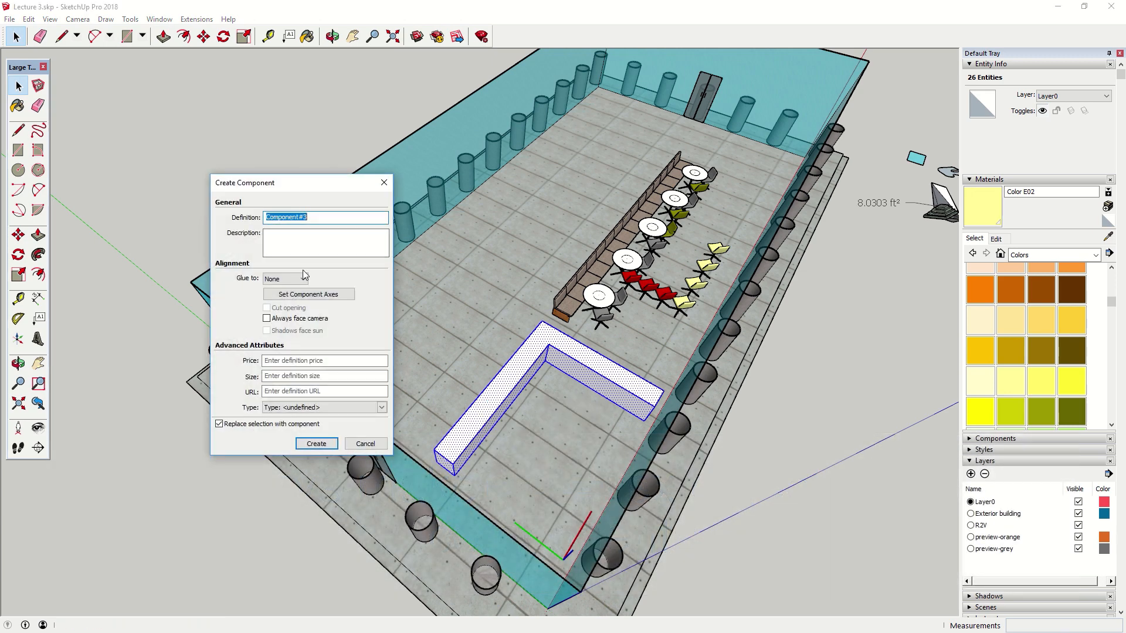
pyautogui.write('Counter')
pyautogui.press('Return')
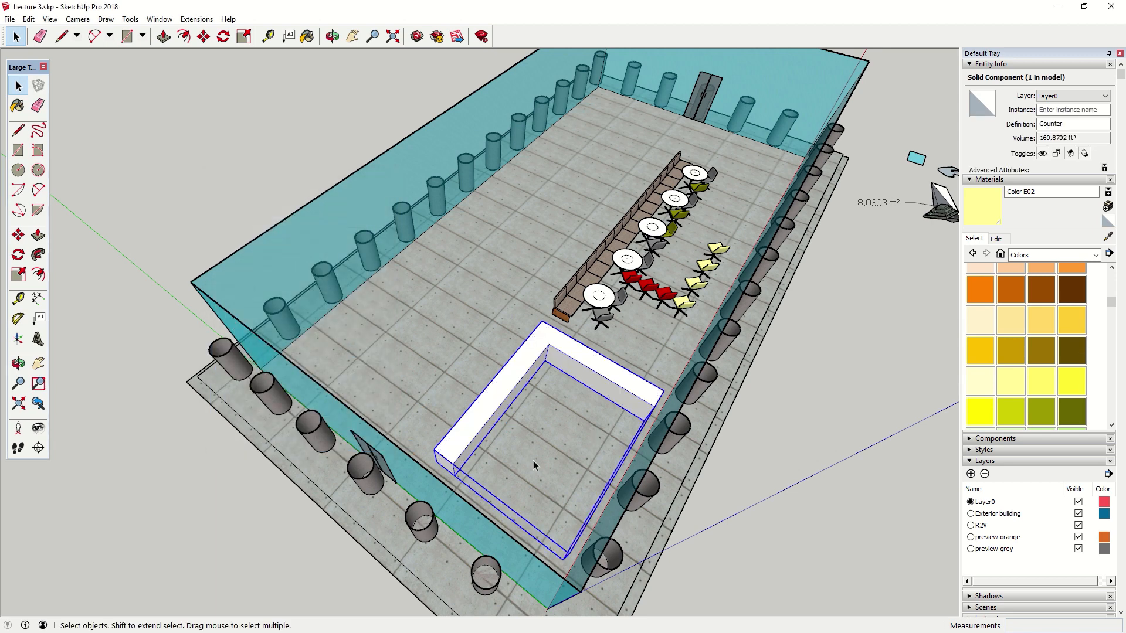
pyautogui.moveTo(515, 451); pyautogui.dragTo(566, 436, button='middle')
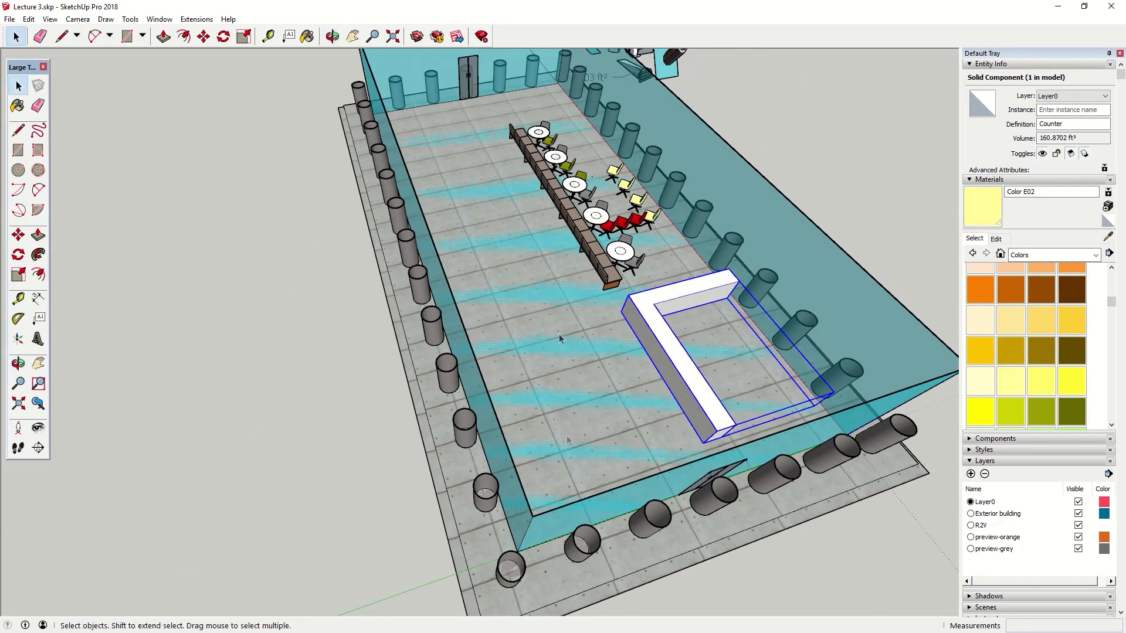
pyautogui.moveTo(558, 334); pyautogui.dragTo(602, 346, button='middle')
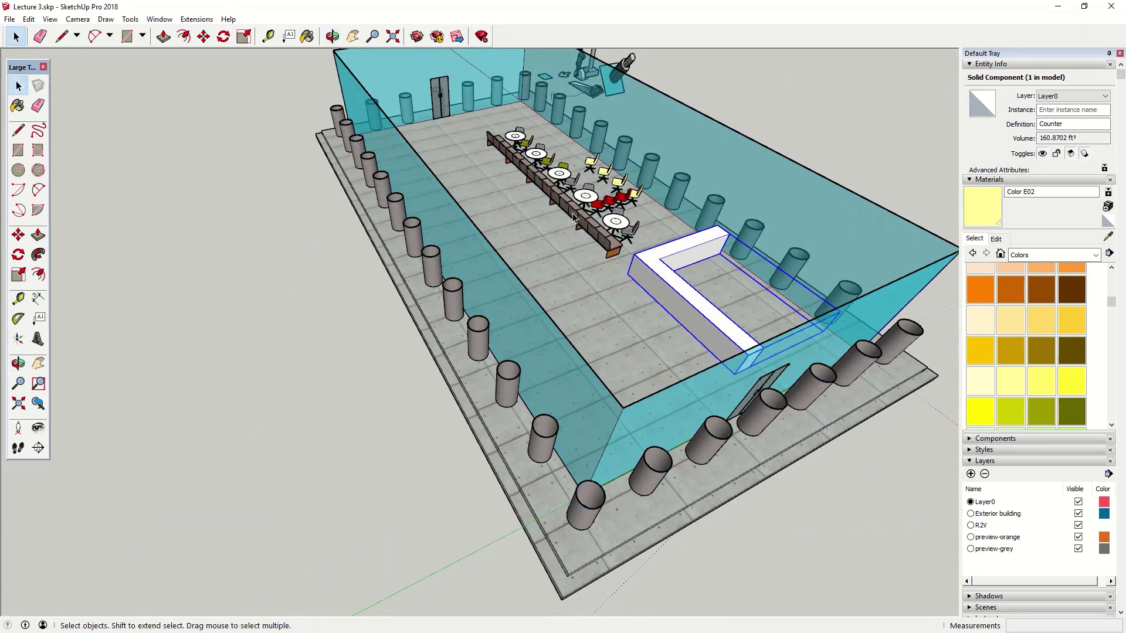
# - Open the exterior base group and delete its large inner floor face beneath the cafe
pyautogui.moveTo(603, 293); pyautogui.dragTo(460, 297, button='middle')
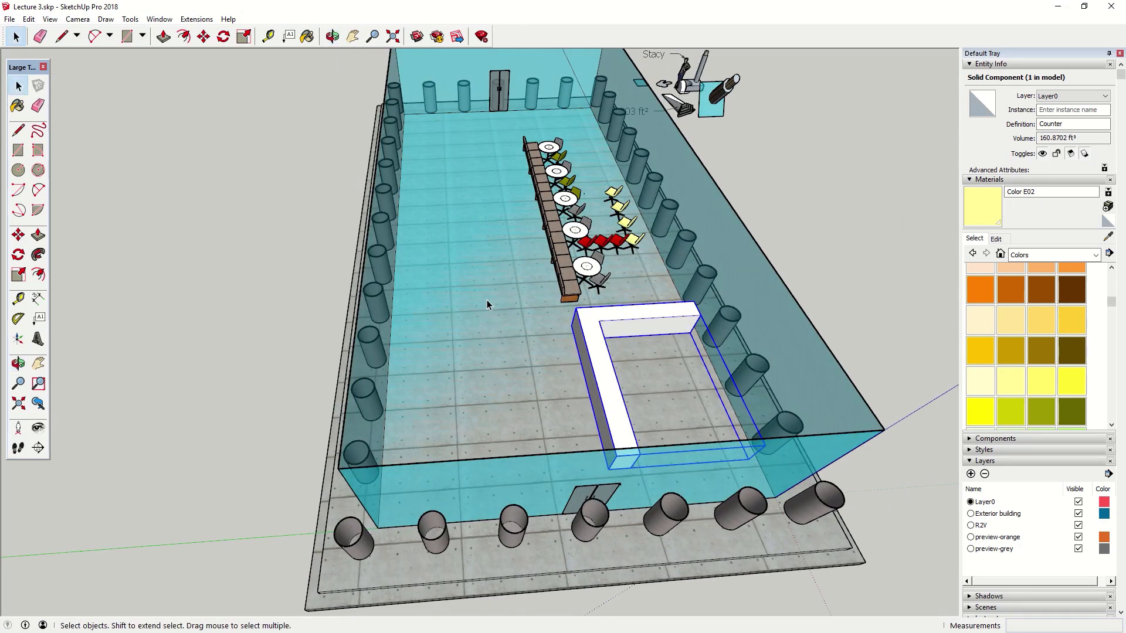
pyautogui.moveTo(428, 381); pyautogui.dragTo(491, 346, button='middle')
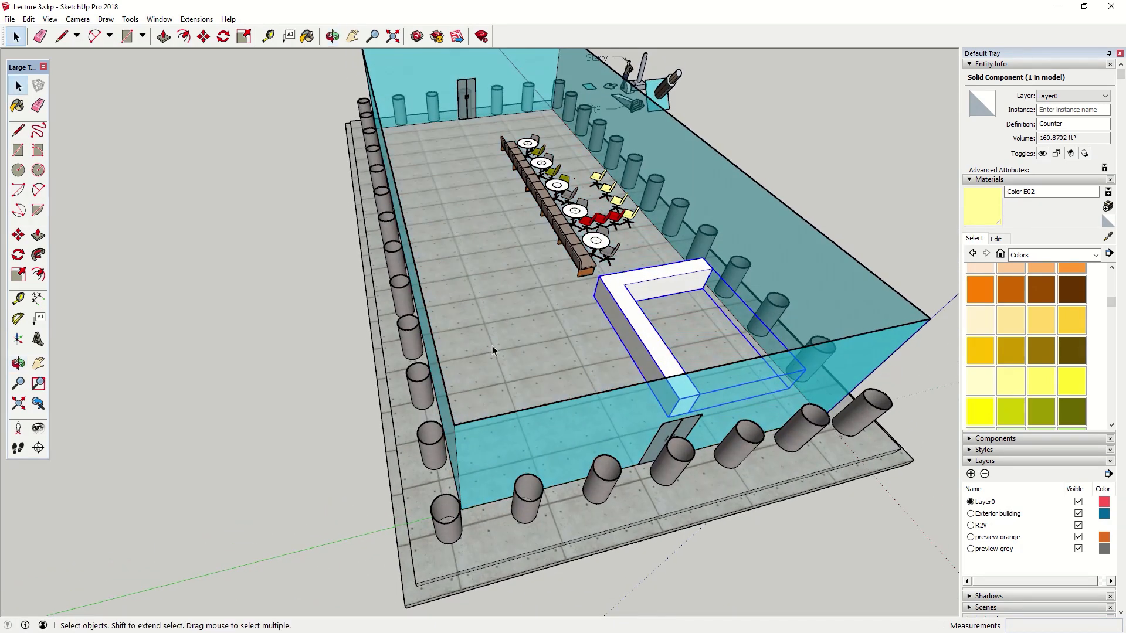
pyautogui.click(469, 488)
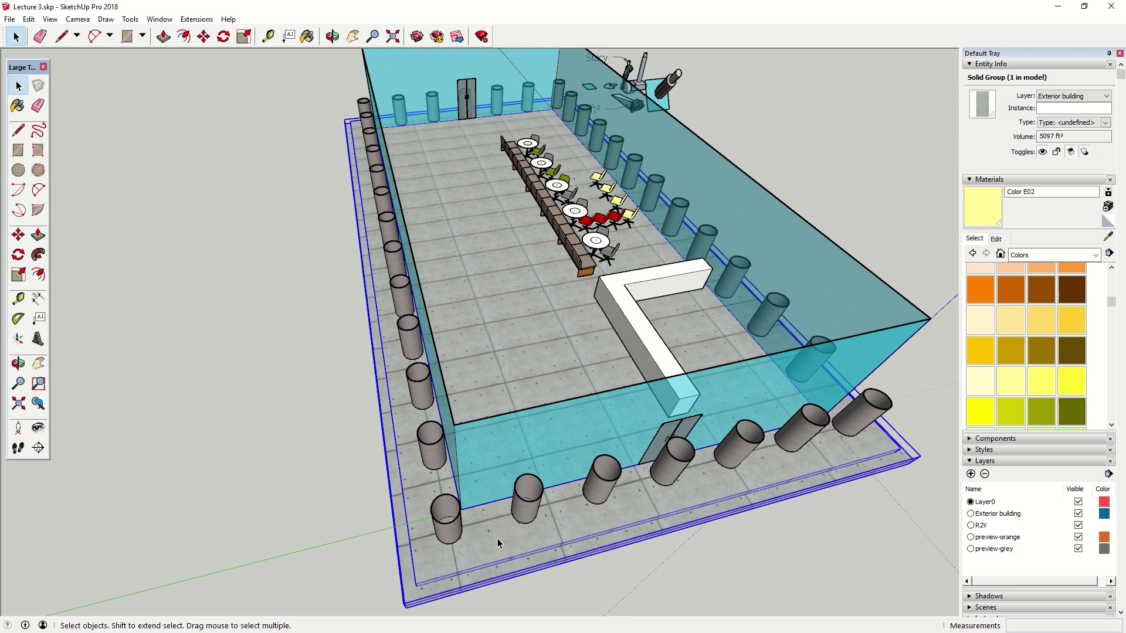
pyautogui.doubleClick(498, 539)
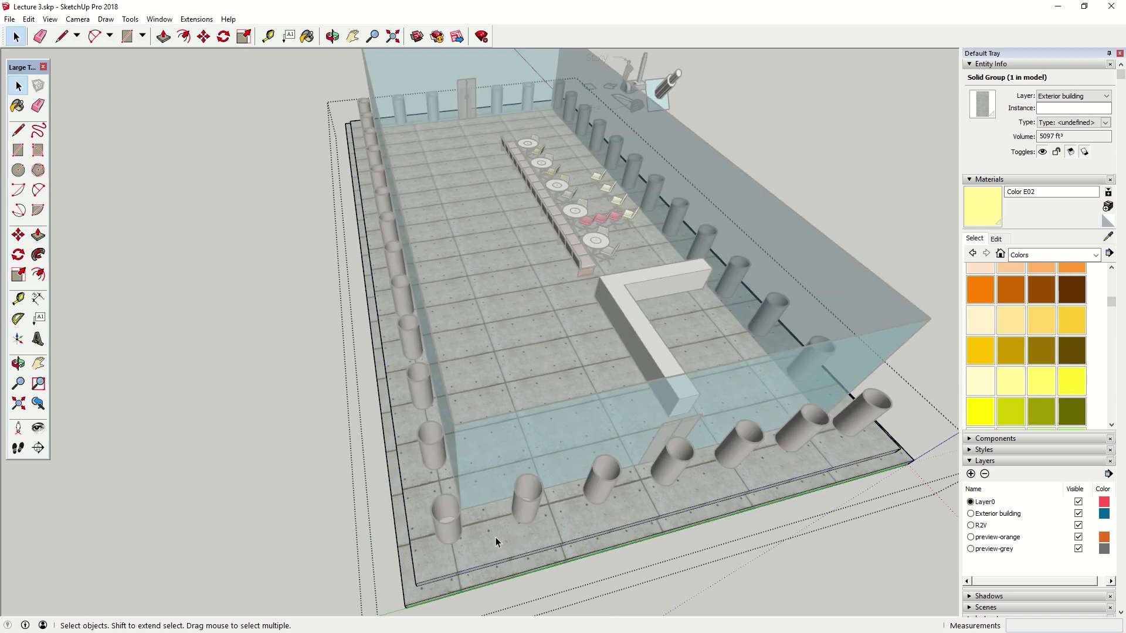
pyautogui.click(515, 343)
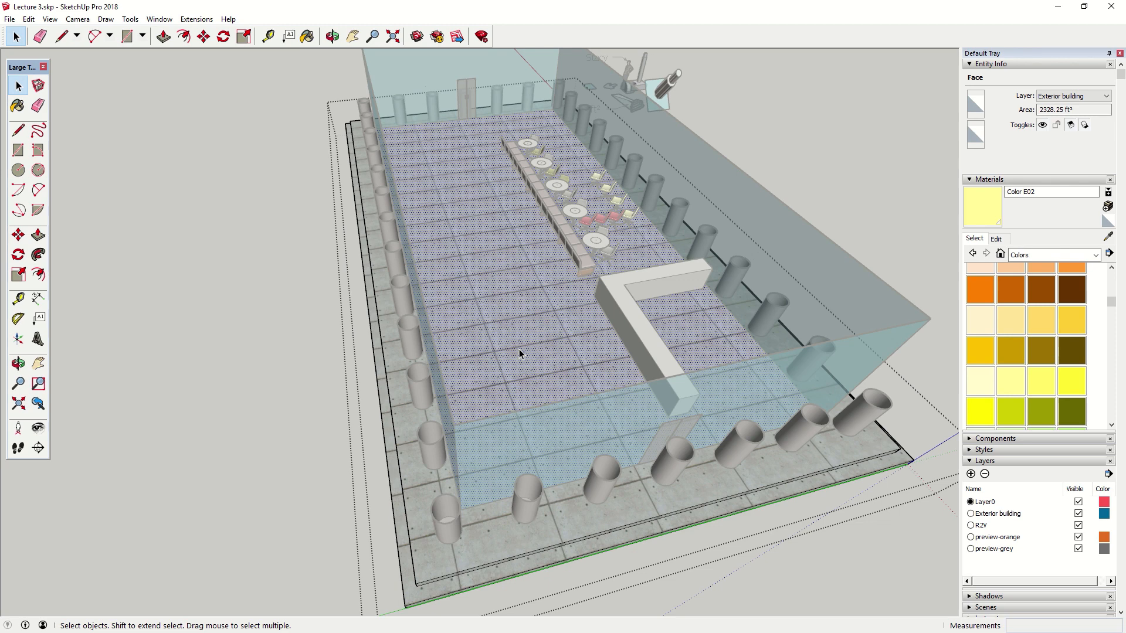
pyautogui.press('Delete')
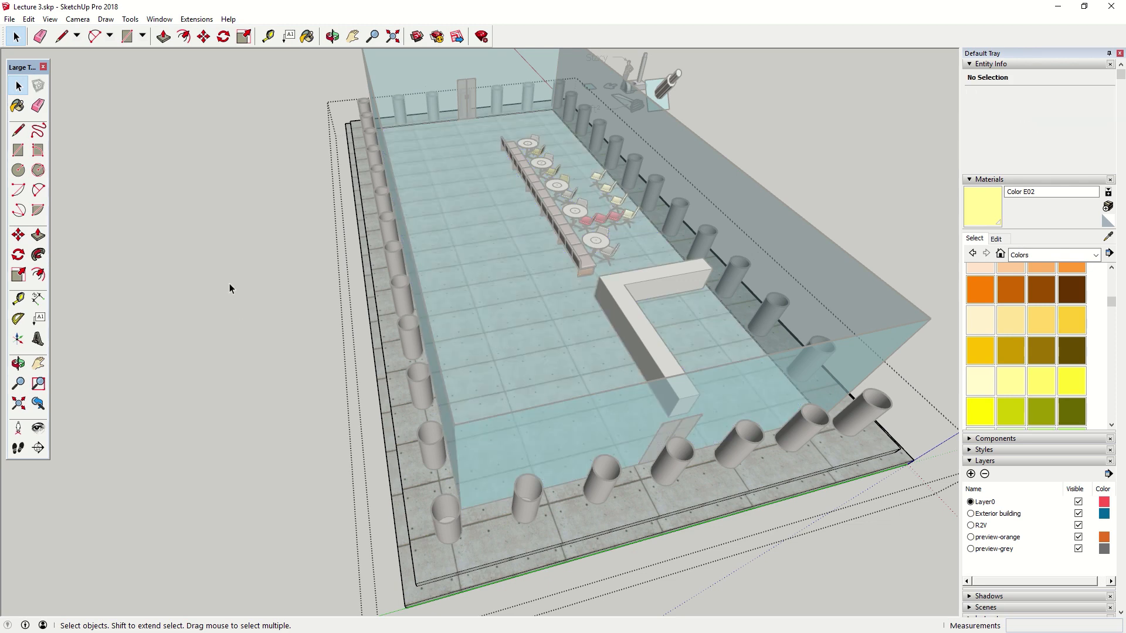
# - Paint the floor face inside the cafe group with a Tile material, trying Encaustic Tile Circular 01 and settling on Square Glass Tile 01
pyautogui.moveTo(244, 284); pyautogui.dragTo(512, 346, button='middle')
pyautogui.click(490, 314)
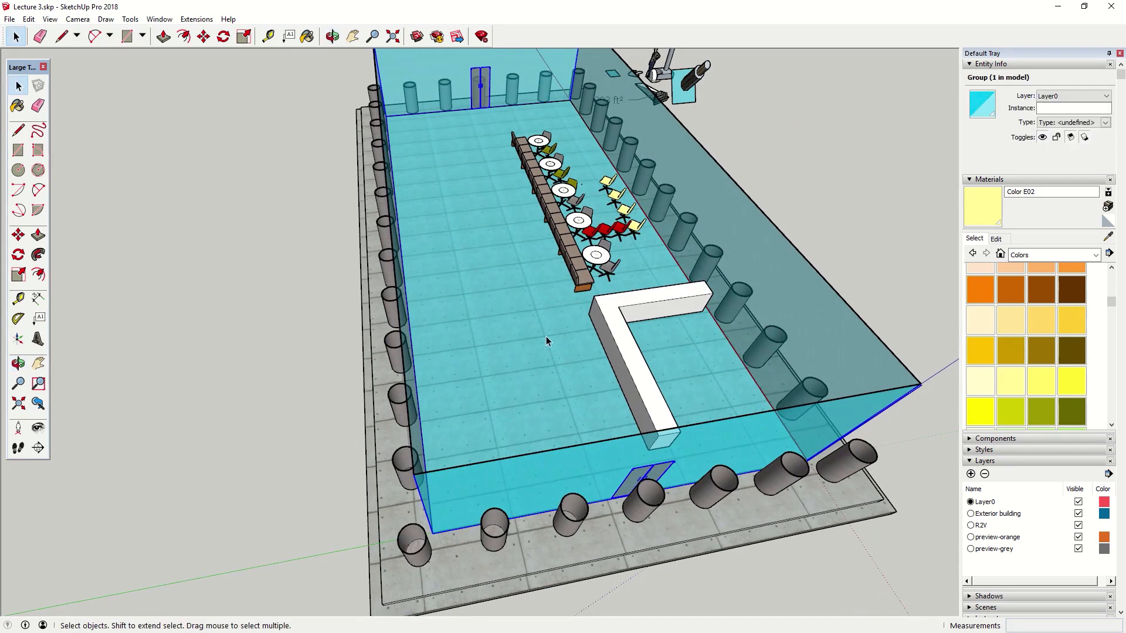
pyautogui.doubleClick(558, 350)
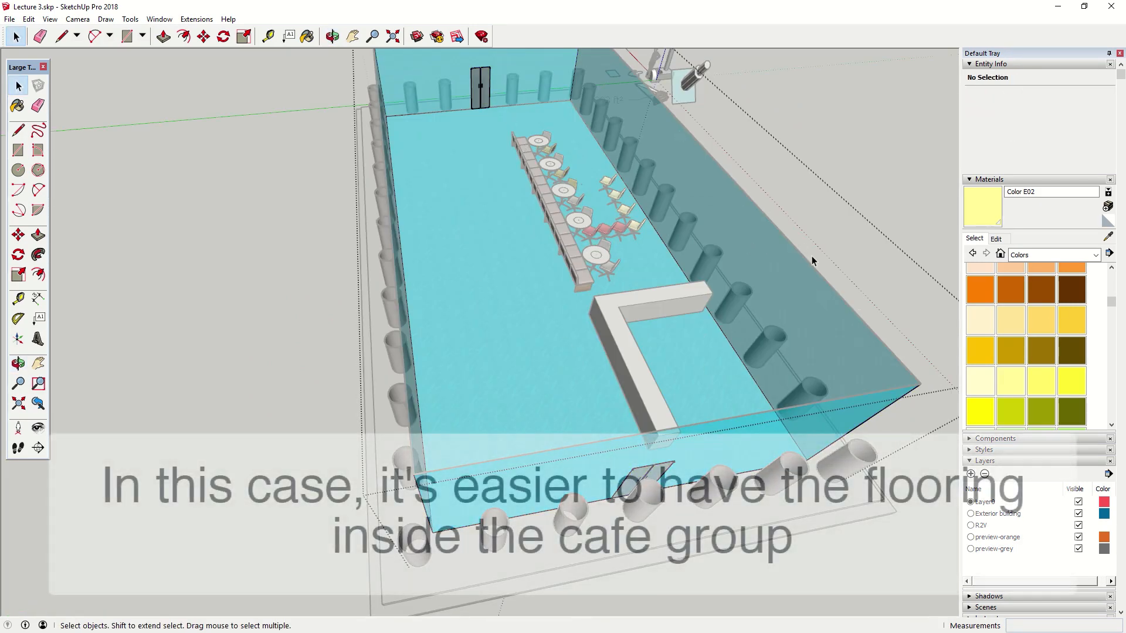
pyautogui.click(1087, 255)
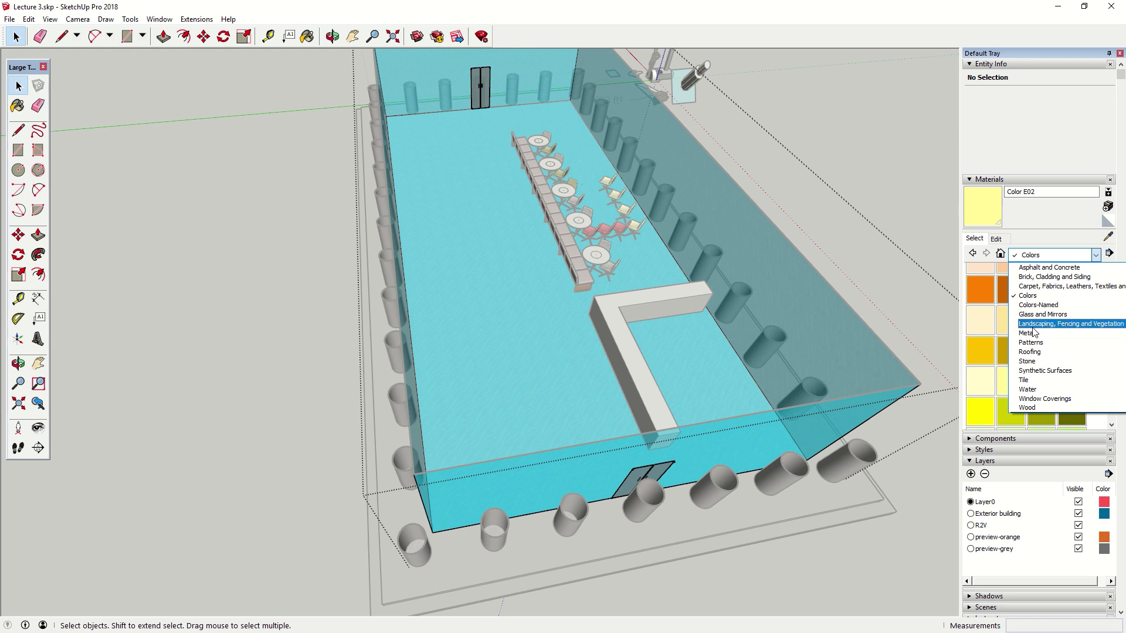
pyautogui.click(1045, 287)
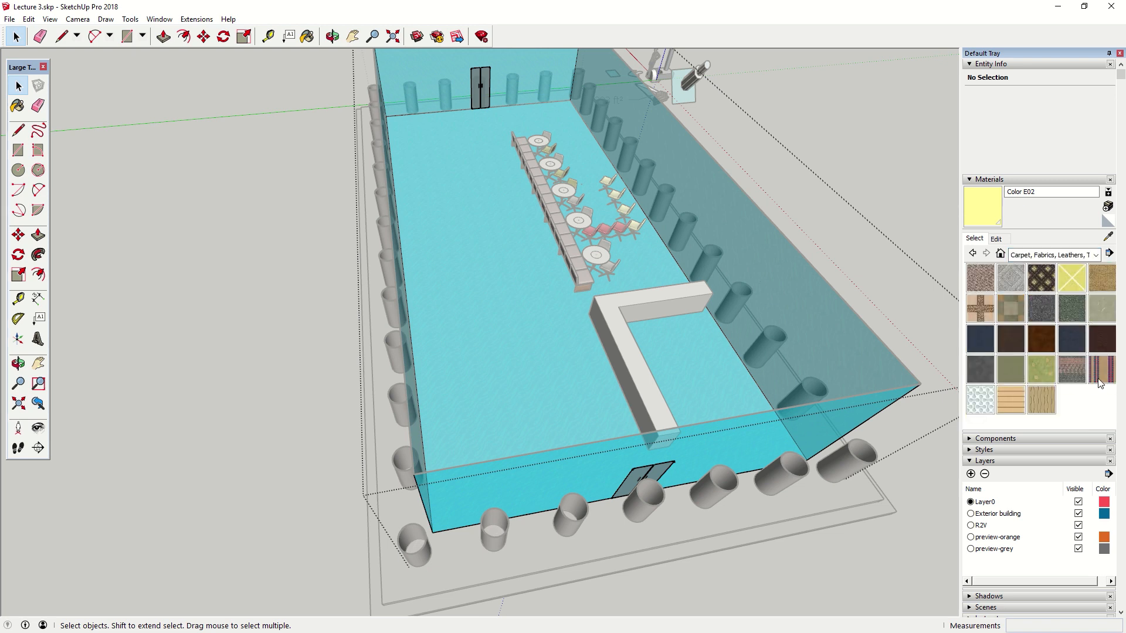
pyautogui.click(1056, 255)
pyautogui.click(1032, 386)
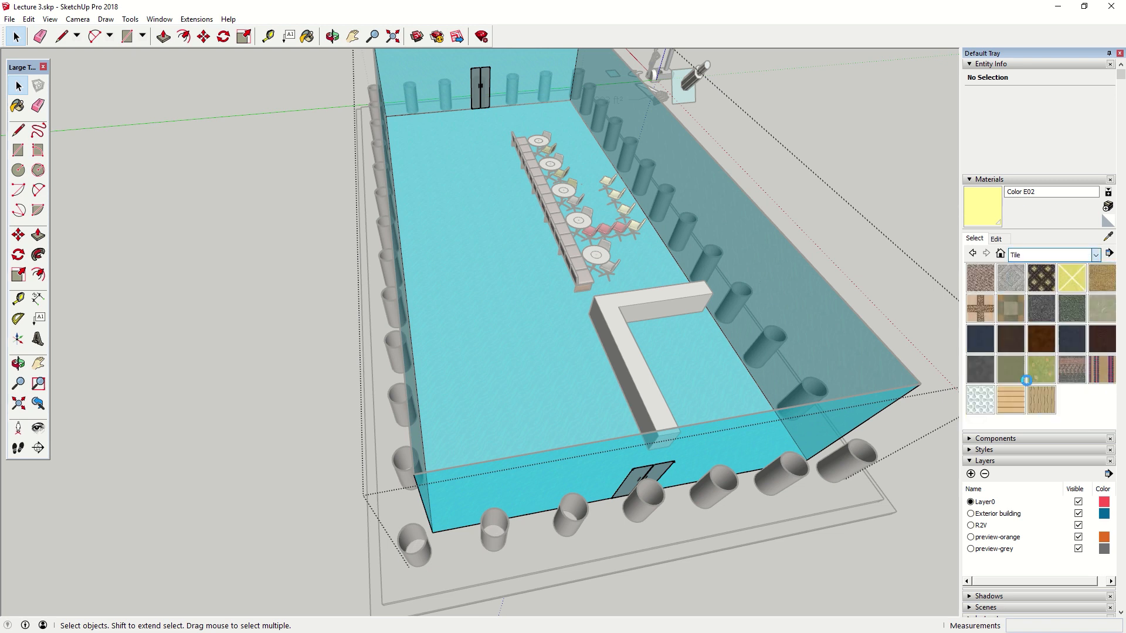
pyautogui.click(1072, 278)
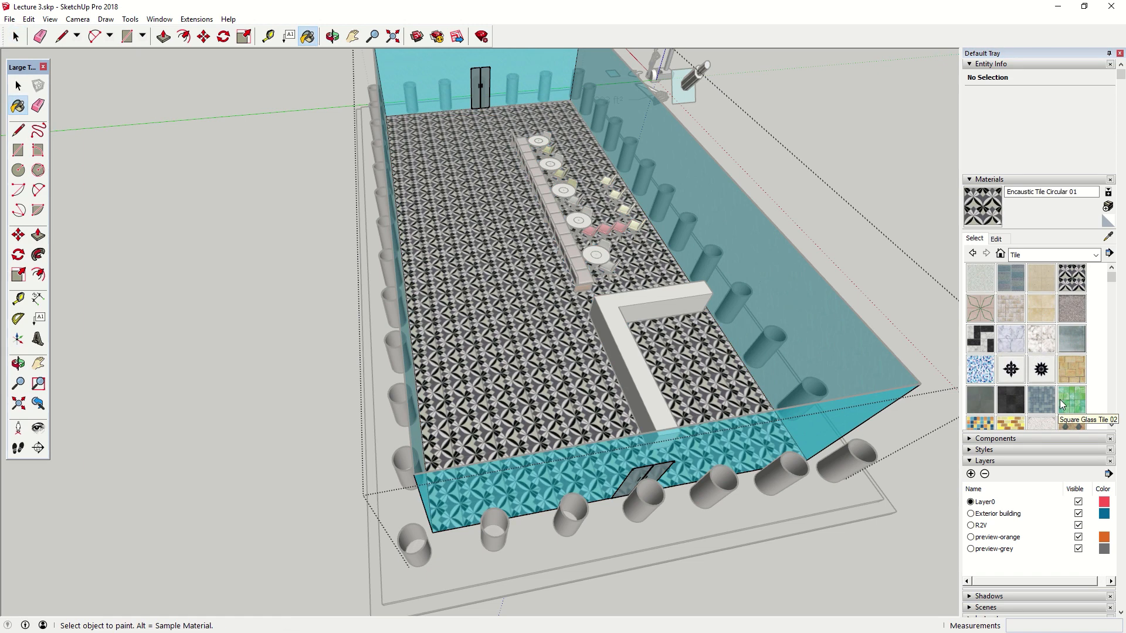
pyautogui.click(1044, 399)
pyautogui.click(505, 349)
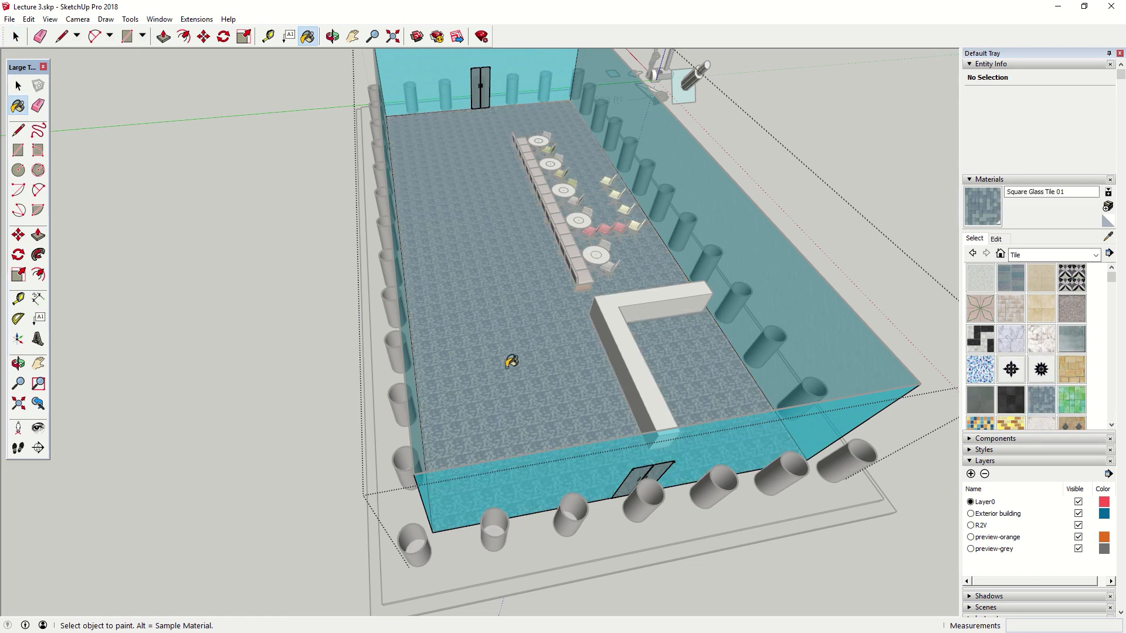
pyautogui.press('space')
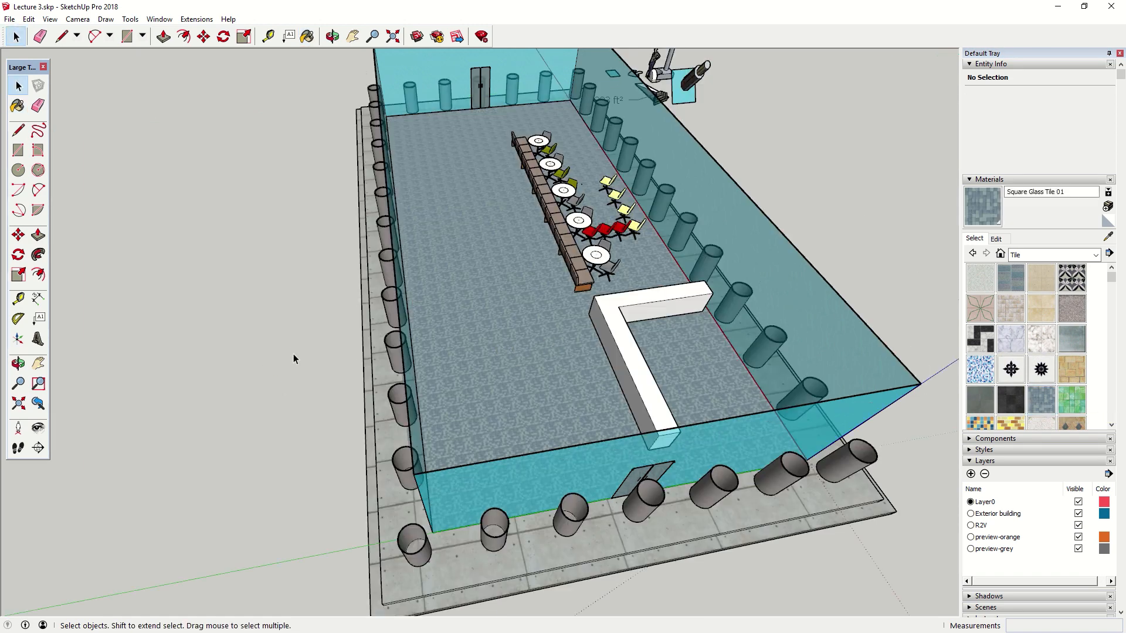
# - Inside the cafe group, move the near end wall's double door along the wall, entering a distance of 4
pyautogui.moveTo(284, 355); pyautogui.dragTo(234, 369, button='middle')
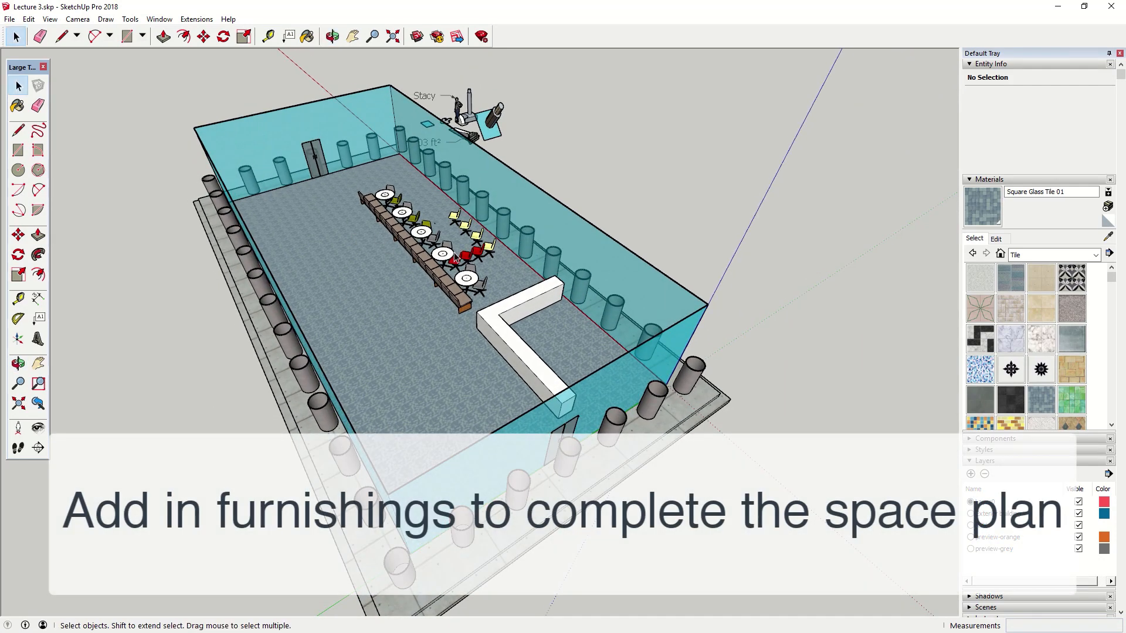
pyautogui.click(555, 431)
pyautogui.doubleClick(559, 441)
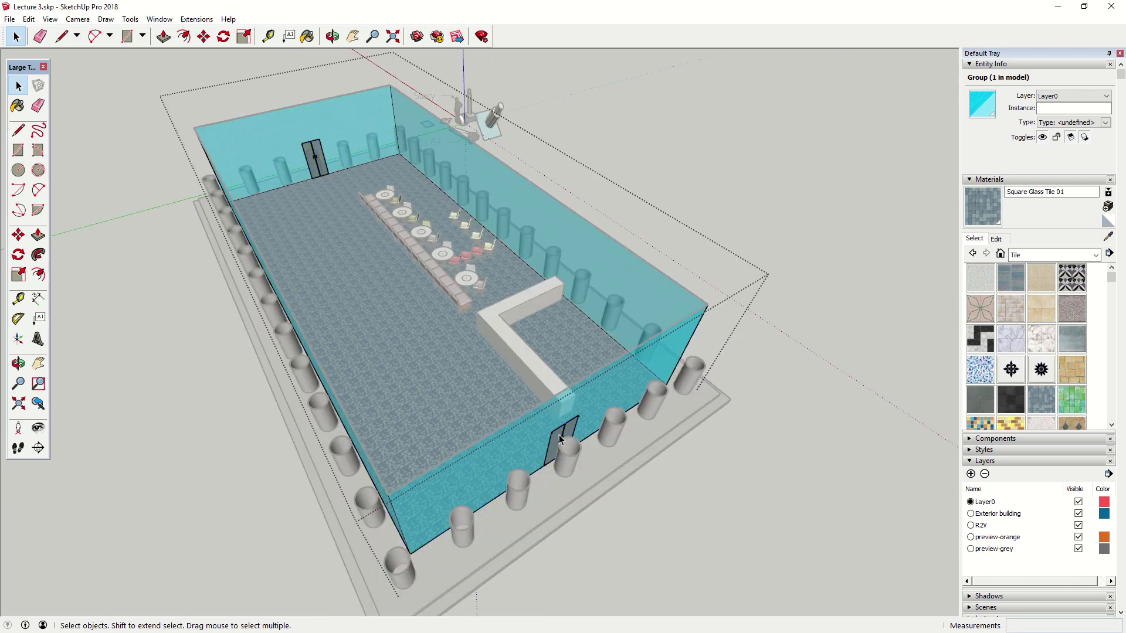
pyautogui.click(561, 443)
pyautogui.press('m')
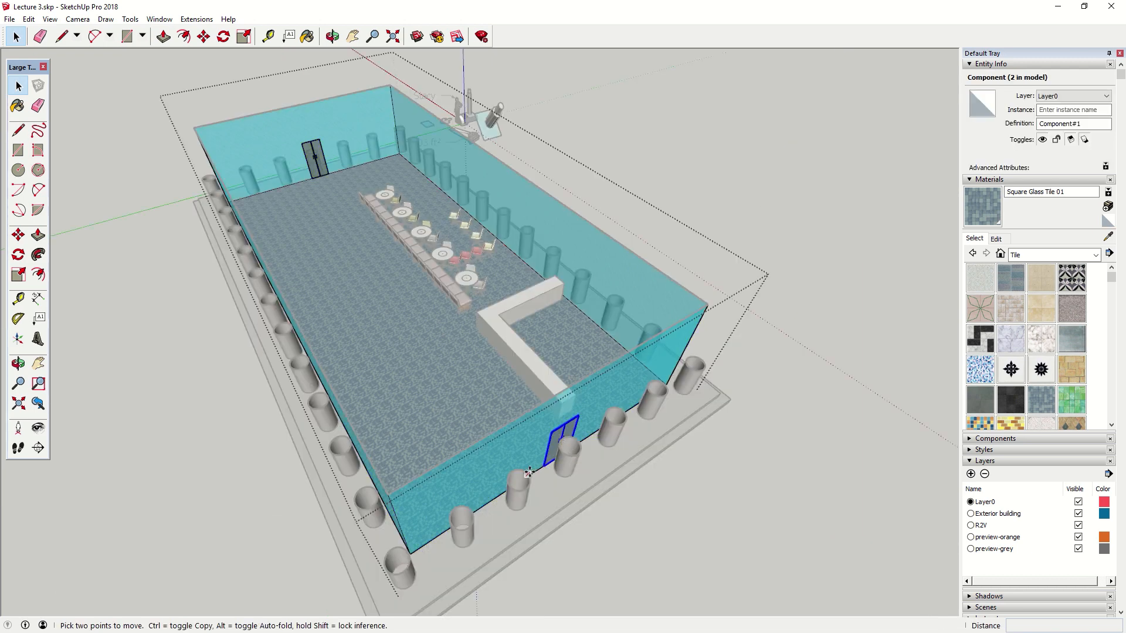
pyautogui.click(574, 450)
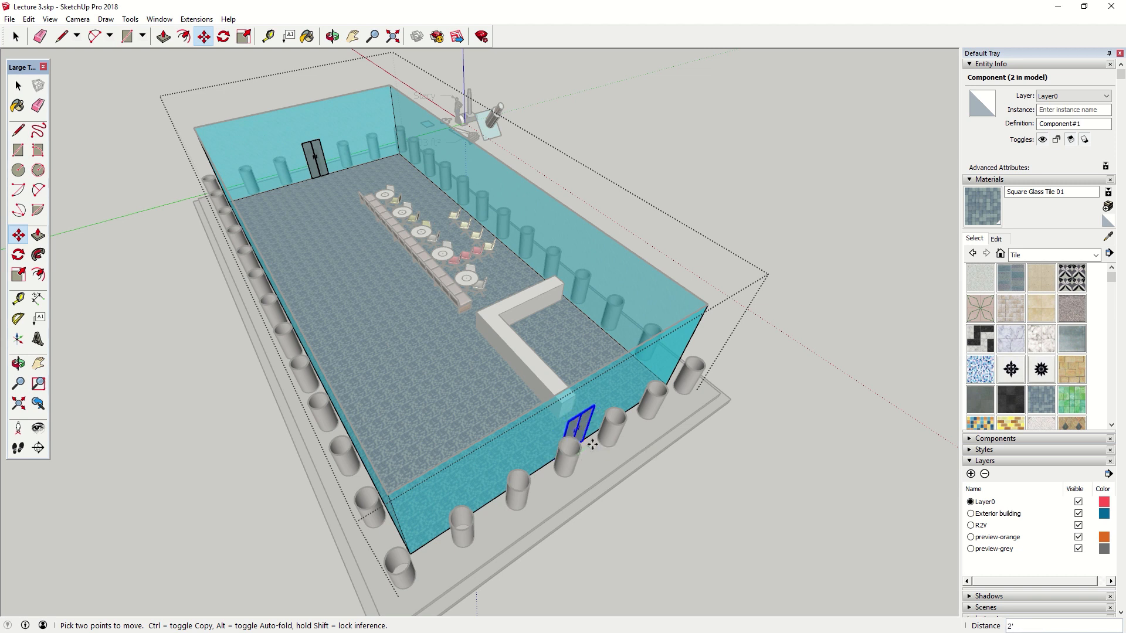
pyautogui.write('4')
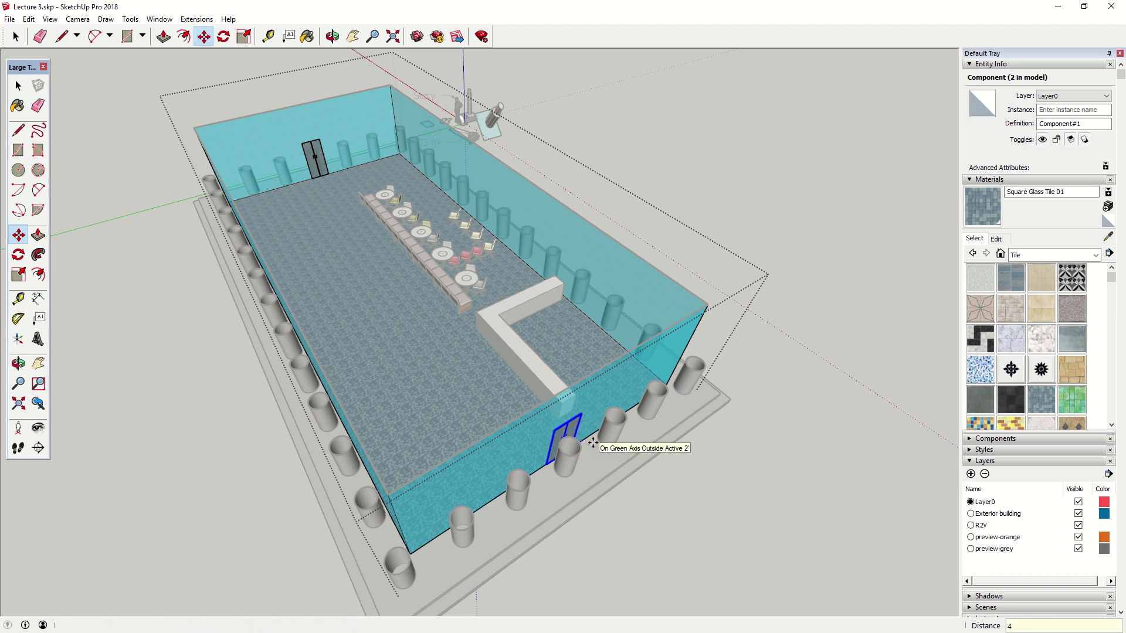
pyautogui.press('Return')
# - Copy the double door along the same end wall to the neighbouring gap between columns, and leave the cafe group
pyautogui.moveTo(337, 420); pyautogui.dragTo(480, 391, button='middle')
pyautogui.click(472, 284)
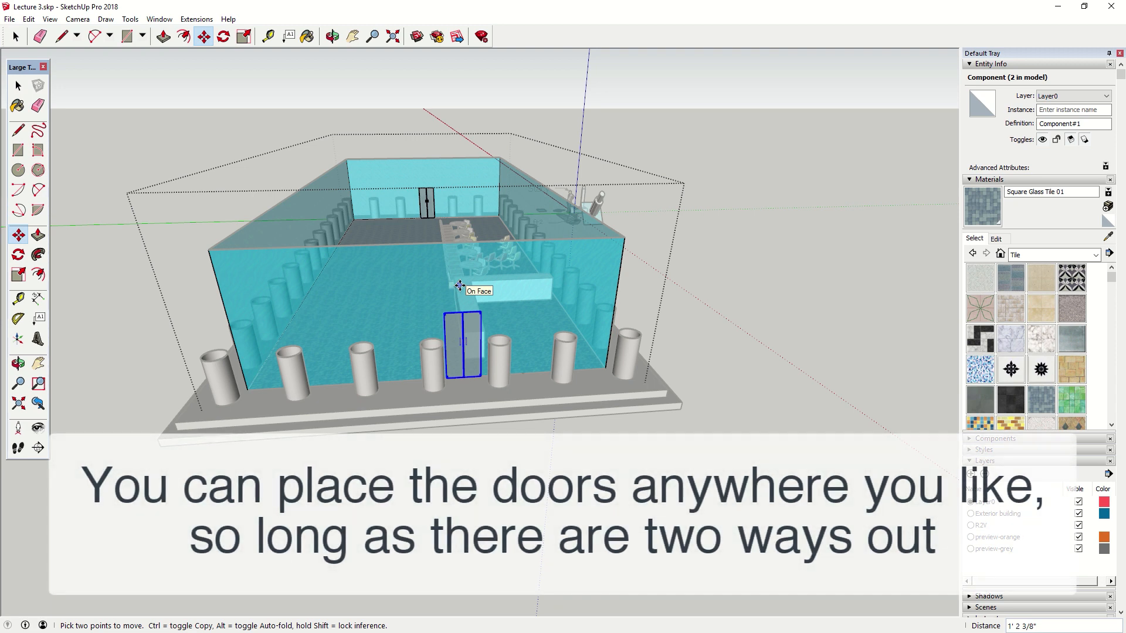
pyautogui.press('ctrl')
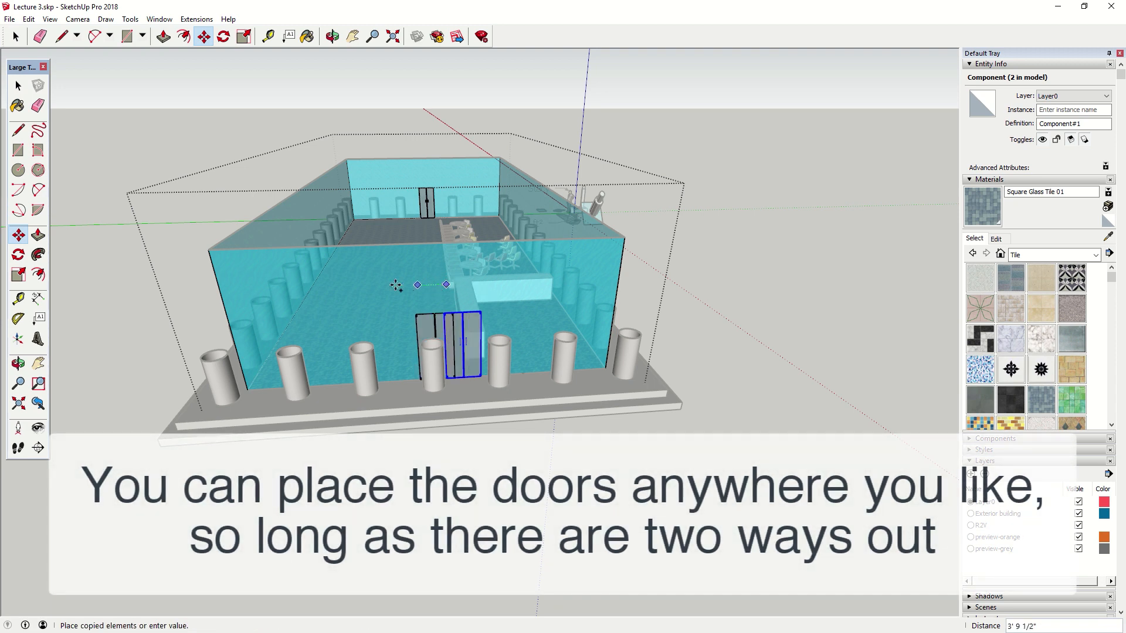
pyautogui.click(422, 306)
pyautogui.moveTo(421, 306); pyautogui.dragTo(441, 158, button='middle')
pyautogui.scroll(5, 441, 159)
pyautogui.scroll(-5, 441, 159)
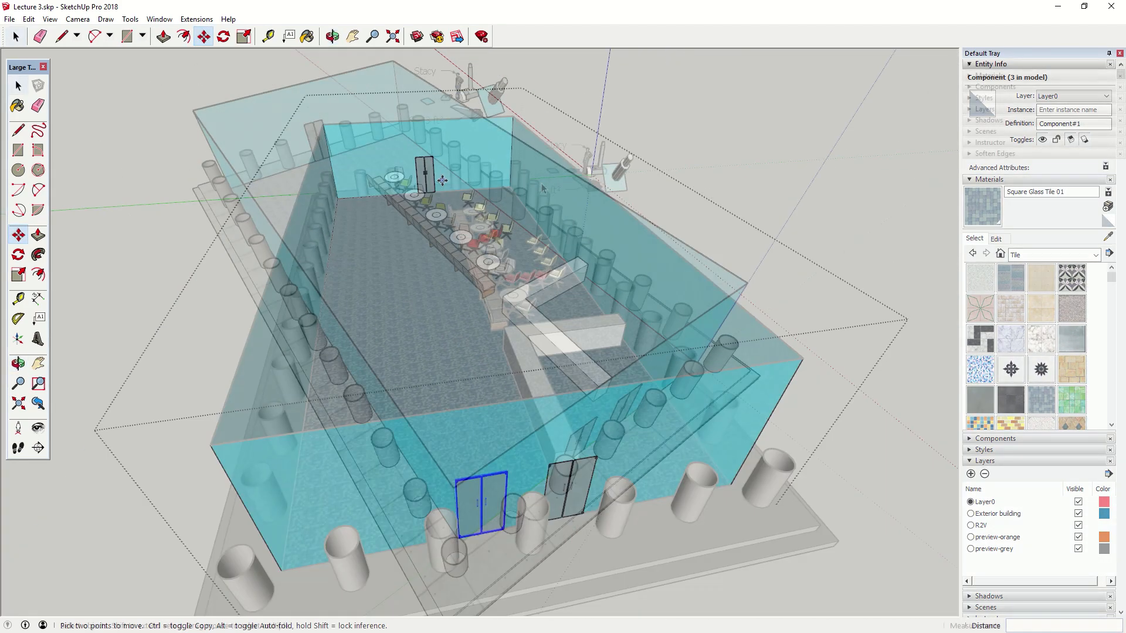
pyautogui.press('space')
pyautogui.moveTo(541, 183); pyautogui.dragTo(541, 258, button='middle')
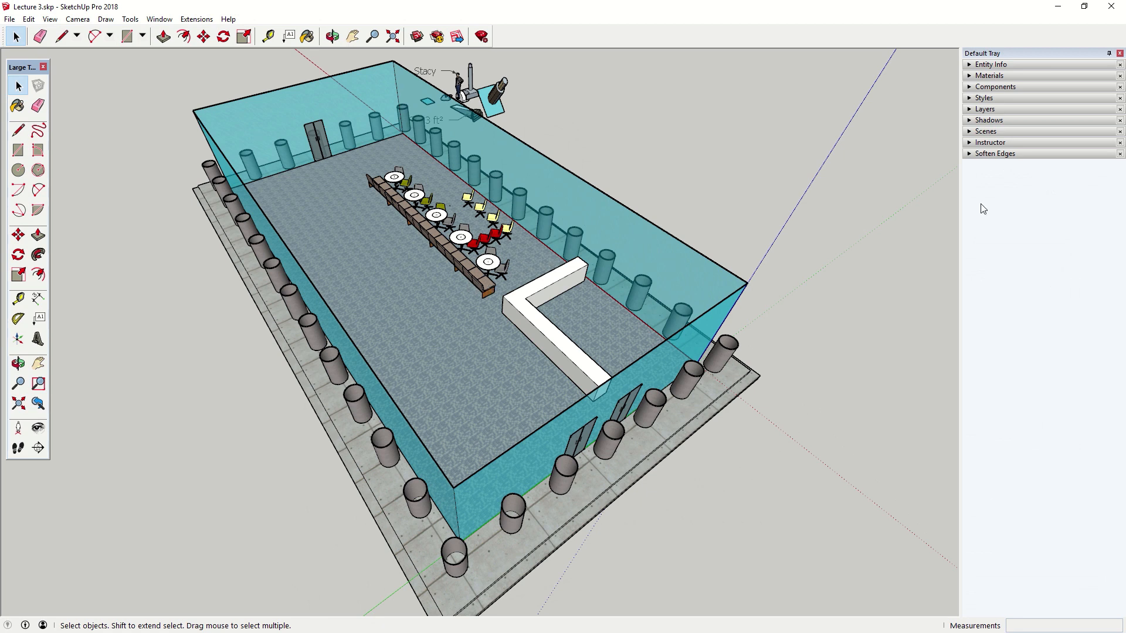
# - Select all the cafe furniture together: the bench, tables, chairs and the L-shaped counter
pyautogui.moveTo(420, 293); pyautogui.dragTo(234, 386, button='middle')
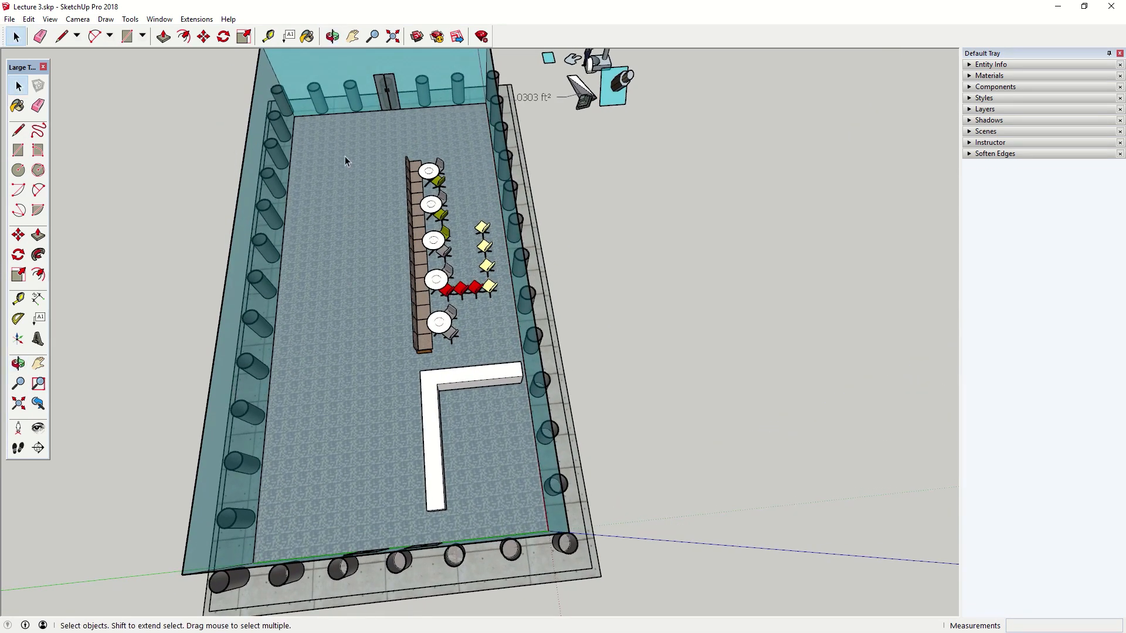
pyautogui.moveTo(495, 418); pyautogui.dragTo(510, 353)
pyautogui.moveTo(452, 397); pyautogui.dragTo(399, 403, button='middle')
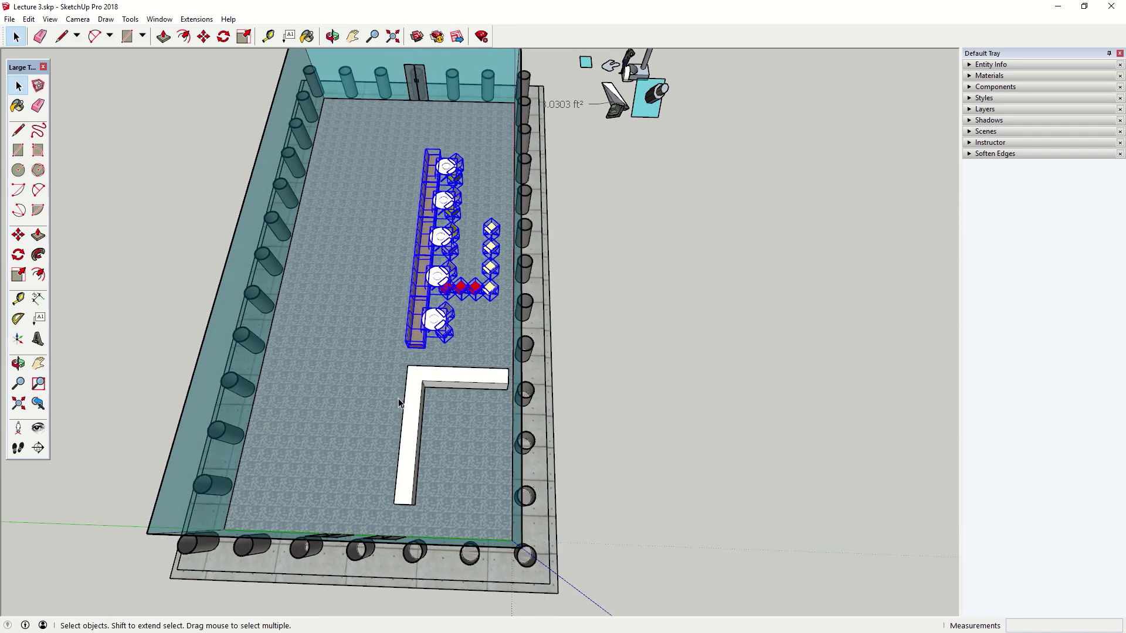
pyautogui.keyDown('shift'); pyautogui.click(432, 378); pyautogui.keyUp('shift')
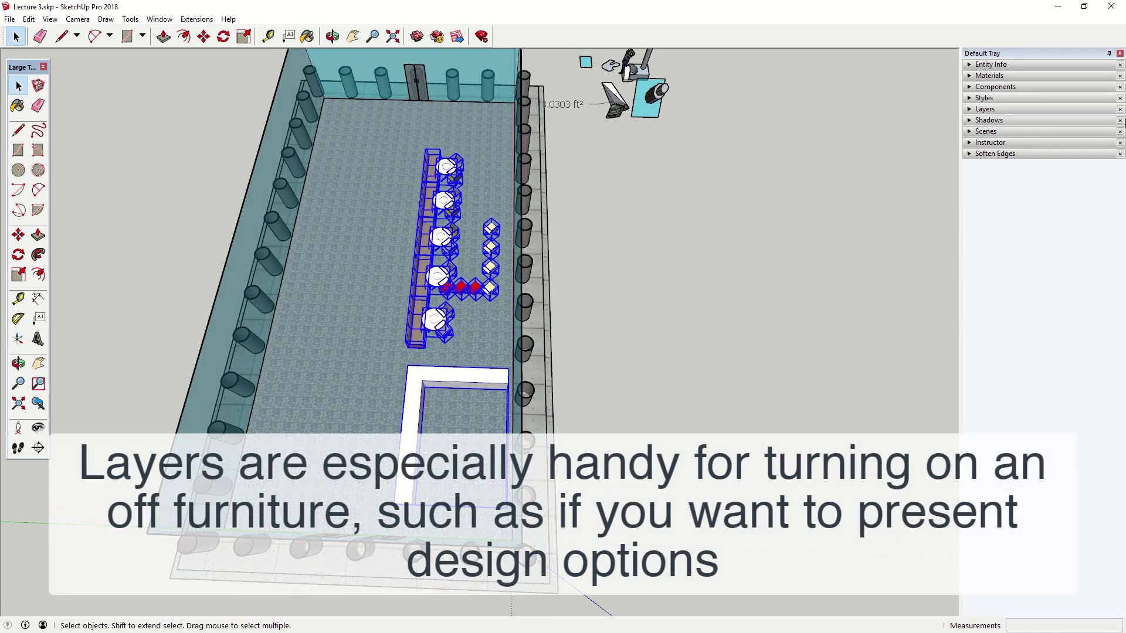
# - Toggle the visibility of the preview-grey, preview-orange and R2V layers off and on to check what they contain
pyautogui.click(970, 110)
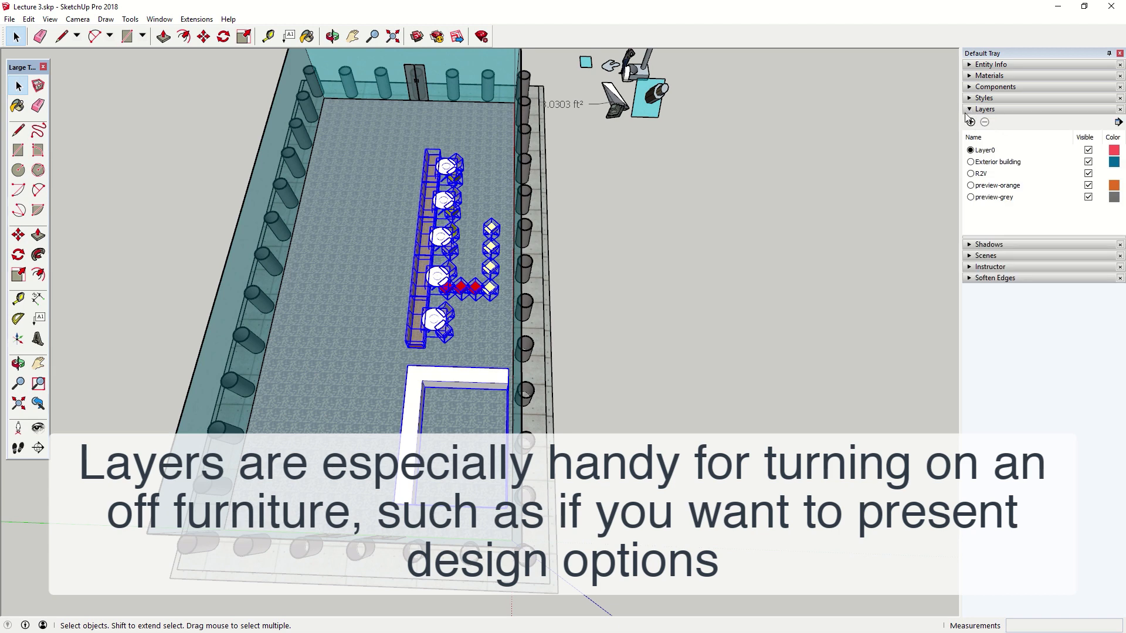
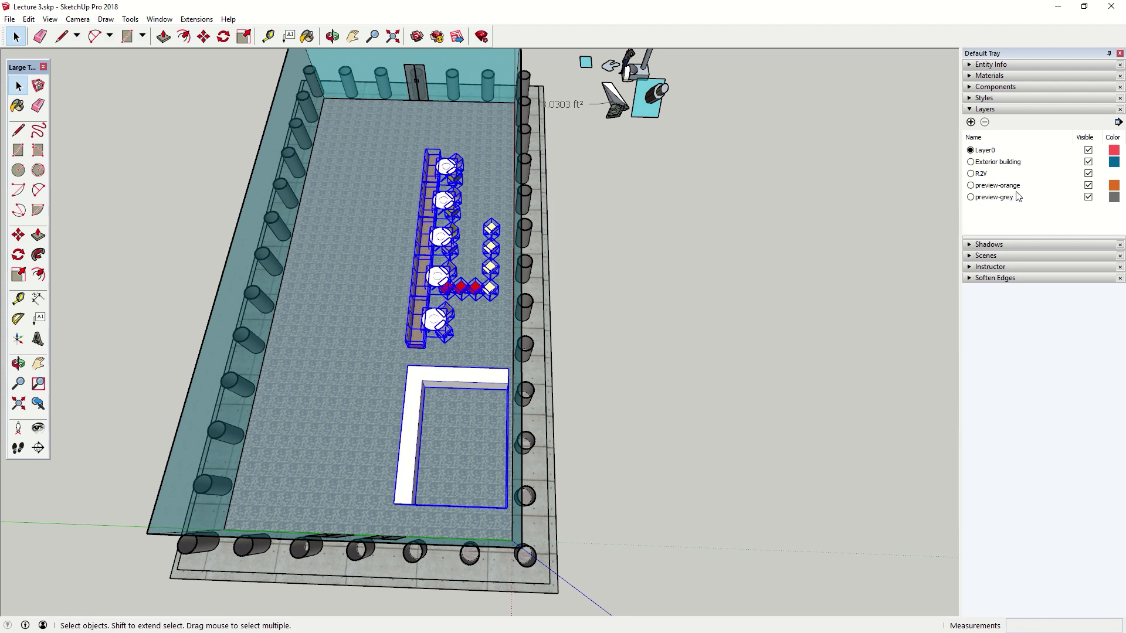
pyautogui.click(1089, 197)
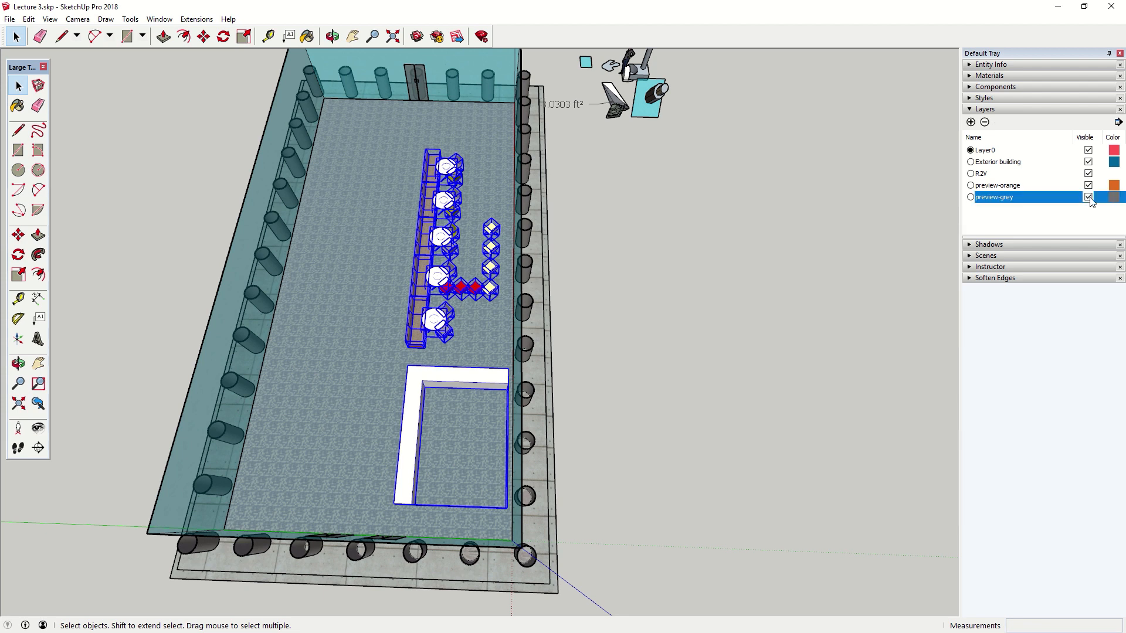
pyautogui.click(1089, 198)
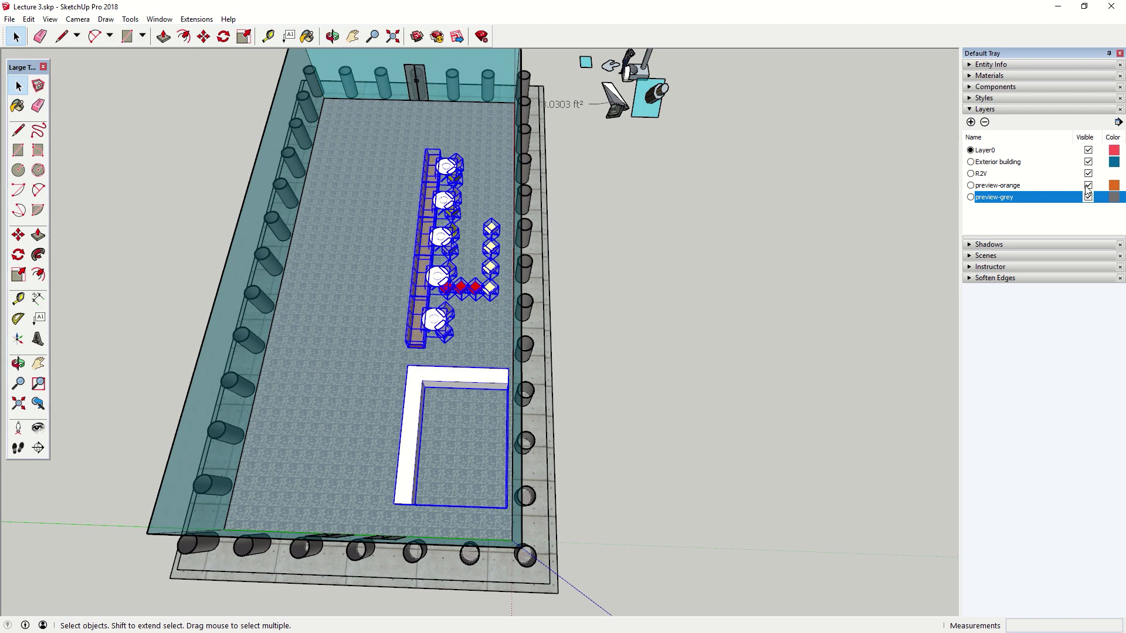
pyautogui.click(1088, 187)
pyautogui.click(1089, 187)
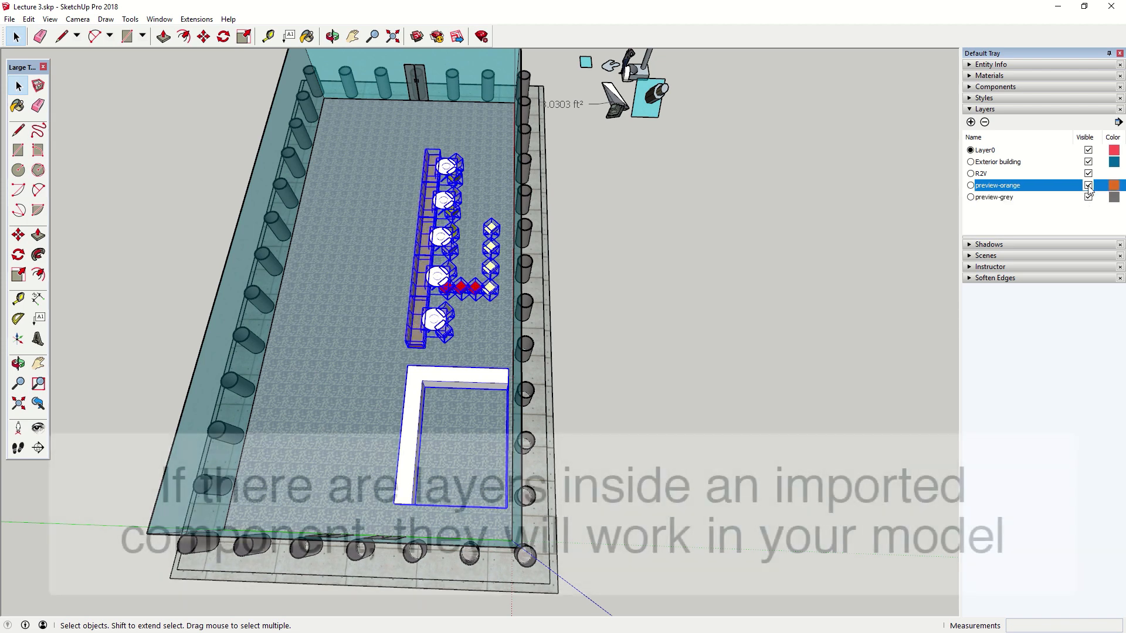
pyautogui.click(1088, 174)
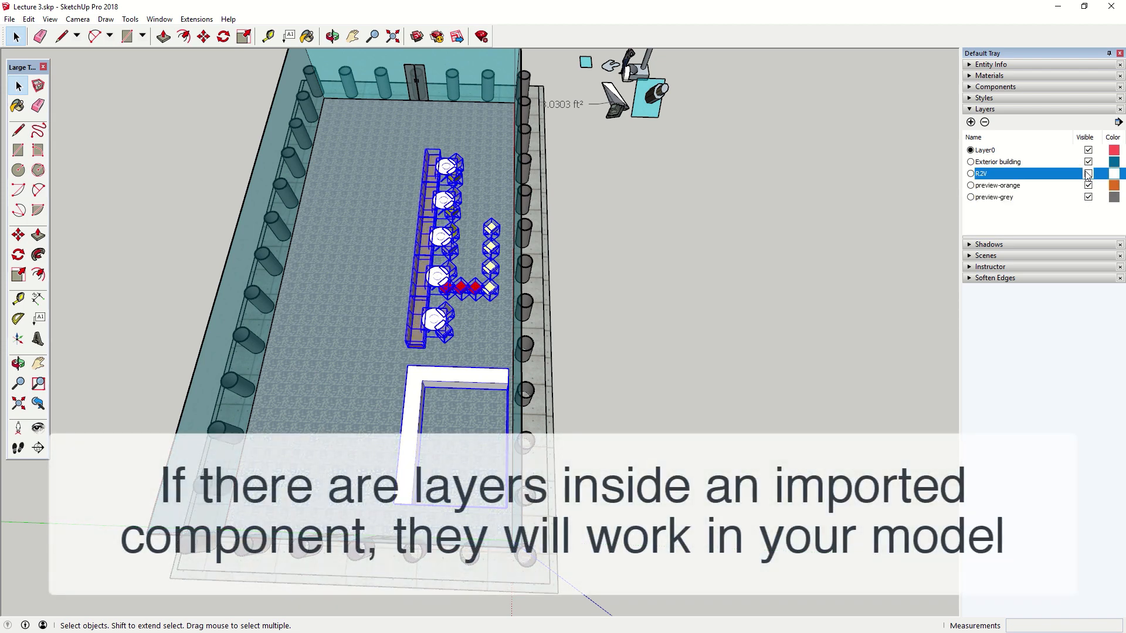
pyautogui.click(1088, 173)
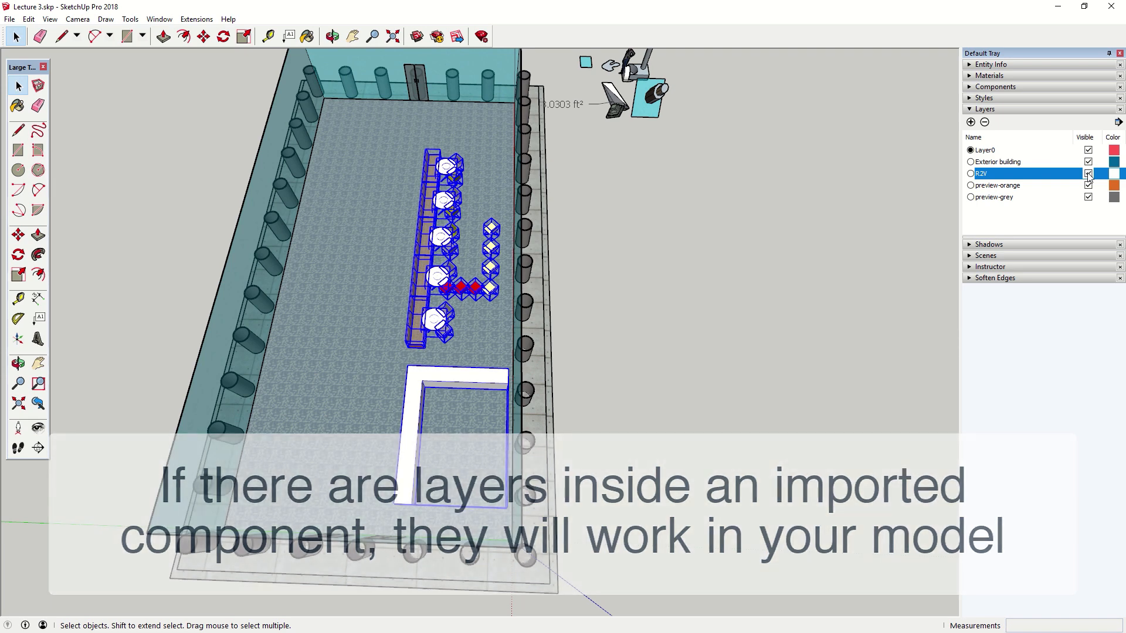
# - Turn on Color by layer to inspect the layer assignments around the whole cafe, and turn it off again
pyautogui.click(995, 218)
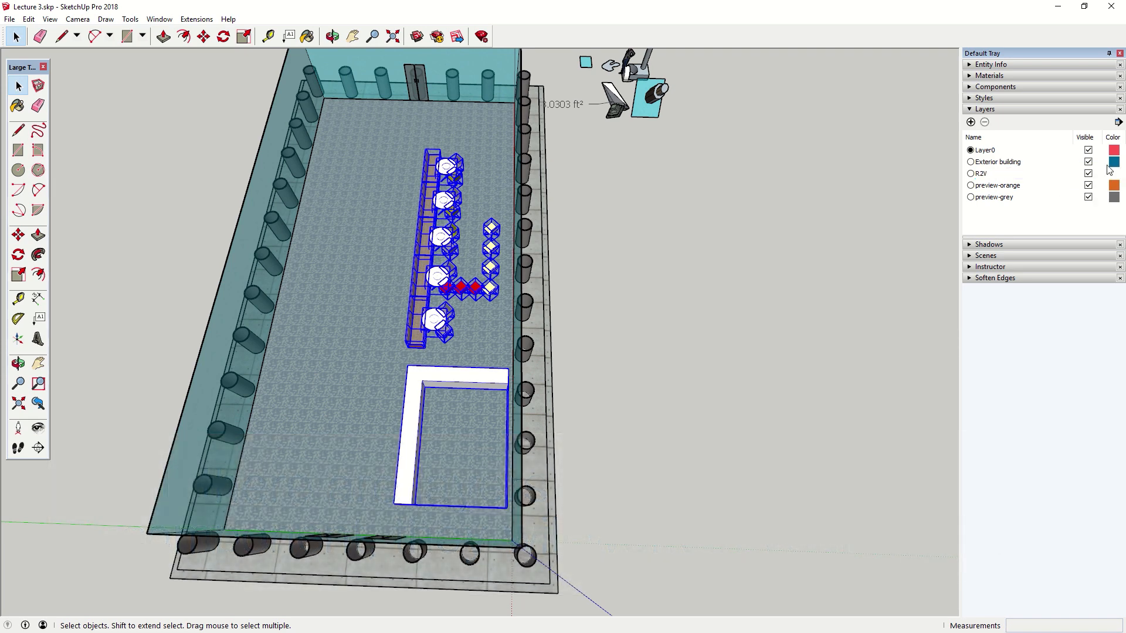
pyautogui.click(1118, 123)
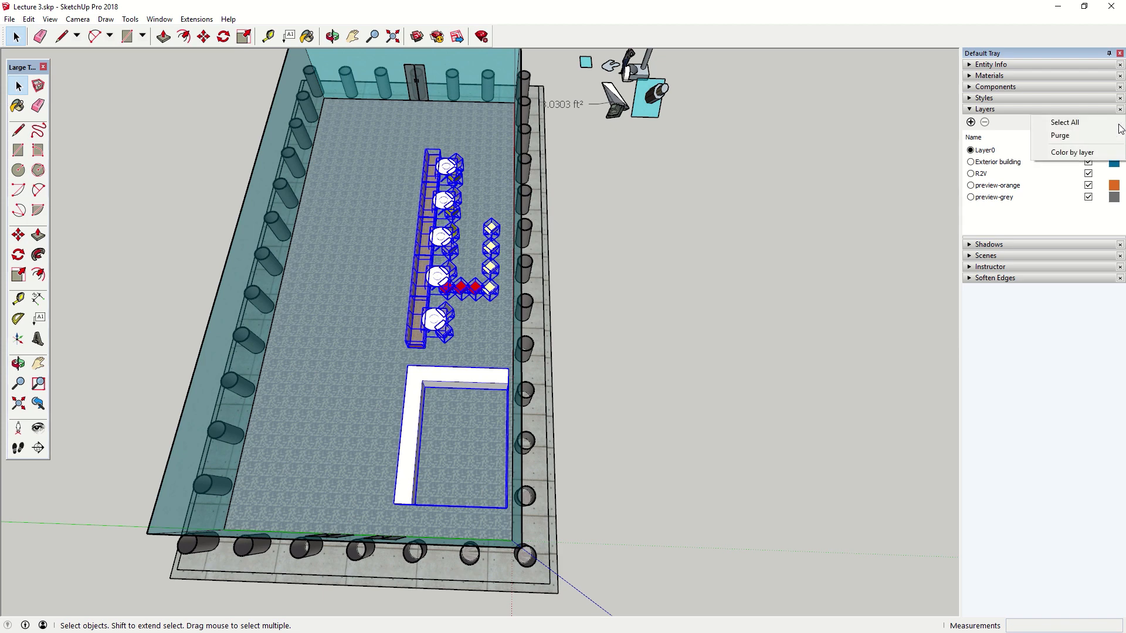
pyautogui.click(1072, 153)
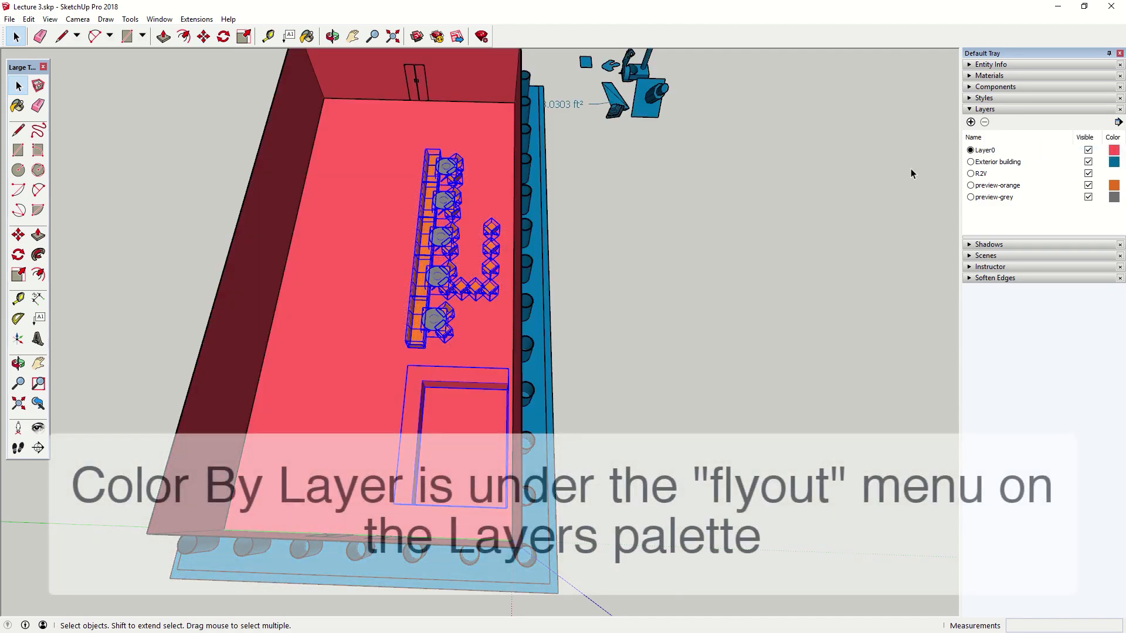
pyautogui.moveTo(296, 265); pyautogui.dragTo(716, 281, button='middle')
pyautogui.click(1118, 123)
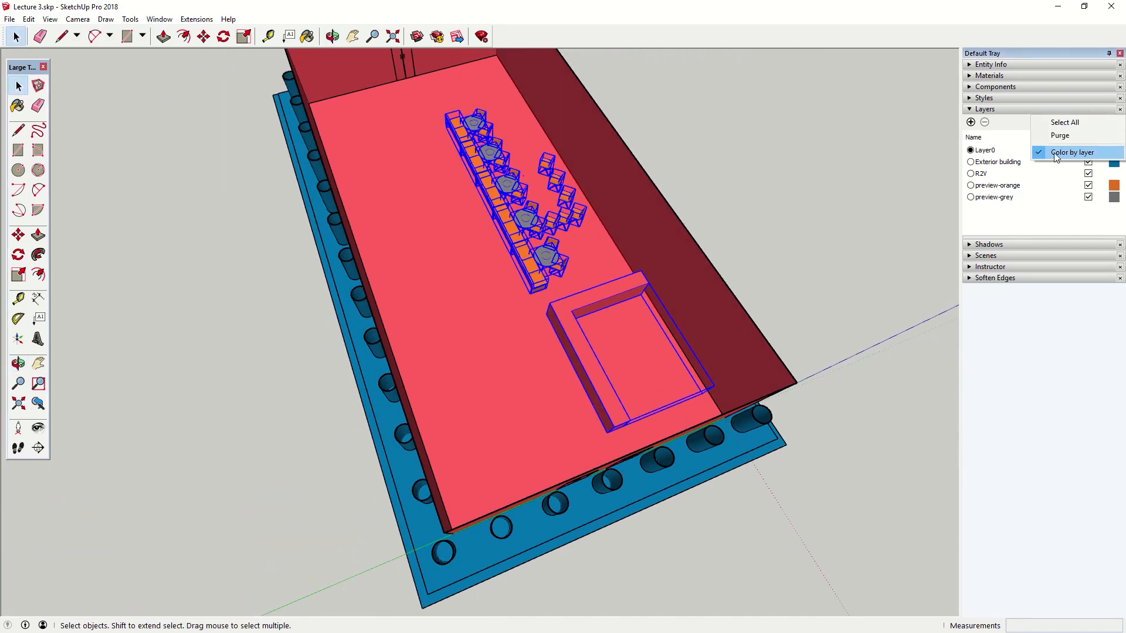
pyautogui.click(1056, 152)
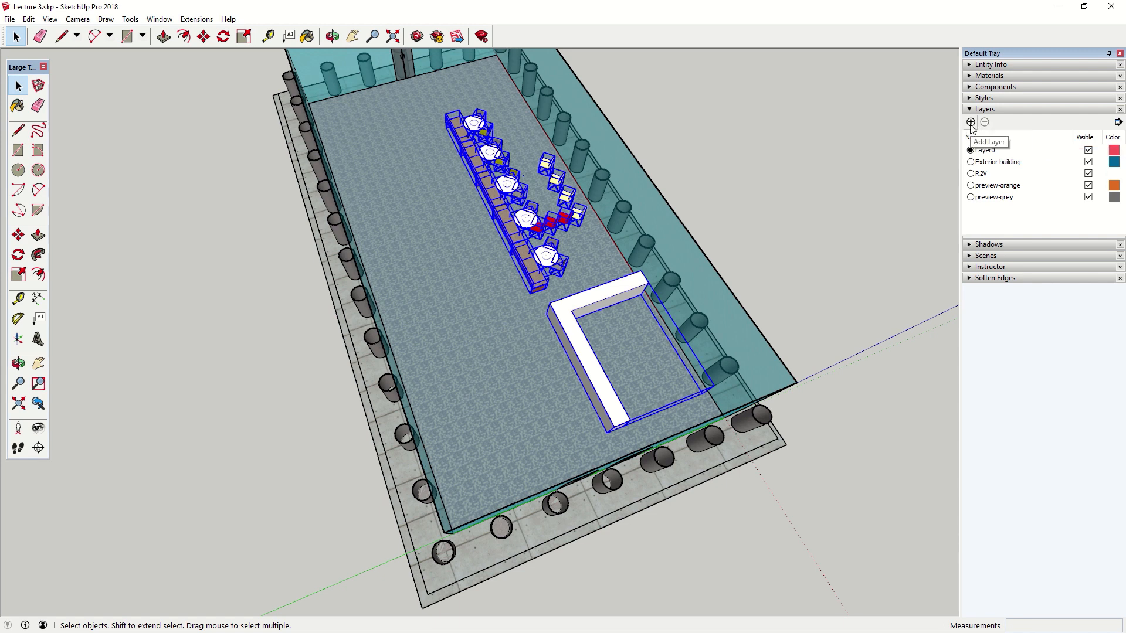
# - Add a new layer named Furniture
pyautogui.click(971, 122)
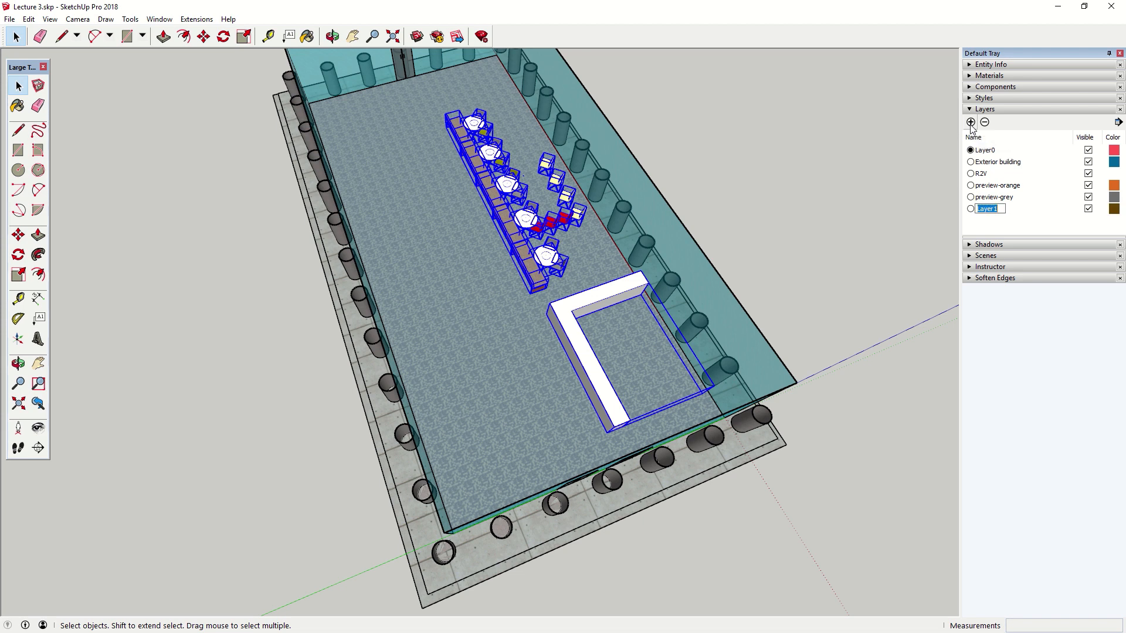
pyautogui.write('Furniture')
pyautogui.press('Return')
# - Assign the selected bench, tables, chairs and L-shaped counter to the Furniture layer
pyautogui.moveTo(469, 228); pyautogui.dragTo(490, 203, button='middle')
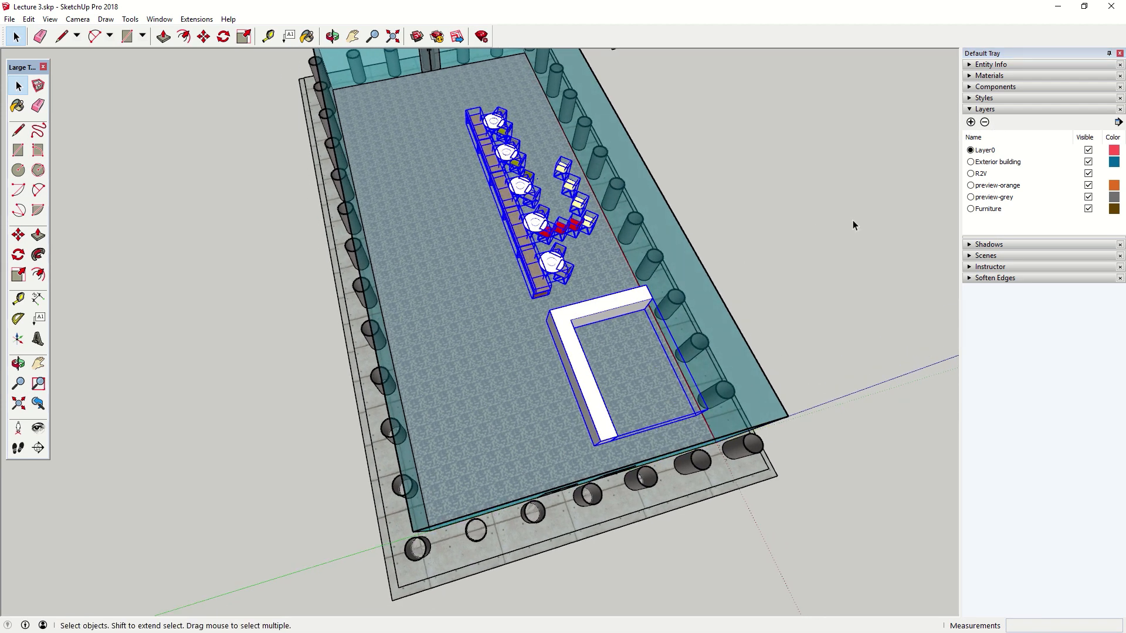
pyautogui.click(973, 65)
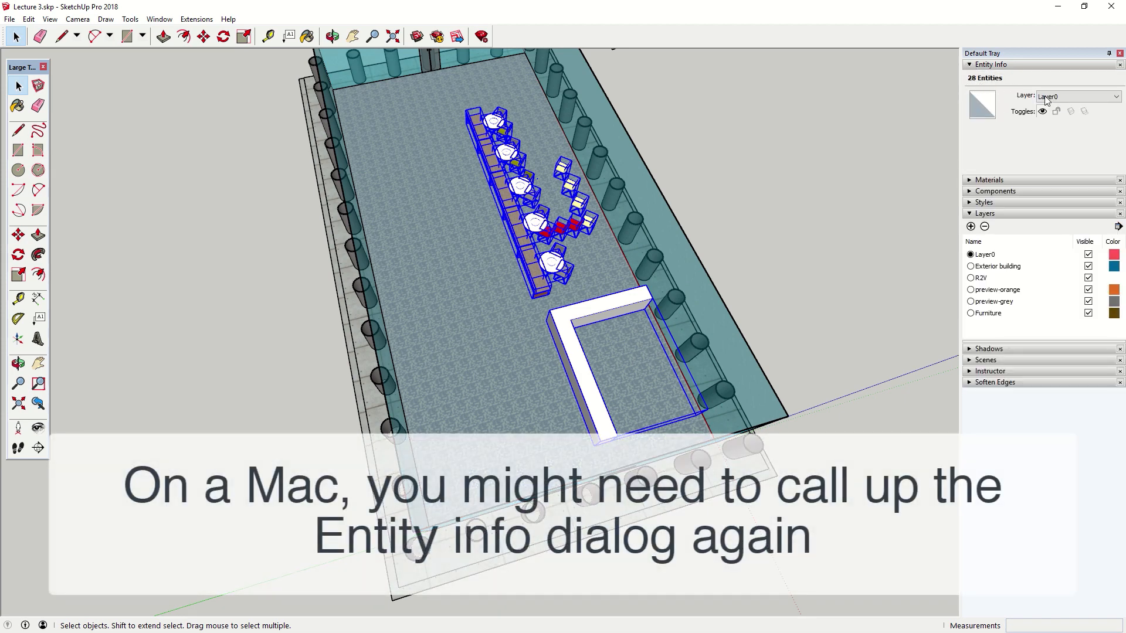
pyautogui.click(1085, 98)
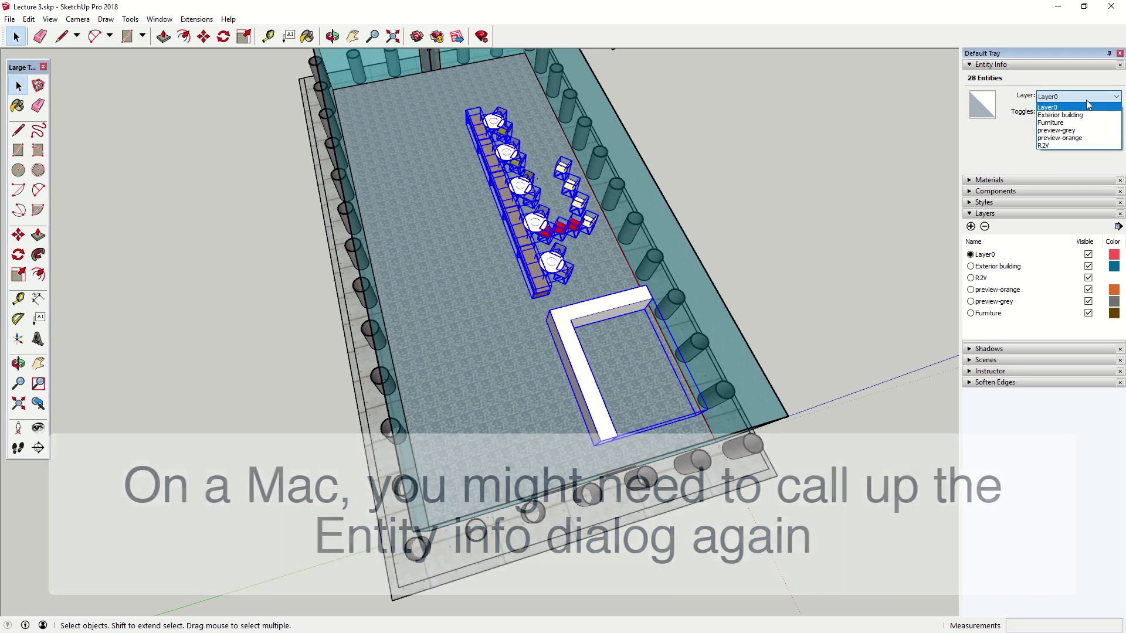
pyautogui.click(1068, 124)
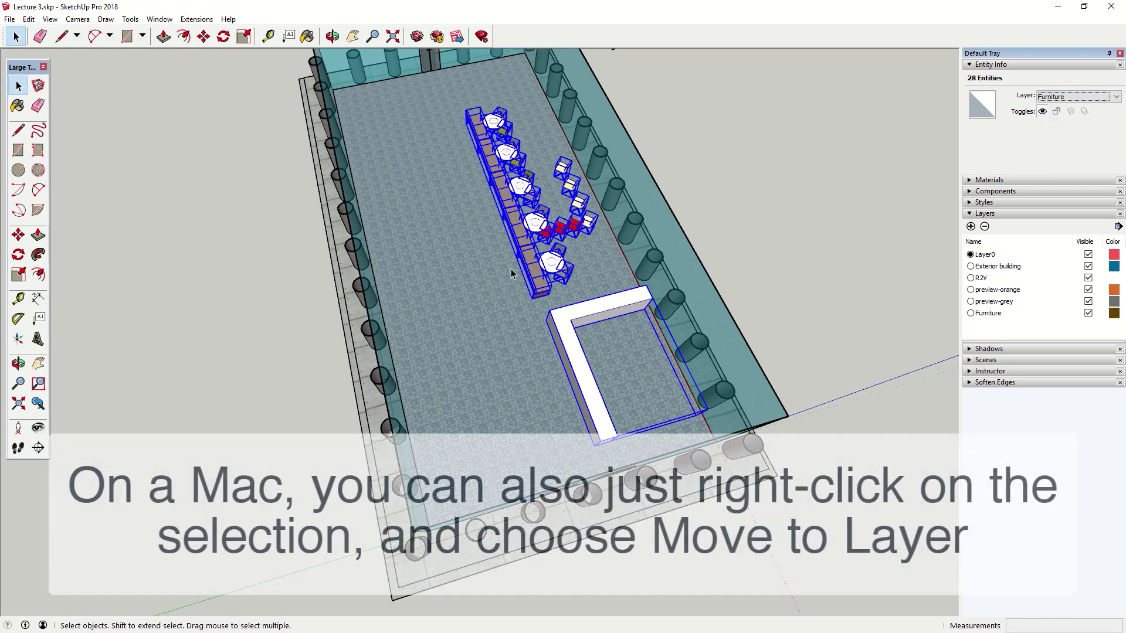
# - Rotate a copy of the bench, tables and chairs by 180 degrees about a floor point beside the bench, leaving out the counter
pyautogui.scroll(-1, 536, 308)
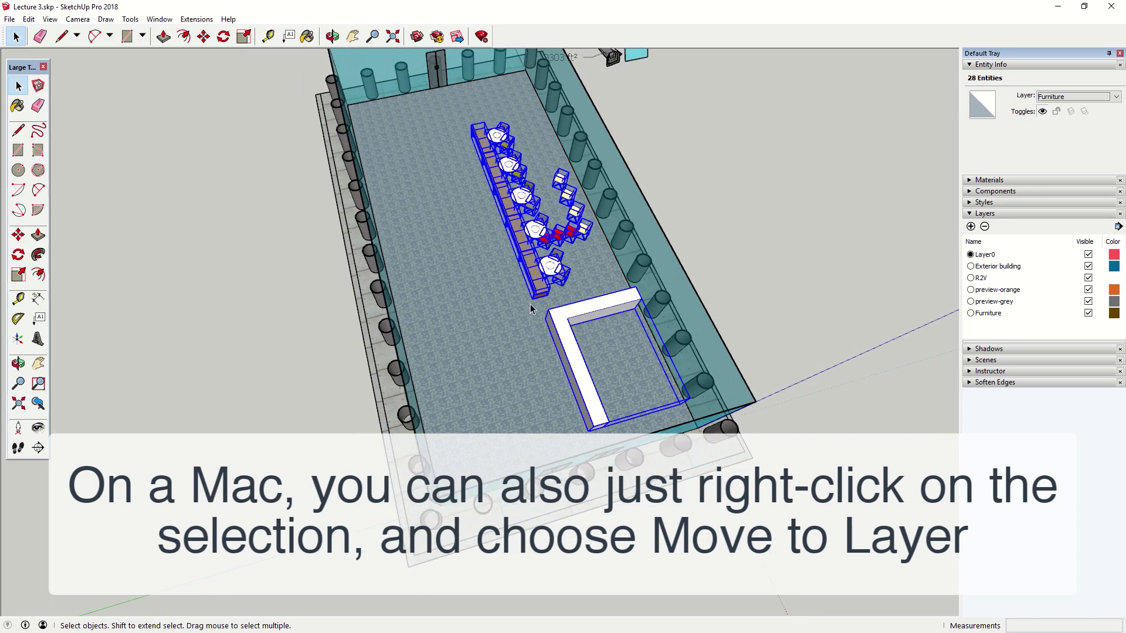
pyautogui.moveTo(545, 306); pyautogui.dragTo(563, 250, button='middle')
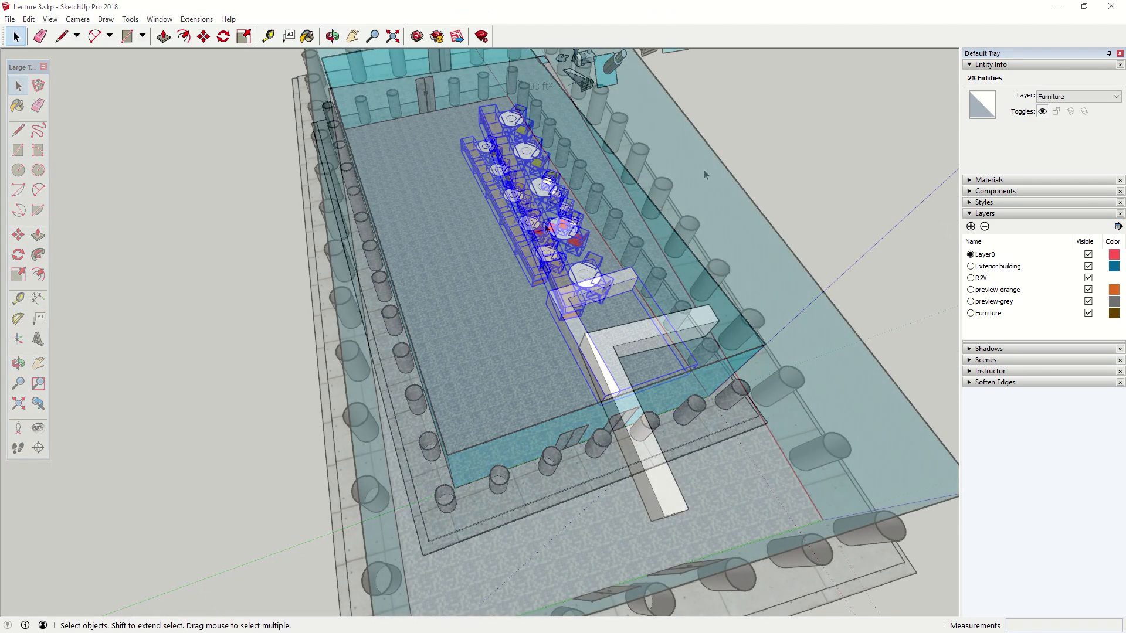
pyautogui.moveTo(568, 256); pyautogui.dragTo(478, 251, button='middle')
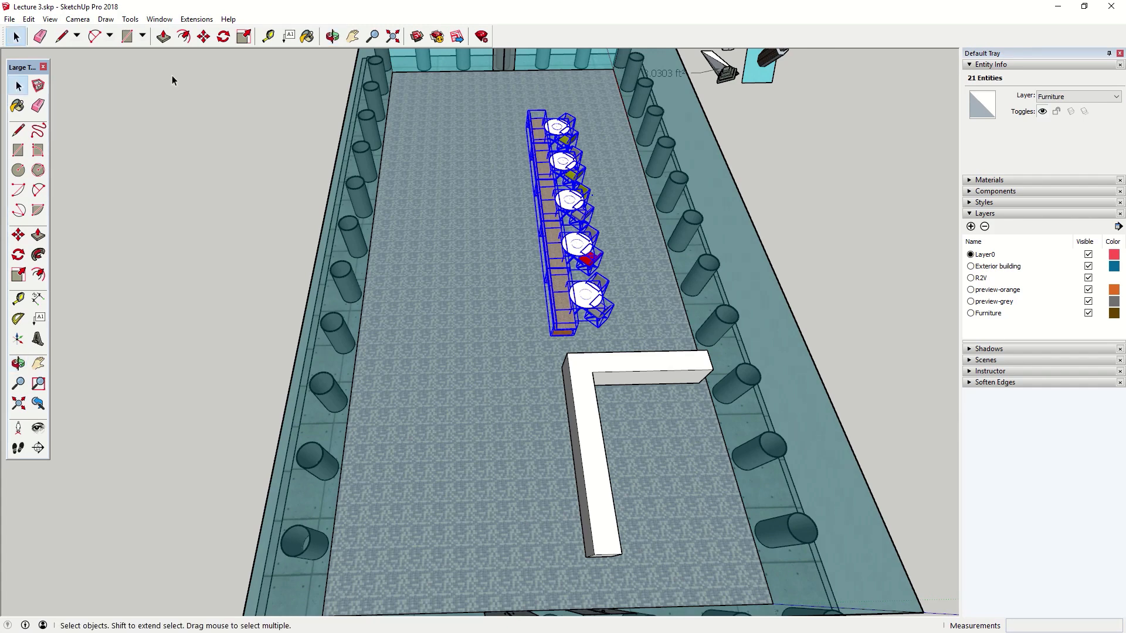
pyautogui.click(223, 37)
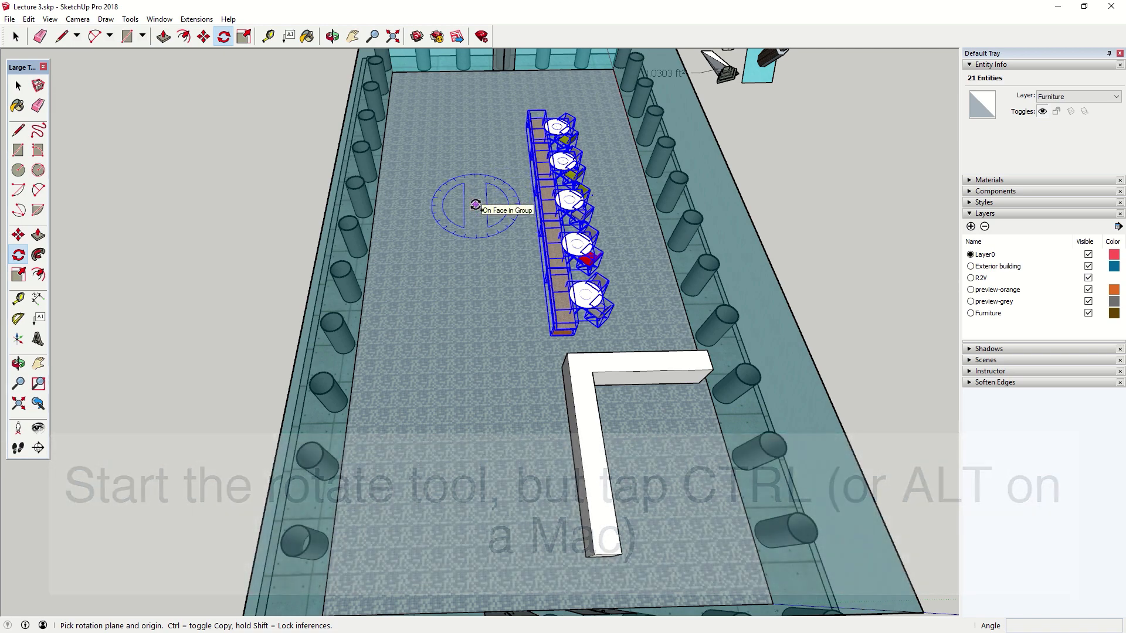
pyautogui.press('ctrl')
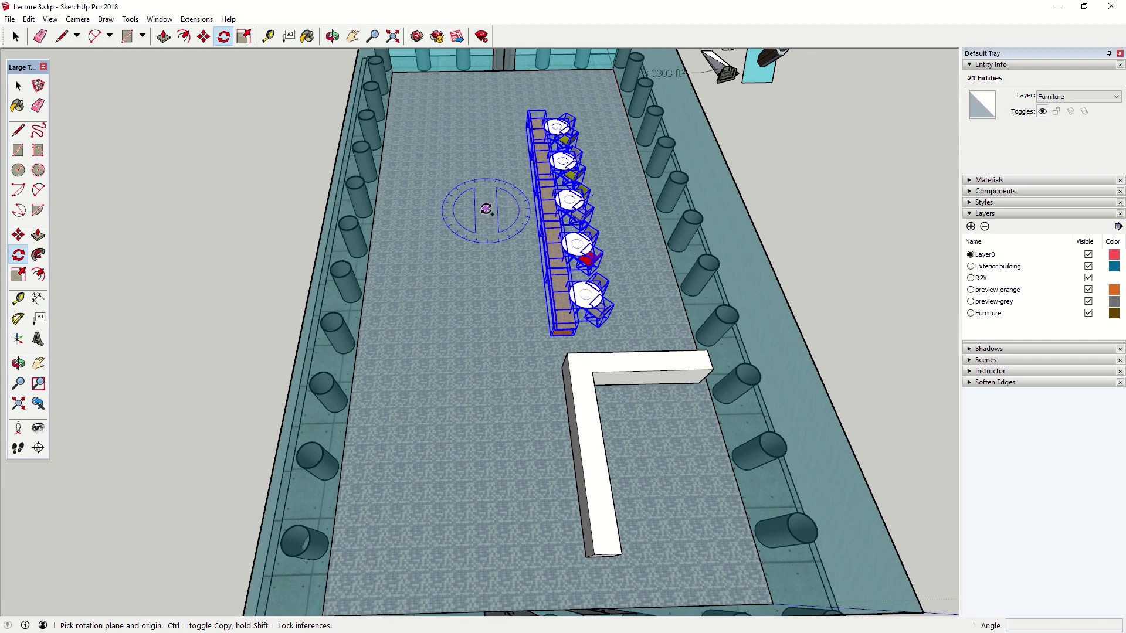
pyautogui.click(513, 208)
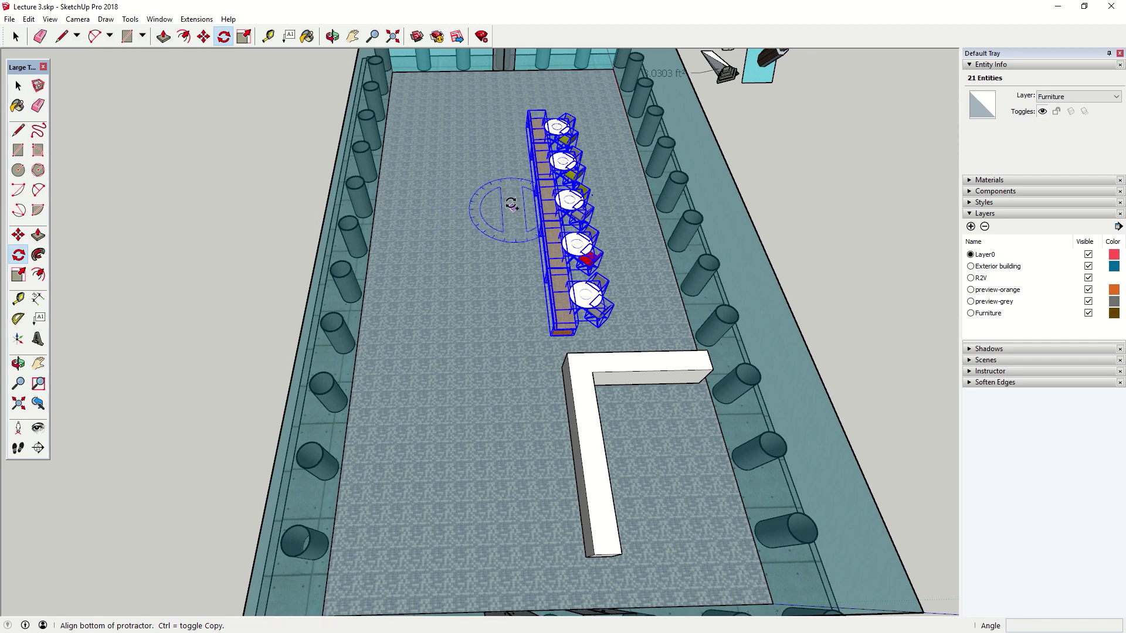
pyautogui.click(509, 159)
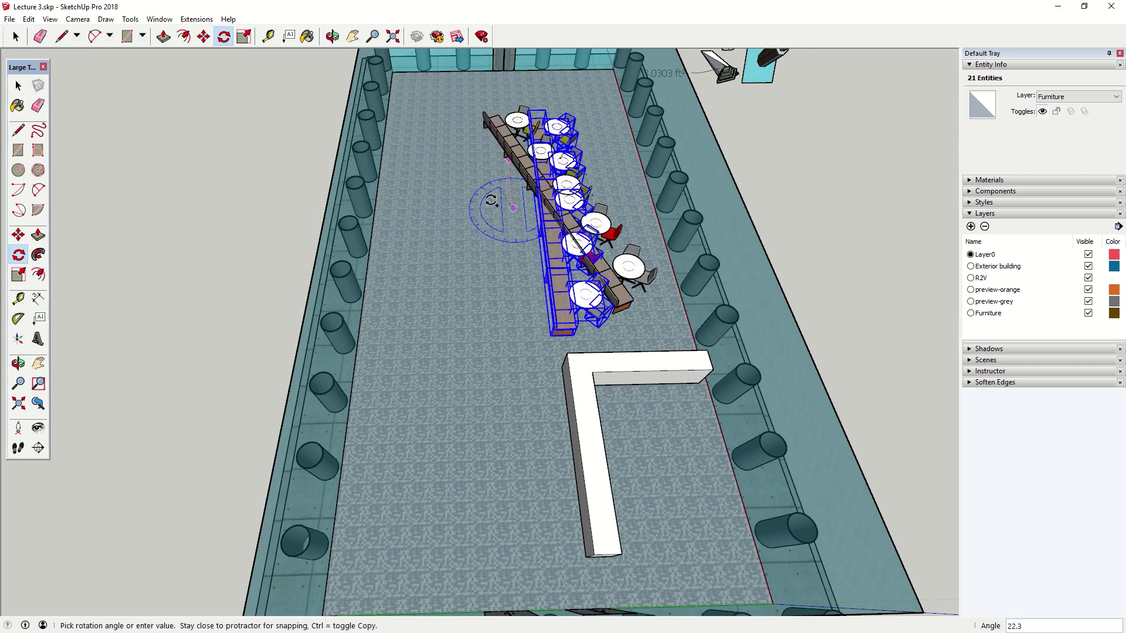
pyautogui.click(520, 261)
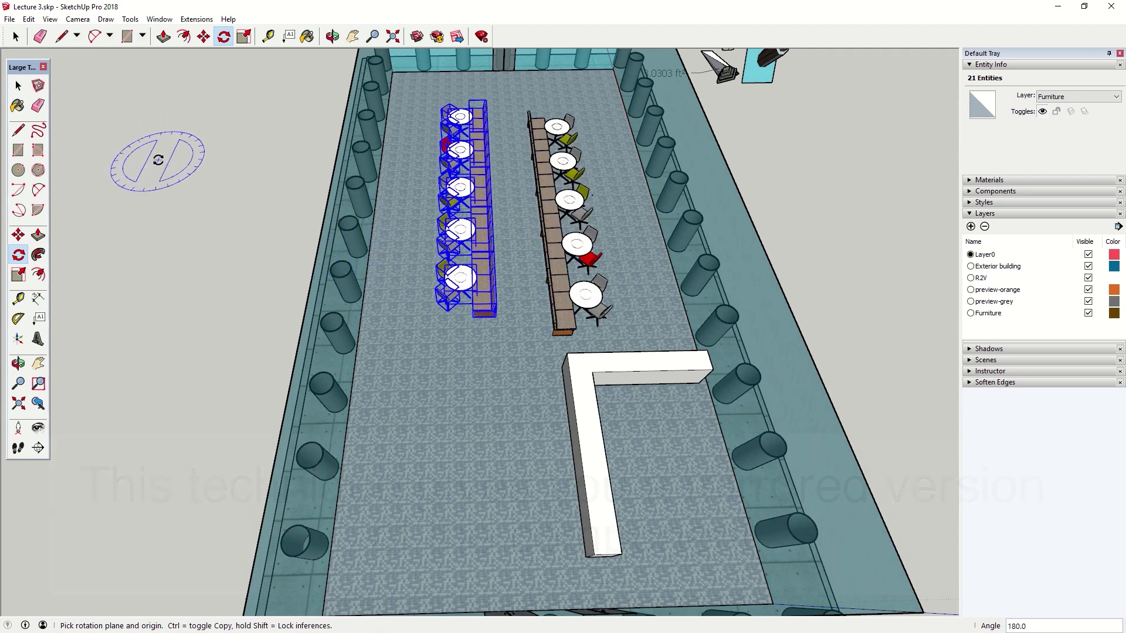
# - Move the rotated seating row about 2' 6" along the floor towards the entrance end, parallel to the original row
pyautogui.press('m')
pyautogui.click(482, 331)
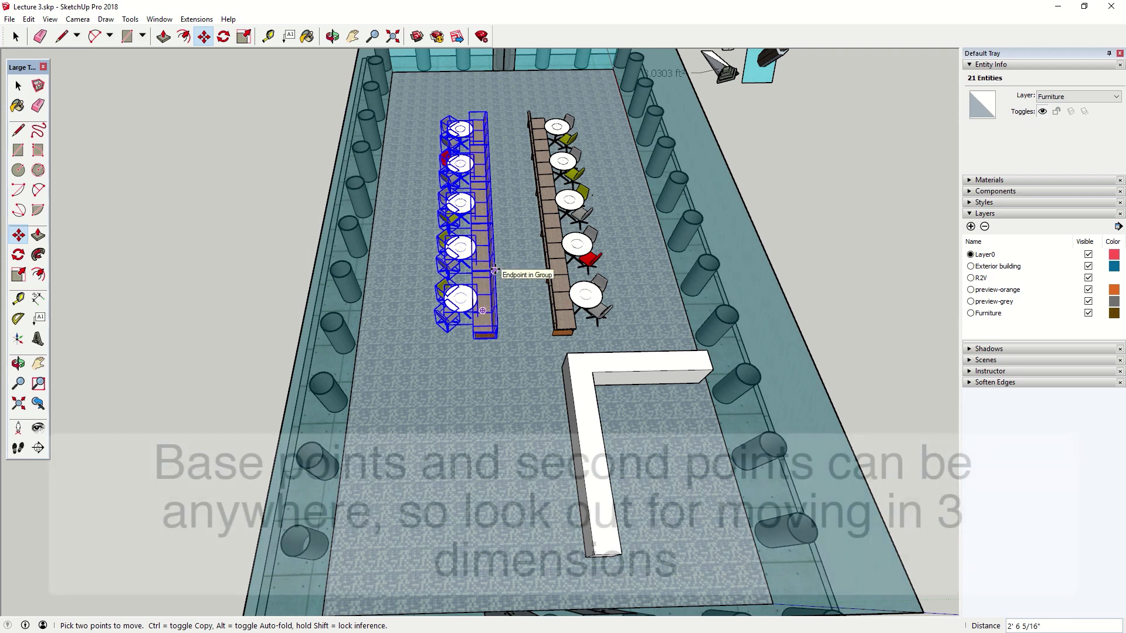
pyautogui.moveTo(494, 270); pyautogui.dragTo(513, 255, button='middle')
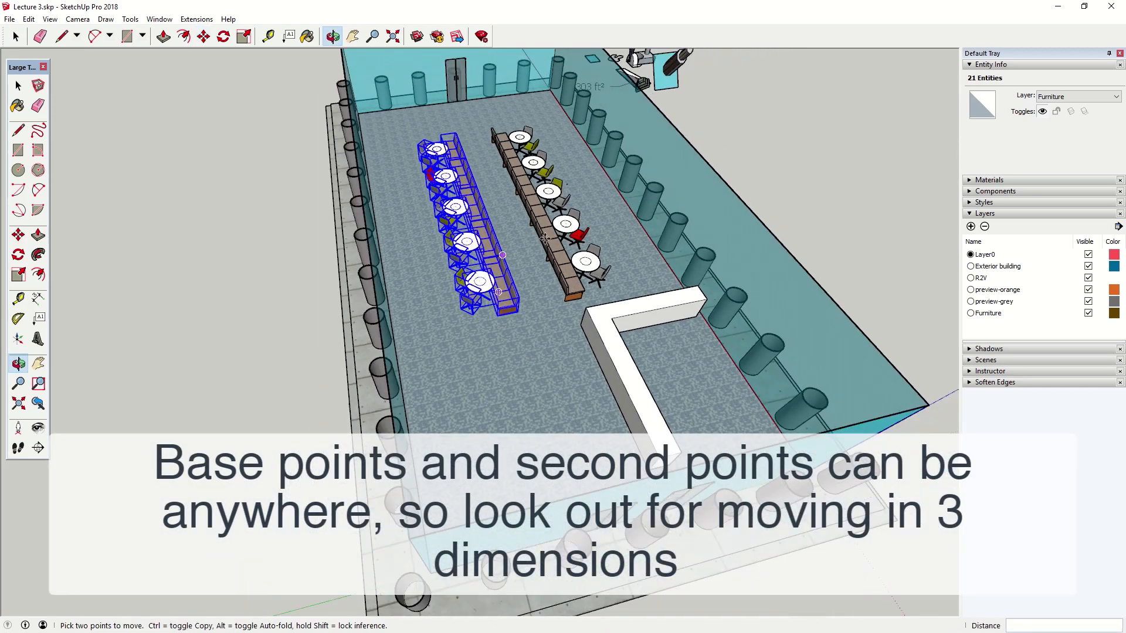
pyautogui.scroll(5, 513, 255)
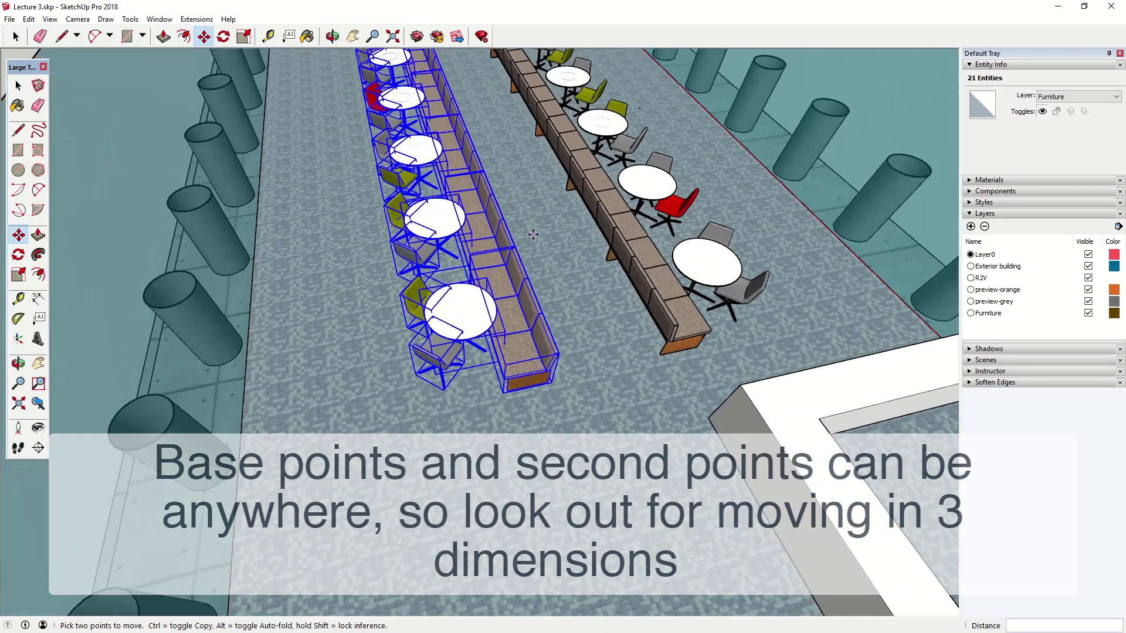
pyautogui.click(515, 249)
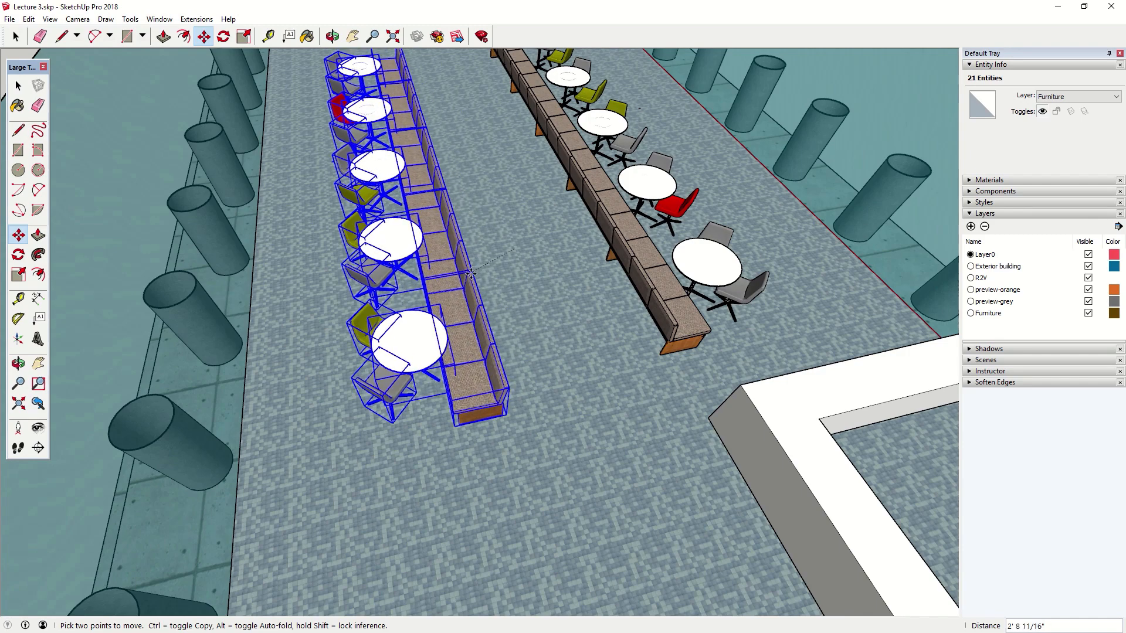
pyautogui.click(500, 317)
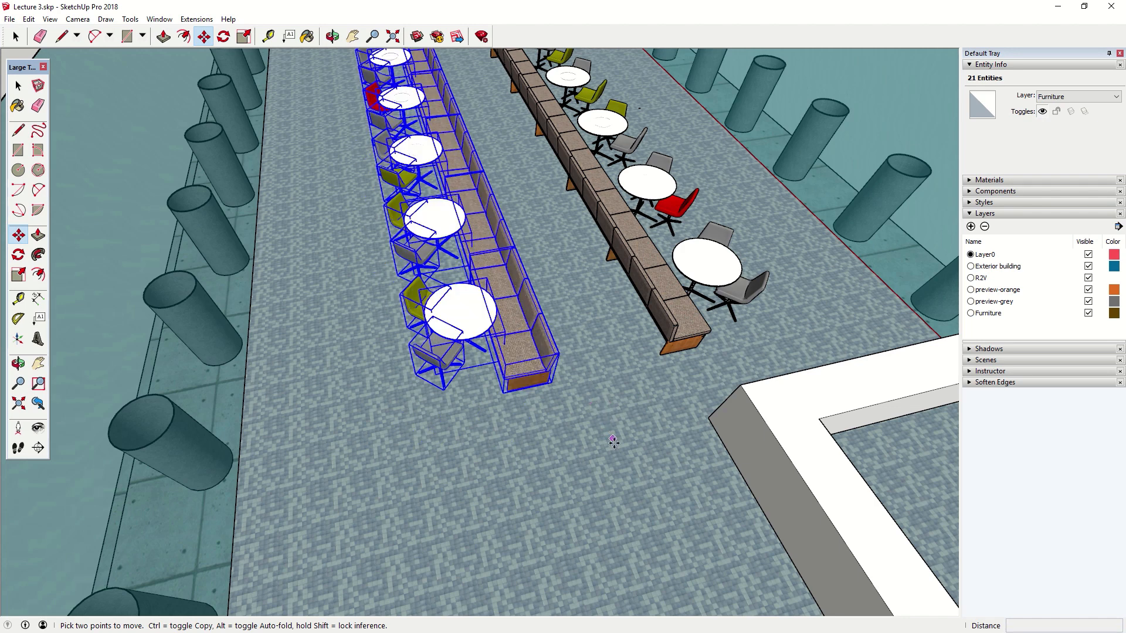
# - Nudge the rotated seating row along the floor until its near end lines up with the original row, and deselect it
pyautogui.click(549, 384)
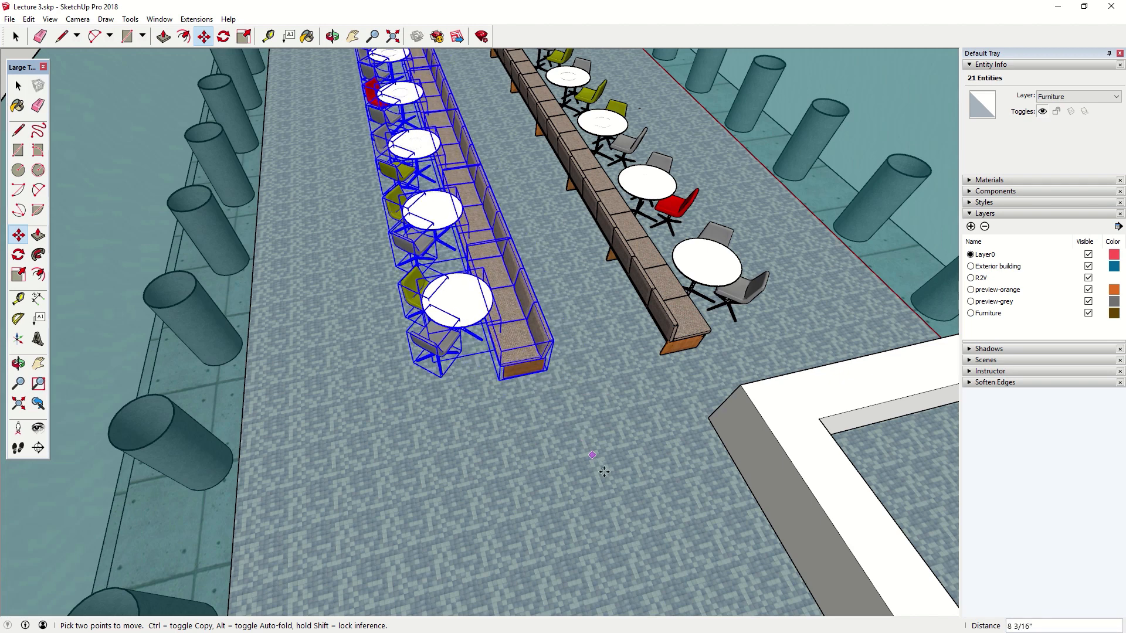
pyautogui.click(586, 488)
pyautogui.click(586, 490)
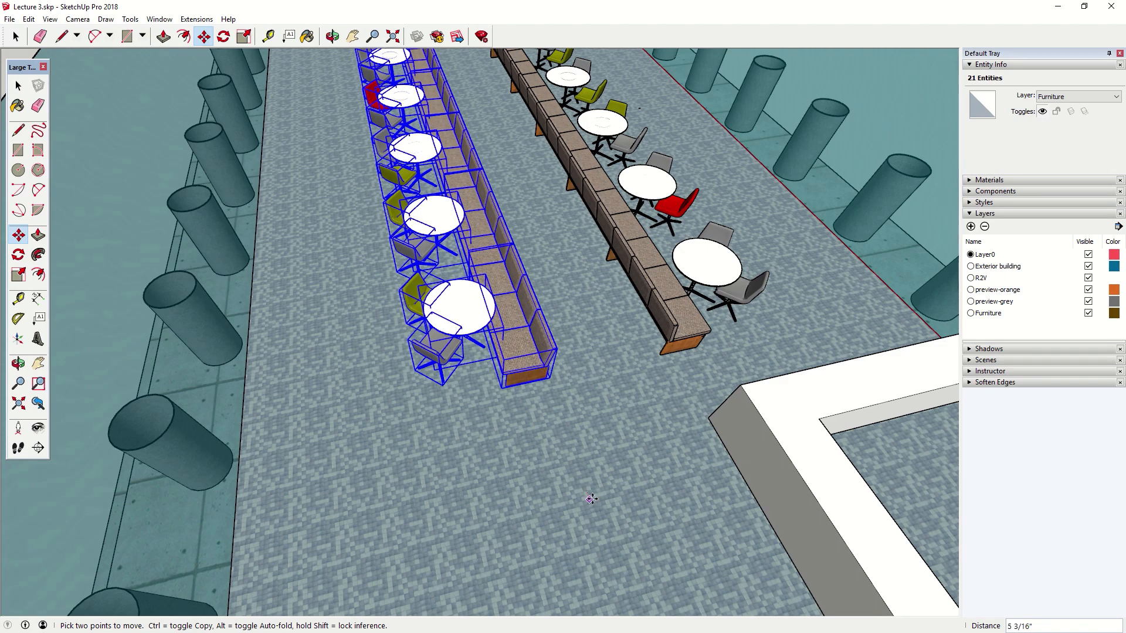
pyautogui.moveTo(425, 458); pyautogui.dragTo(449, 465, button='middle')
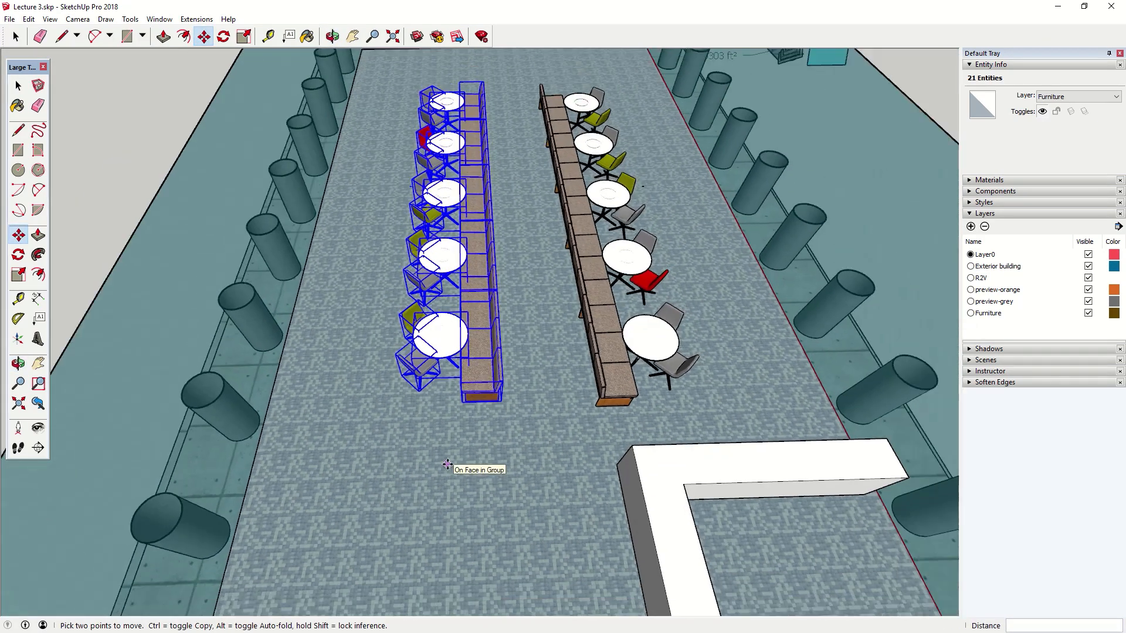
pyautogui.click(498, 449)
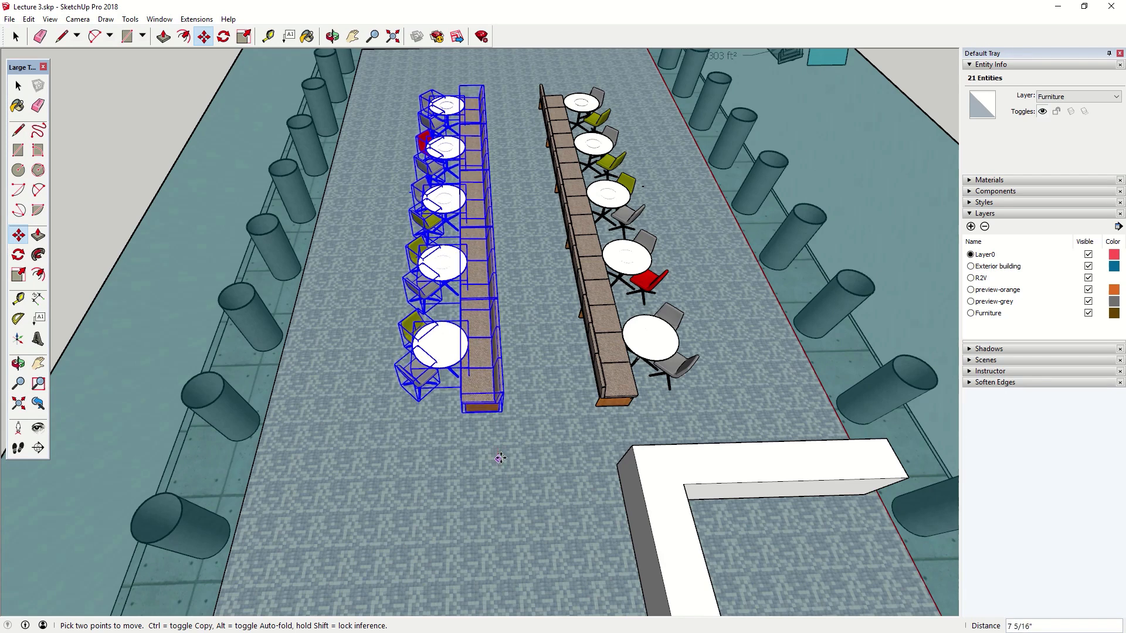
pyautogui.moveTo(501, 432); pyautogui.dragTo(492, 431, button='middle')
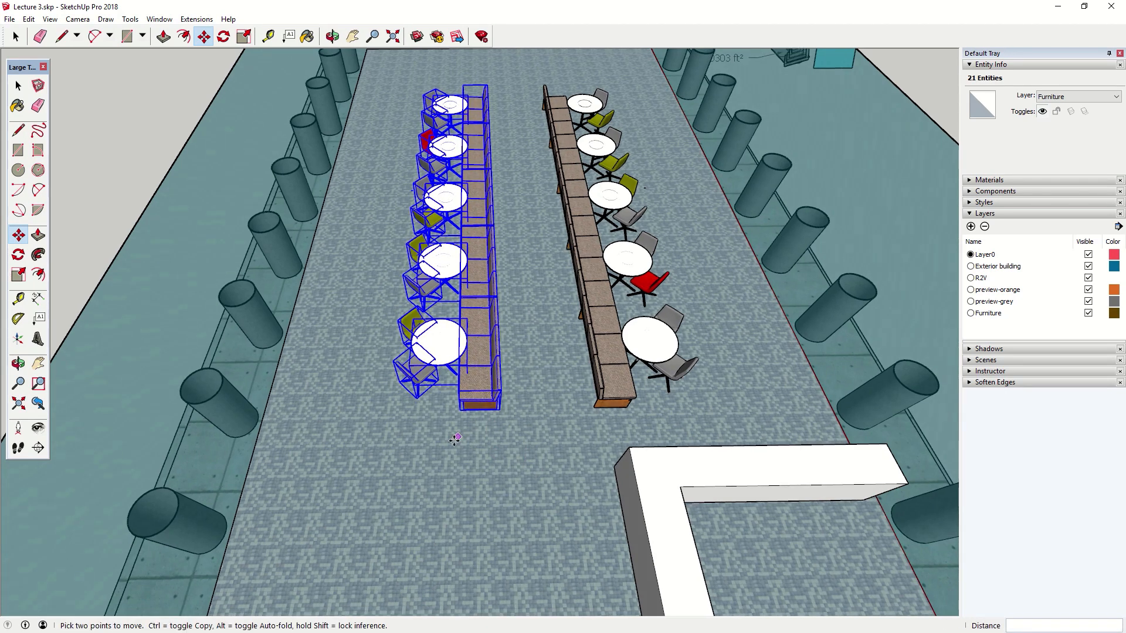
pyautogui.press('space')
pyautogui.click(436, 444)
# - Copy the grey chair at the near end of the rotated row onto the open floor beside the counter and adjust its position
pyautogui.click(450, 359)
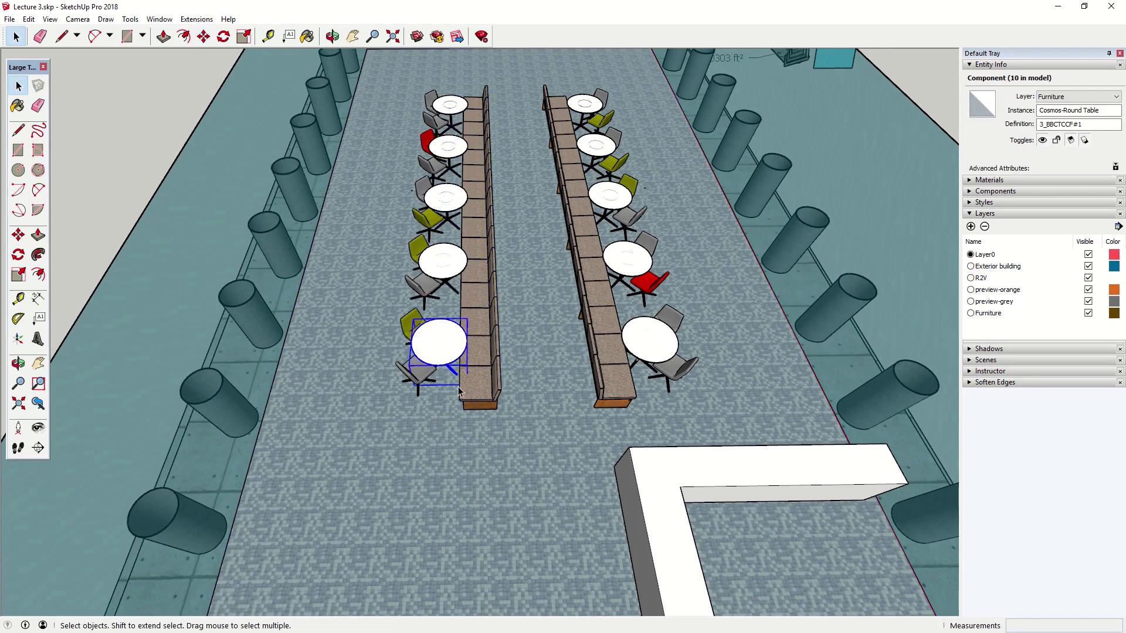
pyautogui.moveTo(460, 392); pyautogui.dragTo(408, 388, button='middle')
pyautogui.click(418, 379)
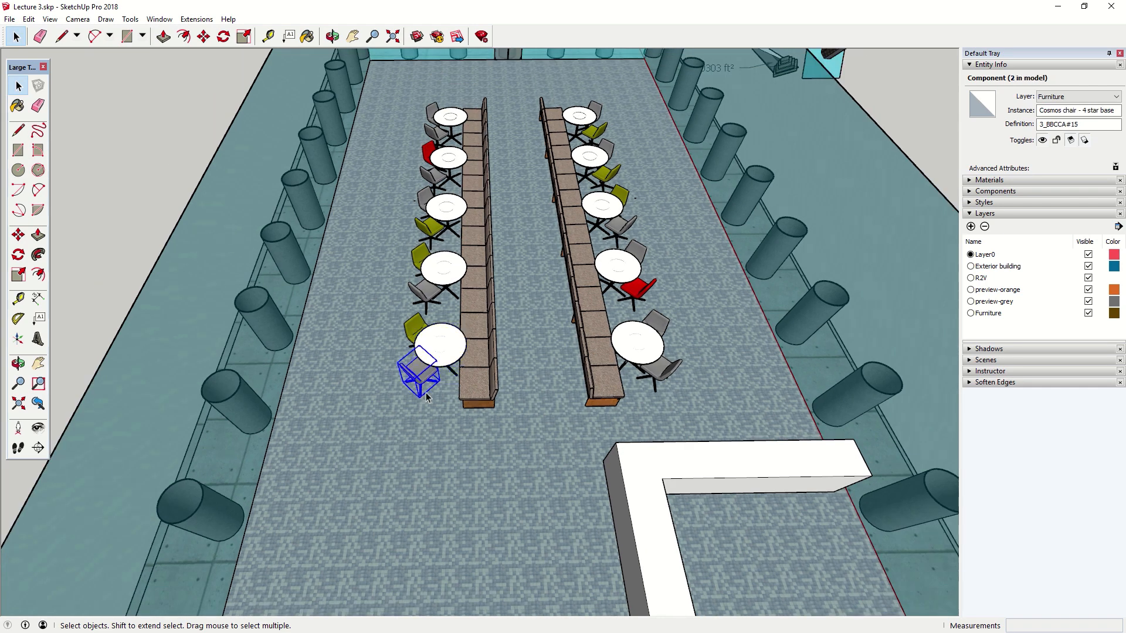
pyautogui.press('m')
pyautogui.click(423, 410)
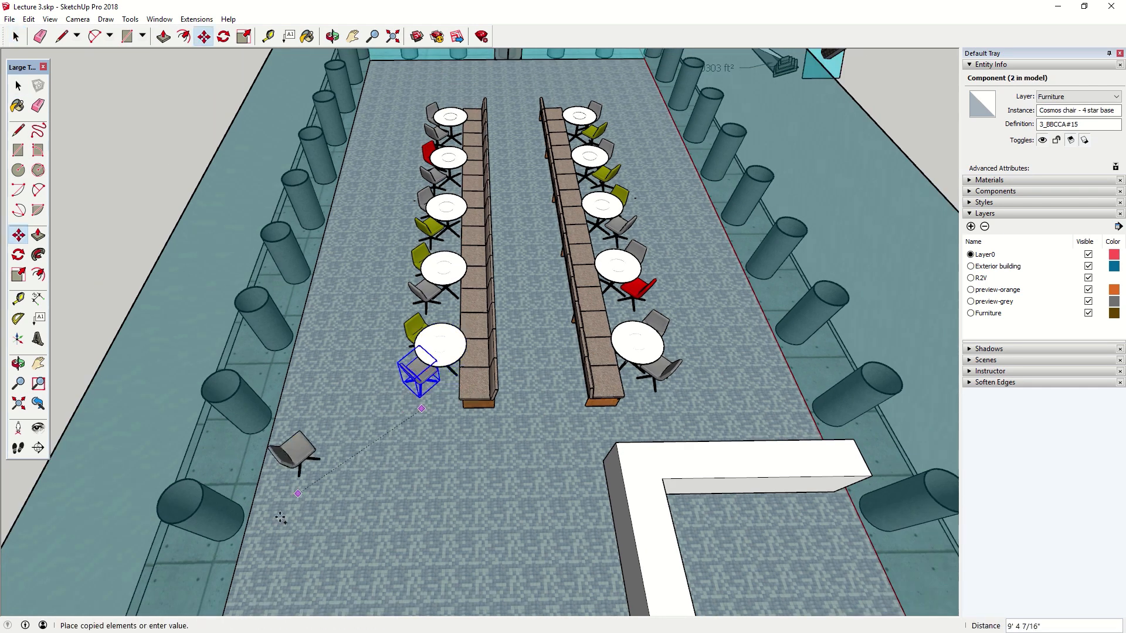
pyautogui.click(390, 577)
pyautogui.moveTo(436, 531); pyautogui.dragTo(402, 417, button='middle')
pyautogui.click(400, 425)
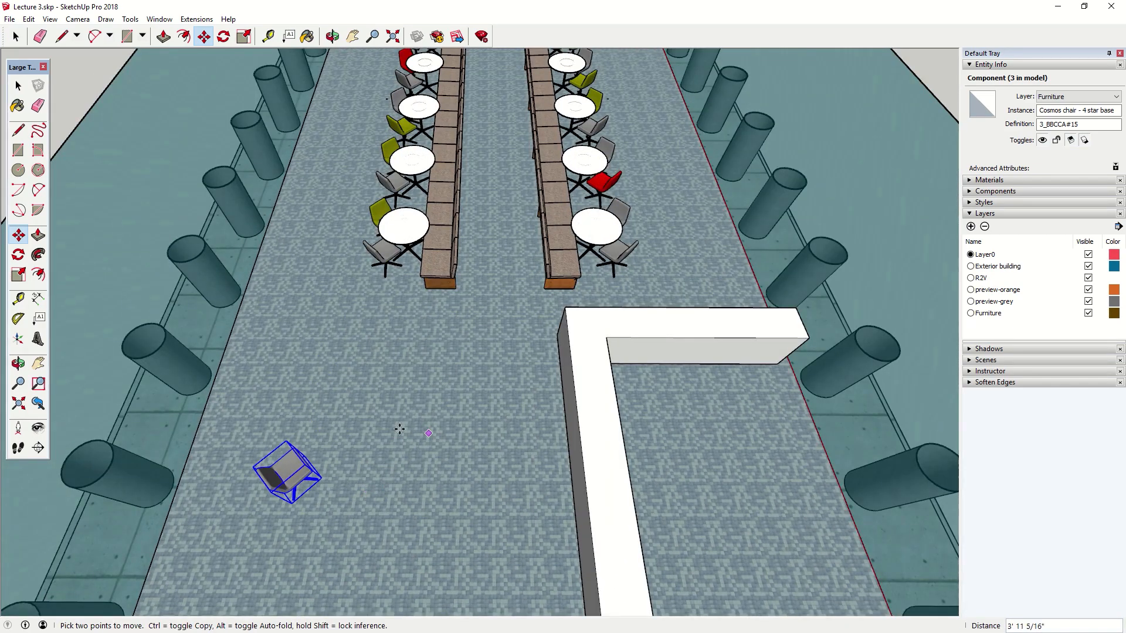
pyautogui.scroll(1, 400, 429)
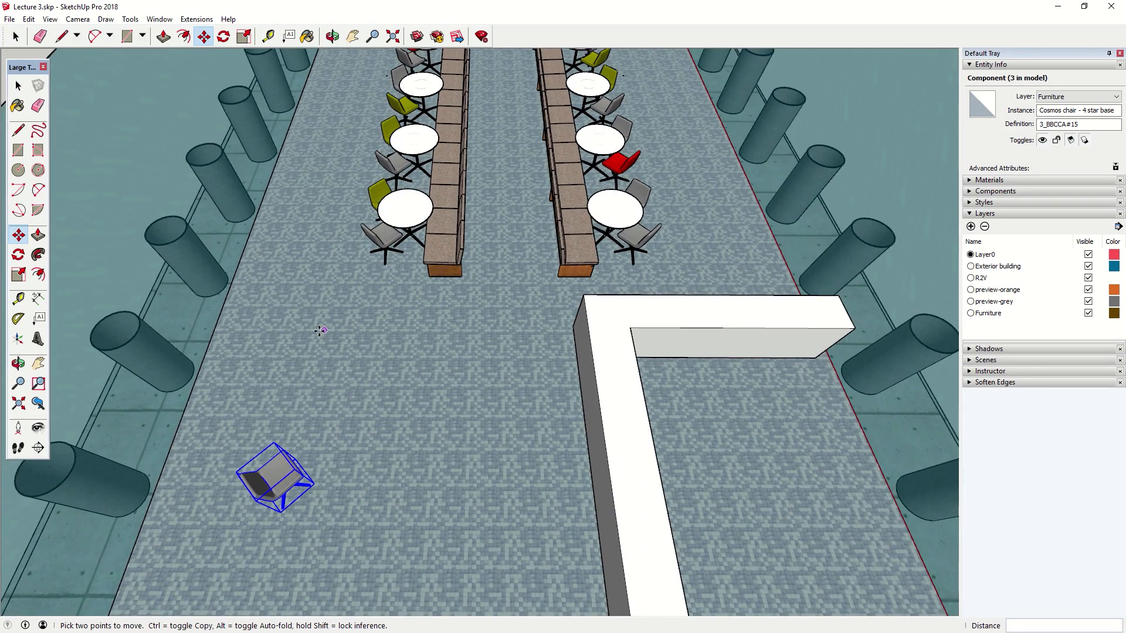
# - Rotate a copy of the lone grey chair by 40 degrees about a floor point beside it
pyautogui.click(223, 37)
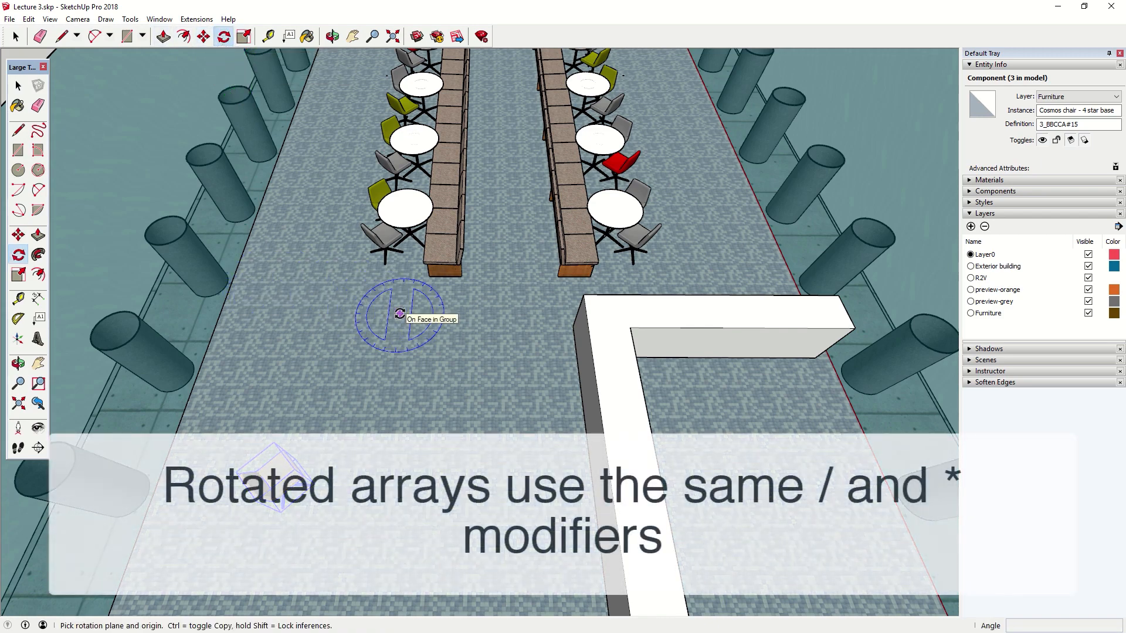
pyautogui.click(412, 366)
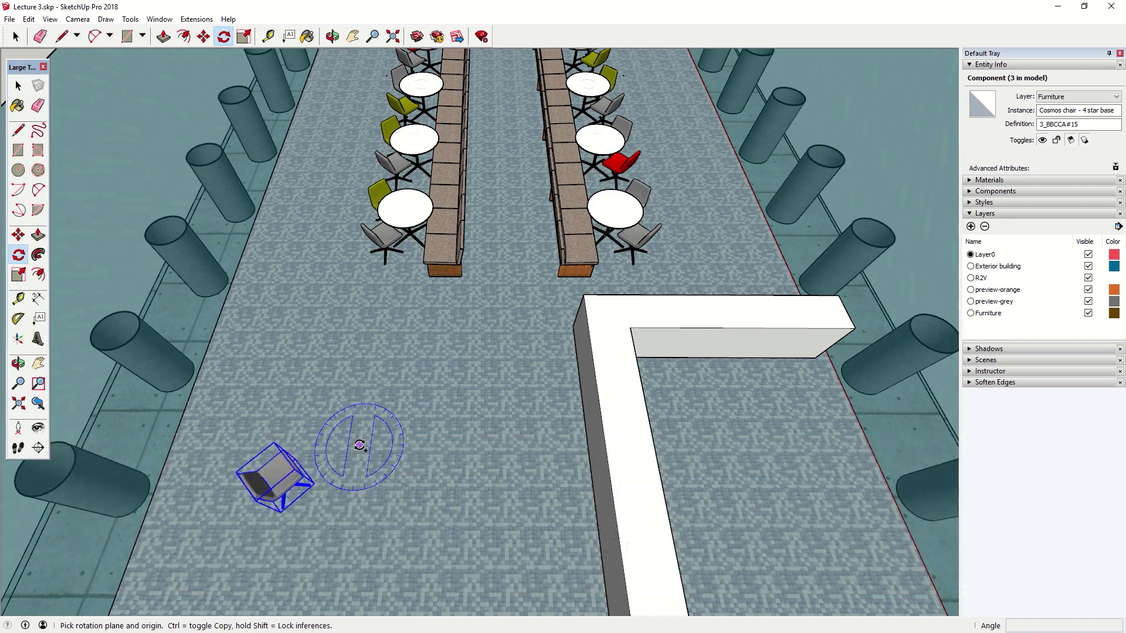
pyautogui.click(359, 445)
pyautogui.click(310, 485)
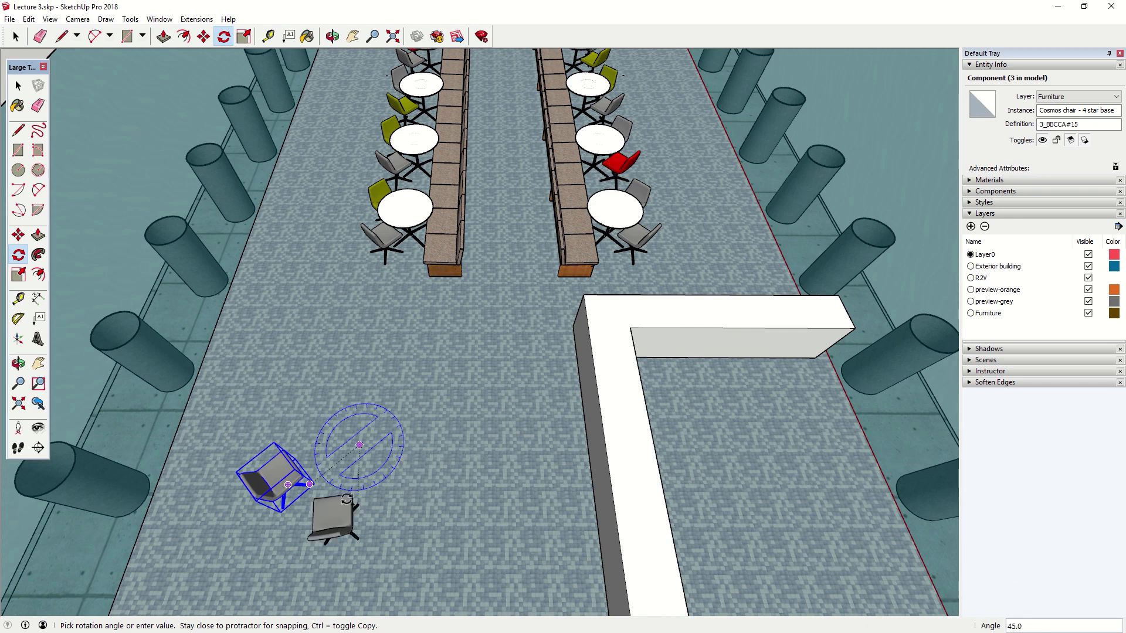
pyautogui.click(260, 452)
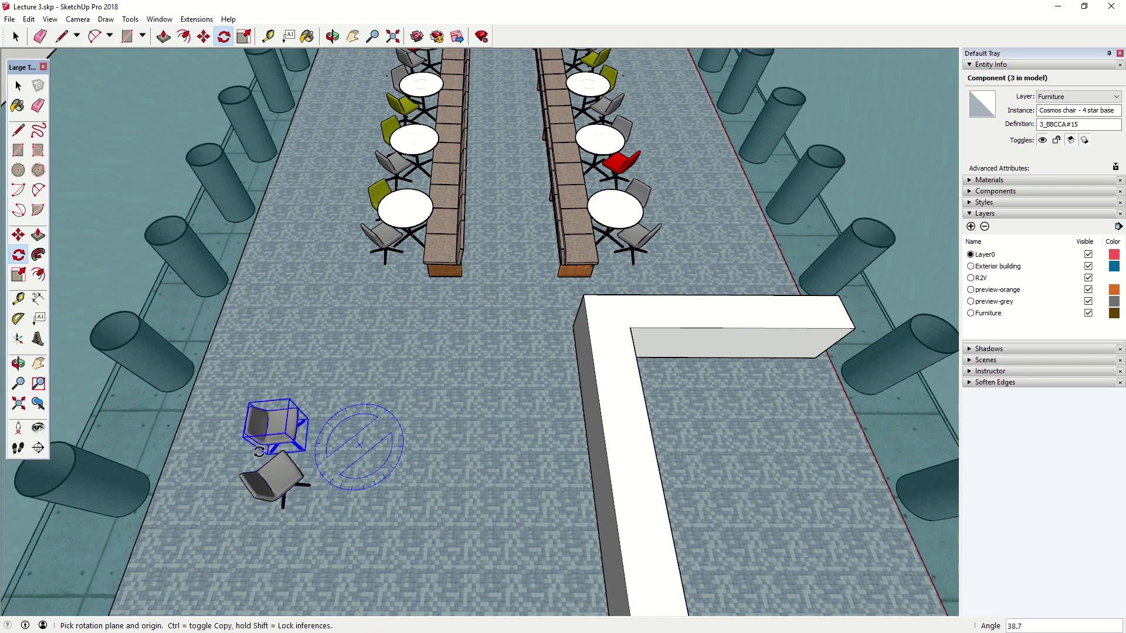
pyautogui.write('40')
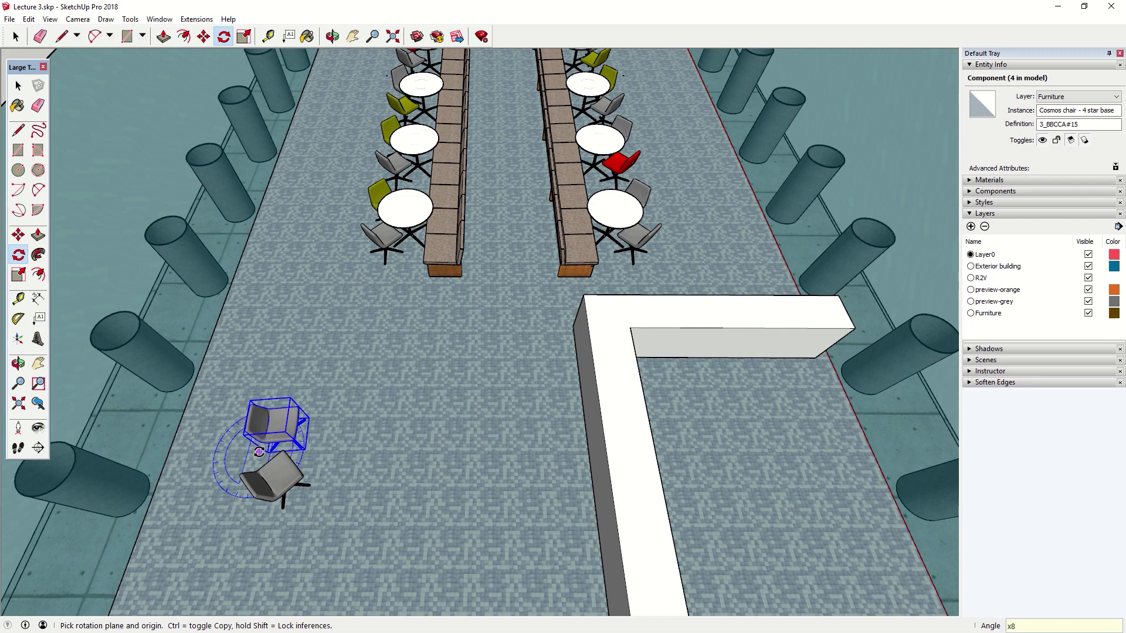
# - Array the rotated chair copy with x8 to form a closed ring of chairs
pyautogui.write('x8')
pyautogui.press('Return')
pyautogui.moveTo(349, 491); pyautogui.dragTo(317, 410, button='middle')
pyautogui.press('space')
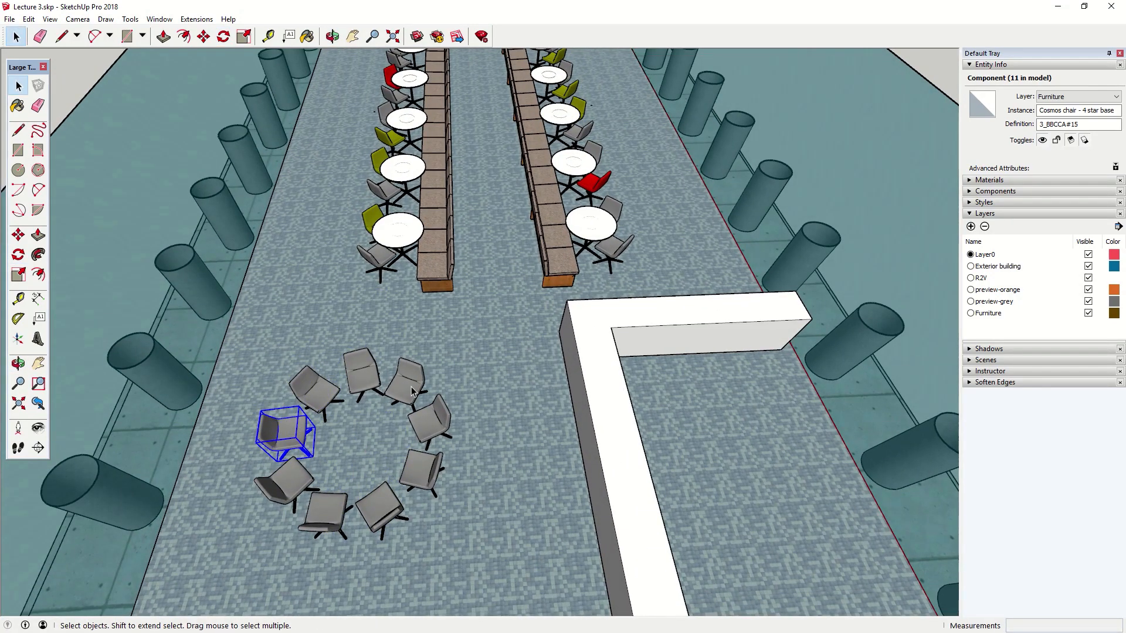
# - Copy the red chair beside the seating row onto the floor near the glass wall, close to the counter's short end
pyautogui.moveTo(654, 326); pyautogui.dragTo(254, 300, button='middle')
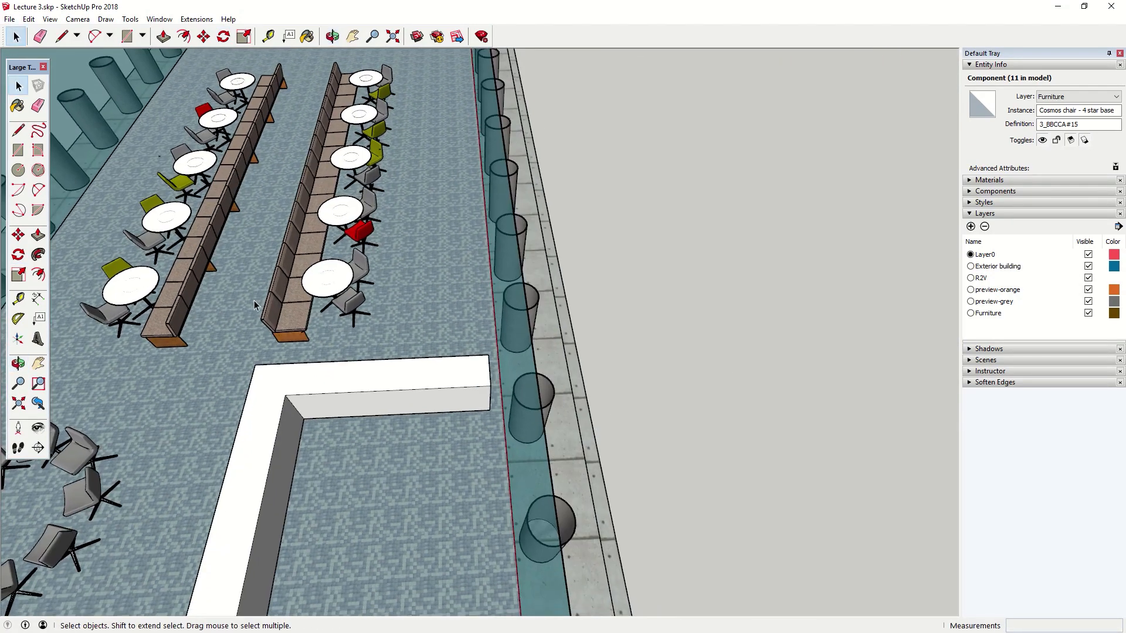
pyautogui.click(369, 232)
pyautogui.moveTo(371, 235); pyautogui.dragTo(470, 299, button='middle')
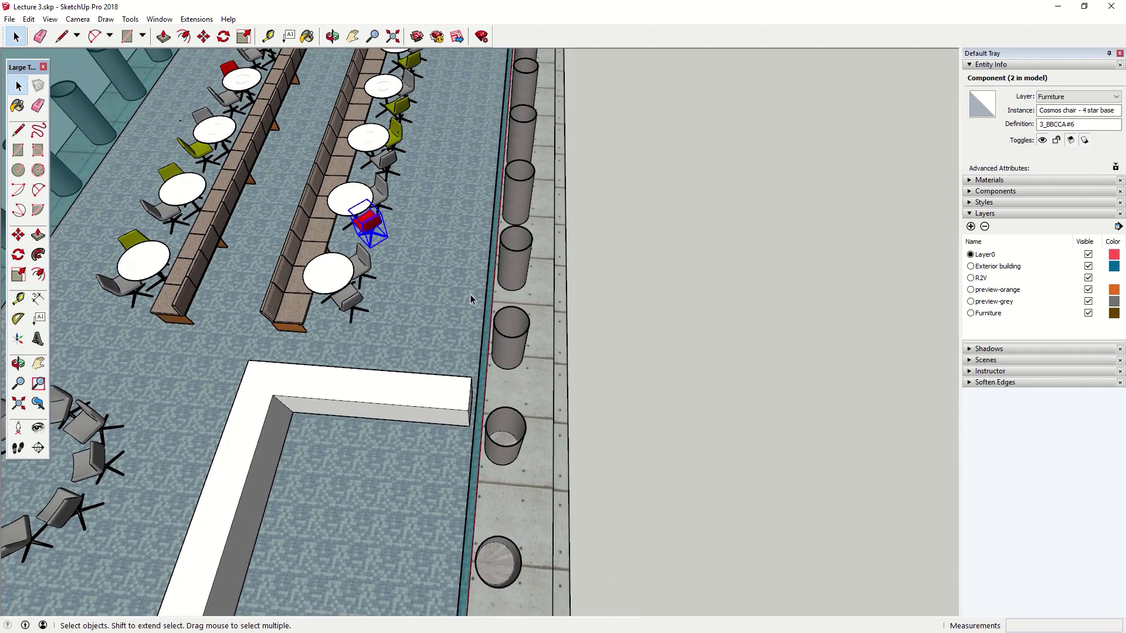
pyautogui.press('m')
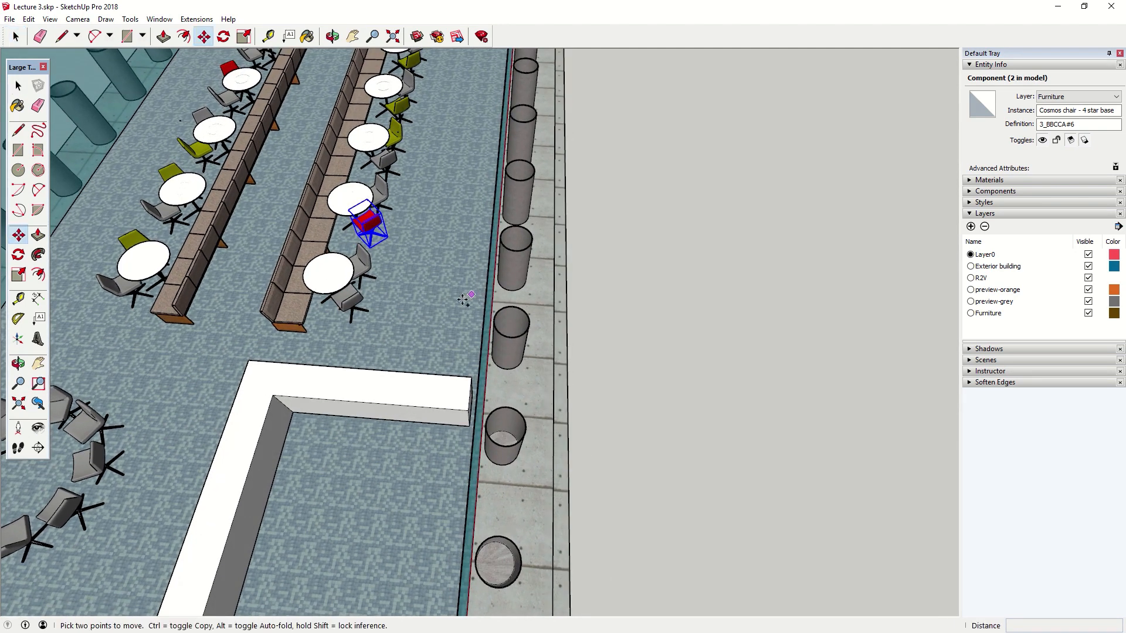
pyautogui.click(394, 253)
pyautogui.press('ctrl')
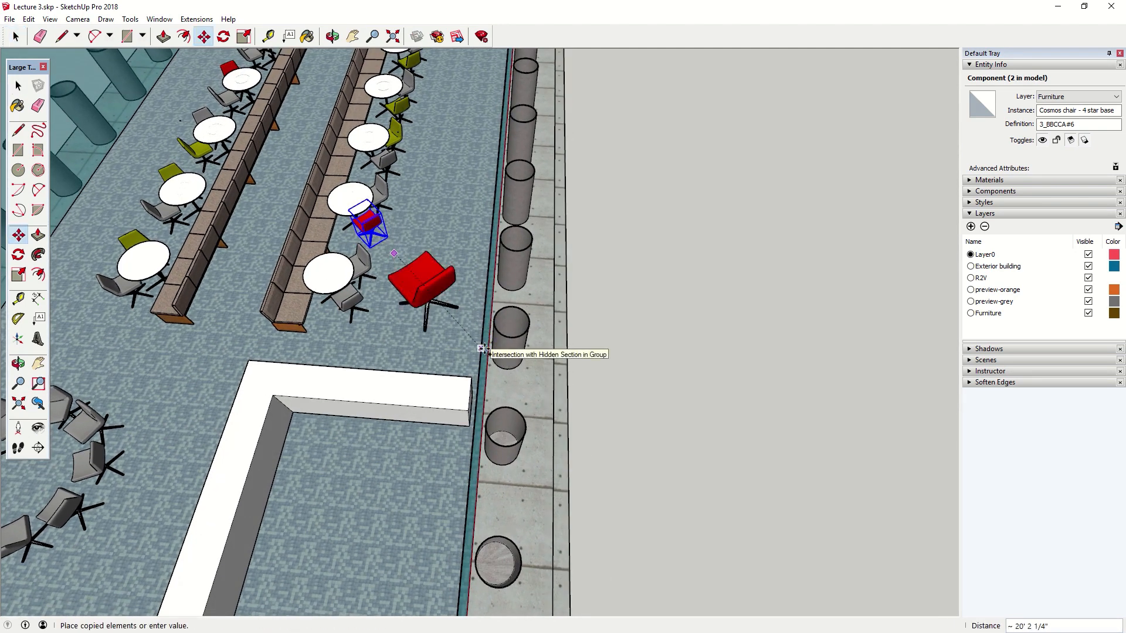
pyautogui.click(476, 361)
pyautogui.moveTo(476, 361); pyautogui.dragTo(438, 219, button='middle')
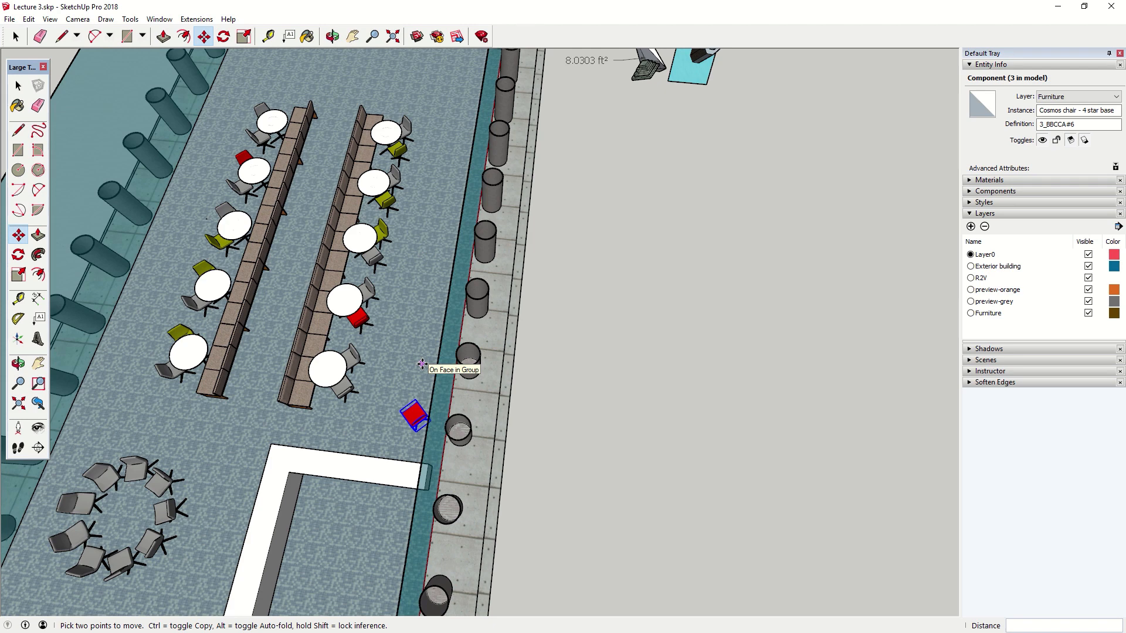
# - Copy the new red chair about 31' 4" along the glass wall and divide the distance into 10 equal spacings
pyautogui.press('q')
pyautogui.press('m')
pyautogui.keyDown('ctrl'); pyautogui.click(414, 391); pyautogui.keyUp('ctrl')
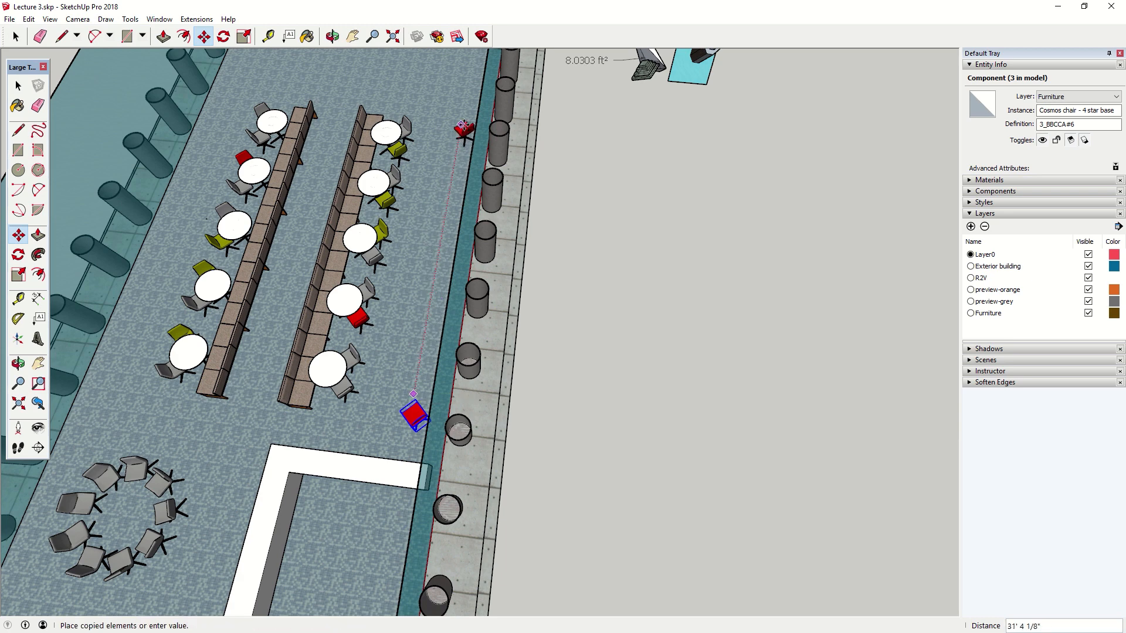
pyautogui.click(463, 128)
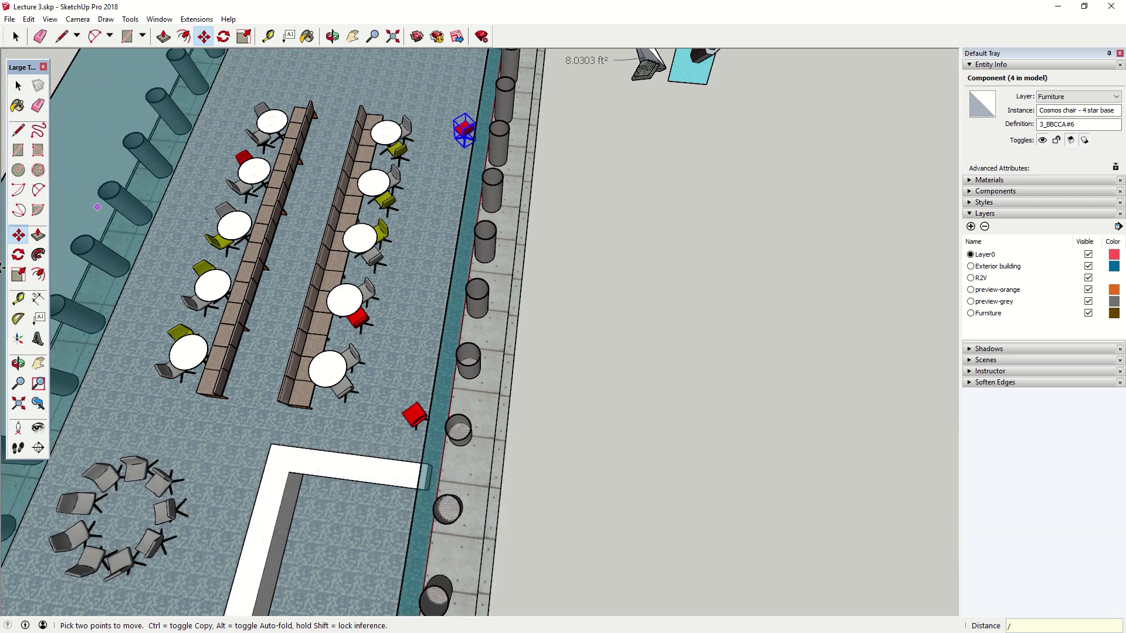
pyautogui.press('Return')
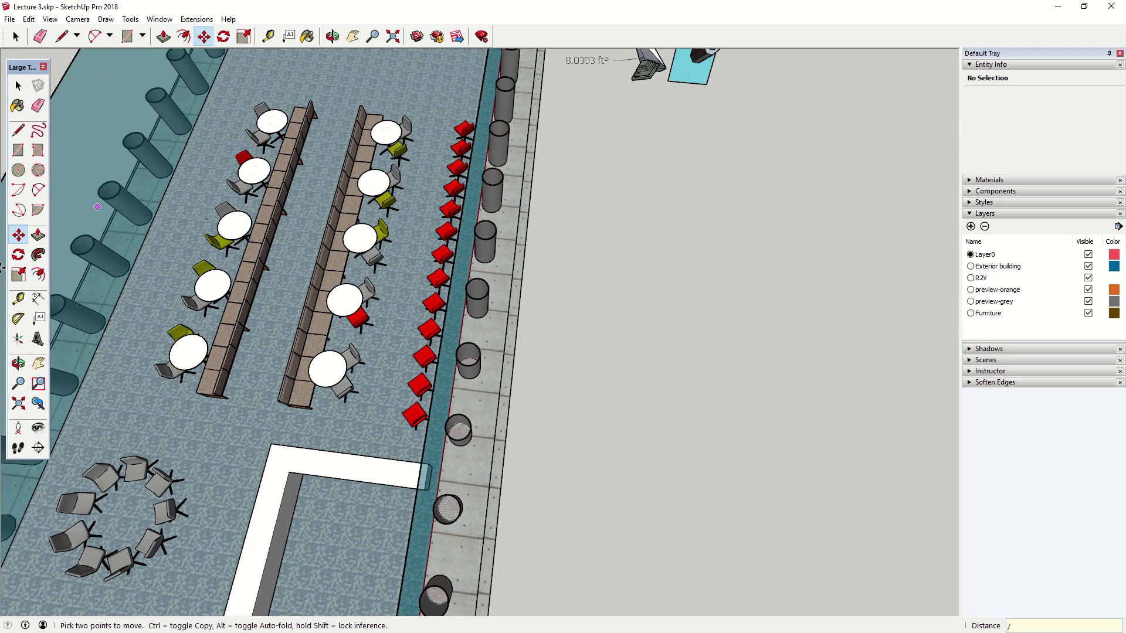
pyautogui.press('Return')
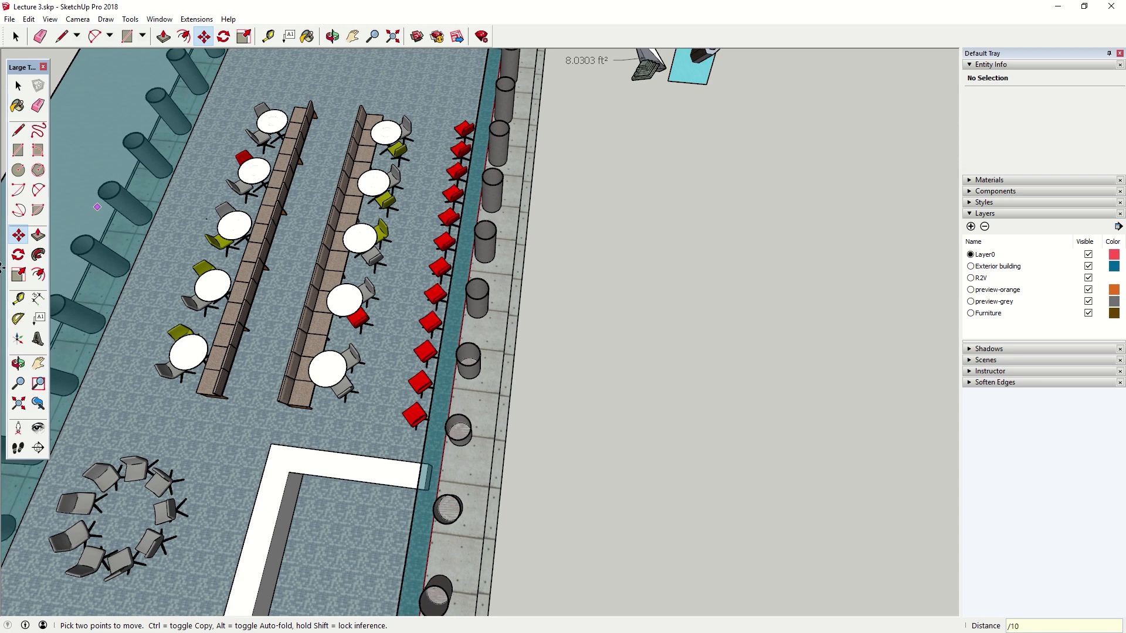
pyautogui.press('Return')
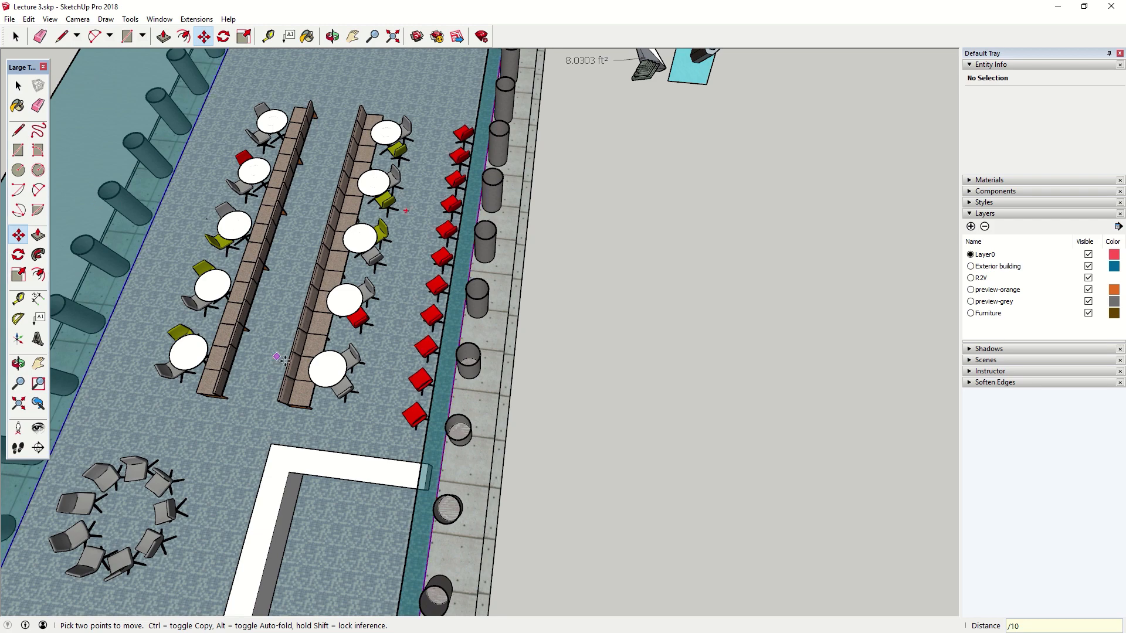
# - Examine the row of red chairs along the glass wall up close and select a chair in its middle
pyautogui.moveTo(305, 364); pyautogui.dragTo(691, 271, button='middle')
pyautogui.press('m')
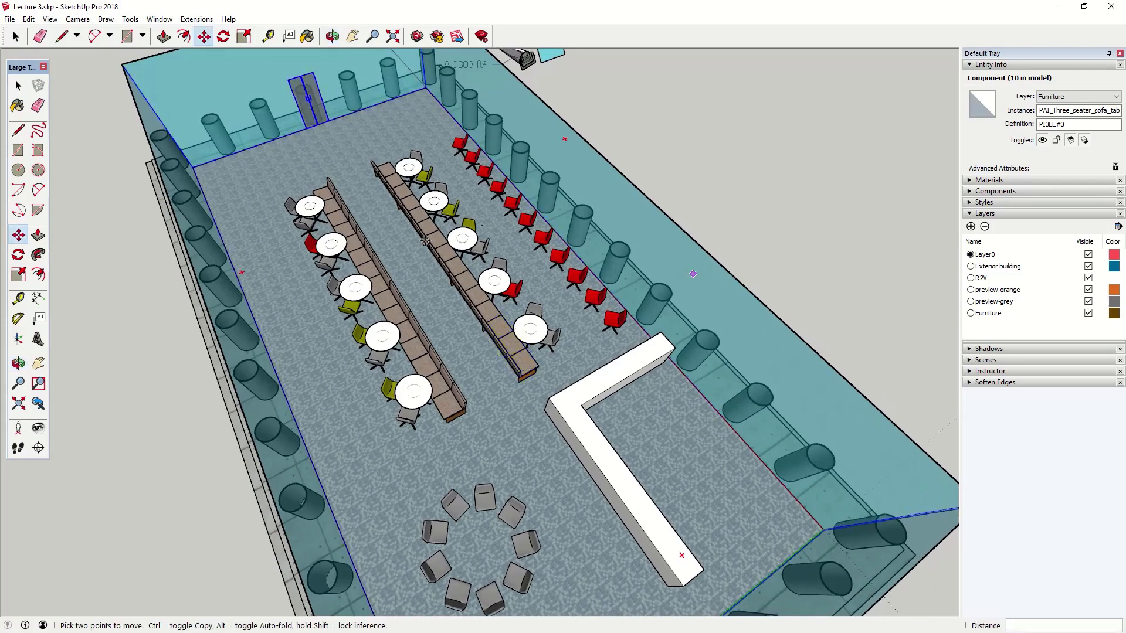
pyautogui.scroll(6, 499, 223)
pyautogui.scroll(1, 528, 201)
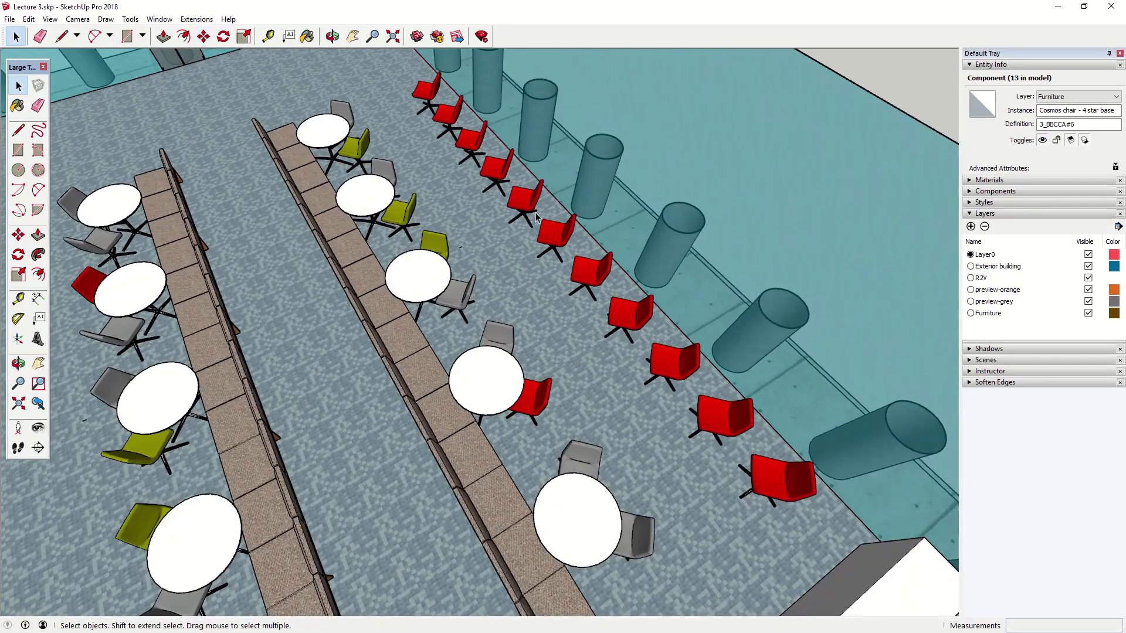
pyautogui.press('space')
pyautogui.scroll(-1, 358, 288)
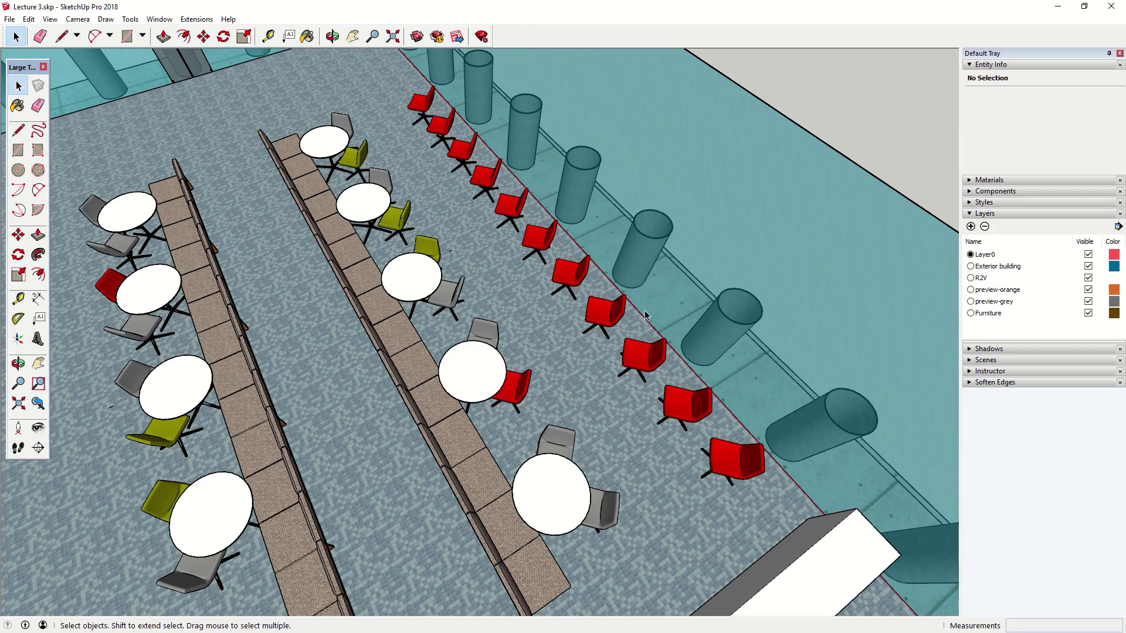
pyautogui.click(605, 316)
pyautogui.scroll(3, 601, 314)
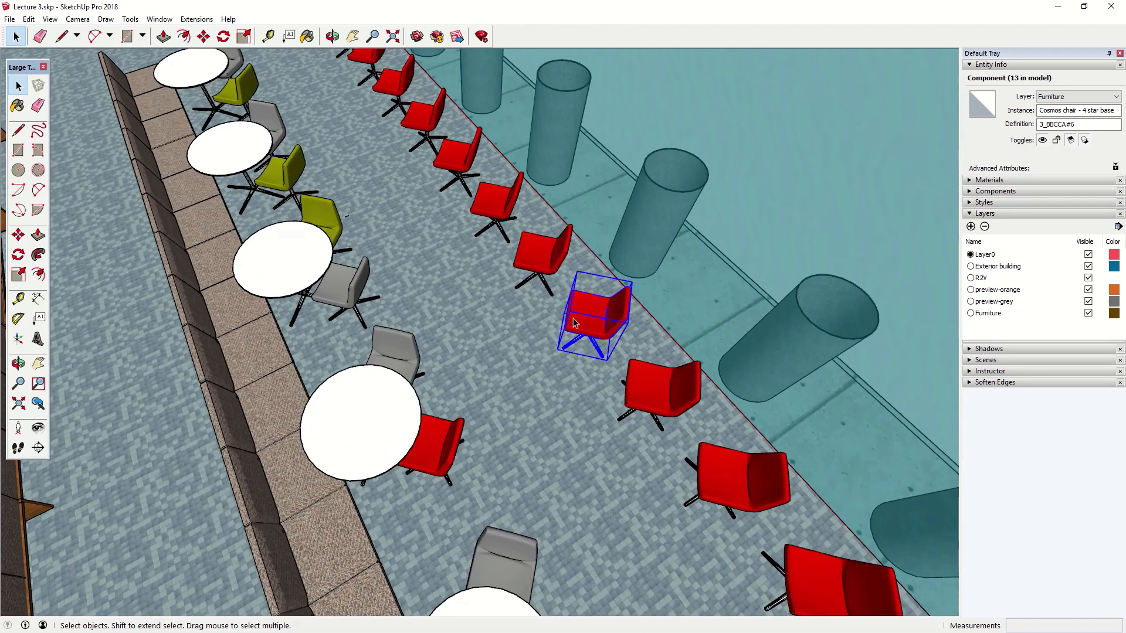
pyautogui.moveTo(573, 321); pyautogui.dragTo(558, 296, button='middle')
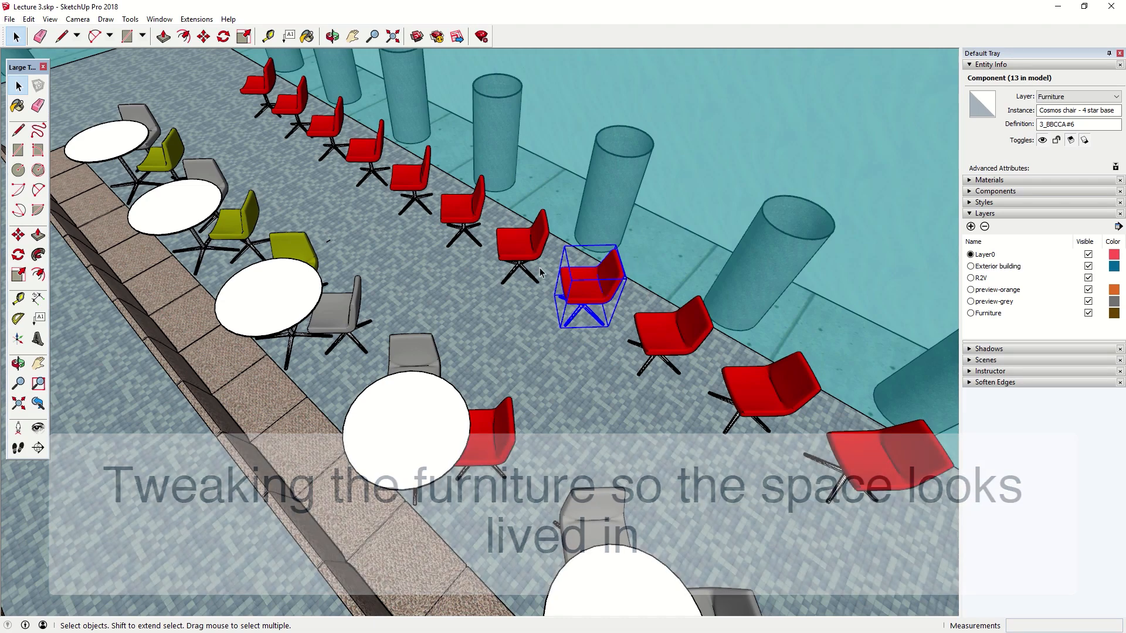
pyautogui.scroll(2, 600, 270)
pyautogui.scroll(1, 599, 270)
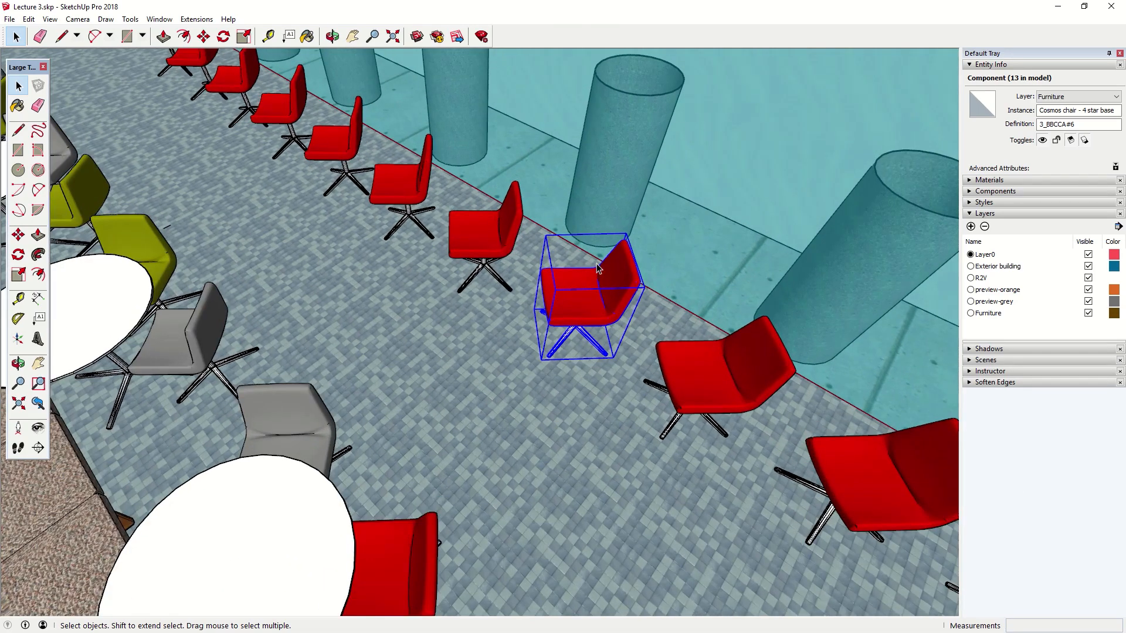
pyautogui.press('m')
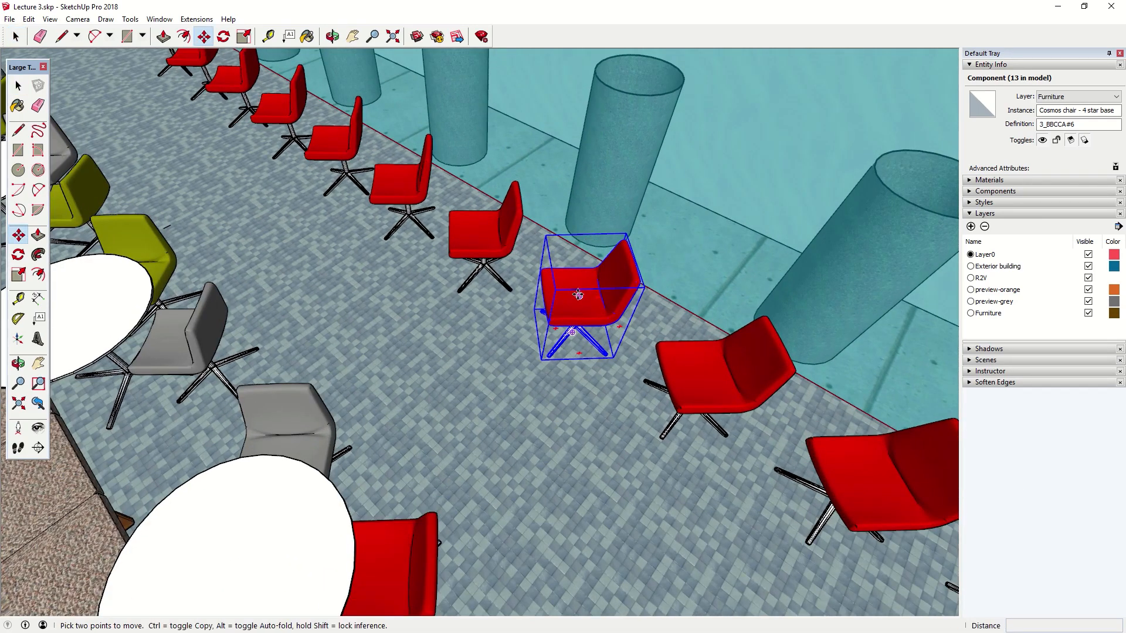
pyautogui.scroll(2, 596, 274)
pyautogui.moveTo(596, 275); pyautogui.dragTo(707, 156, button='middle')
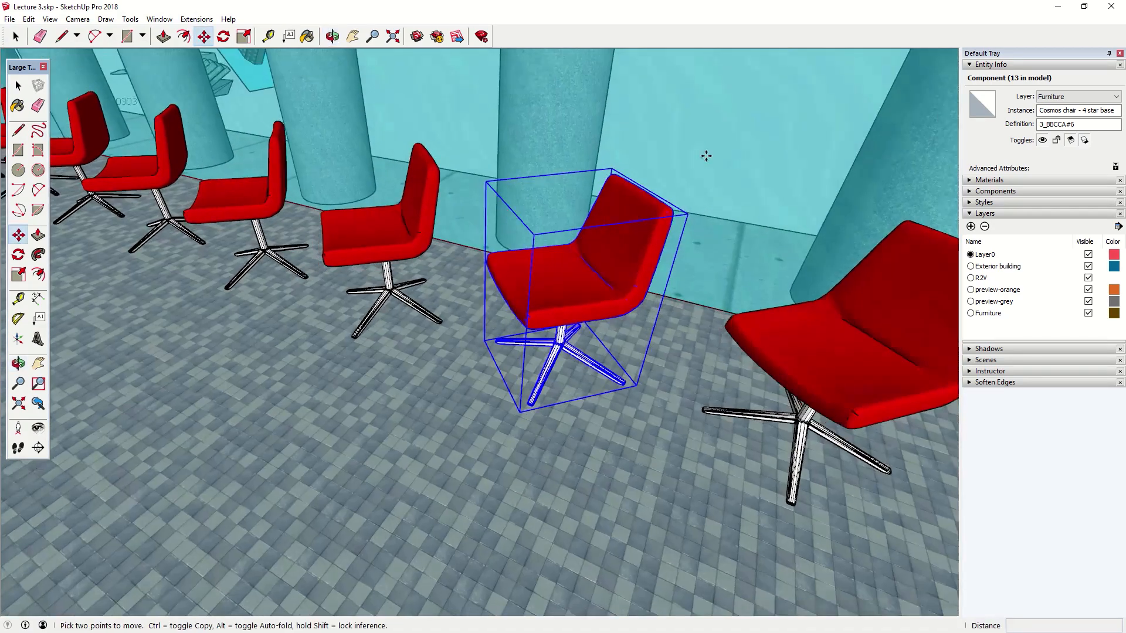
pyautogui.moveTo(560, 179)
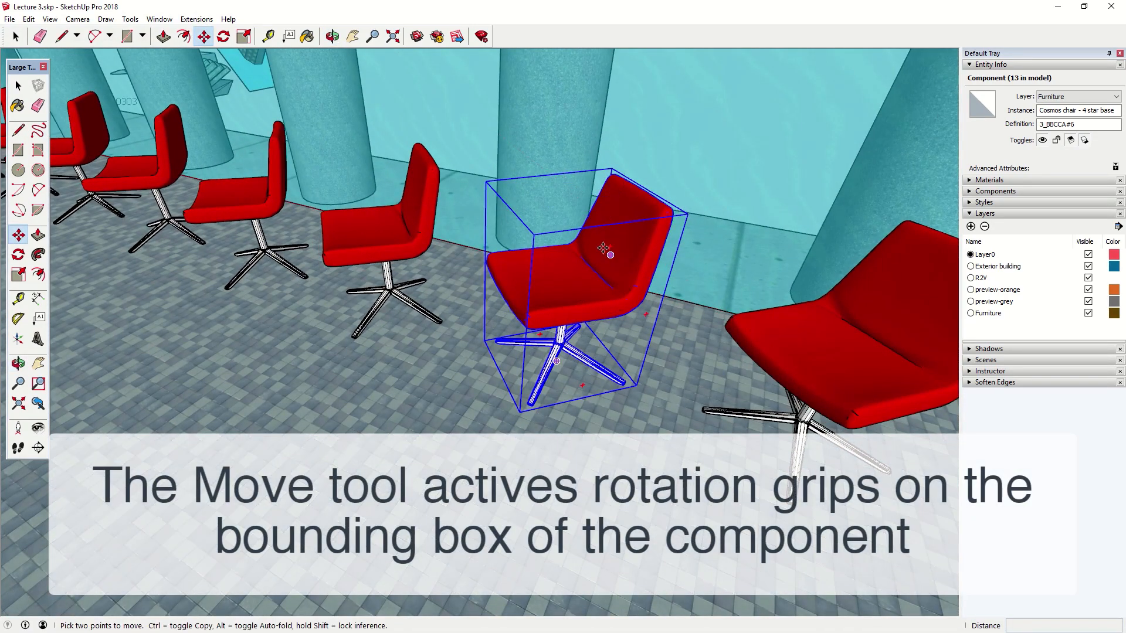
pyautogui.moveTo(592, 257); pyautogui.dragTo(569, 240, button='middle')
pyautogui.moveTo(541, 232)
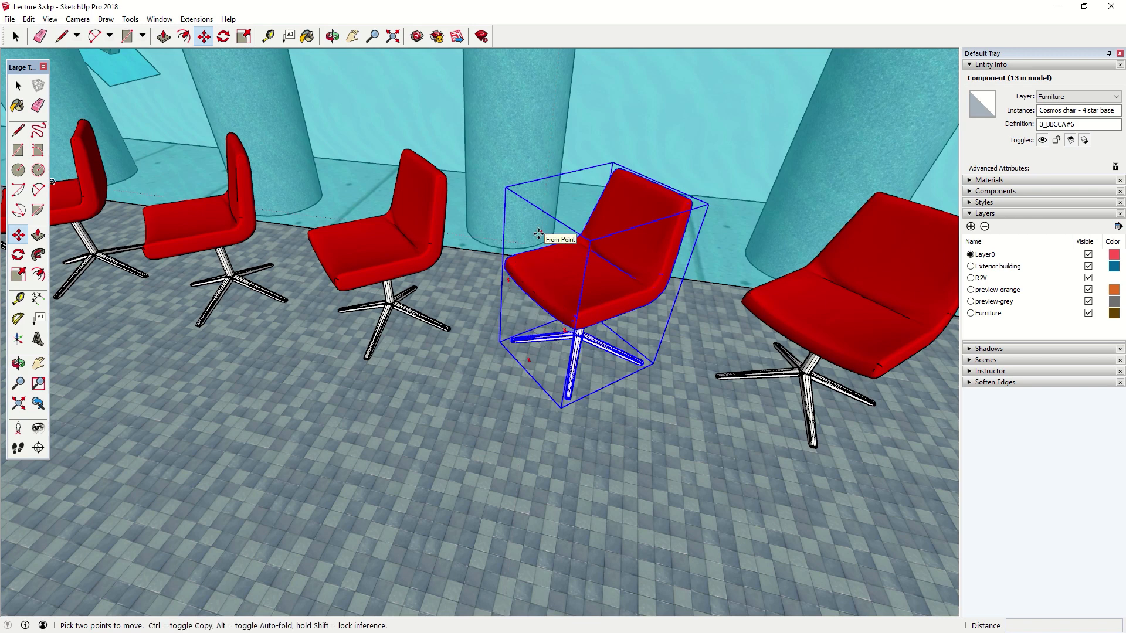
pyautogui.click(541, 232)
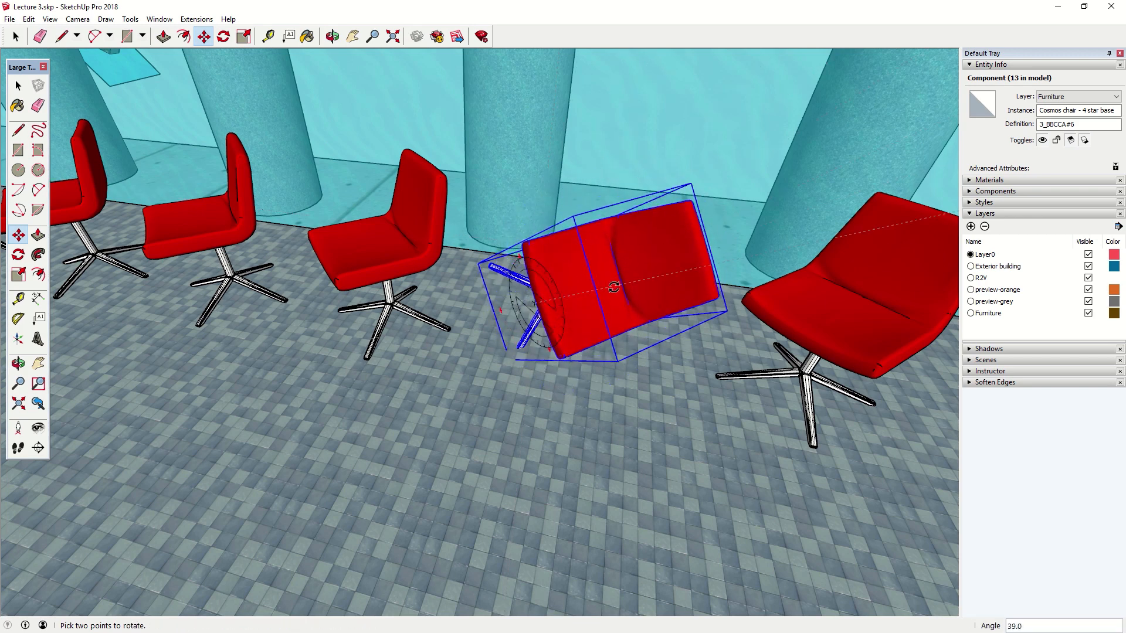
pyautogui.press('Escape')
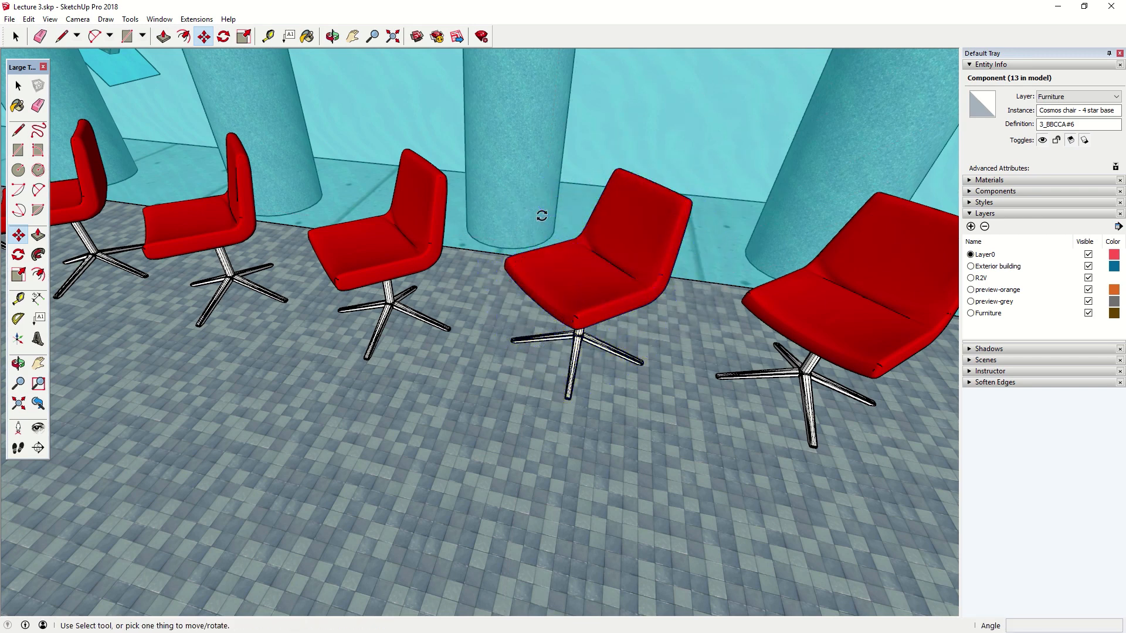
# - Turn the middle red chair about its vertical axis with the Move tool's rotation grip so it faces the room
pyautogui.press('space')
pyautogui.click(600, 270)
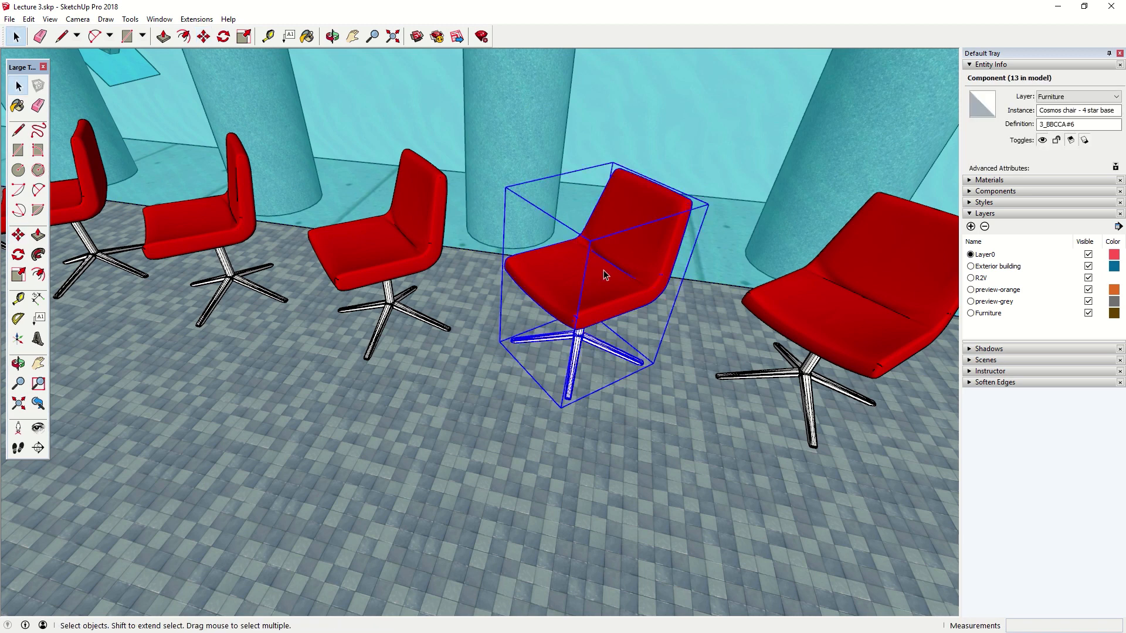
pyautogui.press('m')
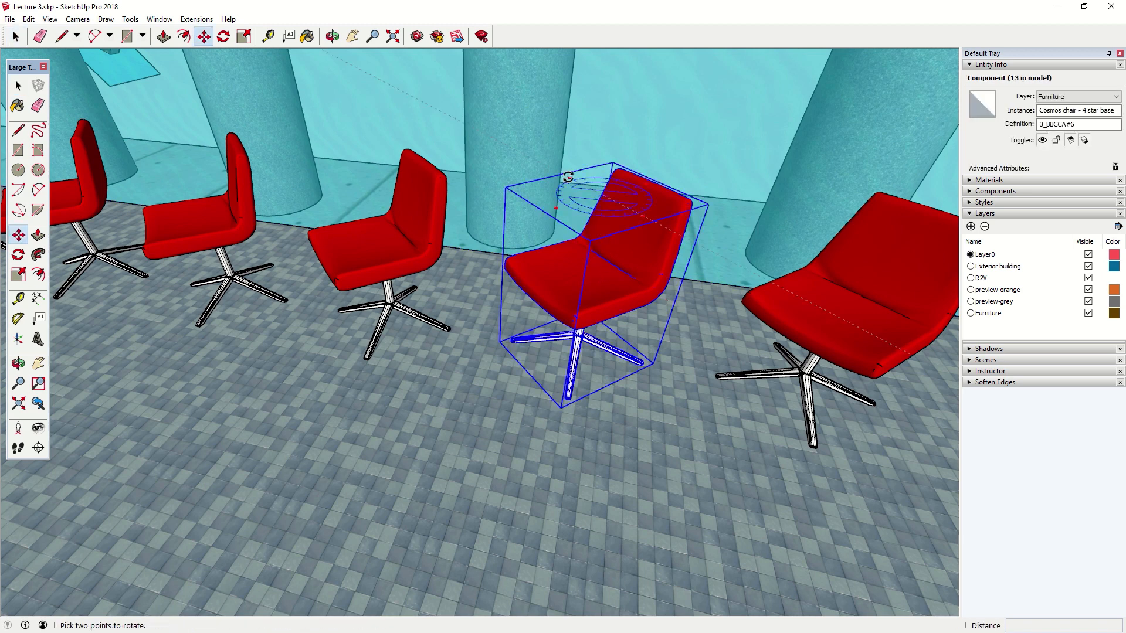
pyautogui.click(568, 177)
pyautogui.press('space')
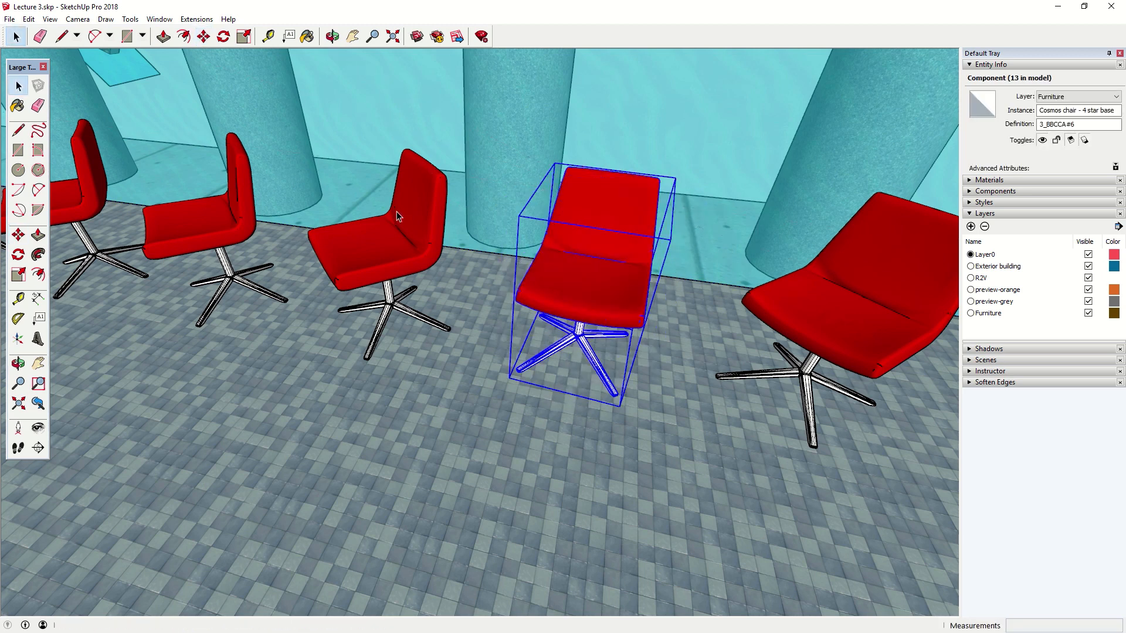
# - Turn the neighbouring red chair slightly about its vertical axis using the rotation grip on top of its bounding box
pyautogui.click(394, 208)
pyautogui.press('m')
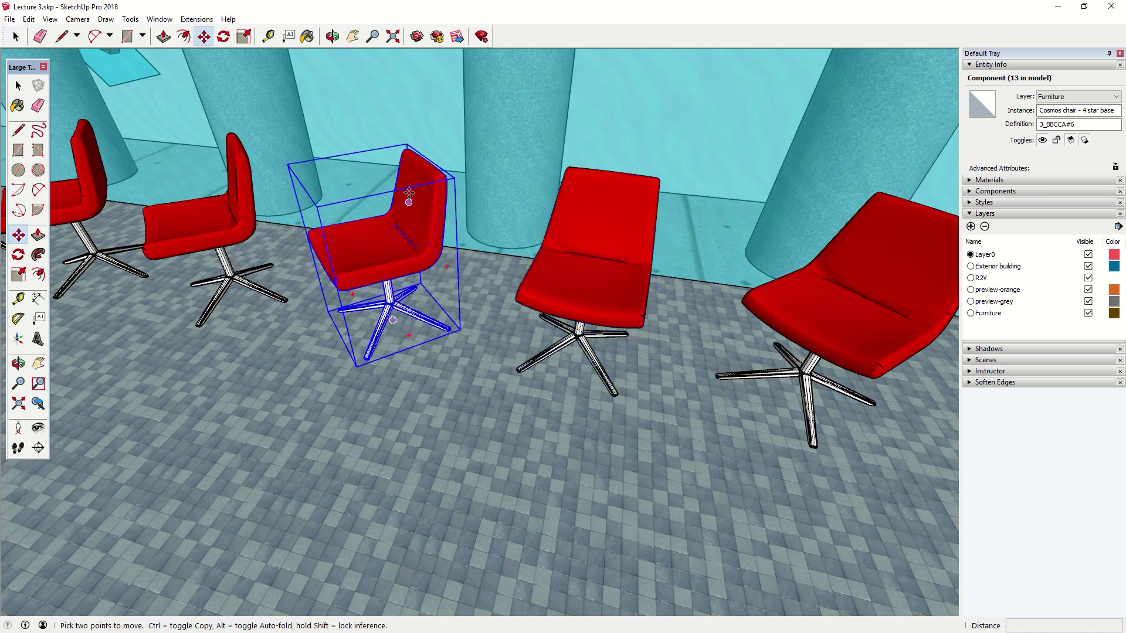
pyautogui.click(357, 156)
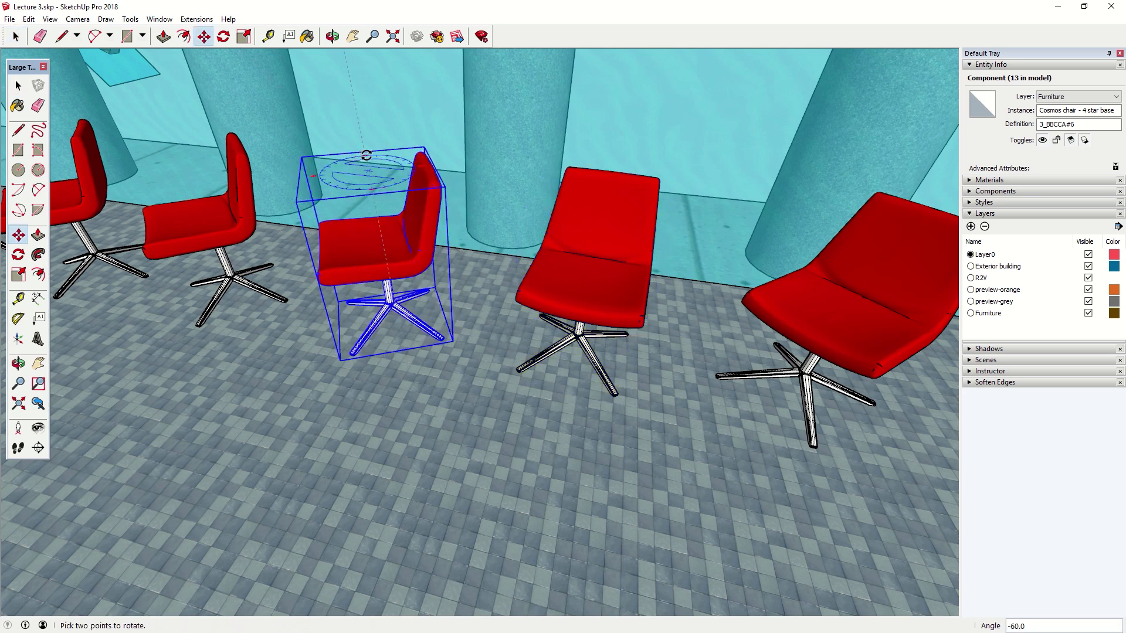
pyautogui.click(366, 156)
pyautogui.press('space')
# - Turn the next red chair along the glass wall about its vertical axis with the Move tool's rotation grip
pyautogui.click(205, 232)
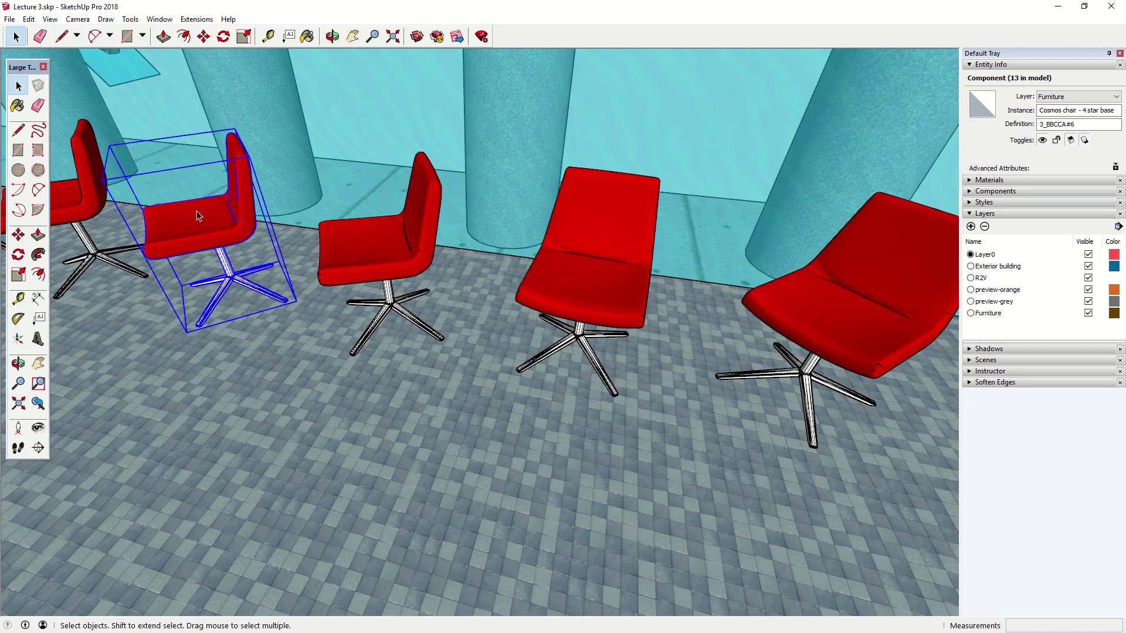
pyautogui.press('m')
pyautogui.click(122, 161)
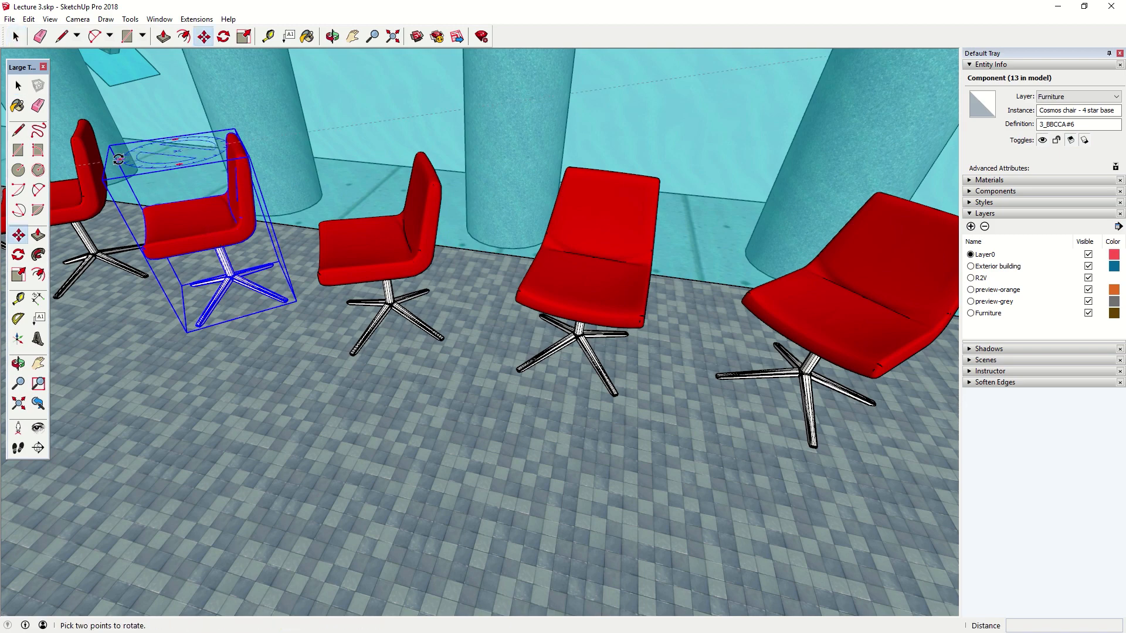
pyautogui.click(365, 299)
# - Delete the leftover sample objects and labels lying outside the building beside the glass wall
pyautogui.scroll(-5, 366, 299)
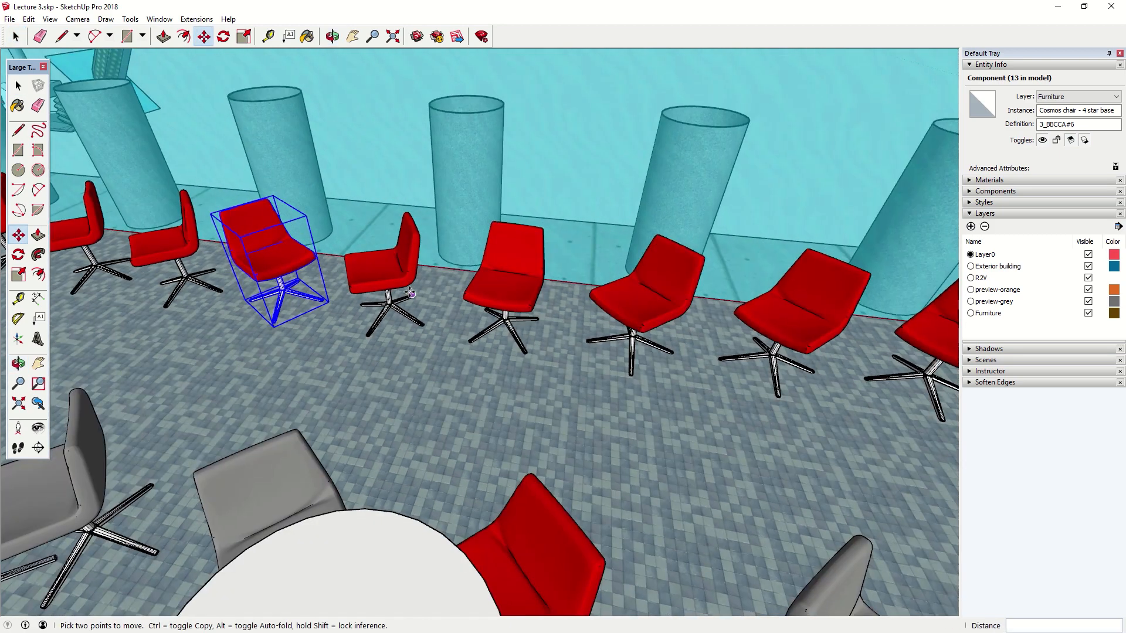
pyautogui.moveTo(370, 300); pyautogui.dragTo(669, 285, button='middle')
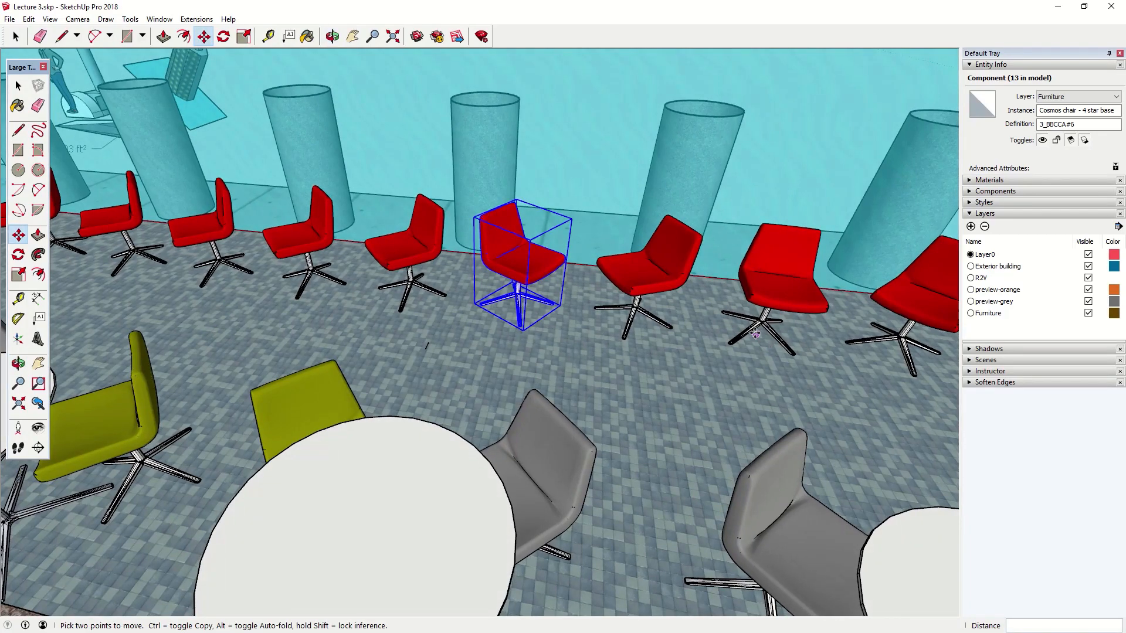
pyautogui.moveTo(755, 334); pyautogui.dragTo(394, 307, button='middle')
pyautogui.scroll(-8, 245, 344)
pyautogui.scroll(-5, 391, 244)
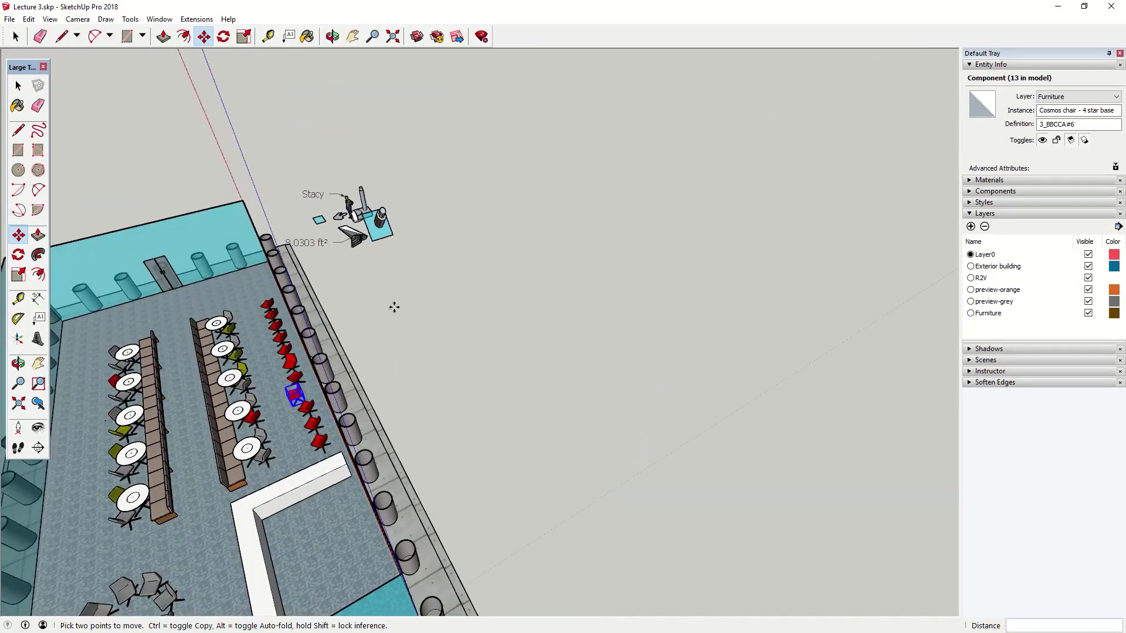
pyautogui.press('space')
pyautogui.doubleClick(348, 220)
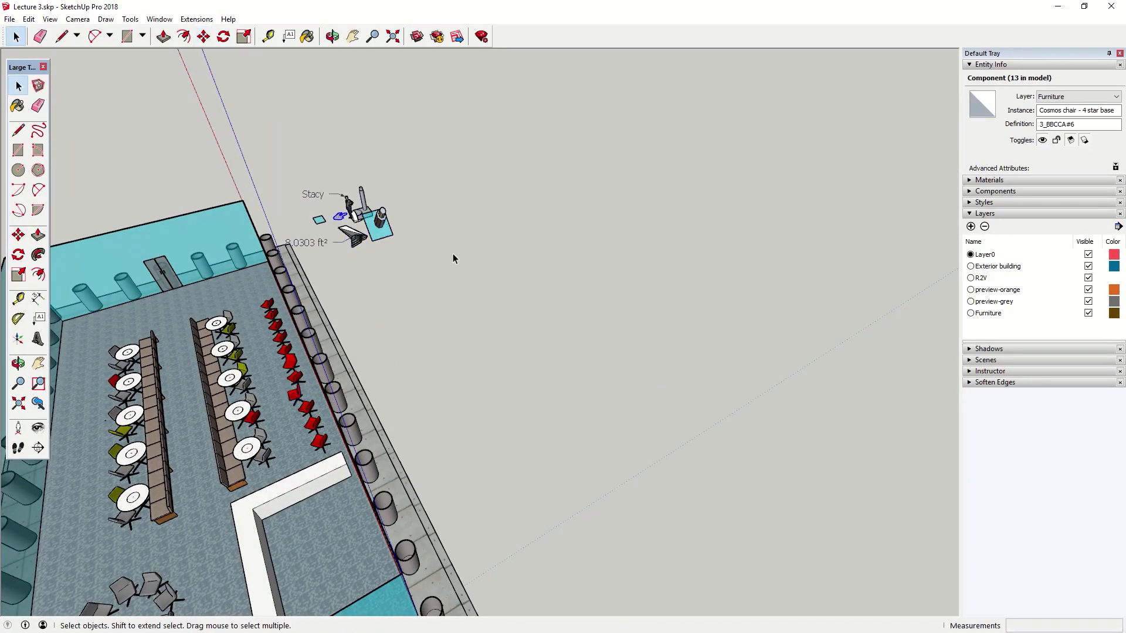
pyautogui.moveTo(453, 253); pyautogui.dragTo(324, 166)
pyautogui.press('Delete')
pyautogui.scroll(-5, 390, 279)
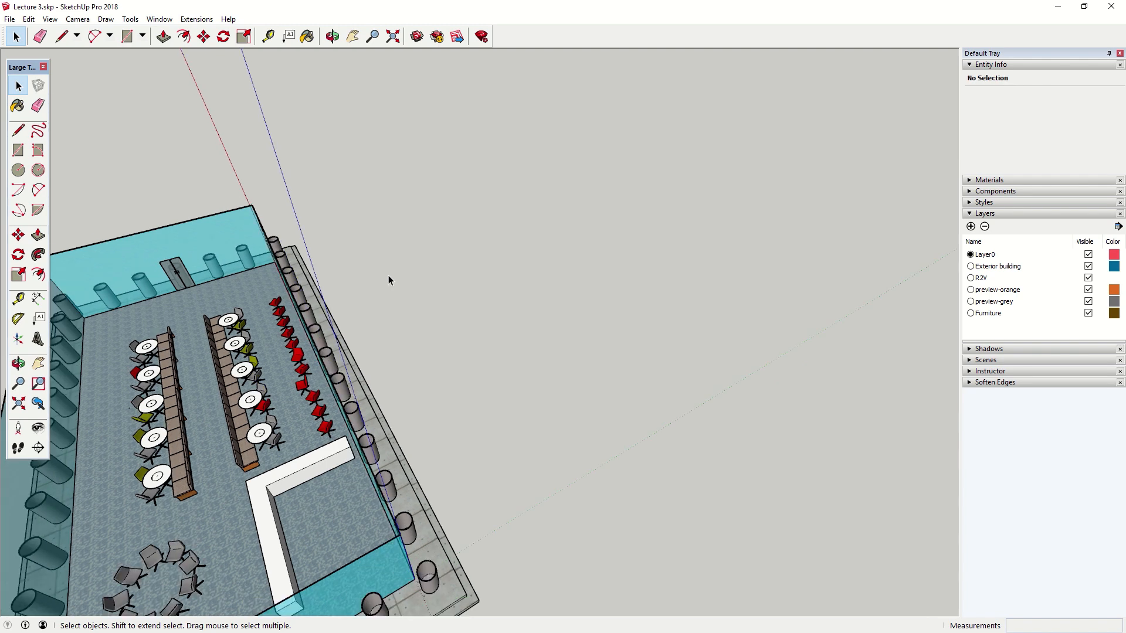
pyautogui.moveTo(384, 274); pyautogui.dragTo(516, 184, button='middle')
pyautogui.scroll(4, 475, 241)
pyautogui.scroll(4, 523, 183)
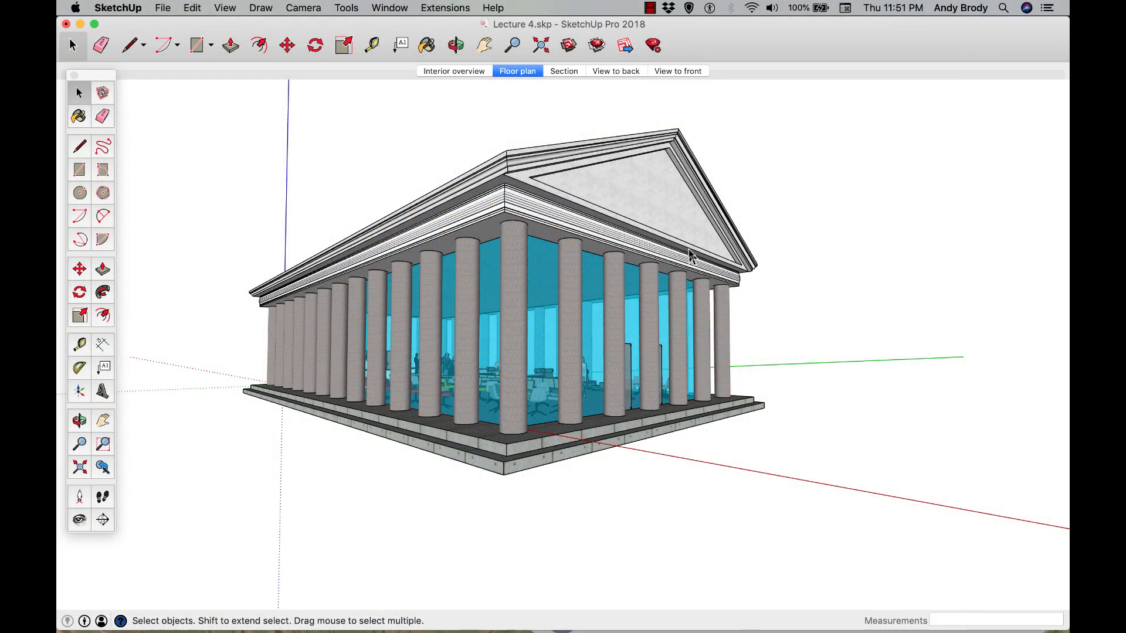
# - Open the temple's column group for editing and select the front corner column
pyautogui.click(510, 287)
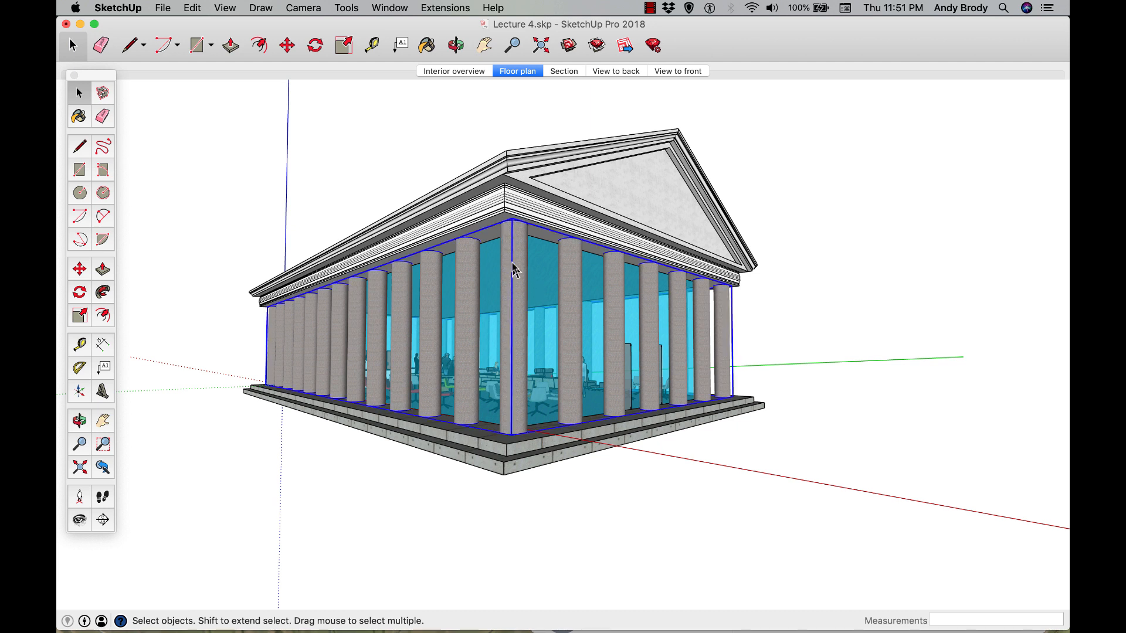
pyautogui.doubleClick(507, 368)
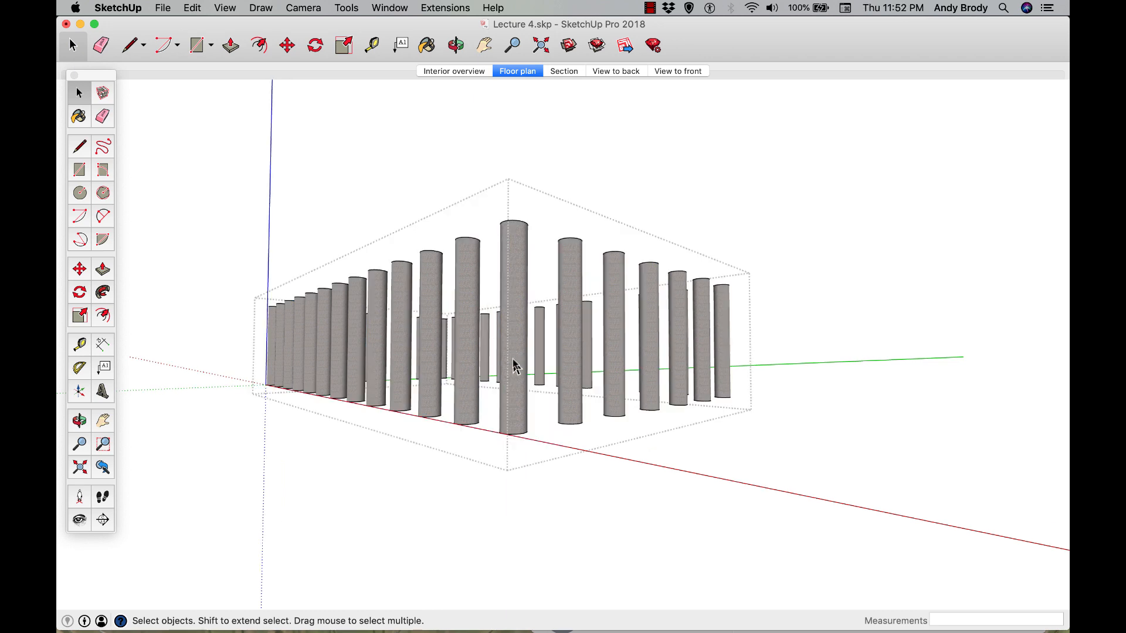
pyautogui.scroll(5, 514, 367)
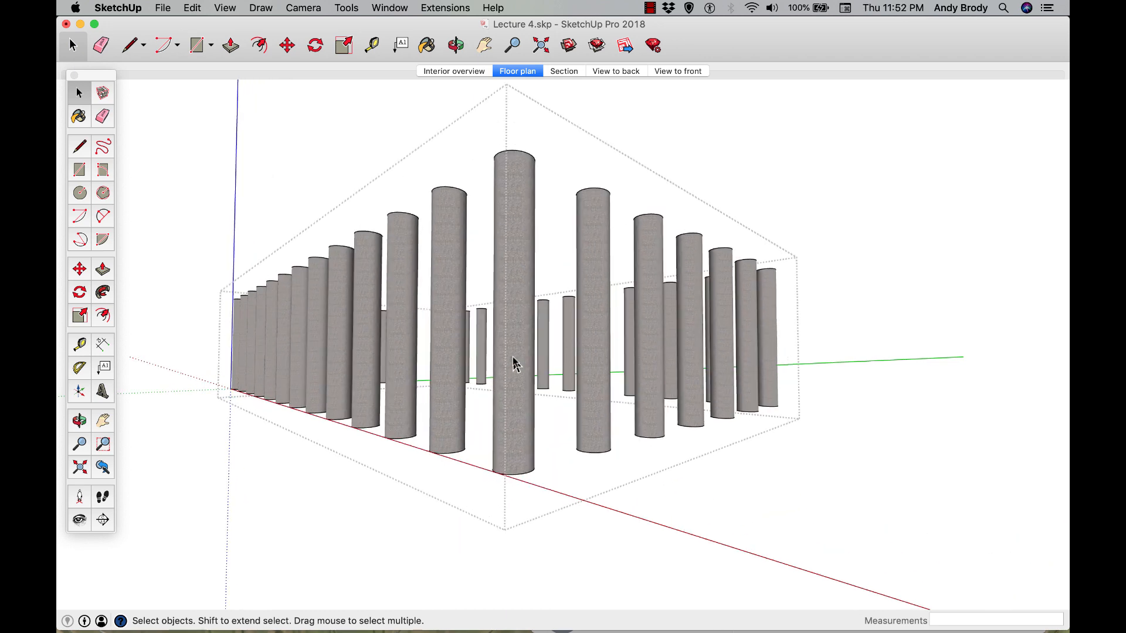
pyautogui.click(514, 363)
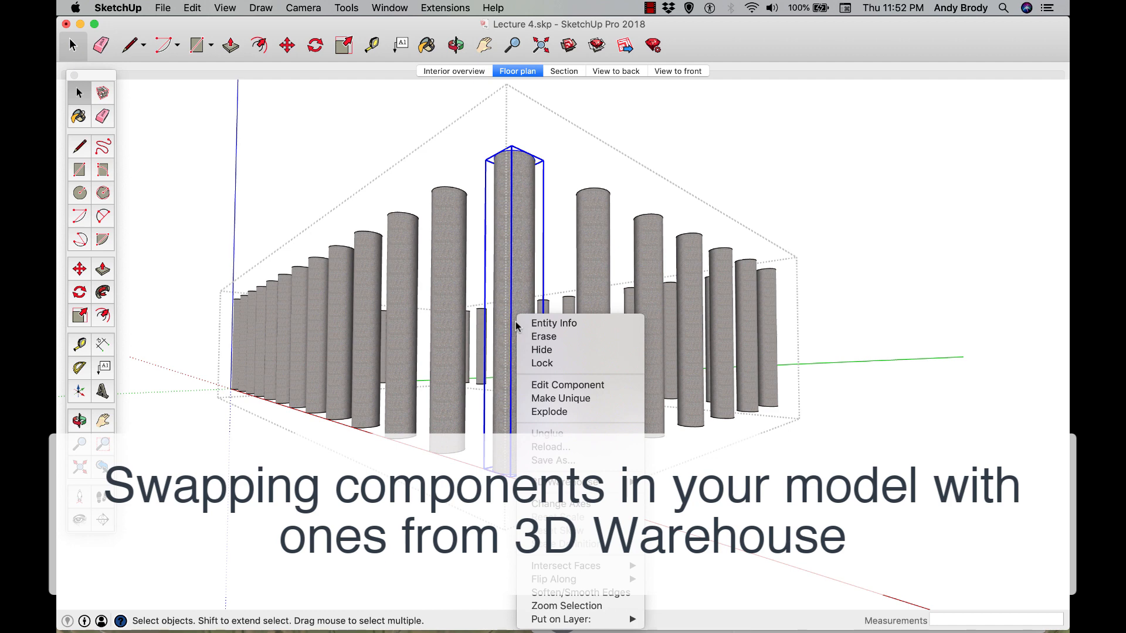
# - Start reloading the selected column component from 3D Warehouse and search the models for "doric column"
pyautogui.moveTo(580, 482)
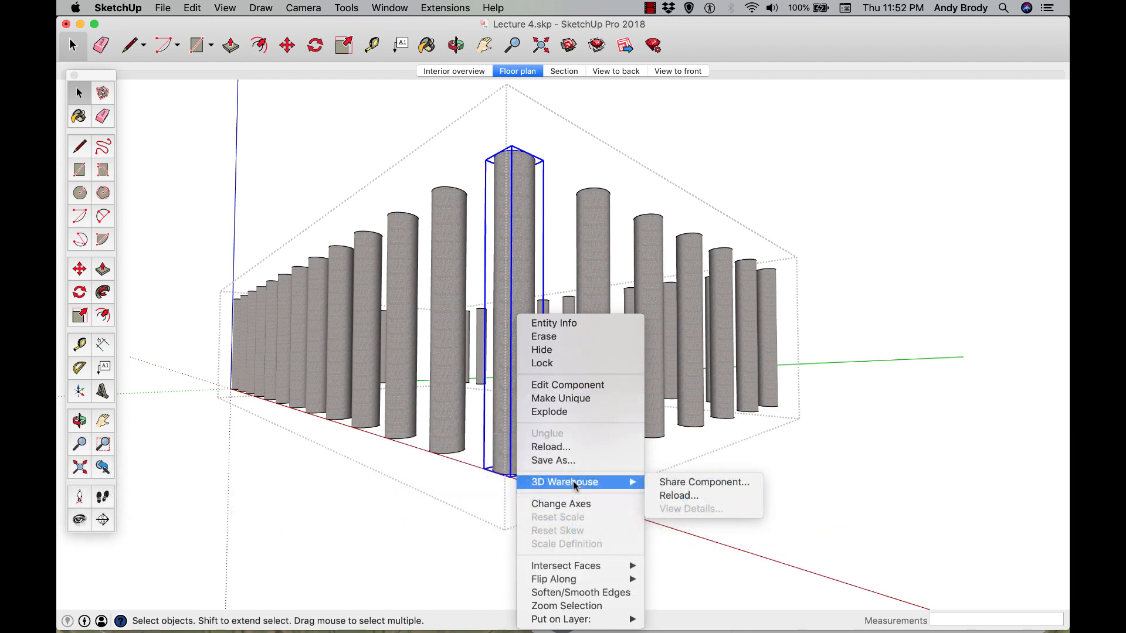
pyautogui.click(662, 497)
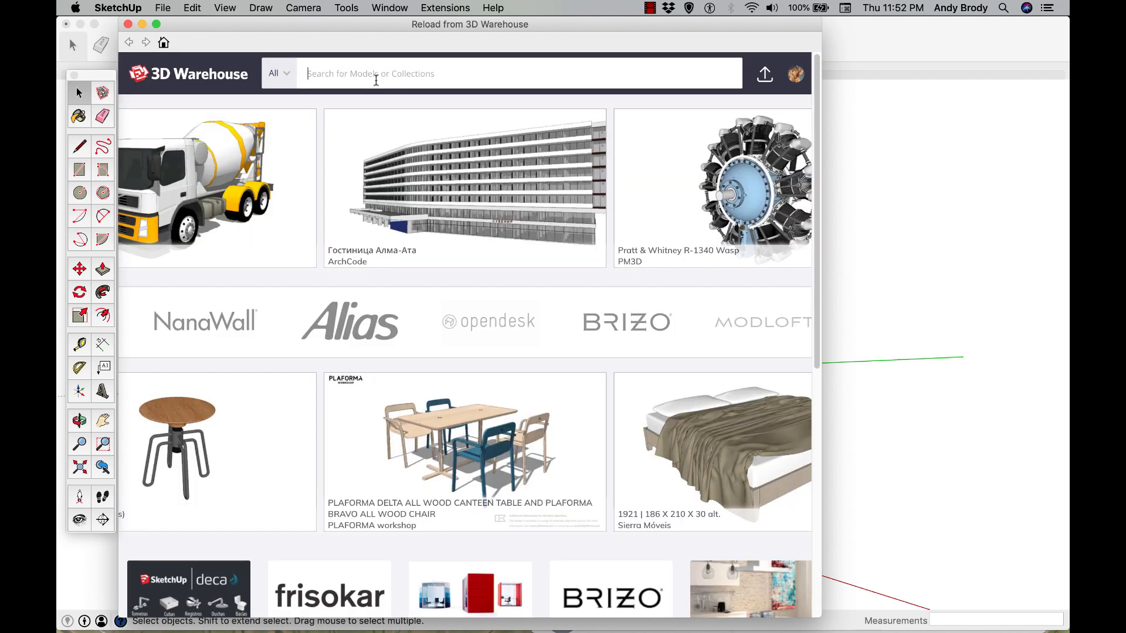
pyautogui.write('doric c')
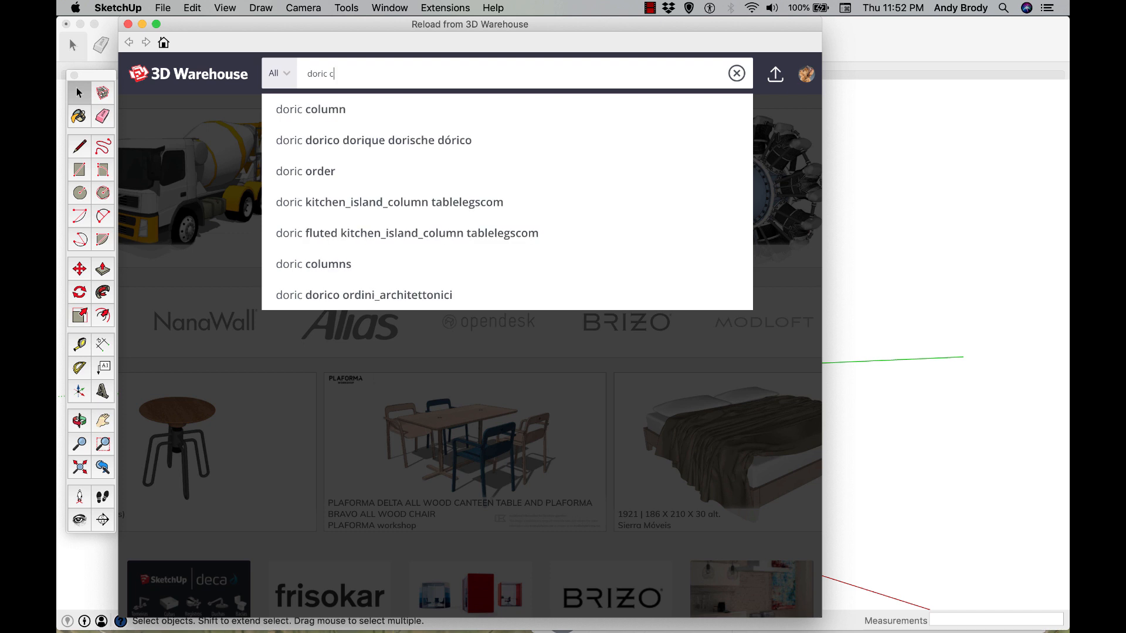
pyautogui.write('olumn')
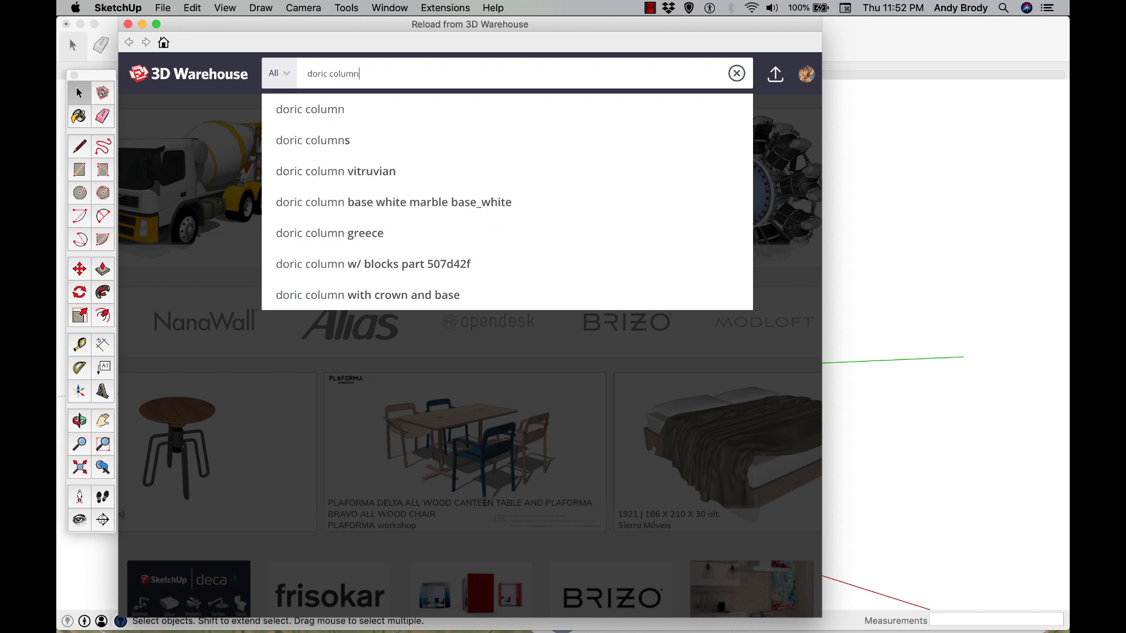
pyautogui.press('Return')
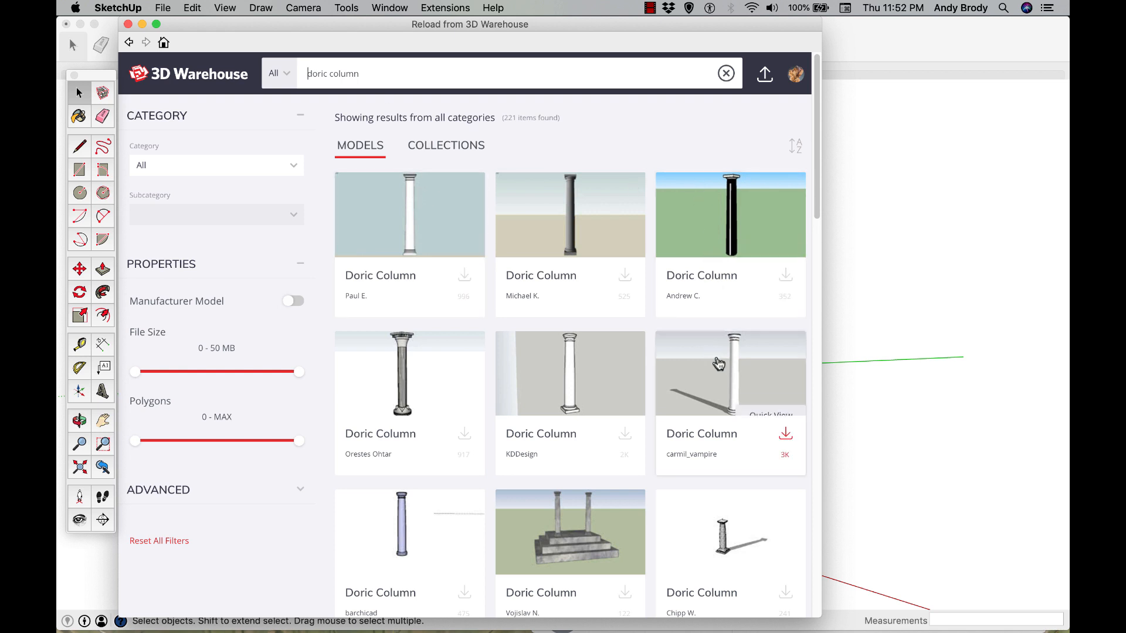
# - Browse the Doric column models and load a fluted Greek Doric column without a base in place of the plain columns
pyautogui.scroll(-5, 402, 294)
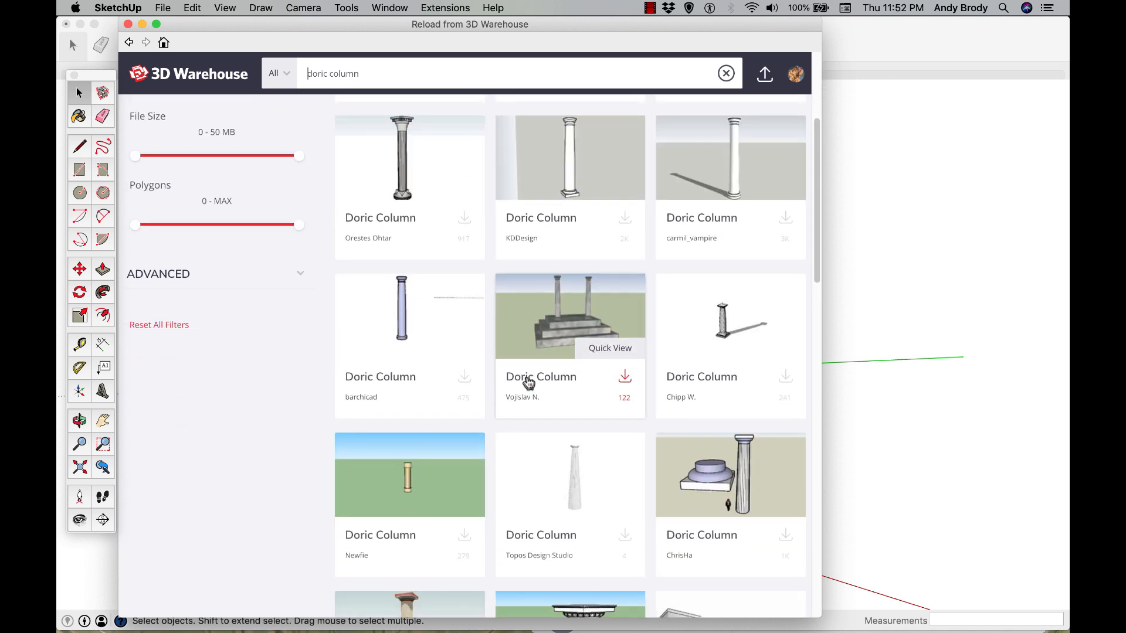
pyautogui.scroll(-4, 529, 382)
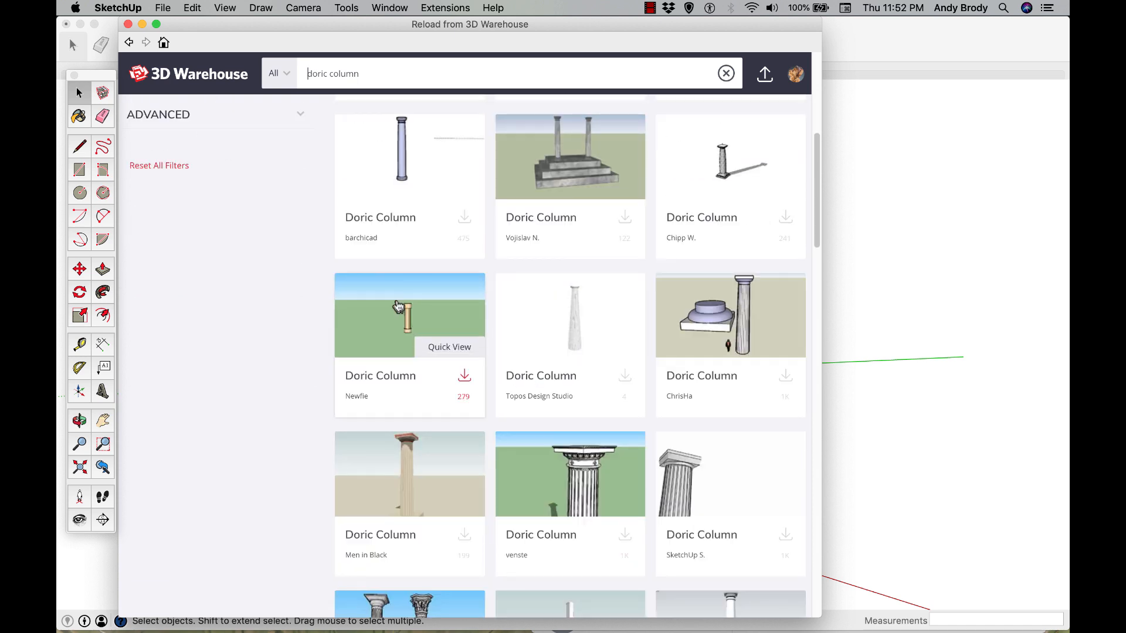
pyautogui.scroll(-2, 557, 377)
pyautogui.scroll(-1, 641, 457)
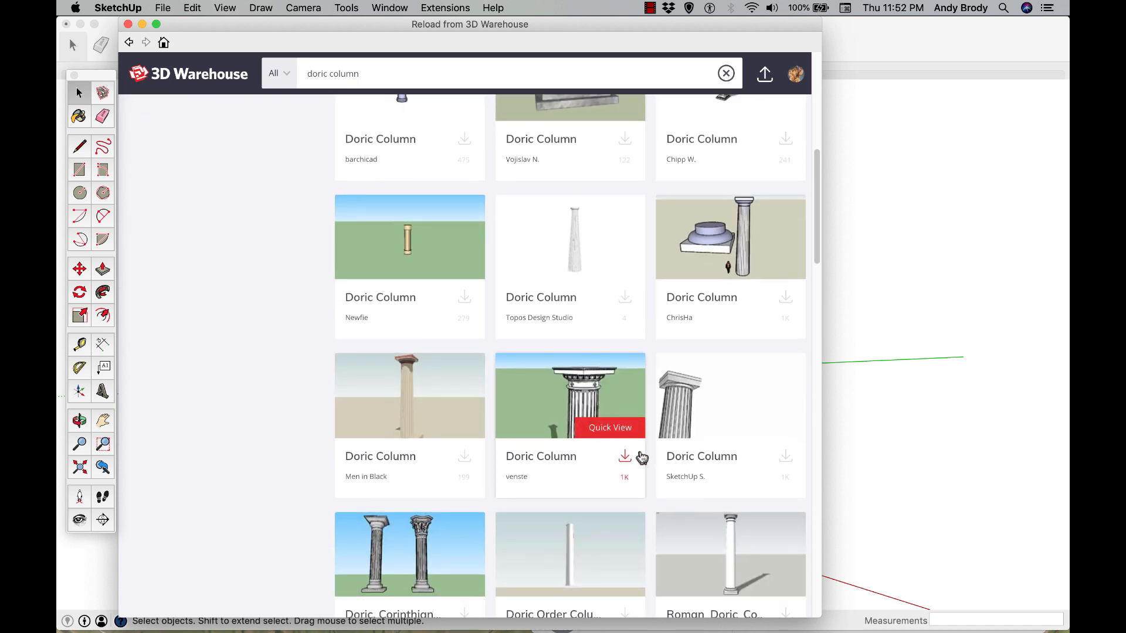
pyautogui.scroll(8, 598, 370)
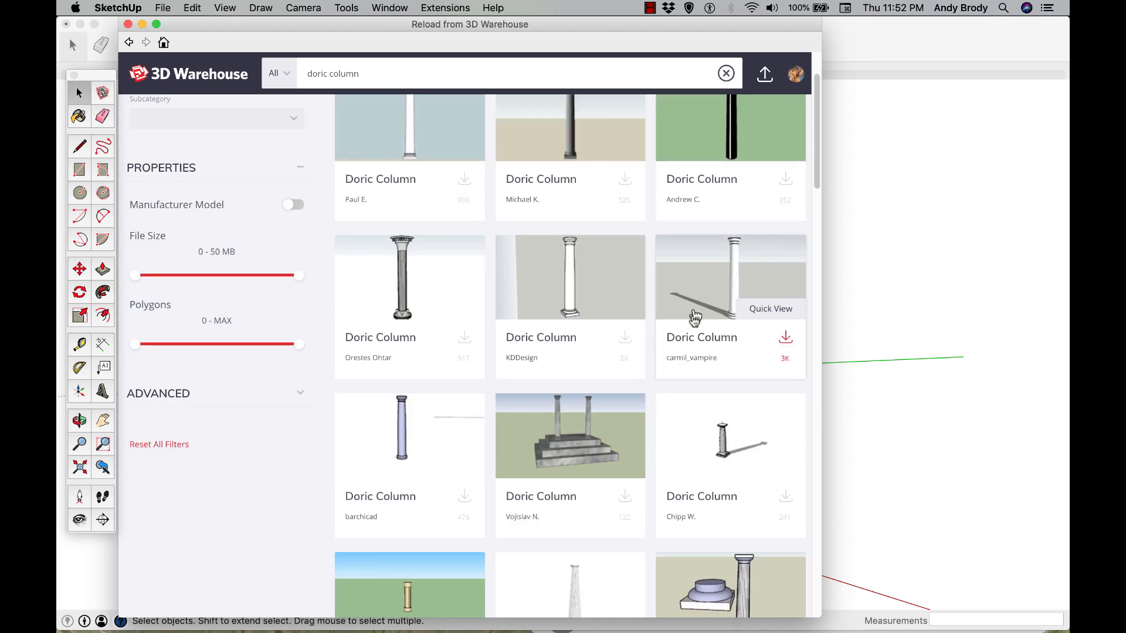
pyautogui.scroll(-3, 604, 333)
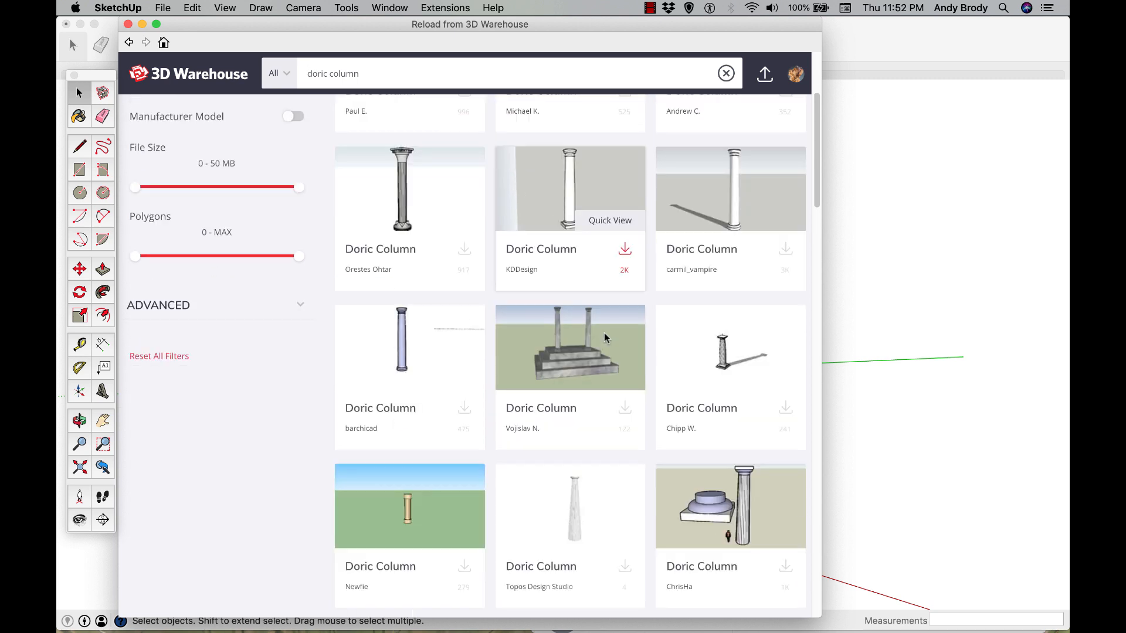
pyautogui.scroll(-9, 618, 338)
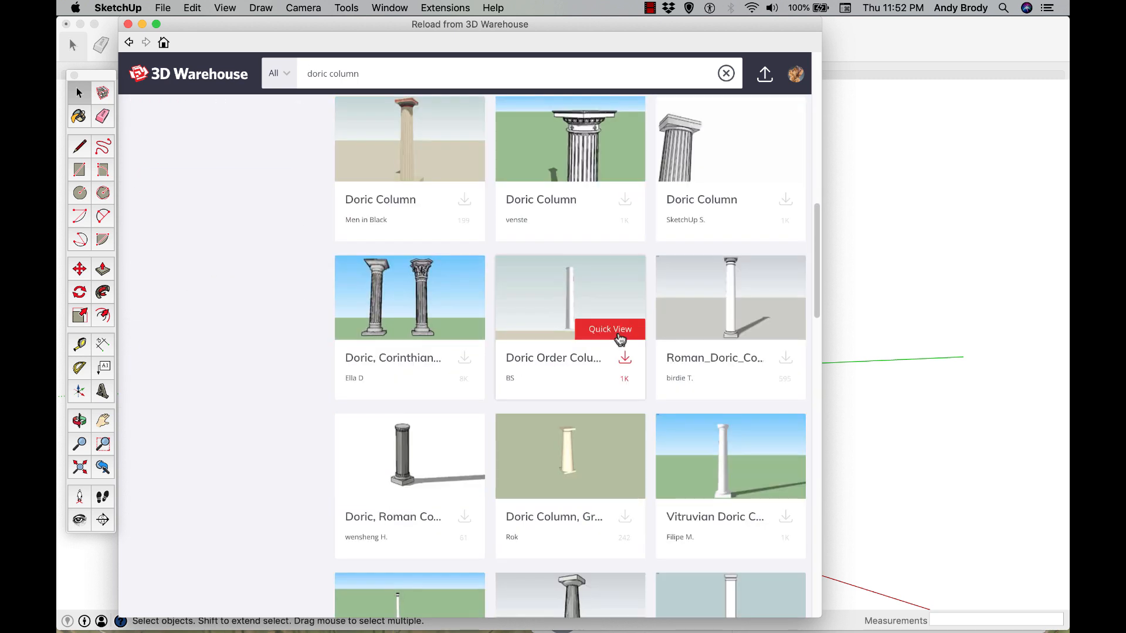
pyautogui.scroll(-4, 620, 339)
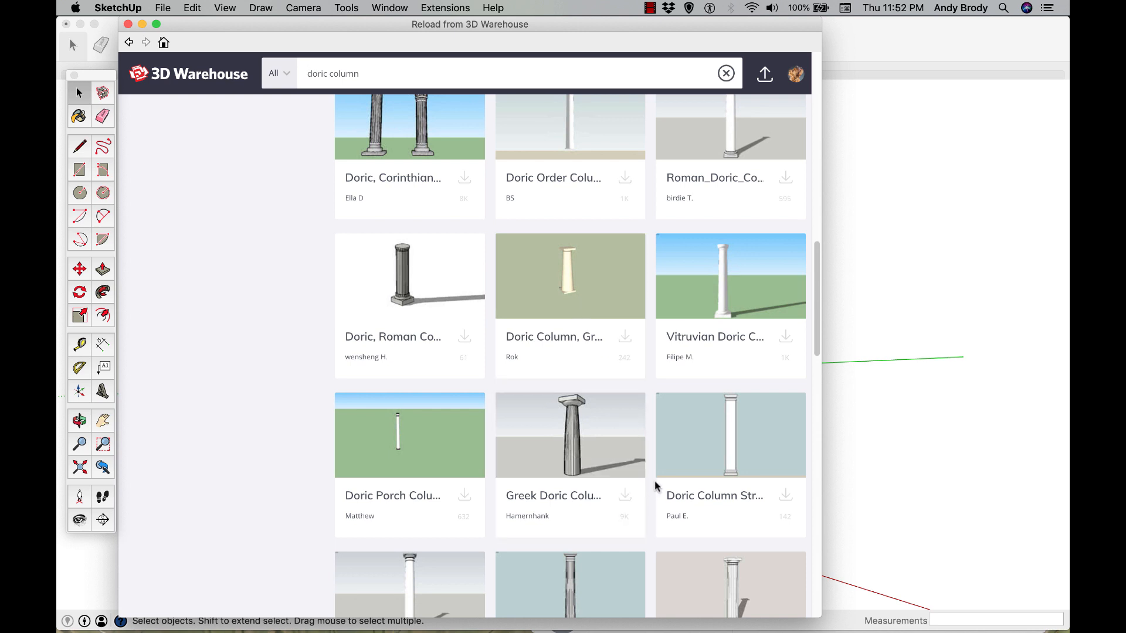
pyautogui.scroll(-4, 655, 486)
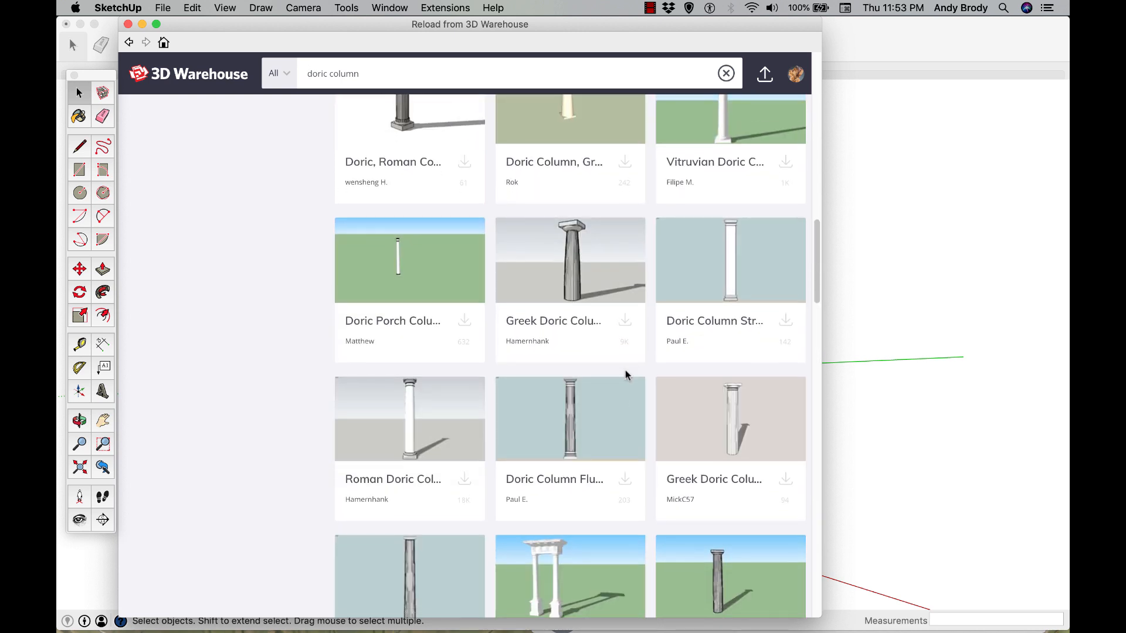
pyautogui.scroll(-1, 626, 375)
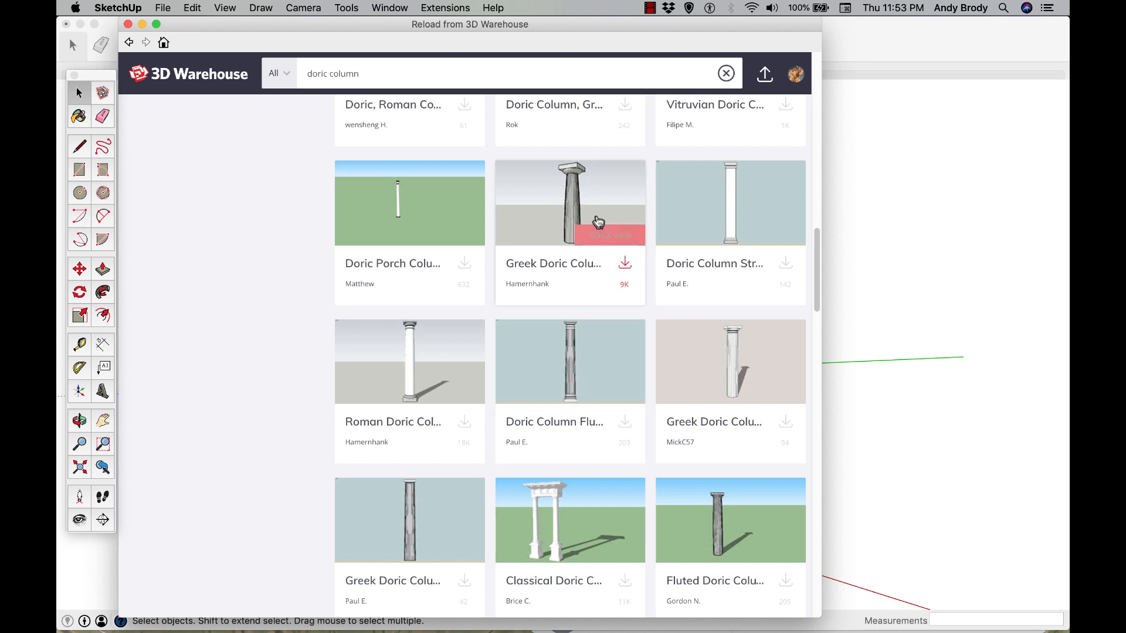
pyautogui.scroll(-1, 762, 530)
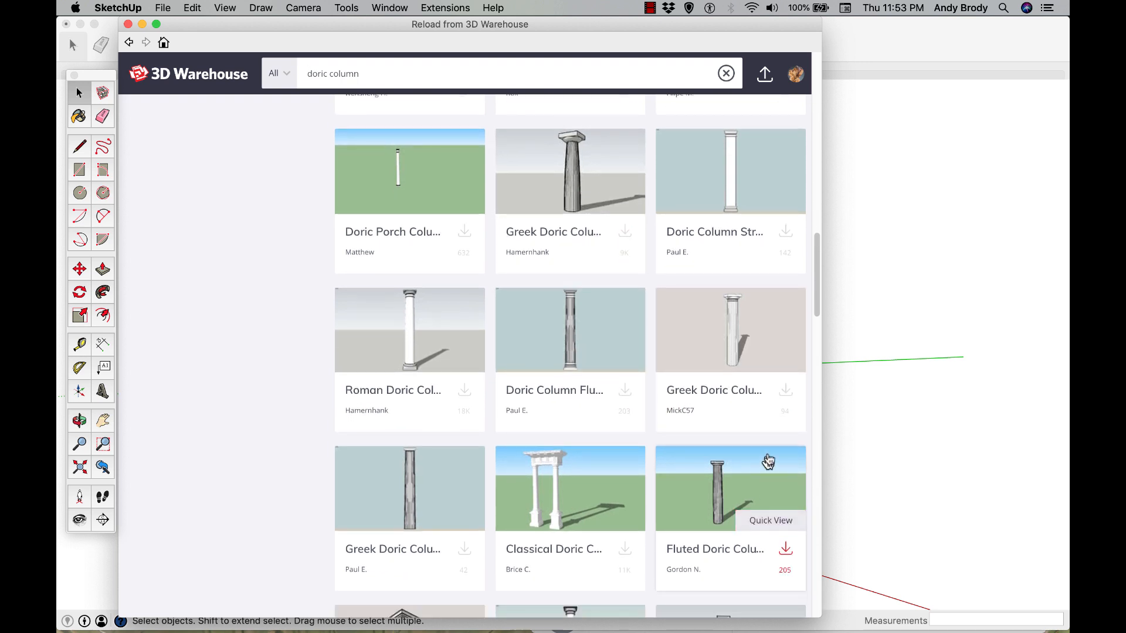
pyautogui.click(787, 395)
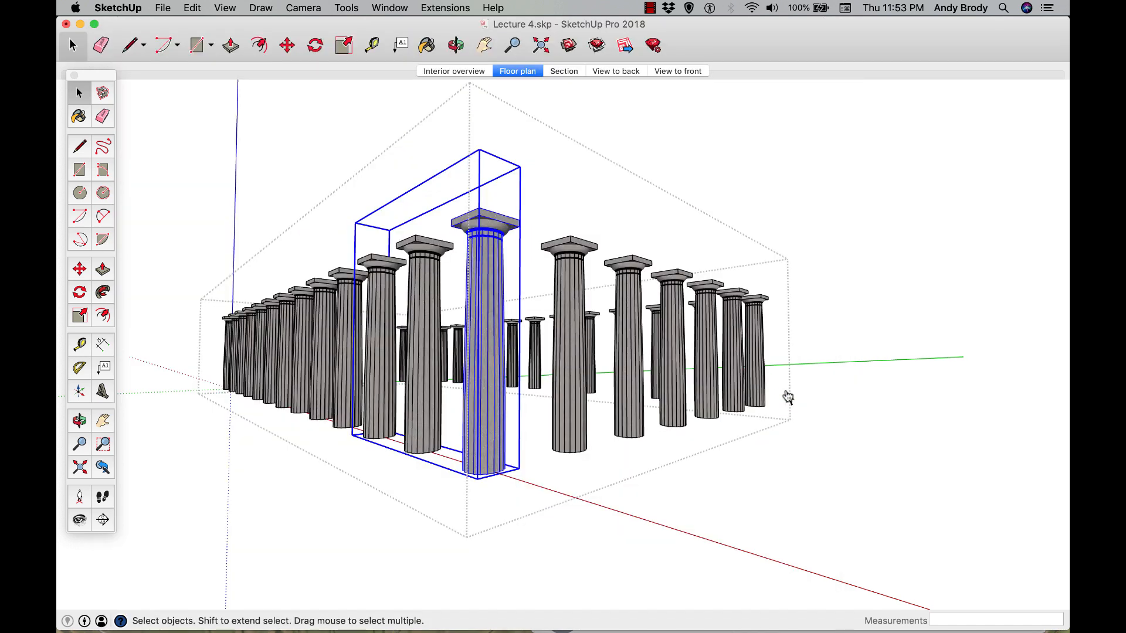
# - Open the corner column component and scale its geometry vertically from the top of the column up to the base of the roof
pyautogui.moveTo(480, 222); pyautogui.dragTo(526, 310, button='middle')
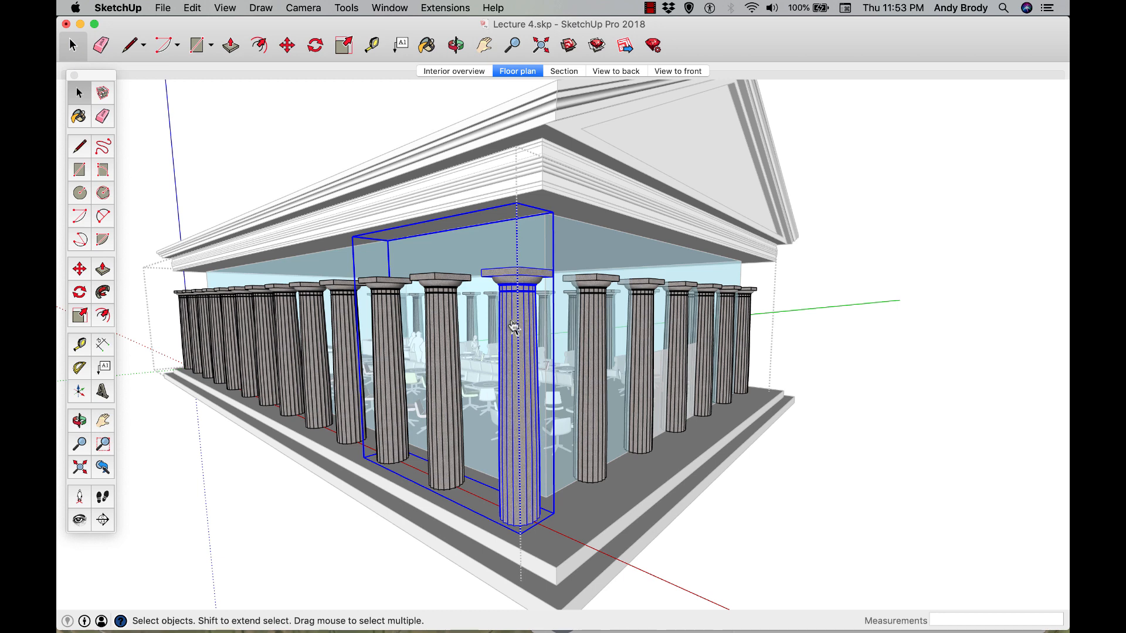
pyautogui.moveTo(514, 357); pyautogui.dragTo(523, 394, button='middle')
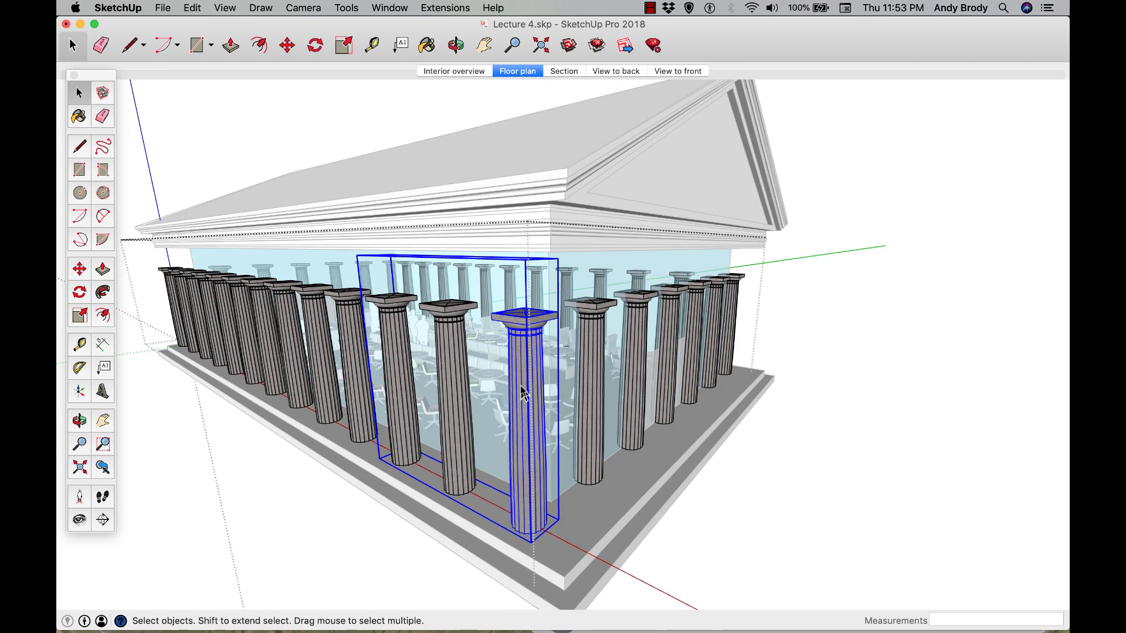
pyautogui.doubleClick(522, 392)
pyautogui.moveTo(478, 276); pyautogui.dragTo(616, 581)
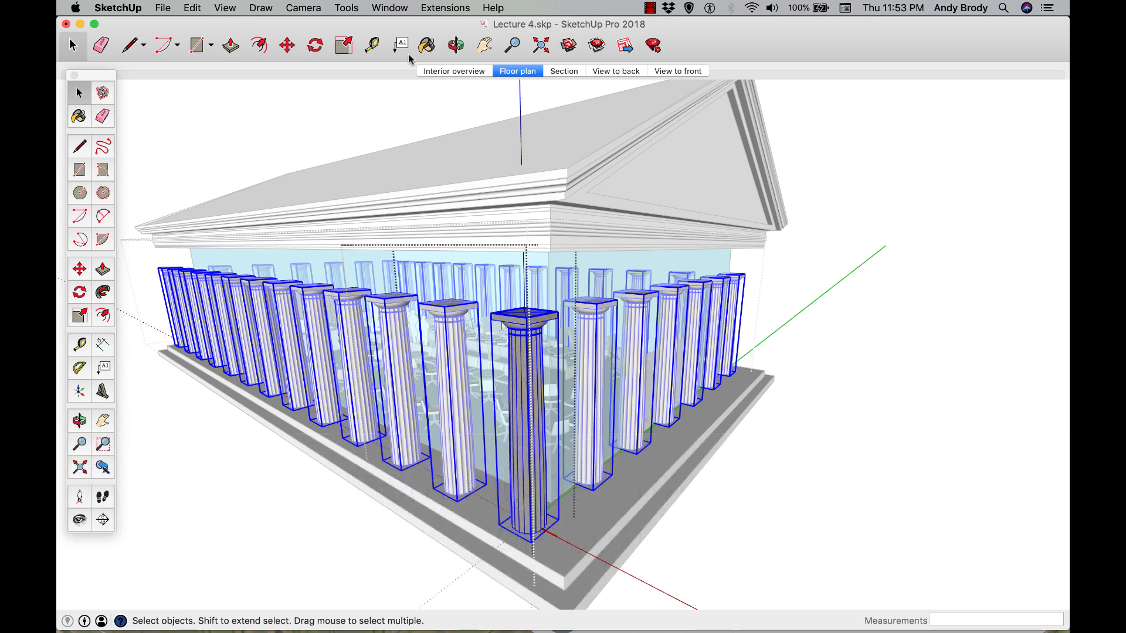
pyautogui.click(347, 46)
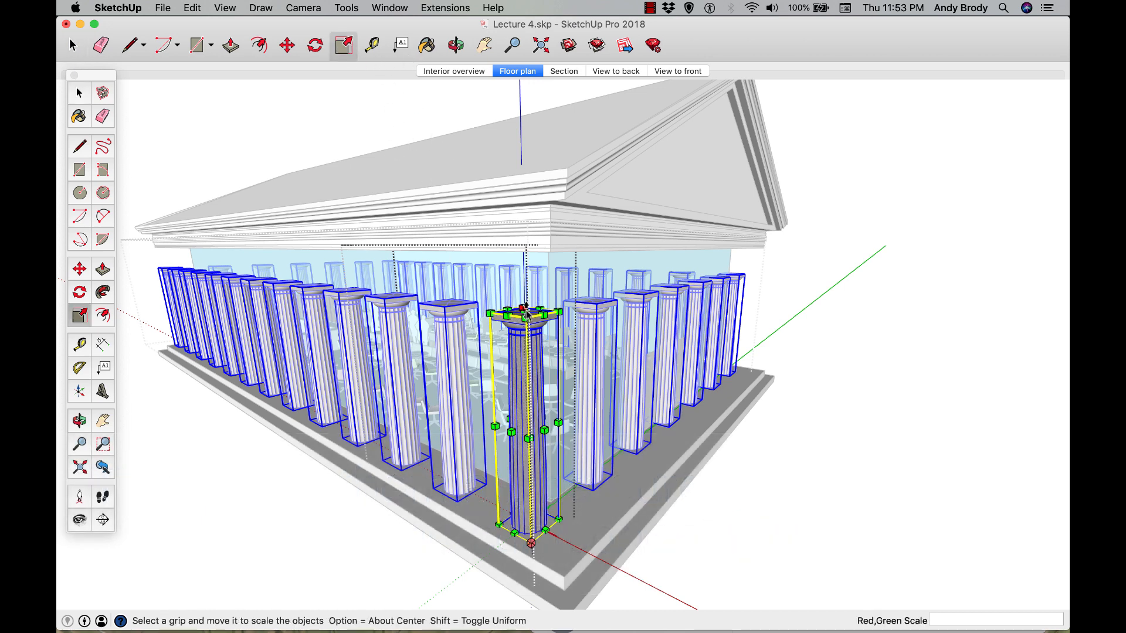
pyautogui.moveTo(526, 311); pyautogui.dragTo(550, 254)
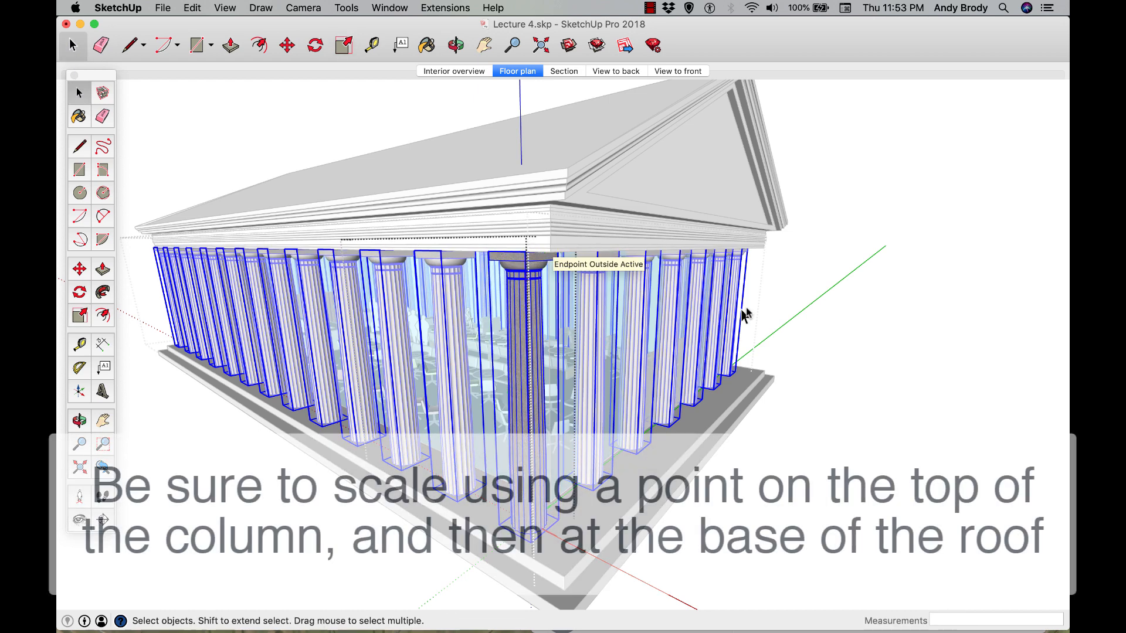
pyautogui.click(780, 302)
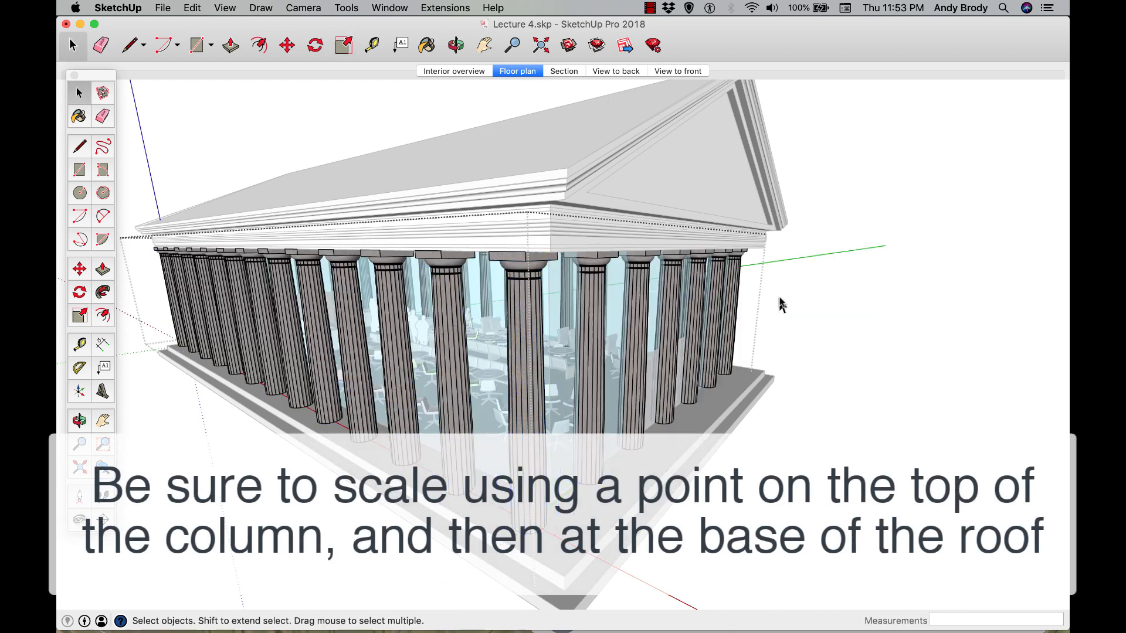
pyautogui.moveTo(779, 302); pyautogui.dragTo(692, 274, button='middle')
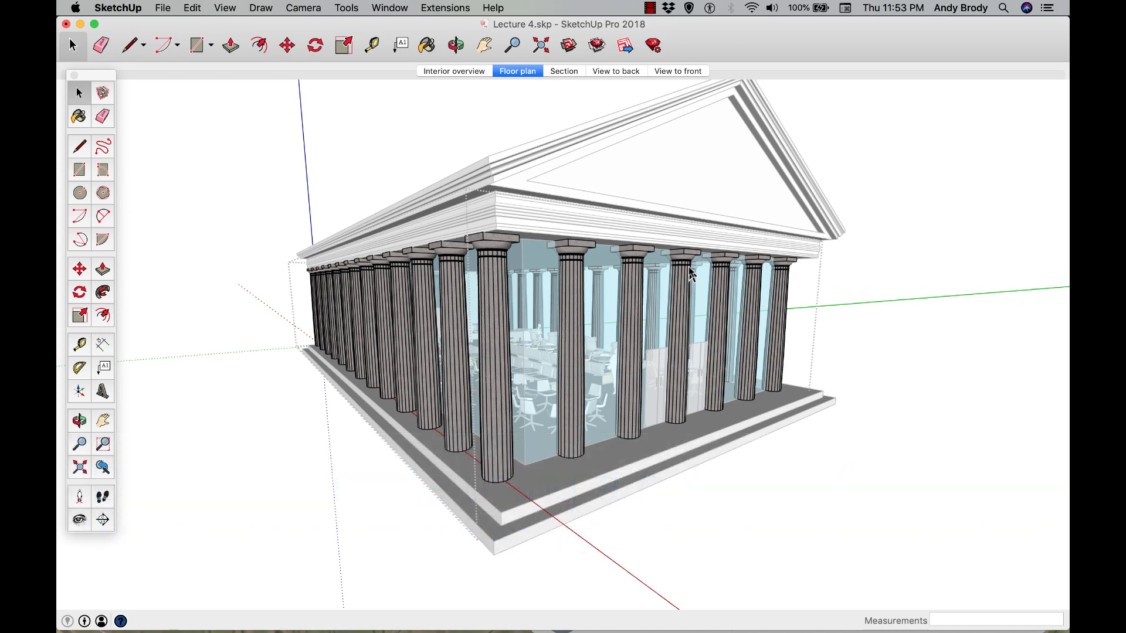
# - Open the corner column component and move all its geometry about 1' 5 3/4" outward toward the front corner of the temple base
pyautogui.moveTo(566, 420); pyautogui.dragTo(614, 404, button='middle')
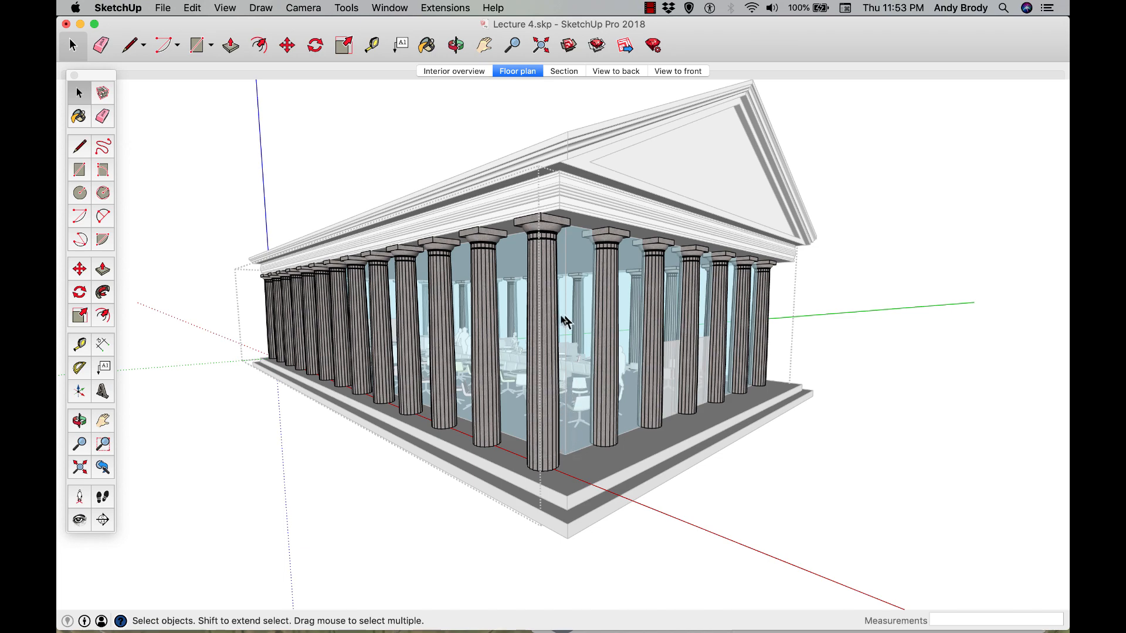
pyautogui.moveTo(564, 321); pyautogui.dragTo(562, 364, button='middle')
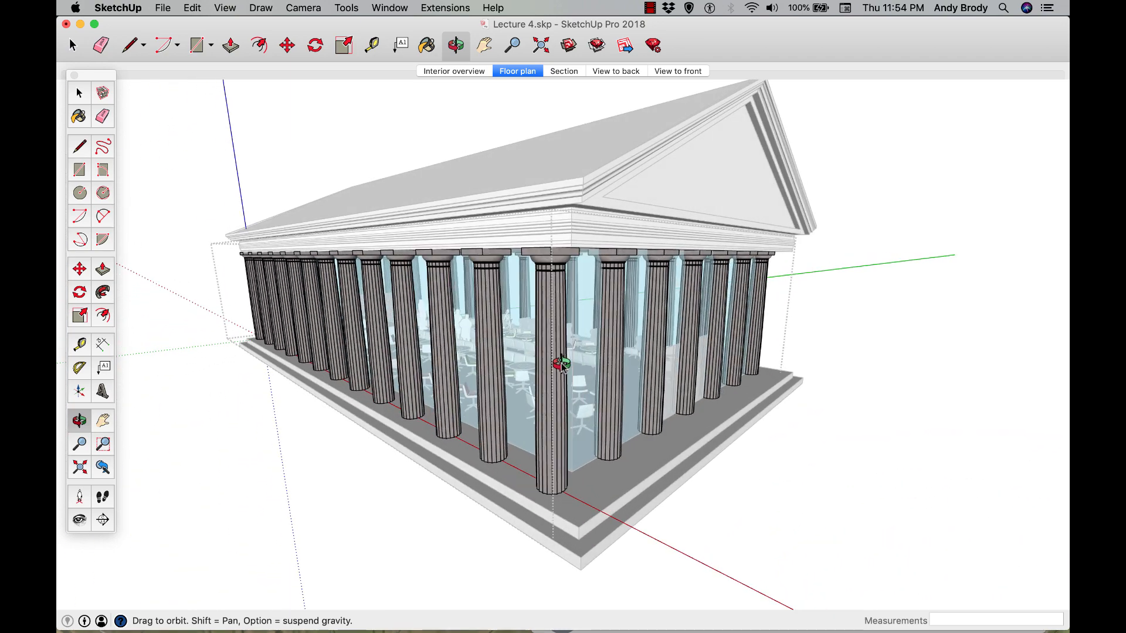
pyautogui.press('space')
pyautogui.click(550, 396)
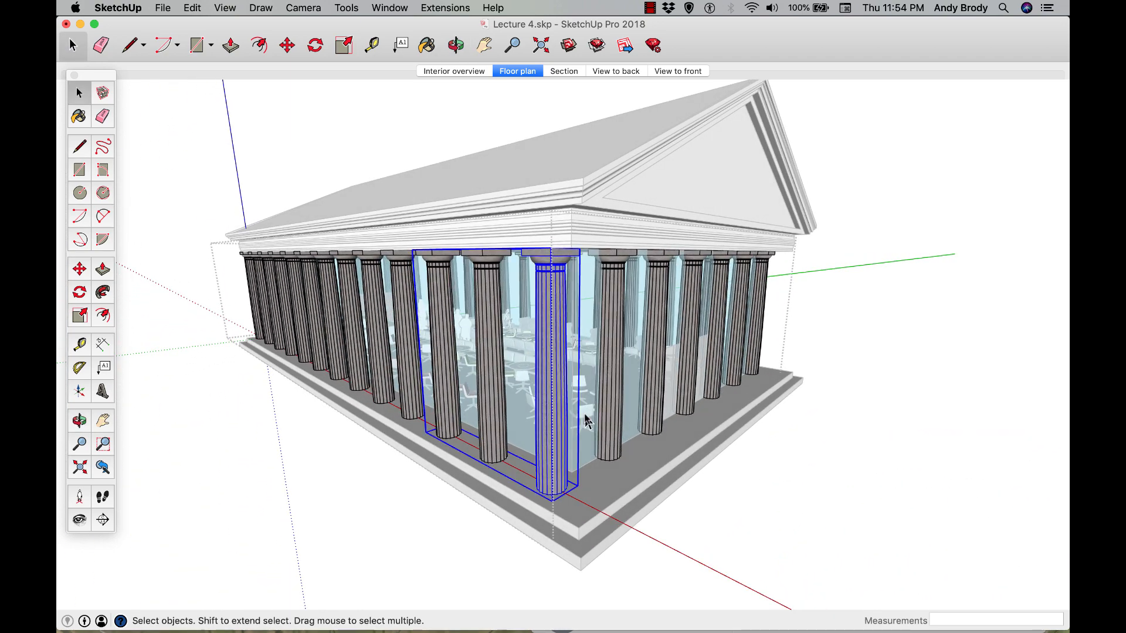
pyautogui.doubleClick(543, 425)
pyautogui.moveTo(510, 267)
pyautogui.mouseDown()
pyautogui.moveTo(606, 352)
pyautogui.moveTo(628, 533)
pyautogui.moveTo(578, 499)
pyautogui.mouseUp()
pyautogui.press('m')
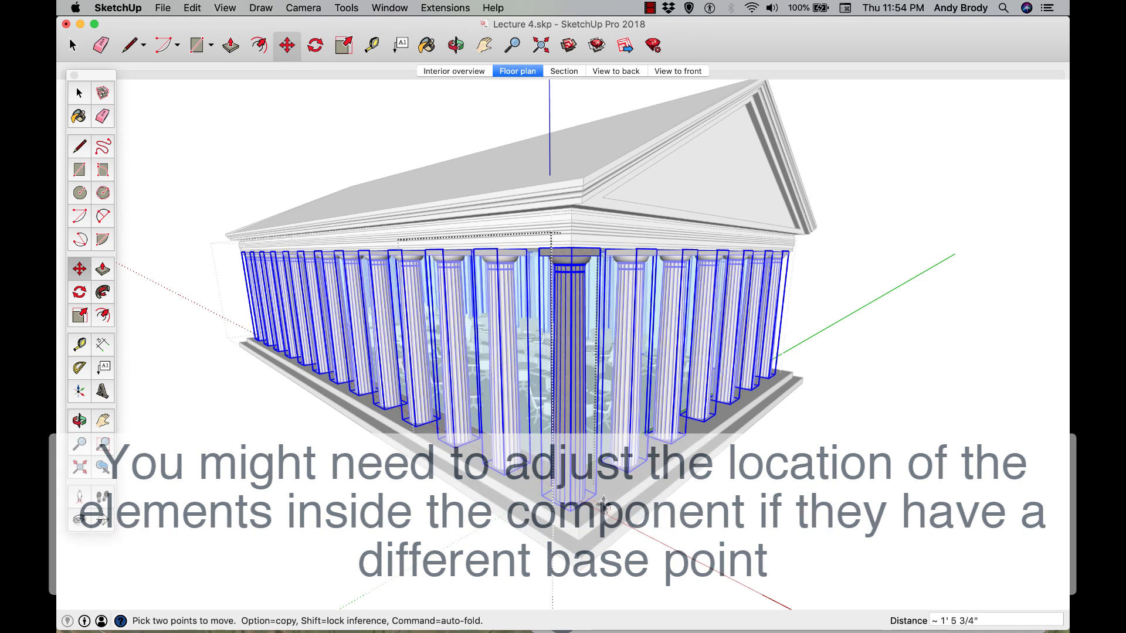
pyautogui.click(603, 503)
pyautogui.press('space')
pyautogui.click(726, 534)
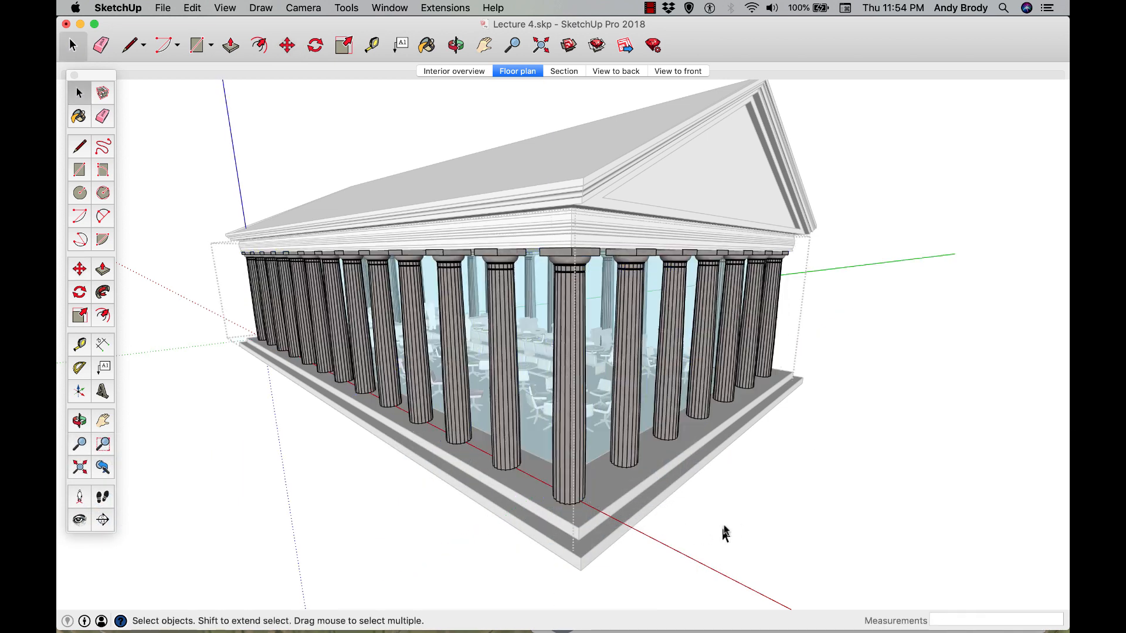
pyautogui.moveTo(651, 503); pyautogui.dragTo(347, 421, button='middle')
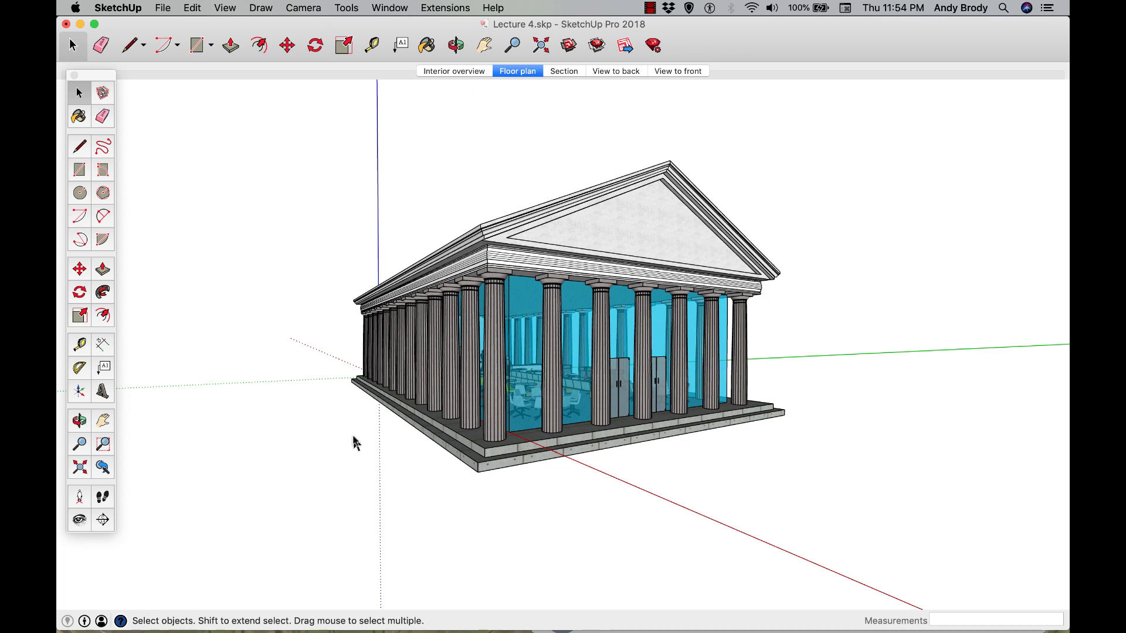
pyautogui.scroll(4, 420, 410)
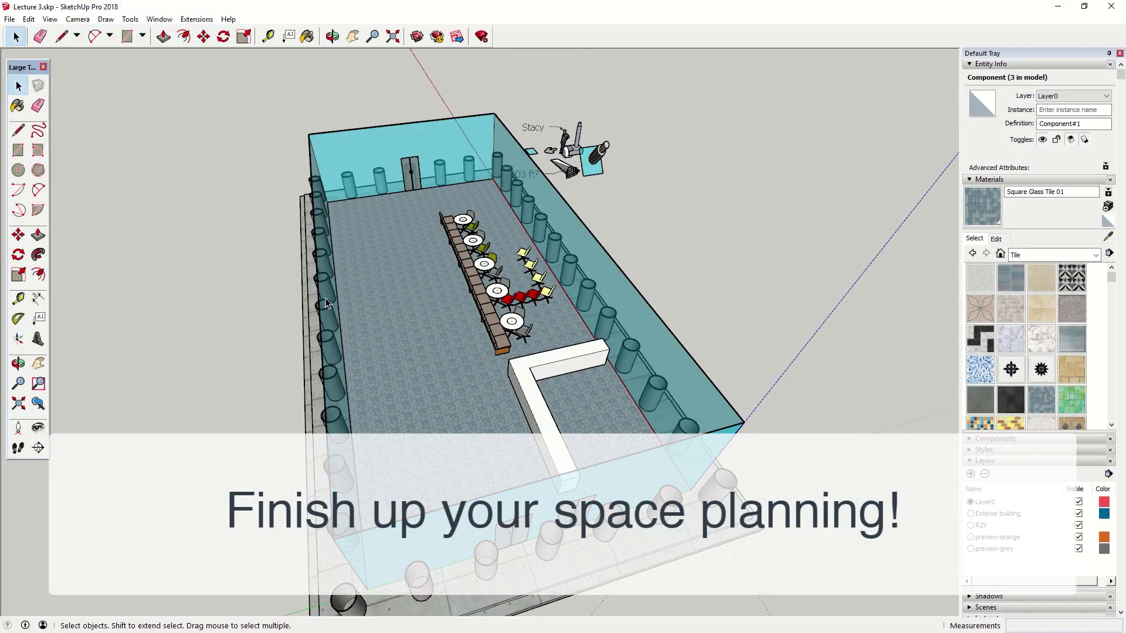
pyautogui.moveTo(387, 302); pyautogui.dragTo(328, 171, button='middle')
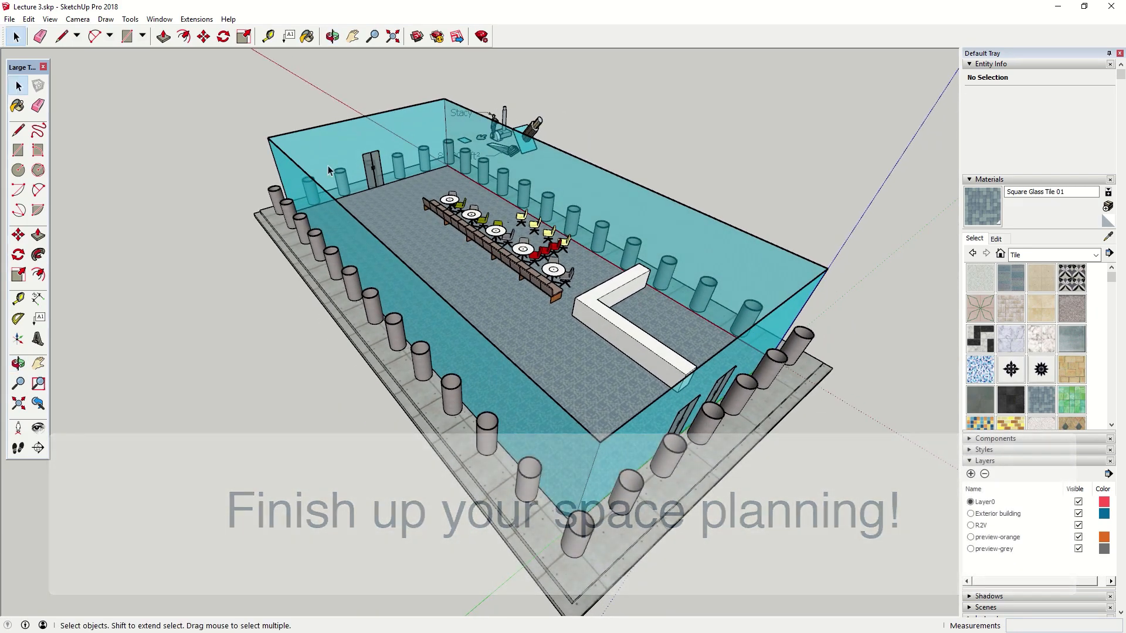